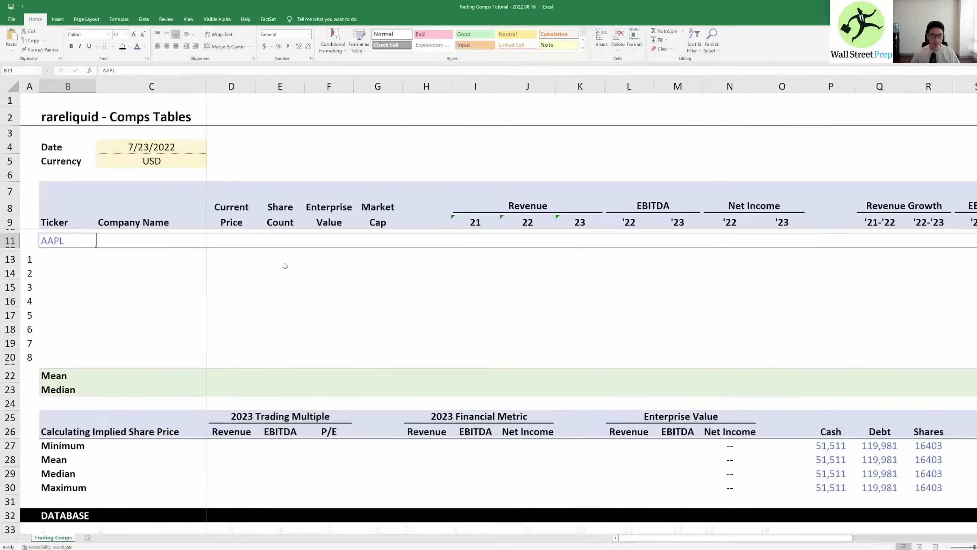
Step: Examine the empty comps input rows below AAPL by selecting their numbering from 1 to 8 in column A
{"action": "key", "text": "Right"}
{"action": "key", "text": "Left"}
{"action": "key", "text": "Down"}
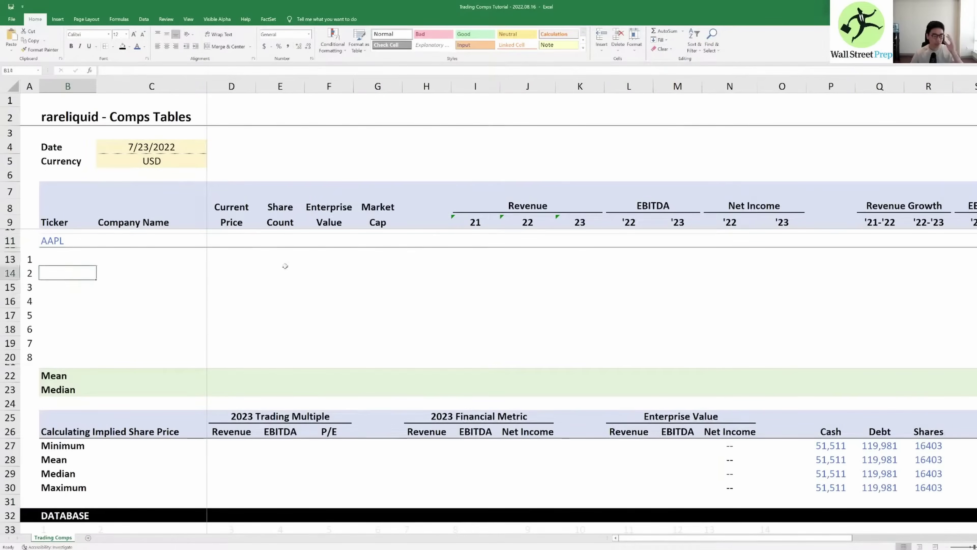
{"action": "key", "text": "Left"}
{"action": "key", "text": "Down"}
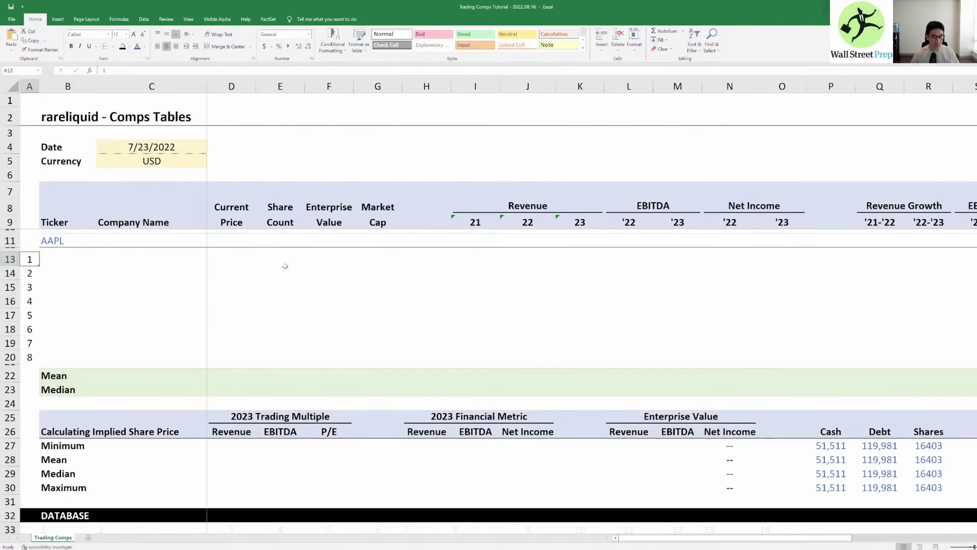
{"action": "key", "text": "ctrl+shift+Down"}
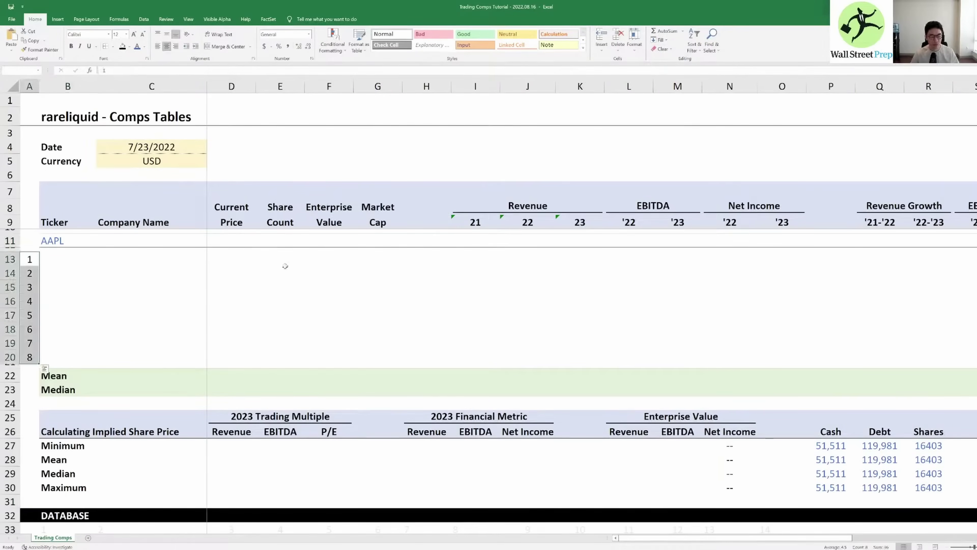
Step: Browse the ticker column through the implied share price section and the whole database down to the Alaska Air Group row
{"action": "key", "text": "Right"}
{"action": "key", "text": "Down"}
{"action": "key", "text": "Down"}
{"action": "key", "text": "Down"}
{"action": "key", "text": "Down"}
{"action": "key", "text": "Down"}
{"action": "key", "text": "Down"}
{"action": "key", "text": "Down"}
{"action": "key", "text": "Down"}
{"action": "key", "text": "Down"}
{"action": "key", "text": "Down"}
{"action": "key", "text": "Down"}
{"action": "key", "text": "Down"}
{"action": "key", "text": "Down"}
{"action": "key", "text": "Down"}
{"action": "key", "text": "Down"}
{"action": "key", "text": "Down"}
{"action": "key", "text": "Down"}
{"action": "key", "text": "Down"}
{"action": "key", "text": "Down"}
{"action": "key", "text": "Down"}
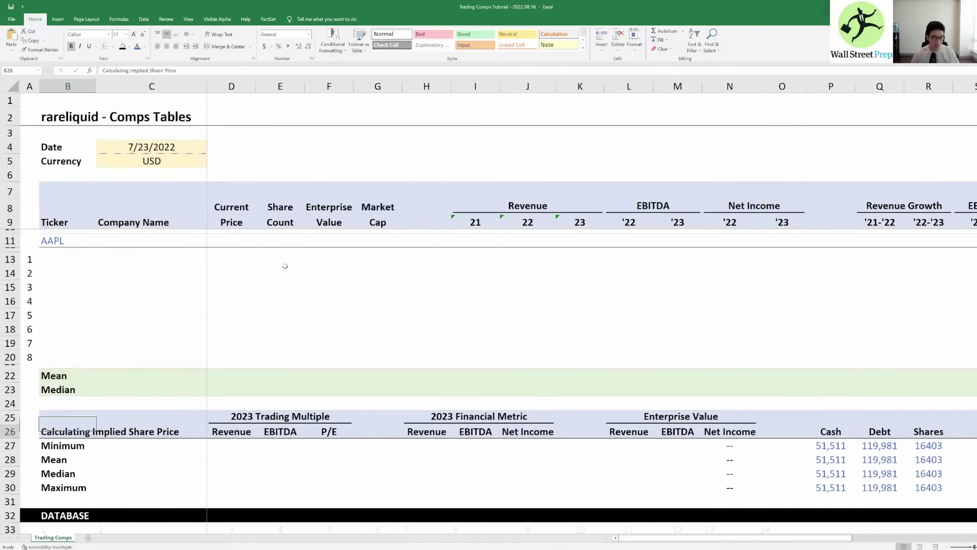
{"action": "key", "text": "Down"}
{"action": "key", "text": "Down"}
{"action": "key", "text": "Down"}
{"action": "key", "text": "Down"}
{"action": "key", "text": "Down"}
{"action": "key", "text": "Down"}
{"action": "key", "text": "Down"}
{"action": "key", "text": "Down"}
{"action": "key", "text": "Down"}
{"action": "key", "text": "Down"}
{"action": "key", "text": "Down"}
{"action": "key", "text": "Down"}
{"action": "key", "text": "Down"}
{"action": "key", "text": "Down"}
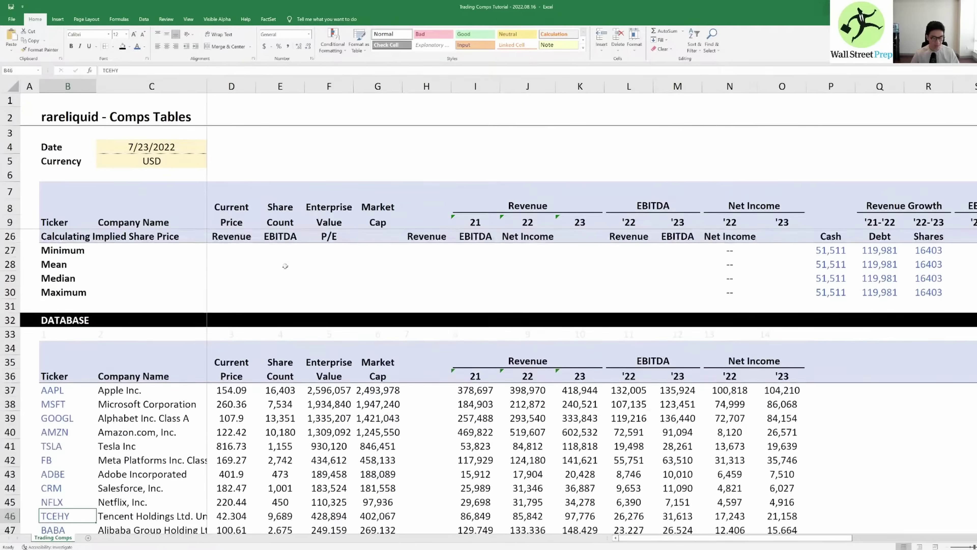
{"action": "key", "text": "Down"}
{"action": "key", "text": "Down"}
{"action": "key", "text": "Down"}
{"action": "key", "text": "Down"}
{"action": "key", "text": "Down"}
{"action": "key", "text": "Down"}
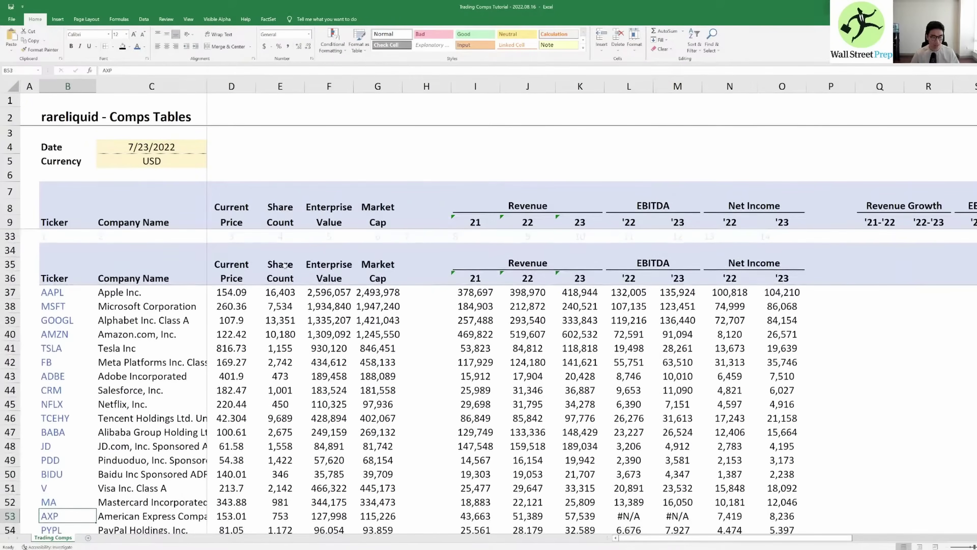
{"action": "key", "text": "Down"}
{"action": "key", "text": "Down"}
{"action": "key", "text": "Down"}
{"action": "key", "text": "Down"}
{"action": "key", "text": "Down"}
{"action": "key", "text": "Down"}
{"action": "key", "text": "Down"}
{"action": "key", "text": "Down"}
{"action": "key", "text": "Down"}
{"action": "key", "text": "Down"}
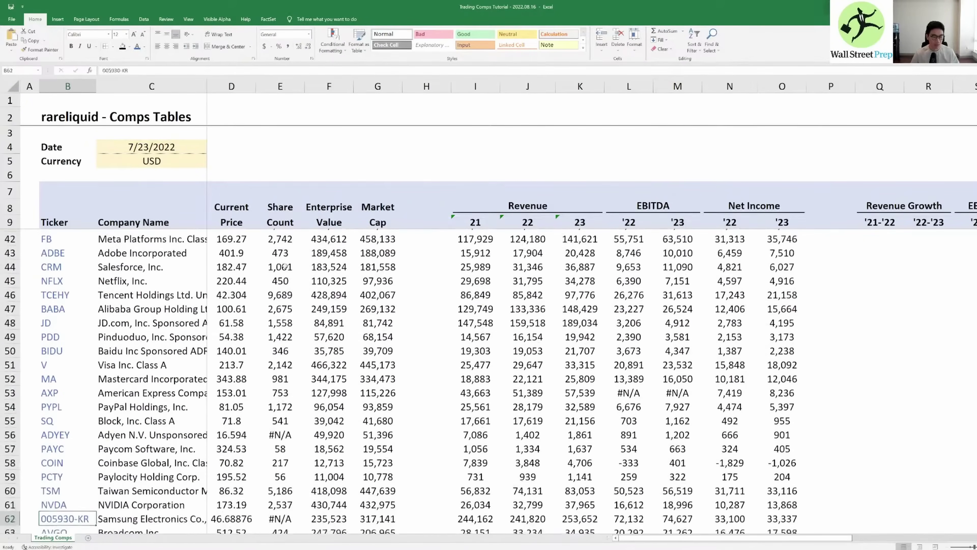
{"action": "key", "text": "Down"}
{"action": "key", "text": "Down"}
{"action": "key", "text": "Down"}
{"action": "key", "text": "Down"}
{"action": "key", "text": "Down"}
{"action": "key", "text": "Down"}
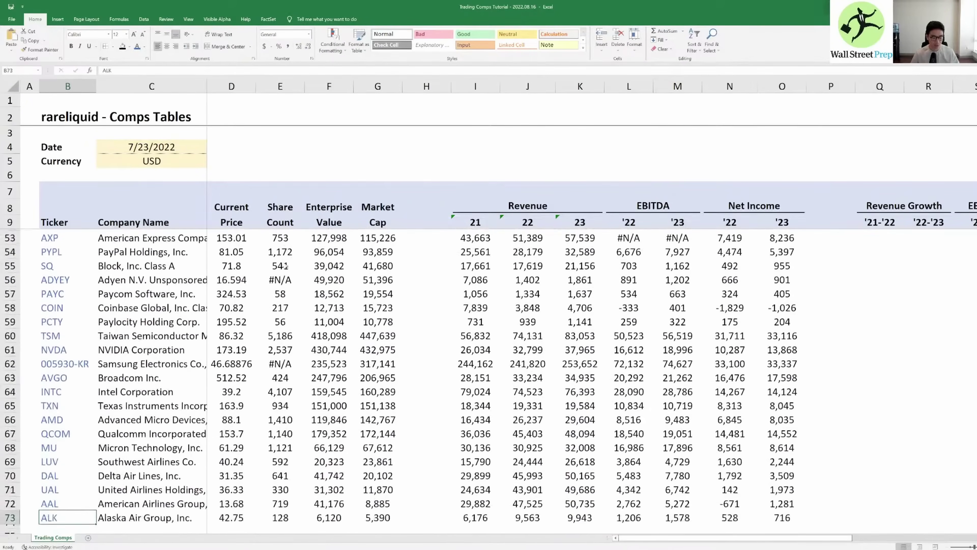
Step: Return up the database's ticker column to examine its headers and first entries, ending on the AAPL row
{"action": "key", "text": "Up"}
{"action": "key", "text": "Up"}
{"action": "key", "text": "Up"}
{"action": "key", "text": "Up"}
{"action": "key", "text": "Up"}
{"action": "key", "text": "Up"}
{"action": "key", "text": "Up"}
{"action": "key", "text": "Up"}
{"action": "key", "text": "Up"}
{"action": "key", "text": "Up"}
{"action": "key", "text": "Up"}
{"action": "key", "text": "Up"}
{"action": "key", "text": "Up"}
{"action": "key", "text": "Up"}
{"action": "key", "text": "Up"}
{"action": "key", "text": "Up"}
{"action": "key", "text": "Up"}
{"action": "key", "text": "Up"}
{"action": "key", "text": "Up"}
{"action": "key", "text": "Up"}
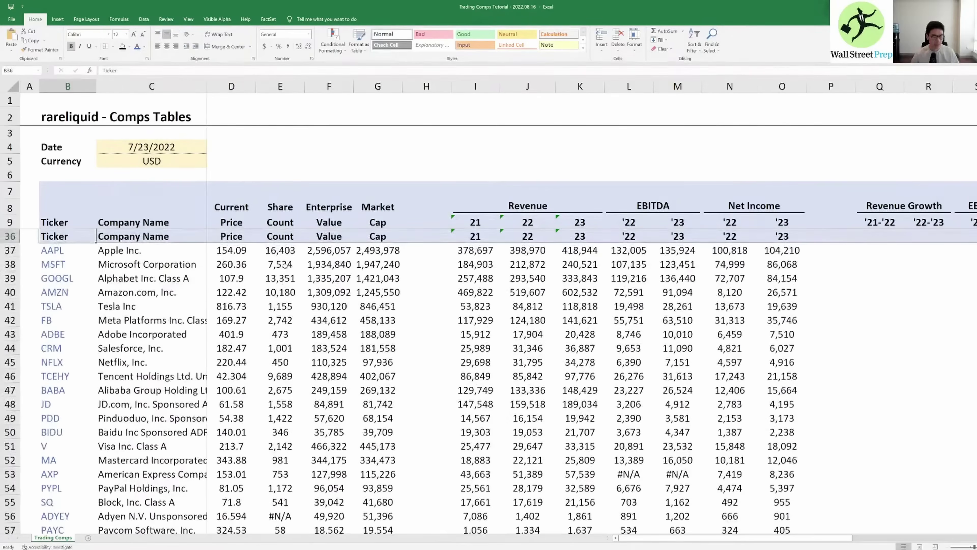
{"action": "key", "text": "Up"}
{"action": "key", "text": "Down"}
{"action": "key", "text": "Down"}
{"action": "key", "text": "Down"}
{"action": "key", "text": "Down"}
{"action": "key", "text": "Down"}
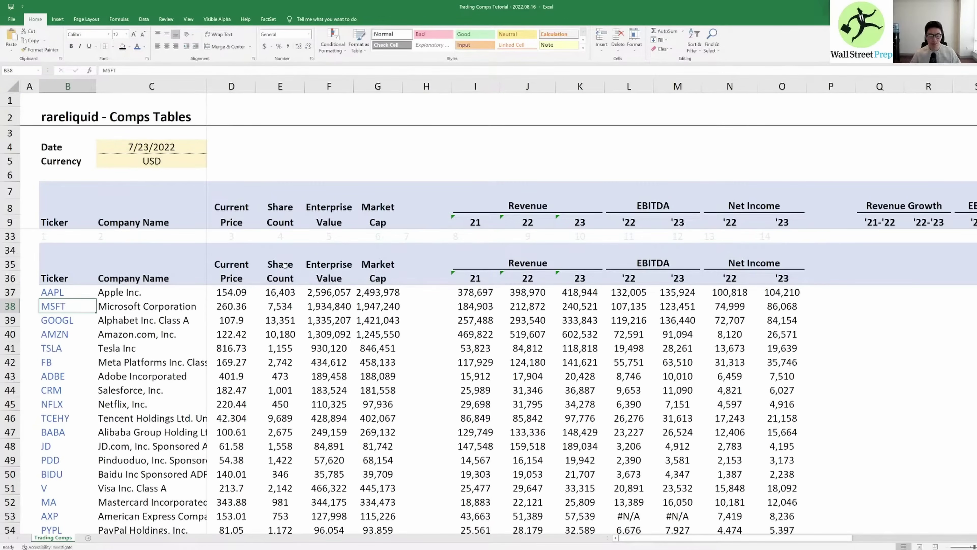
{"action": "key", "text": "Up"}
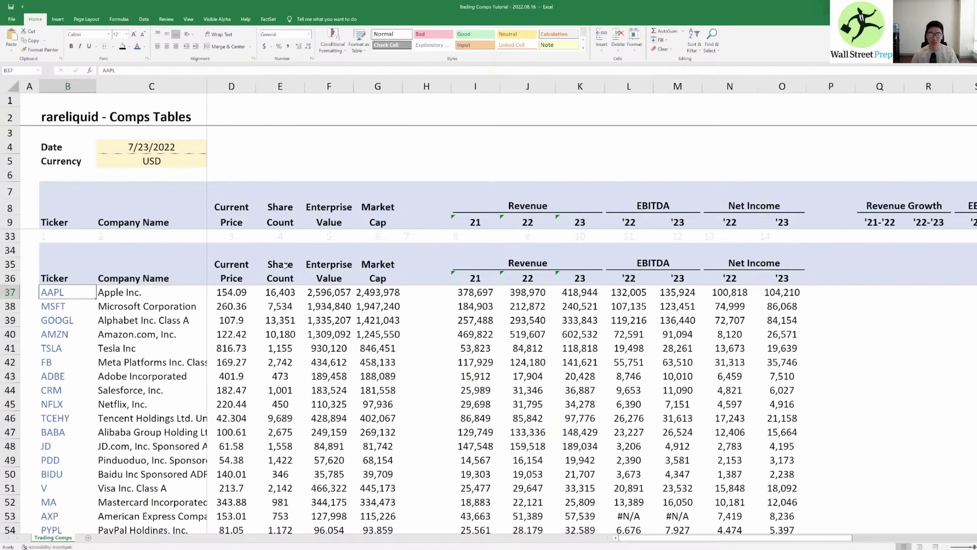
Step: Review the database's ticker list again from AAPL to the airline companies, then back up towards the payment companies
{"action": "key", "text": "Down"}
{"action": "key", "text": "Down"}
{"action": "key", "text": "Down"}
{"action": "key", "text": "Down"}
{"action": "key", "text": "Down"}
{"action": "key", "text": "Down"}
{"action": "key", "text": "Down"}
{"action": "key", "text": "Down"}
{"action": "key", "text": "Down"}
{"action": "key", "text": "Down"}
{"action": "key", "text": "Down"}
{"action": "key", "text": "Down"}
{"action": "key", "text": "Down"}
{"action": "key", "text": "Down"}
{"action": "key", "text": "Down"}
{"action": "key", "text": "Down"}
{"action": "key", "text": "Down"}
{"action": "key", "text": "Down"}
{"action": "key", "text": "Down"}
{"action": "key", "text": "Down"}
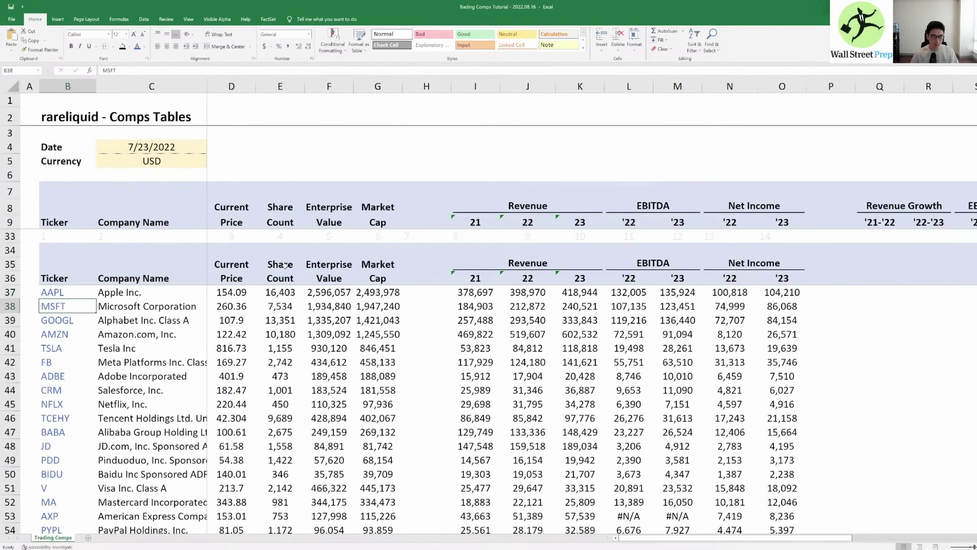
{"action": "key", "text": "Up"}
{"action": "key", "text": "Up"}
{"action": "key", "text": "Up"}
{"action": "key", "text": "Up"}
{"action": "key", "text": "Up"}
{"action": "key", "text": "Up"}
{"action": "key", "text": "Up"}
{"action": "key", "text": "Up"}
{"action": "key", "text": "Up"}
{"action": "key", "text": "Up"}
{"action": "key", "text": "Up"}
{"action": "key", "text": "Up"}
{"action": "key", "text": "Up"}
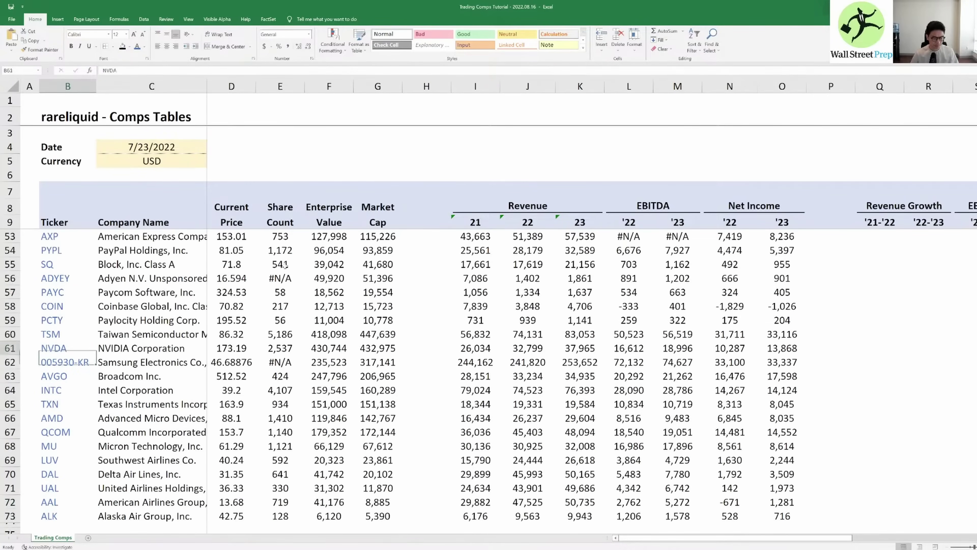
Step: Examine the Paycom Software row in the database, from its ticker across to its enterprise value
{"action": "key", "text": "Right"}
{"action": "key", "text": "Right"}
{"action": "key", "text": "Right"}
{"action": "key", "text": "Left"}
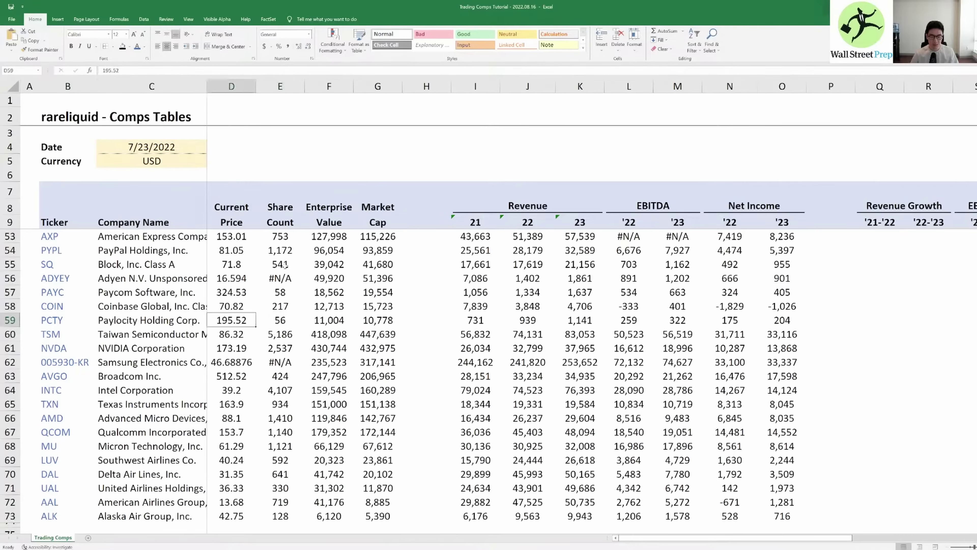
{"action": "key", "text": "Right"}
{"action": "key", "text": "Up"}
{"action": "key", "text": "Up"}
{"action": "key", "text": "Left"}
{"action": "key", "text": "Left"}
{"action": "key", "text": "Left"}
{"action": "key", "text": "Left"}
{"action": "key", "text": "Right"}
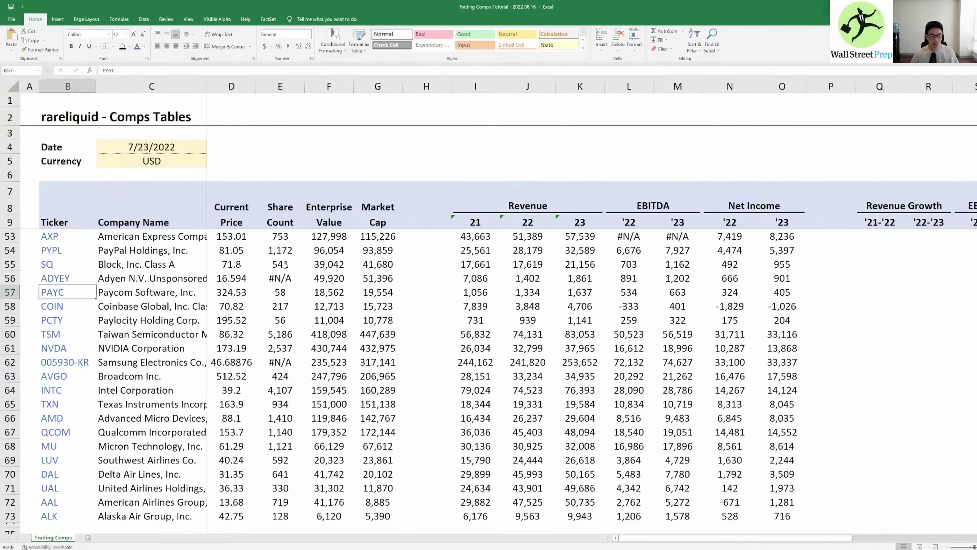
{"action": "key", "text": "shift+Right"}
{"action": "key", "text": "shift+Right"}
{"action": "key", "text": "shift+Right"}
{"action": "key", "text": "shift+Right"}
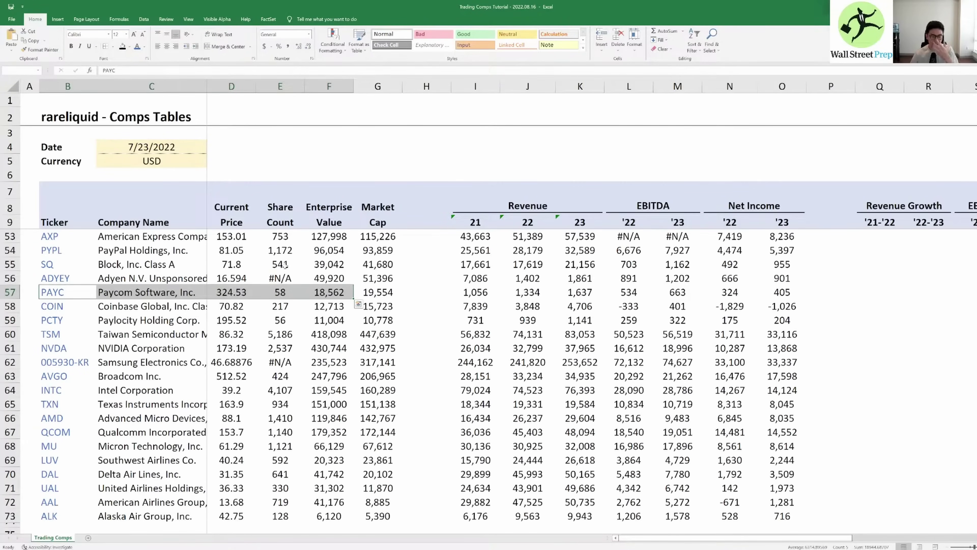
{"action": "key", "text": "Right"}
{"action": "key", "text": "Right"}
{"action": "key", "text": "Right"}
{"action": "key", "text": "Right"}
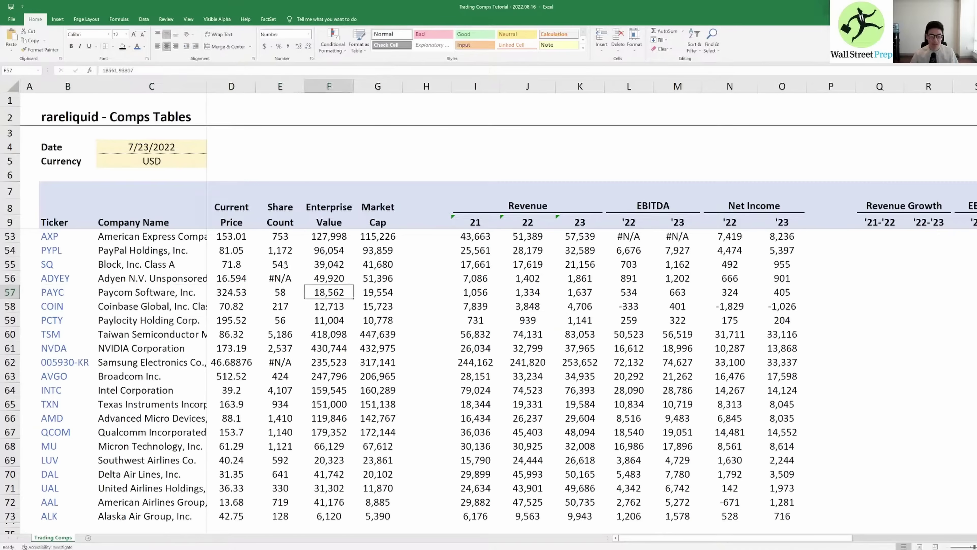
{"action": "key", "text": "Left"}
{"action": "key", "text": "Left"}
{"action": "key", "text": "Left"}
{"action": "key", "text": "Left"}
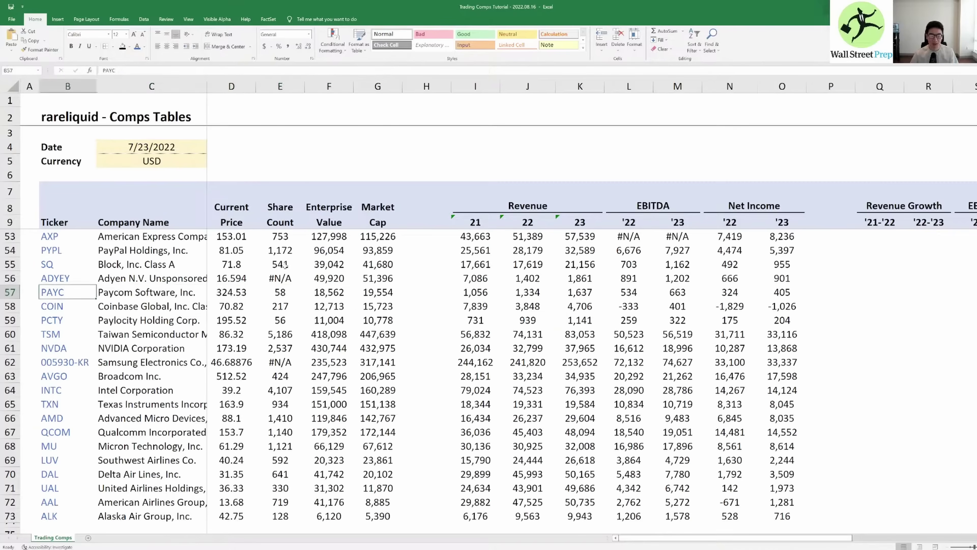
Step: Return to the database's header rows and examine the large technology tickers from MSFT to FB
{"action": "key", "text": "ctrl+Up"}
{"action": "key", "text": "Up"}
{"action": "key", "text": "Up"}
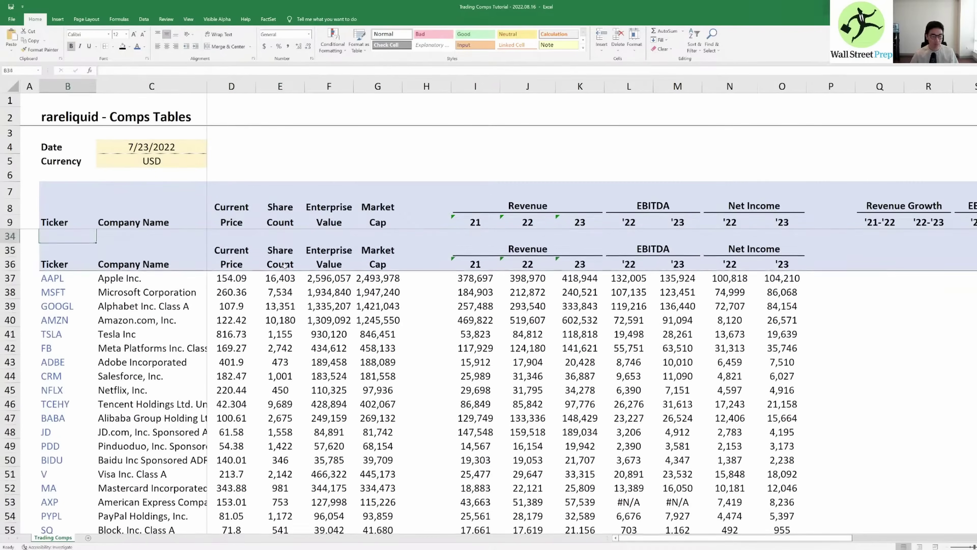
{"action": "key", "text": "Down"}
{"action": "key", "text": "Down"}
{"action": "key", "text": "Down"}
{"action": "key", "text": "Down"}
{"action": "key", "text": "Down"}
{"action": "key", "text": "Down"}
{"action": "key", "text": "Down"}
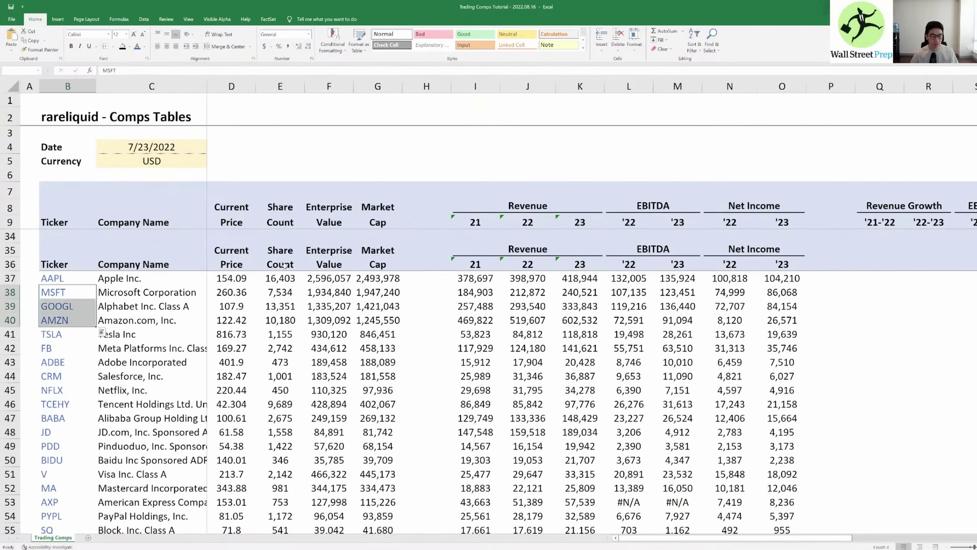
{"action": "key", "text": "Down"}
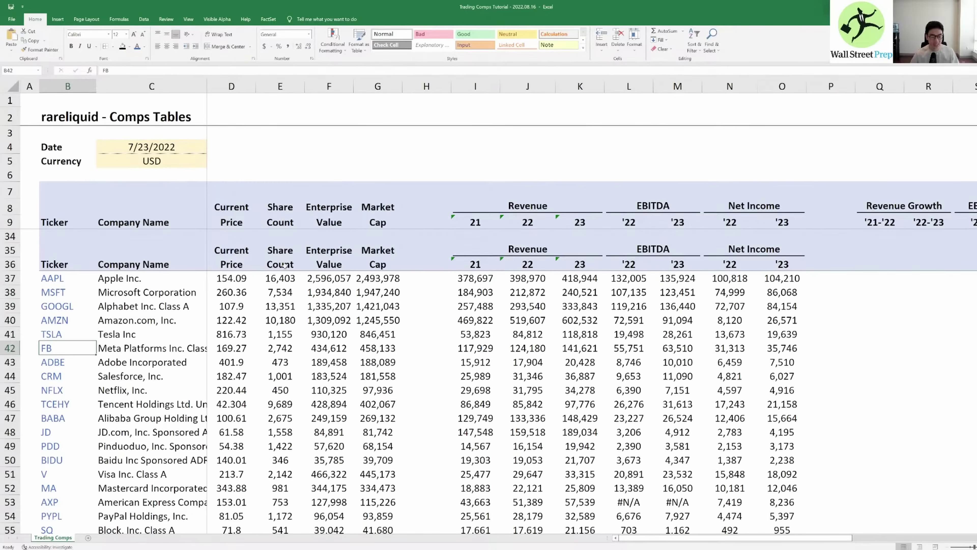
Step: Examine the large technology tickers from MSFT down to AMZN in the database, ending on the MSFT row
{"action": "key", "text": "Up"}
{"action": "key", "text": "Up"}
{"action": "key", "text": "Up"}
{"action": "key", "text": "Up"}
{"action": "key", "text": "shift+Down"}
{"action": "key", "text": "shift+Down"}
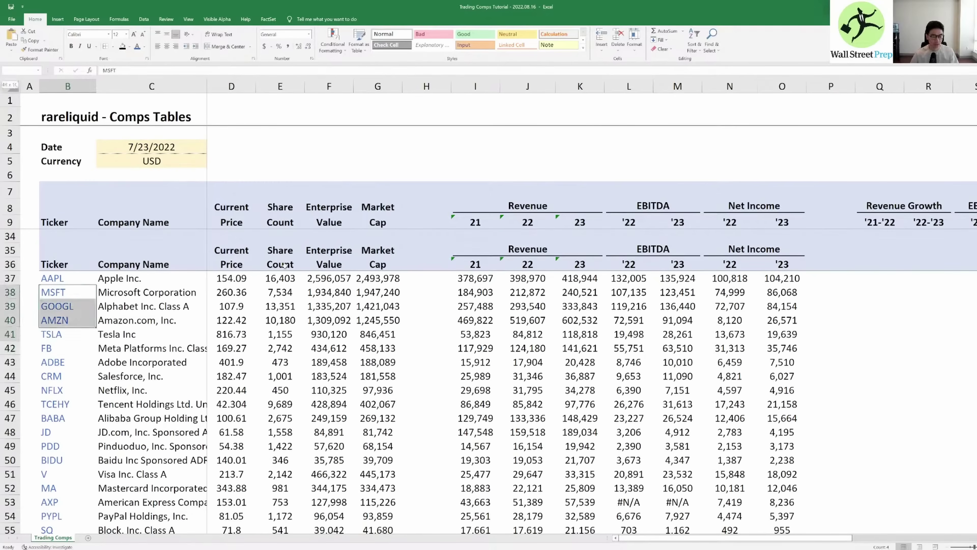
{"action": "key", "text": "shift+Down"}
{"action": "key", "text": "shift+Down"}
{"action": "key", "text": "Up"}
{"action": "key", "text": "Down"}
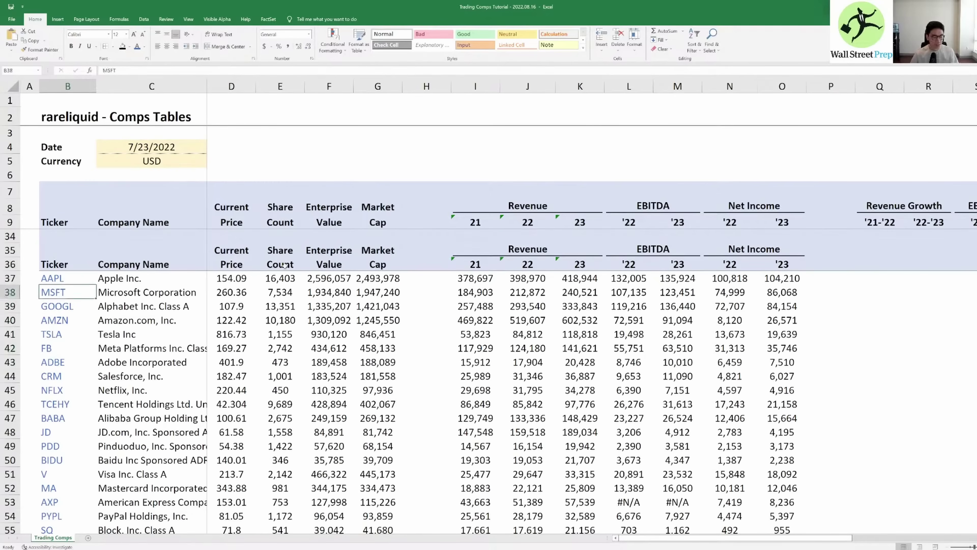
Step: Return up the ticker column through the implied share price section to the header rows above the comps table
{"action": "key", "text": "Up"}
{"action": "key", "text": "Up"}
{"action": "key", "text": "Up"}
{"action": "key", "text": "Up"}
{"action": "key", "text": "Up"}
{"action": "key", "text": "Up"}
{"action": "key", "text": "Up"}
{"action": "key", "text": "Up"}
{"action": "key", "text": "Up"}
{"action": "key", "text": "Up"}
{"action": "key", "text": "Up"}
{"action": "key", "text": "Up"}
{"action": "key", "text": "Up"}
{"action": "key", "text": "Up"}
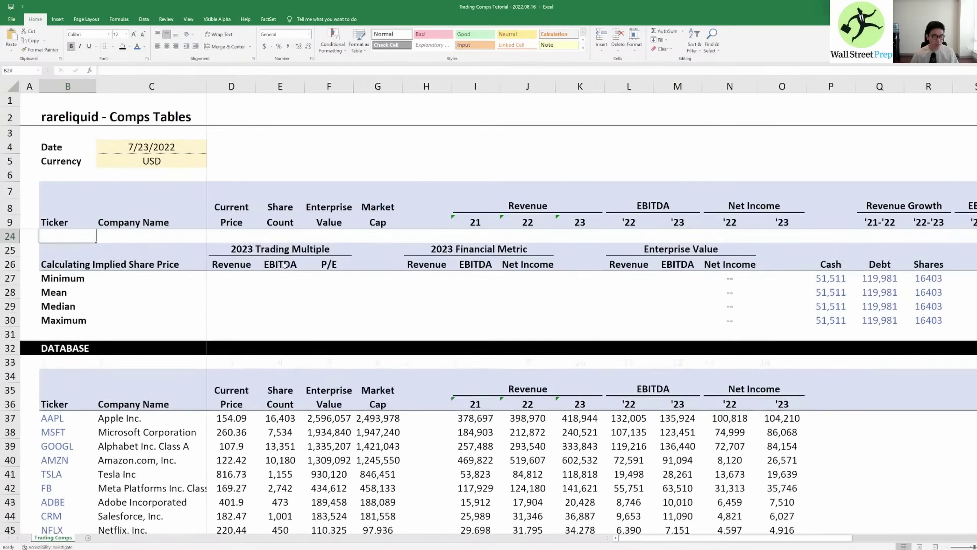
{"action": "key", "text": "Up"}
{"action": "key", "text": "Up"}
{"action": "key", "text": "Up"}
{"action": "key", "text": "Up"}
{"action": "key", "text": "Up"}
{"action": "key", "text": "Up"}
{"action": "key", "text": "Up"}
{"action": "key", "text": "Up"}
{"action": "key", "text": "Up"}
{"action": "key", "text": "Up"}
{"action": "key", "text": "Up"}
{"action": "key", "text": "Up"}
{"action": "key", "text": "Up"}
{"action": "key", "text": "Up"}
{"action": "key", "text": "Up"}
{"action": "key", "text": "Up"}
{"action": "key", "text": "Up"}
{"action": "key", "text": "Up"}
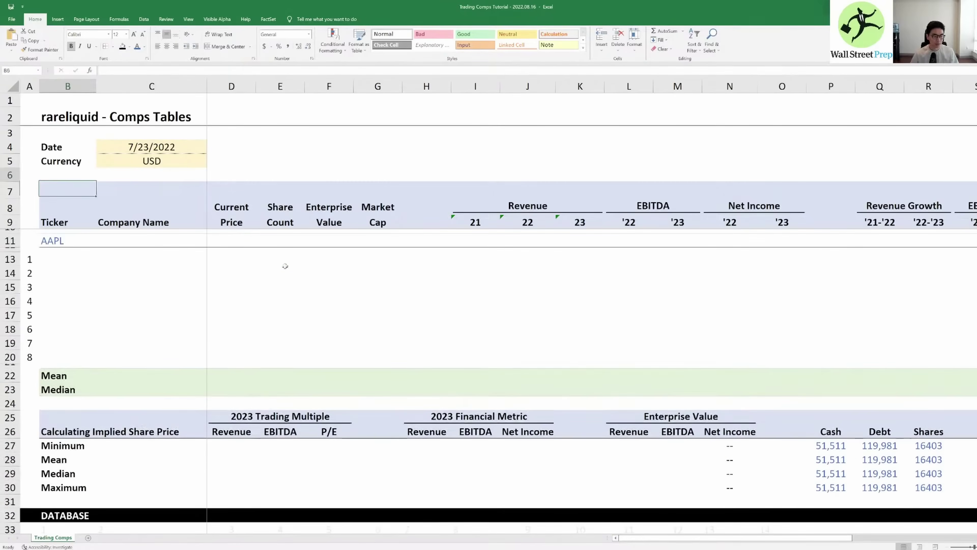
{"action": "key", "text": "Up"}
{"action": "key", "text": "Up"}
{"action": "key", "text": "Up"}
{"action": "key", "text": "Up"}
Step: Group rows 22 through 32, from the Mean row to the DATABASE heading
{"action": "key", "text": "Down"}
{"action": "key", "text": "Down"}
{"action": "key", "text": "Down"}
{"action": "key", "text": "Down"}
{"action": "key", "text": "Down"}
{"action": "key", "text": "Down"}
{"action": "key", "text": "Down"}
{"action": "key", "text": "Down"}
{"action": "key", "text": "Down"}
{"action": "key", "text": "Down"}
{"action": "key", "text": "Down"}
{"action": "key", "text": "Down"}
{"action": "key", "text": "Down"}
{"action": "key", "text": "Down"}
{"action": "key", "text": "Down"}
{"action": "key", "text": "Down"}
{"action": "key", "text": "Down"}
{"action": "key", "text": "Down"}
{"action": "key", "text": "Down"}
{"action": "key", "text": "shift+space"}
{"action": "key", "text": "shift+Down"}
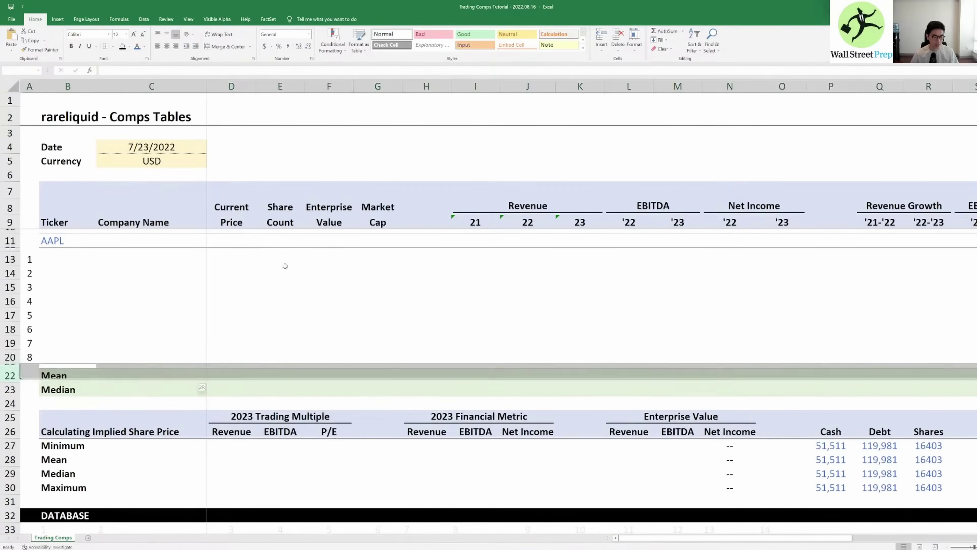
{"action": "key", "text": "Down"}
{"action": "key", "text": "shift+space"}
{"action": "key", "text": "shift+Down"}
{"action": "key", "text": "shift+Down"}
{"action": "key", "text": "shift+Down"}
{"action": "key", "text": "shift+Down"}
{"action": "key", "text": "shift+Down"}
{"action": "key", "text": "shift+Down"}
{"action": "key", "text": "shift+Down"}
{"action": "key", "text": "shift+Down"}
{"action": "key", "text": "shift+Down"}
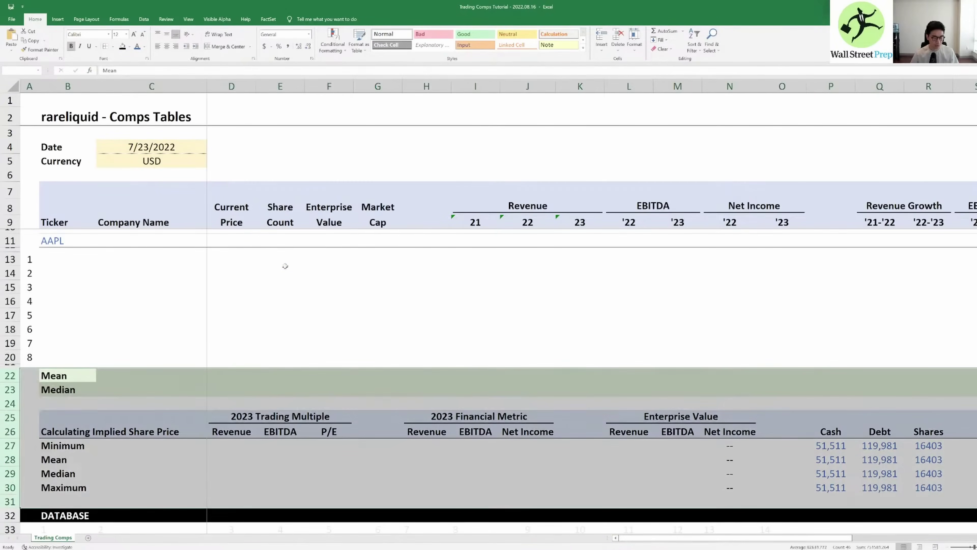
{"action": "key", "text": "alt"}
{"action": "key", "text": "a"}
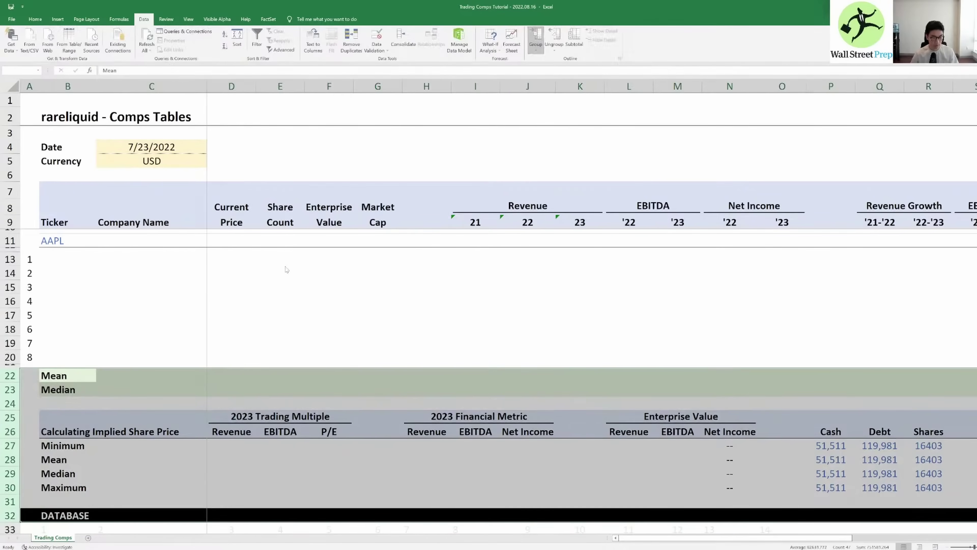
{"action": "key", "text": "g"}
{"action": "key", "text": "g"}
{"action": "key", "text": "shift+F10"}
{"action": "key", "text": "Up"}
{"action": "key", "text": "Up"}
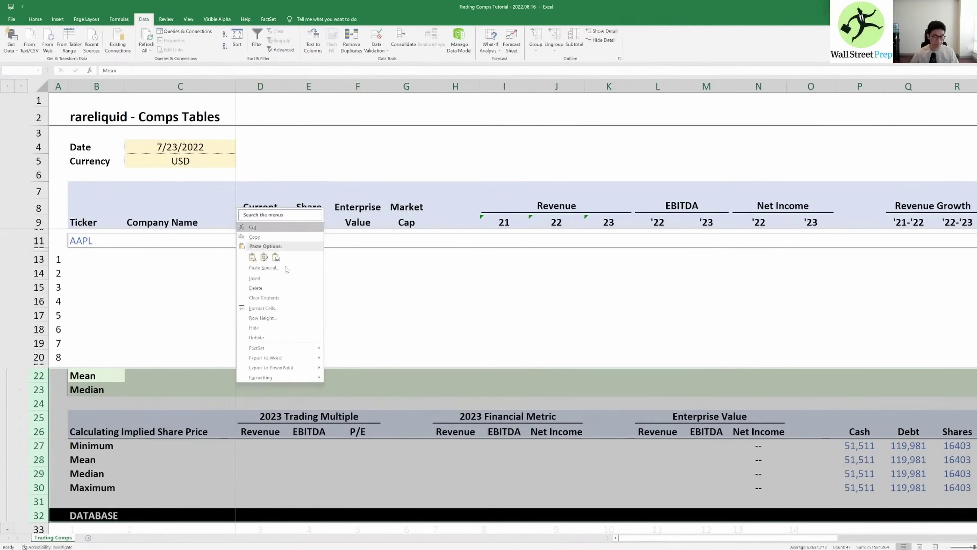
{"action": "key", "text": "Escape"}
{"action": "key", "text": "shift+F10"}
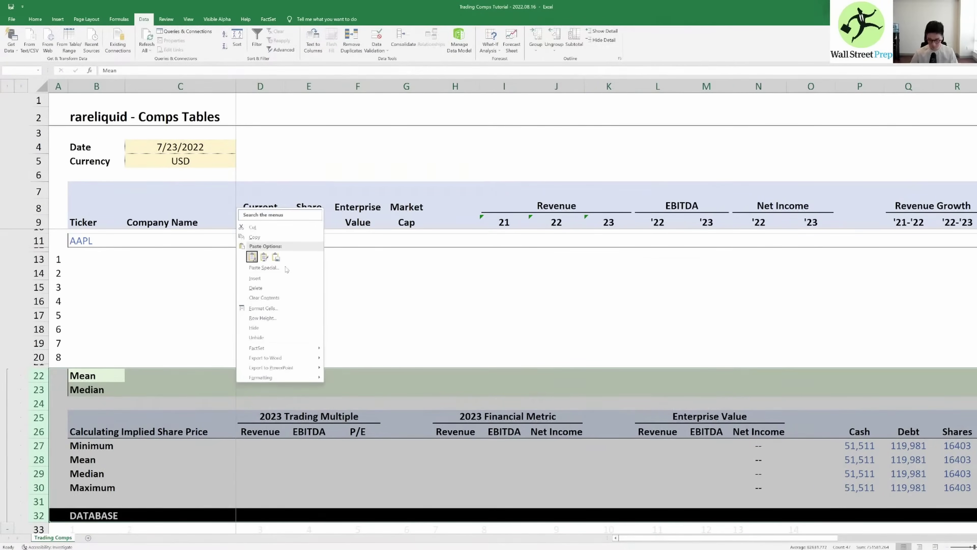
{"action": "key", "text": "Escape"}
{"action": "key", "text": "shift+F10"}
{"action": "key", "text": "Return"}
{"action": "key", "text": "Return"}
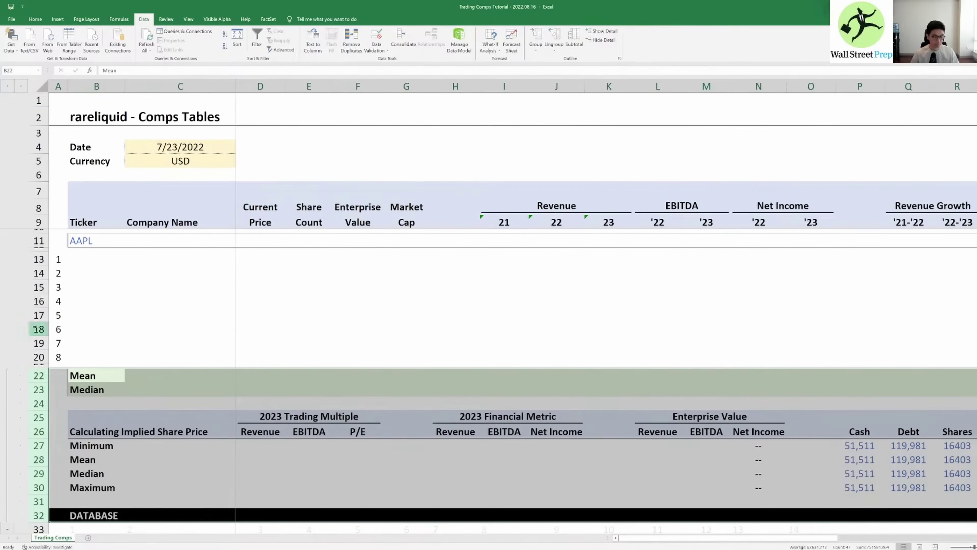
Step: Collapse the grouped rows and enter MSFT in B13 as the first comparable company's ticker
{"action": "left_click", "coordinate": [7, 378]}
{"action": "left_click", "coordinate": [88, 284]}
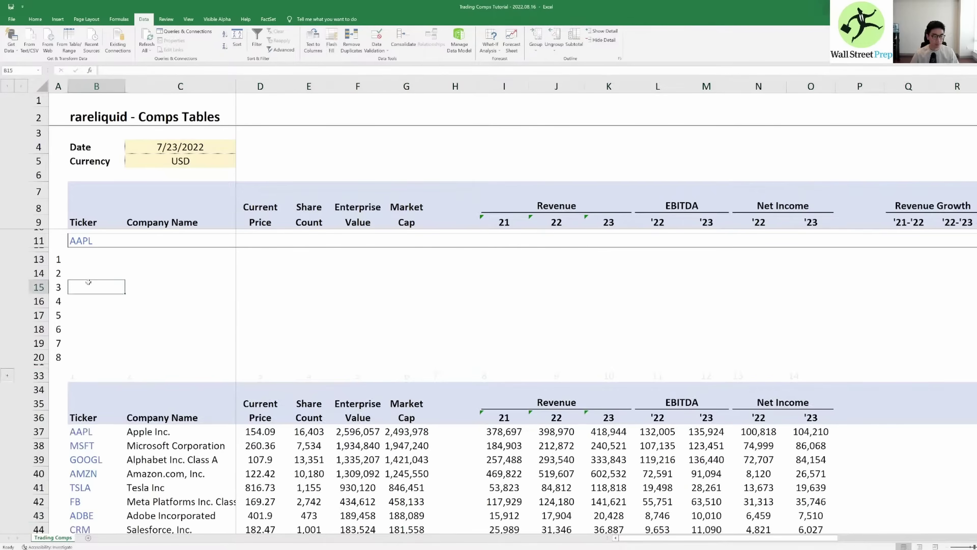
{"action": "key", "text": "Up"}
{"action": "key", "text": "Up"}
{"action": "key", "text": "Up"}
{"action": "key", "text": "Down"}
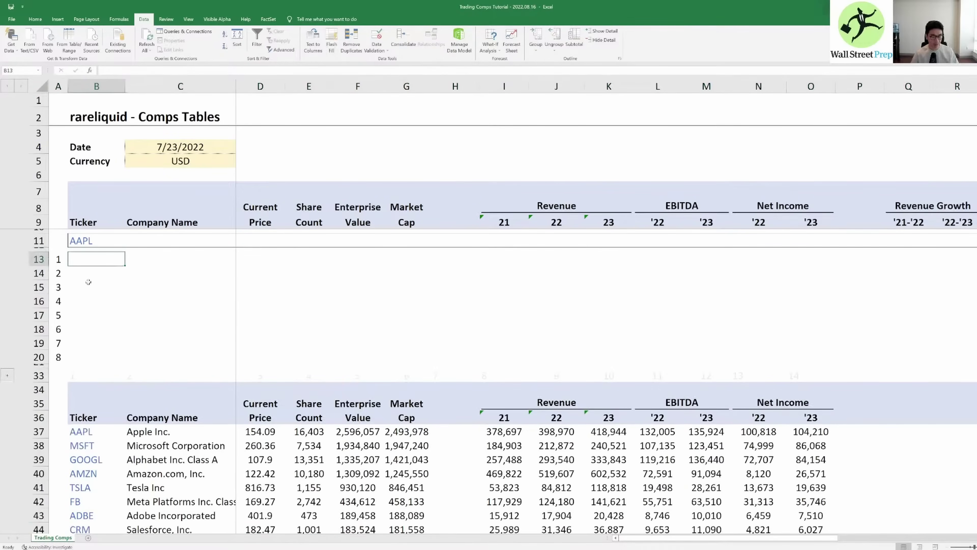
{"action": "type", "text": "MSFT"}
{"action": "left_click", "coordinate": [392, 450]}
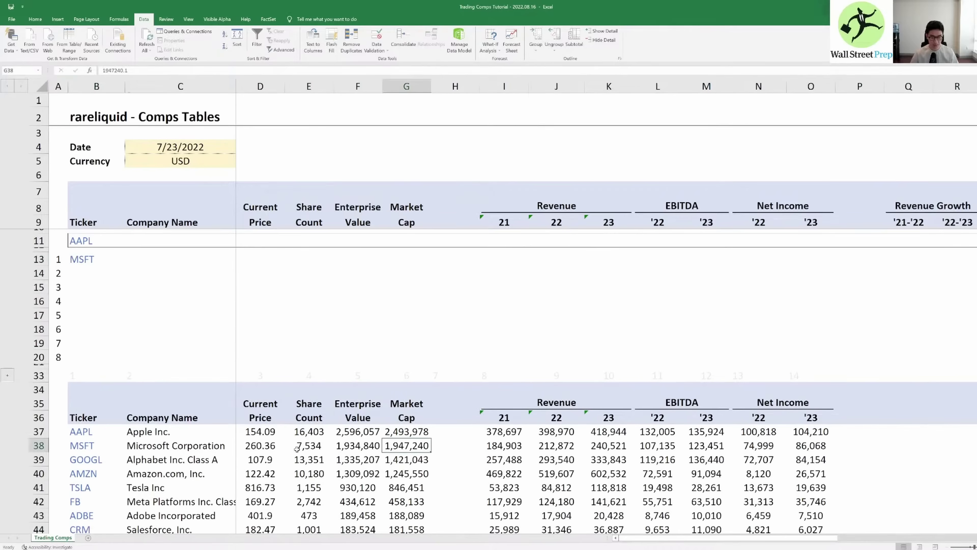
Step: Add filters to the database, covering its header row 36 through the last company, ALK
{"action": "key", "text": "Left"}
{"action": "key", "text": "Up"}
{"action": "key", "text": "Left"}
{"action": "key", "text": "Left"}
{"action": "key", "text": "Up"}
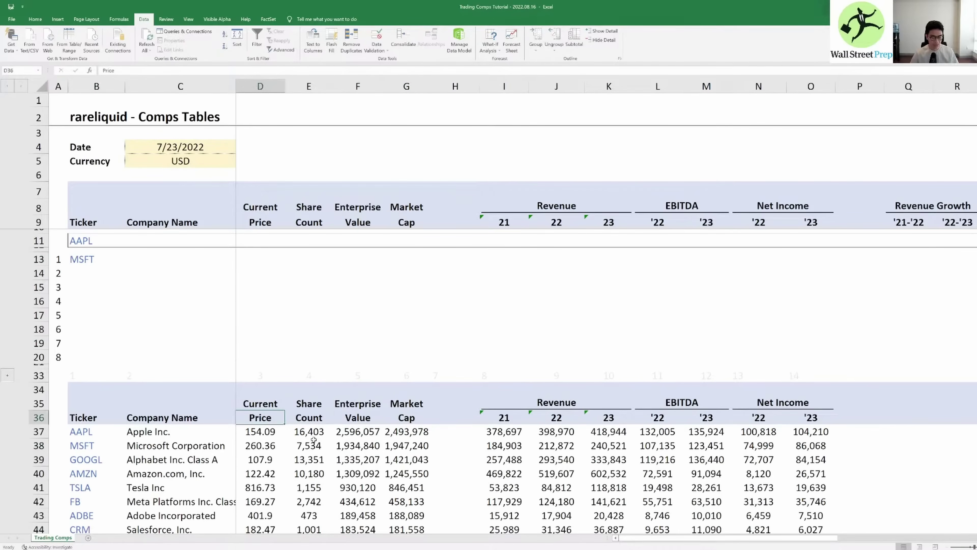
{"action": "key", "text": "shift+space"}
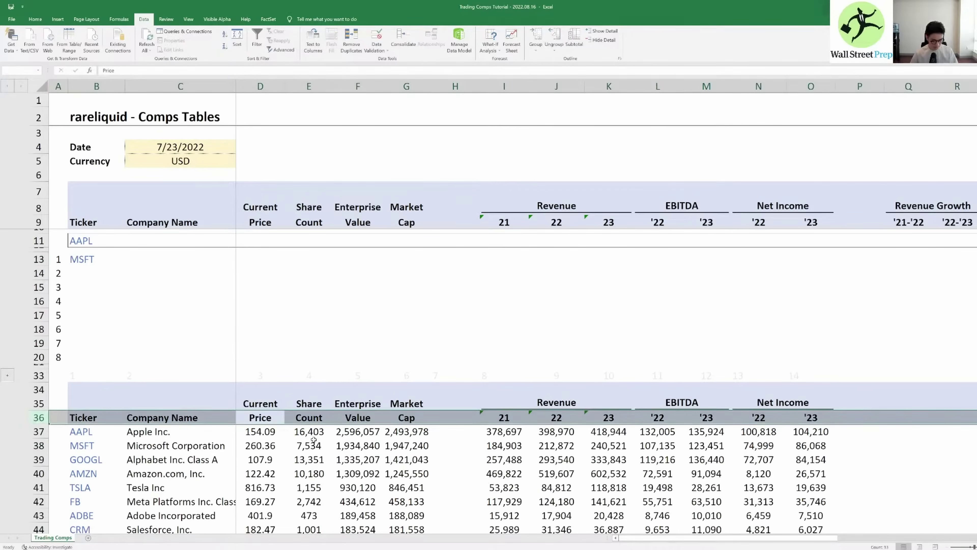
{"action": "key", "text": "ctrl+shift+Down"}
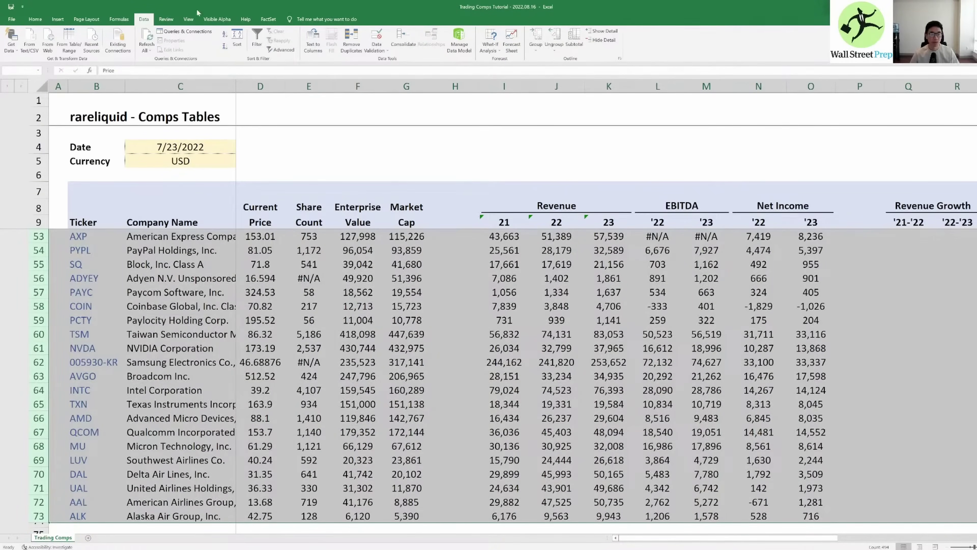
{"action": "left_click", "coordinate": [35, 19]}
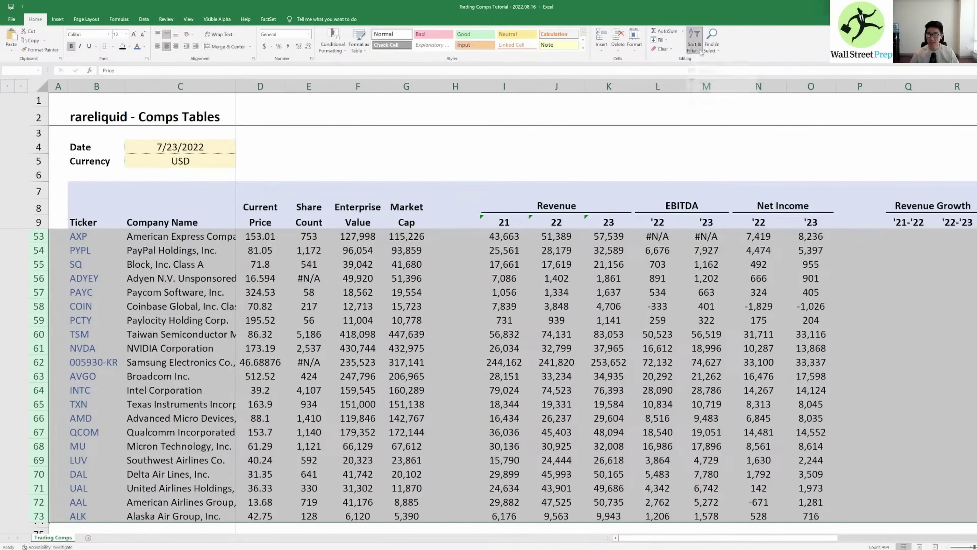
{"action": "left_click", "coordinate": [340, 239]}
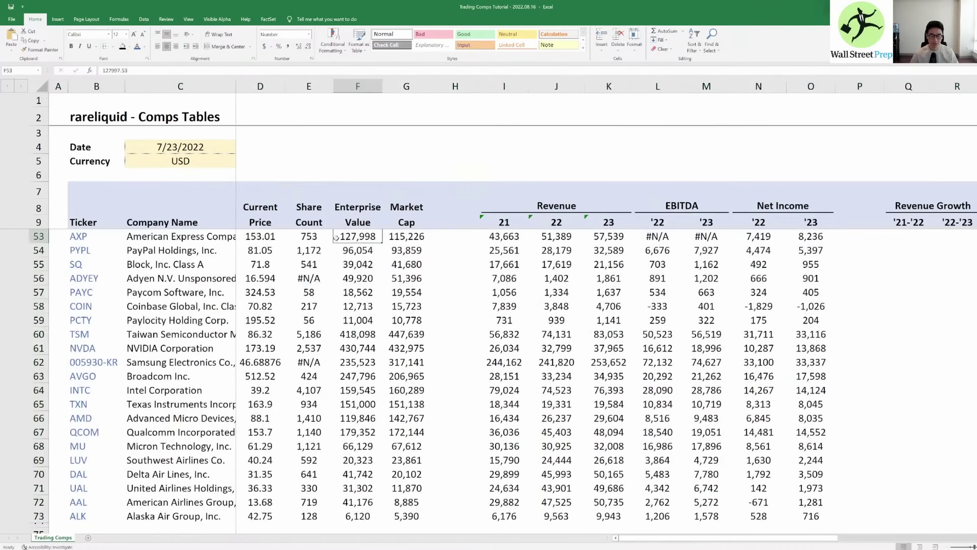
Step: Sort the database by enterprise value from largest to smallest
{"action": "scroll", "coordinate": [346, 240], "scroll_direction": "up", "scroll_amount": 10}
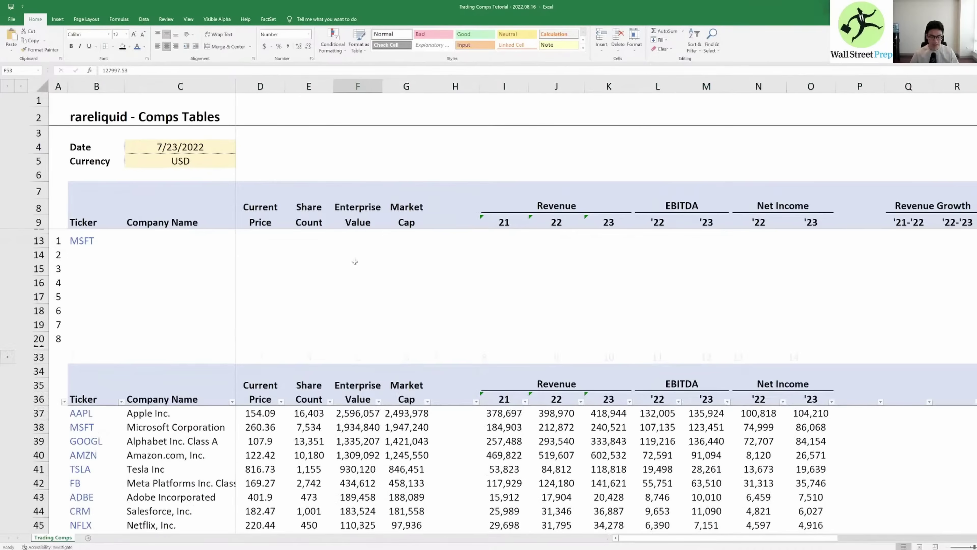
{"action": "scroll", "coordinate": [354, 289], "scroll_direction": "down", "scroll_amount": 3}
{"action": "scroll", "coordinate": [367, 344], "scroll_direction": "up", "scroll_amount": 2}
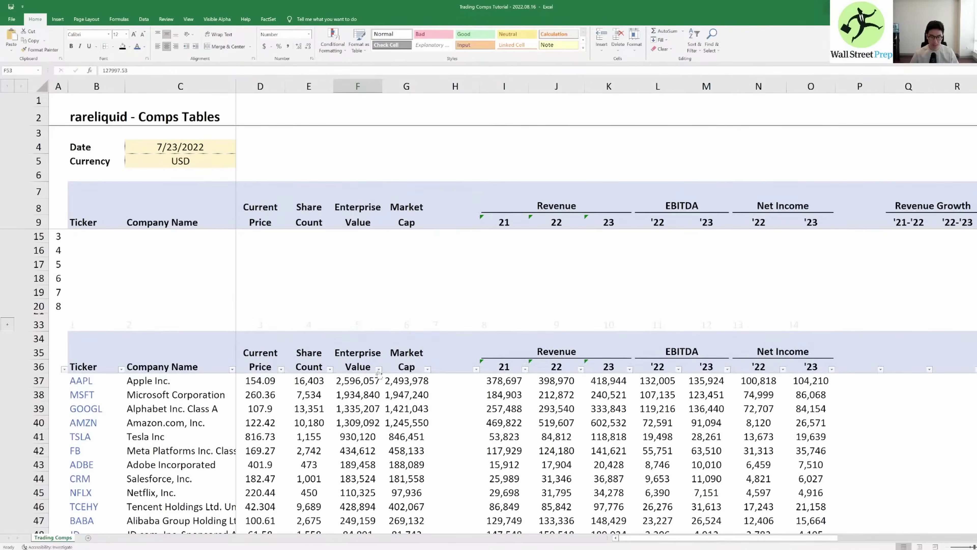
{"action": "left_click", "coordinate": [379, 370]}
{"action": "left_click", "coordinate": [314, 177]}
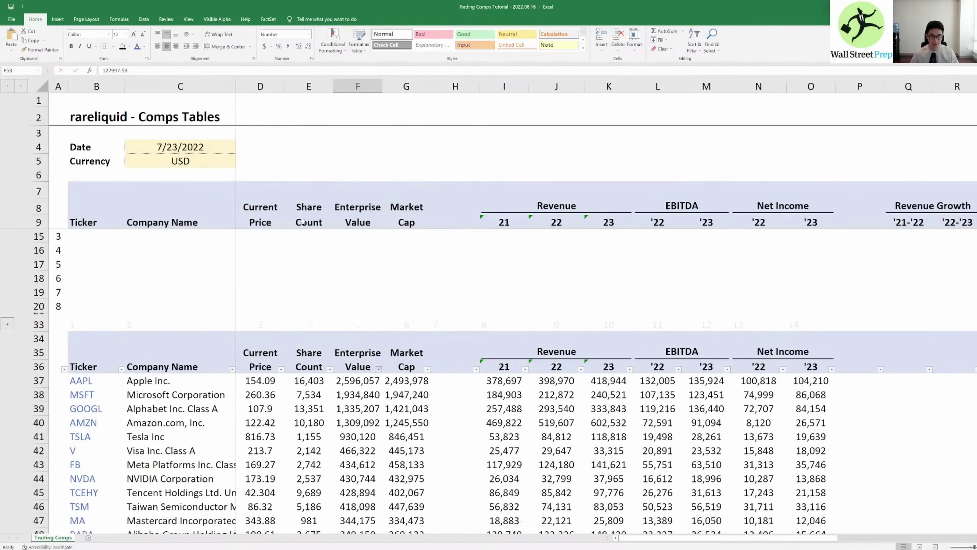
Step: Remove the filters from the database, ending on the Enterprise Value header
{"action": "left_click", "coordinate": [367, 390]}
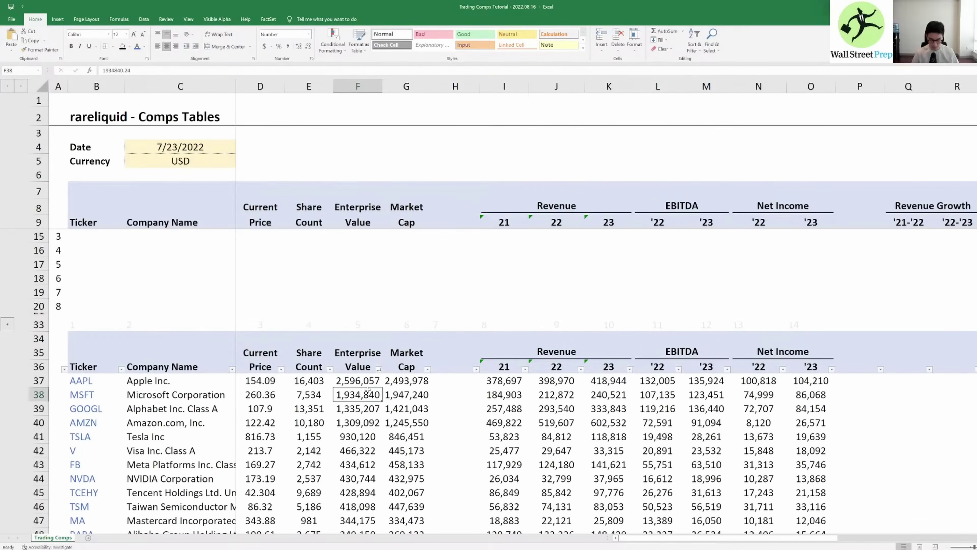
{"action": "key", "text": "alt+h"}
{"action": "key", "text": "s"}
{"action": "key", "text": "f"}
{"action": "key", "text": "Up"}
{"action": "key", "text": "Up"}
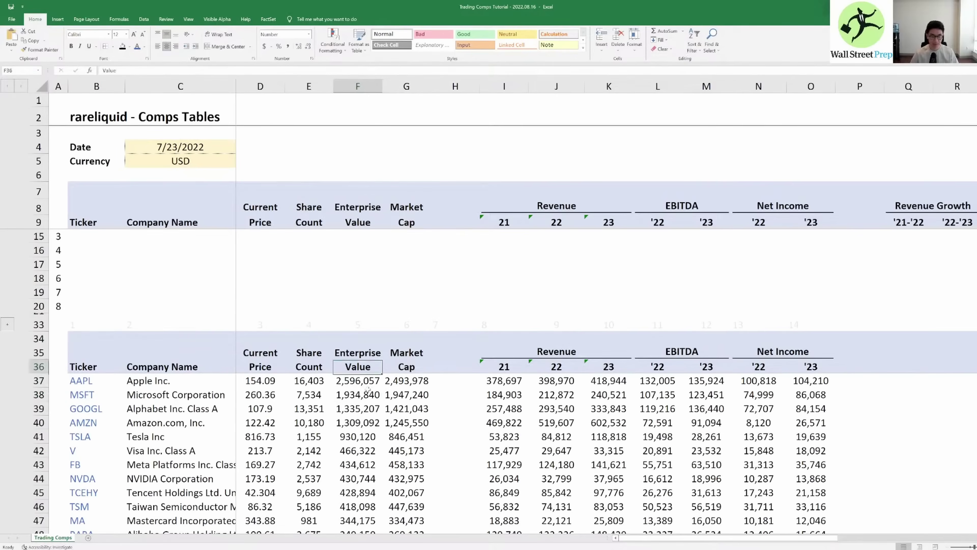
Step: Enter GOOGL, AMZN and FB in B14 to B16 as the second to fourth comparable tickers
{"action": "key", "text": "Left"}
{"action": "key", "text": "Left"}
{"action": "key", "text": "Left"}
{"action": "key", "text": "Left"}
{"action": "key", "text": "Up"}
{"action": "key", "text": "Up"}
{"action": "key", "text": "Up"}
{"action": "key", "text": "Up"}
{"action": "key", "text": "Up"}
{"action": "key", "text": "Up"}
{"action": "key", "text": "Up"}
{"action": "key", "text": "Up"}
{"action": "key", "text": "Up"}
{"action": "key", "text": "Up"}
{"action": "key", "text": "Up"}
{"action": "key", "text": "Up"}
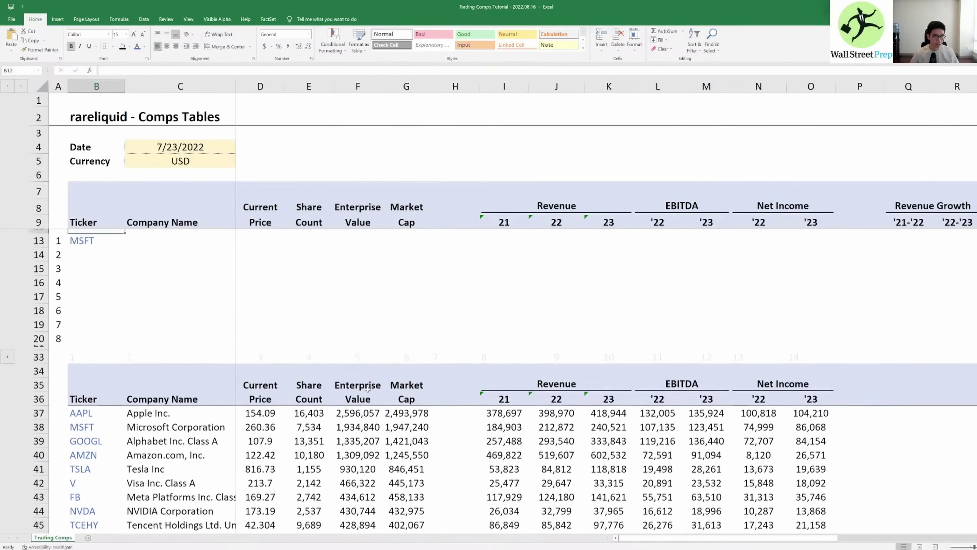
{"action": "key", "text": "Down"}
{"action": "key", "text": "Down"}
{"action": "type", "text": "GOOGL"}
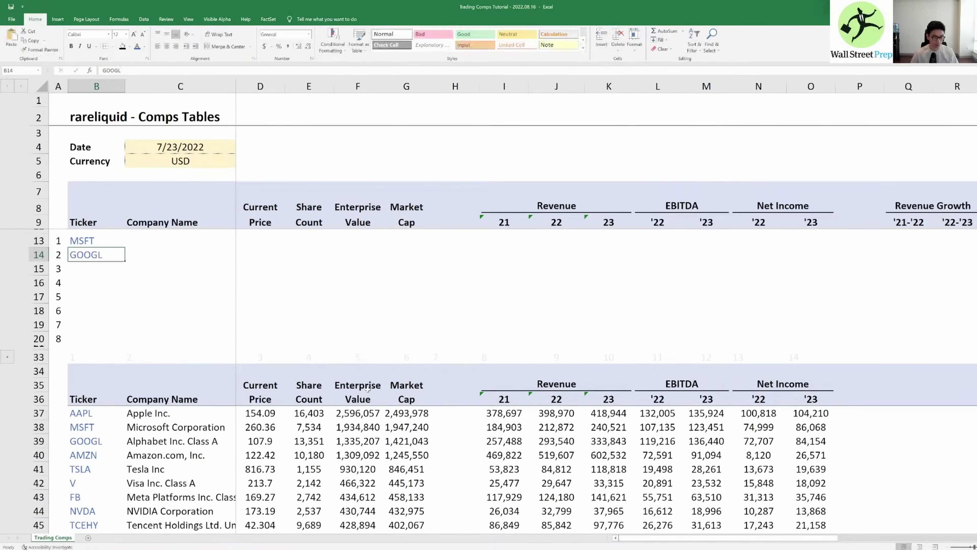
{"action": "key", "text": "Return"}
{"action": "type", "text": "AMZN"}
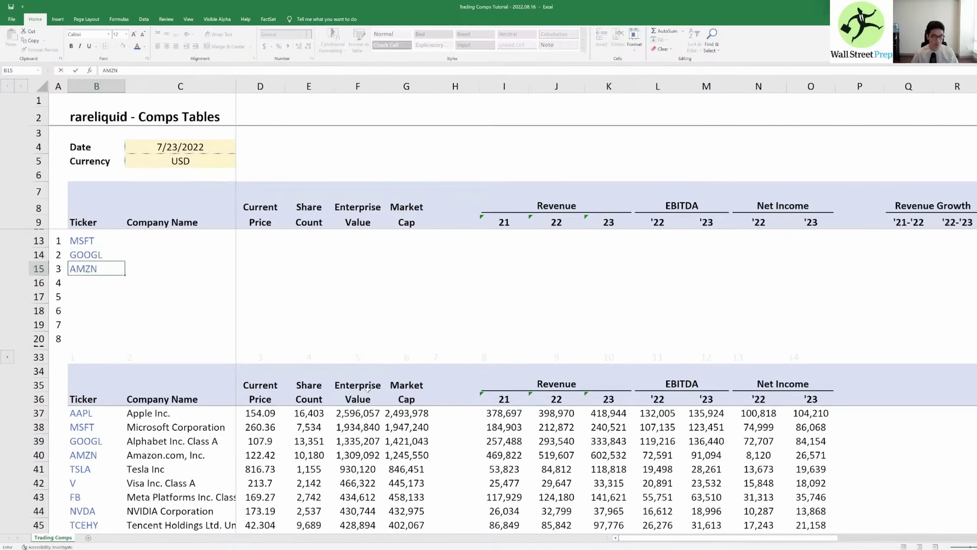
{"action": "key", "text": "Return"}
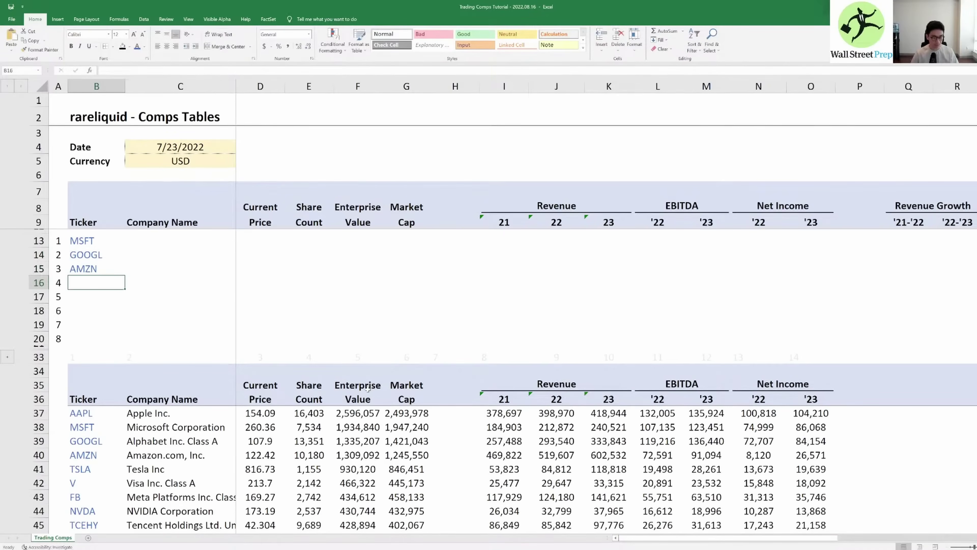
{"action": "type", "text": "FB"}
{"action": "key", "text": "Return"}
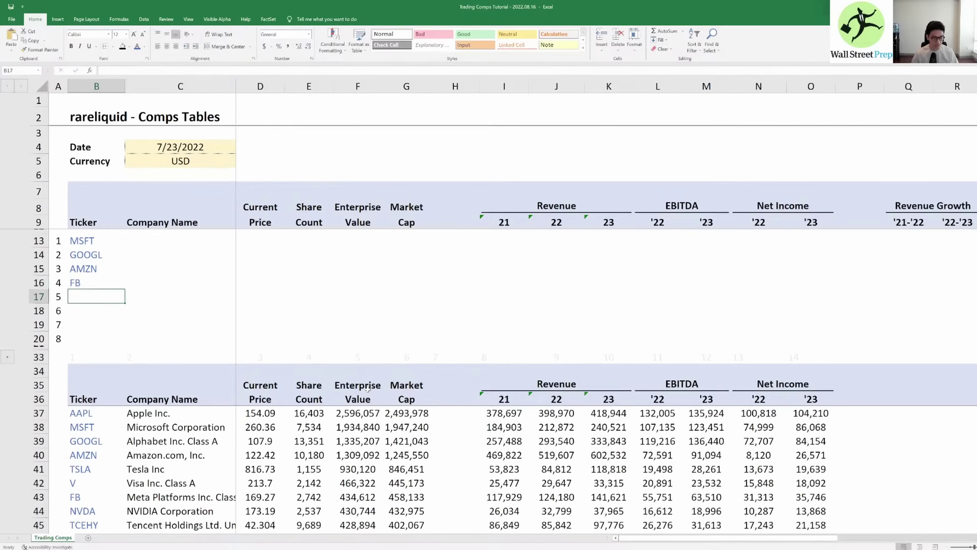
Step: Examine the sorted database's ticker column from AAPL down to TSM for further comparable companies
{"action": "key", "text": "Down"}
{"action": "key", "text": "Down"}
{"action": "key", "text": "Down"}
{"action": "key", "text": "Down"}
{"action": "key", "text": "Down"}
{"action": "key", "text": "Down"}
{"action": "key", "text": "Down"}
{"action": "key", "text": "Down"}
{"action": "key", "text": "Down"}
{"action": "key", "text": "Down"}
{"action": "key", "text": "Down"}
{"action": "key", "text": "Down"}
{"action": "key", "text": "Down"}
{"action": "key", "text": "Down"}
{"action": "key", "text": "Down"}
{"action": "key", "text": "Down"}
{"action": "key", "text": "Down"}
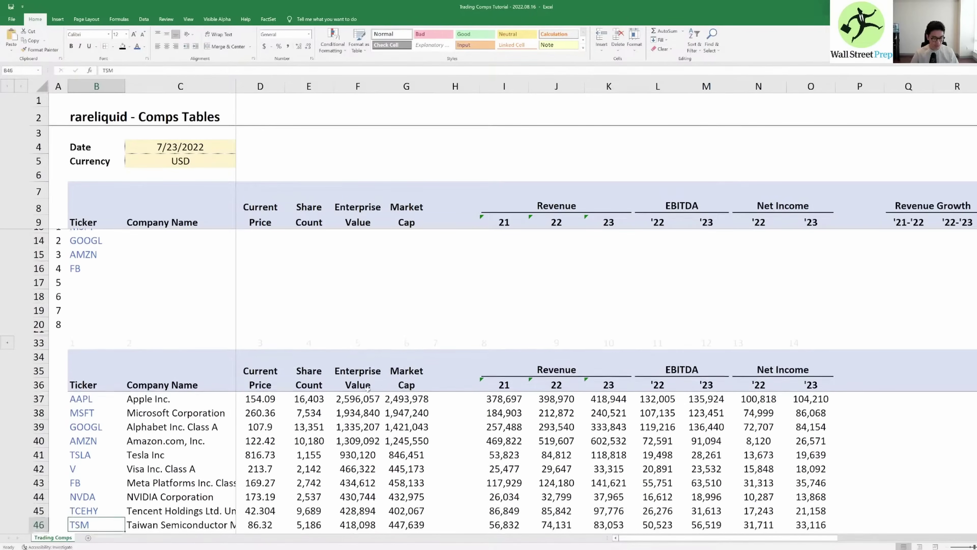
Step: Enter NVDA in B17 as the fifth comparable ticker
{"action": "key", "text": "Up"}
{"action": "key", "text": "Up"}
{"action": "key", "text": "Up"}
{"action": "key", "text": "Up"}
{"action": "key", "text": "Up"}
{"action": "key", "text": "Up"}
{"action": "key", "text": "Up"}
{"action": "key", "text": "Up"}
{"action": "key", "text": "Up"}
{"action": "key", "text": "Up"}
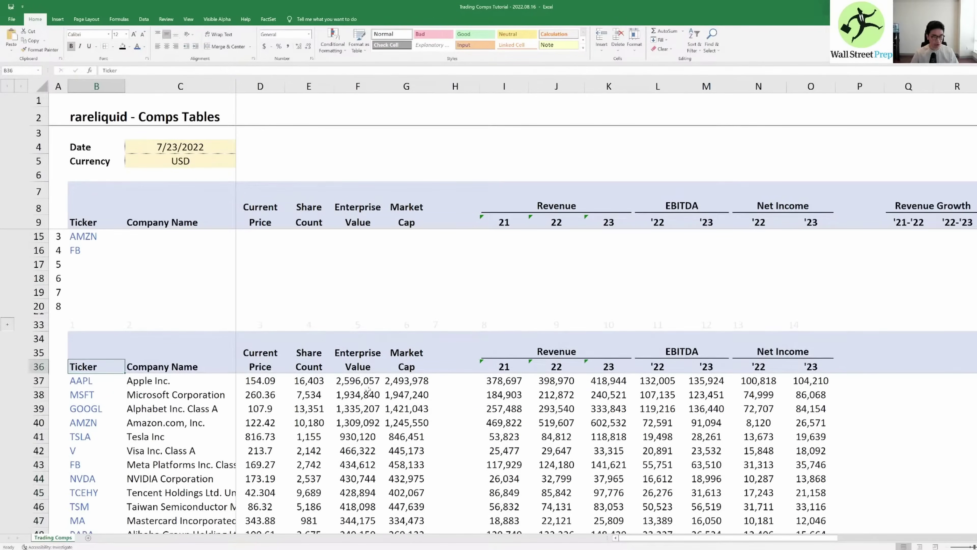
{"action": "key", "text": "Up"}
{"action": "key", "text": "Up"}
{"action": "key", "text": "Up"}
{"action": "key", "text": "Up"}
{"action": "key", "text": "Up"}
{"action": "key", "text": "Up"}
{"action": "key", "text": "Up"}
{"action": "type", "text": "NV"}
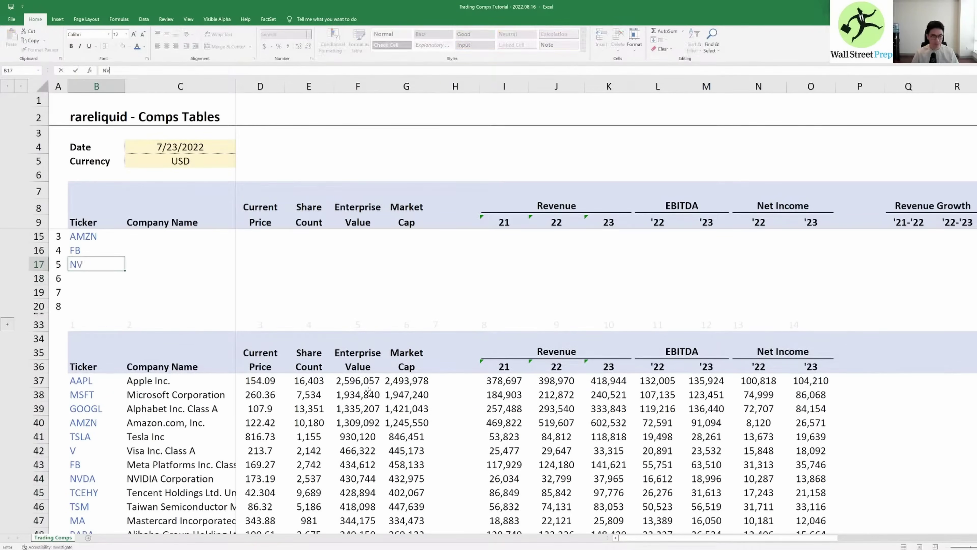
{"action": "type", "text": "DA"}
{"action": "key", "text": "Return"}
Step: Enter TCEHY from the database in B18 as the sixth comparable ticker
{"action": "key", "text": "Down"}
{"action": "key", "text": "Down"}
{"action": "key", "text": "Down"}
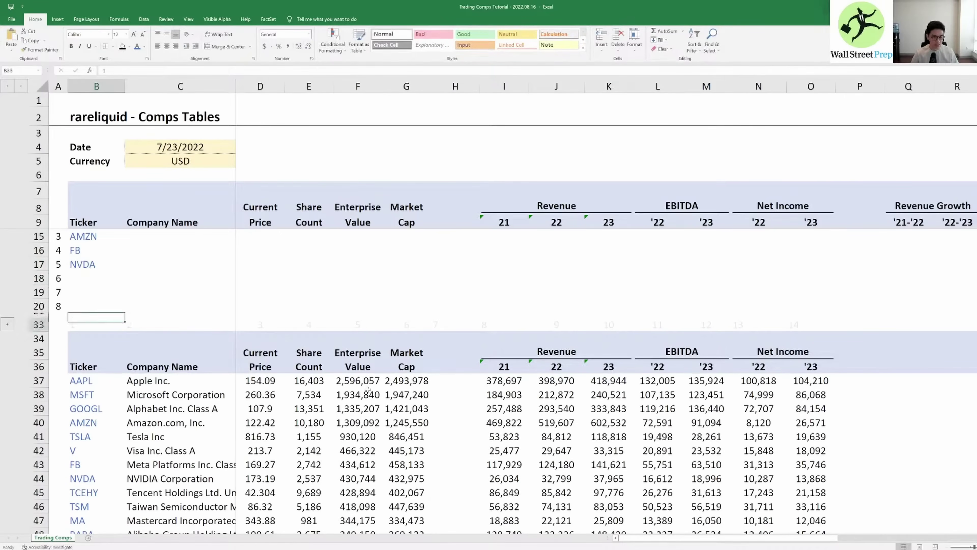
{"action": "key", "text": "Down"}
{"action": "key", "text": "Down"}
{"action": "key", "text": "Down"}
{"action": "key", "text": "Down"}
{"action": "key", "text": "Down"}
{"action": "key", "text": "Down"}
{"action": "key", "text": "Down"}
{"action": "key", "text": "Down"}
{"action": "key", "text": "Down"}
{"action": "key", "text": "Down"}
{"action": "key", "text": "Down"}
{"action": "key", "text": "Down"}
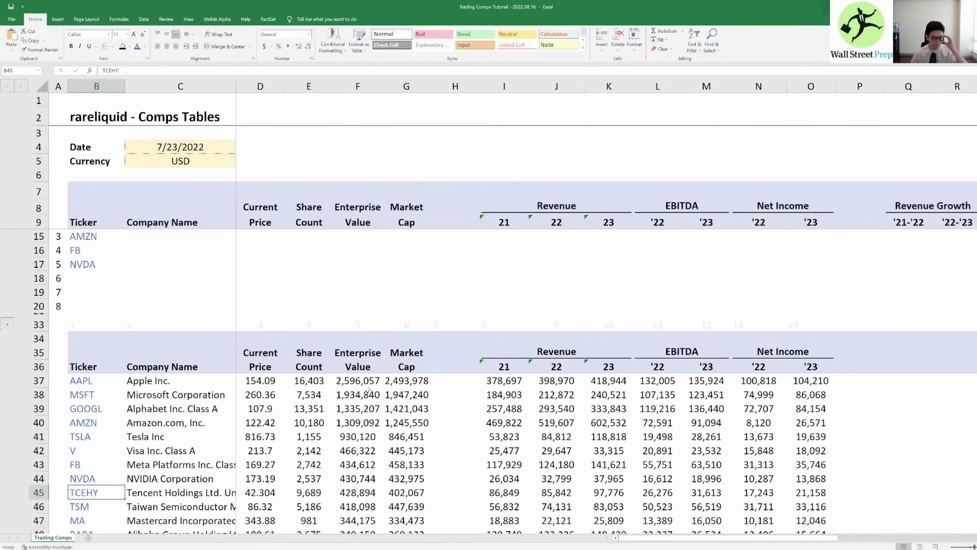
{"action": "key", "text": "Up"}
{"action": "key", "text": "Up"}
{"action": "key", "text": "Up"}
{"action": "key", "text": "Up"}
{"action": "key", "text": "Up"}
{"action": "key", "text": "Up"}
{"action": "key", "text": "Up"}
{"action": "key", "text": "Up"}
{"action": "key", "text": "Up"}
{"action": "key", "text": "Up"}
{"action": "key", "text": "Up"}
{"action": "key", "text": "Up"}
{"action": "key", "text": "Up"}
{"action": "key", "text": "Up"}
{"action": "key", "text": "Up"}
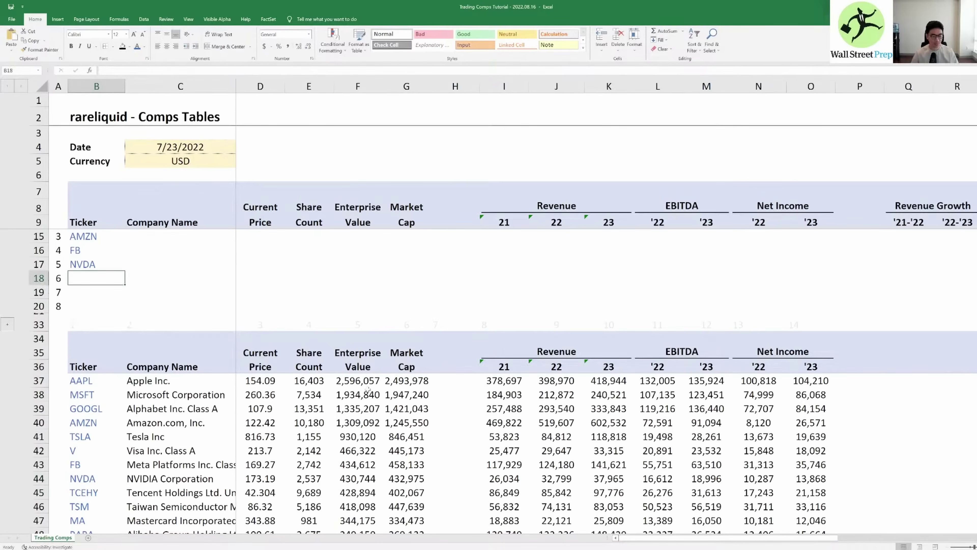
{"action": "type", "text": "TCEHY"}
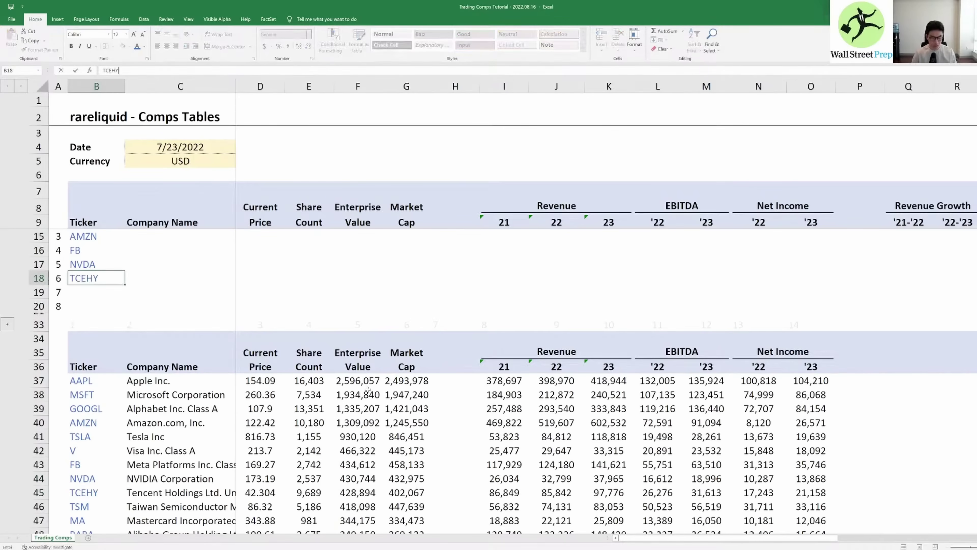
{"action": "key", "text": "Return"}
Step: Examine the database's ticker column down to CRM for a seventh comparable company
{"action": "key", "text": "Down"}
{"action": "key", "text": "Down"}
{"action": "key", "text": "Down"}
{"action": "key", "text": "Down"}
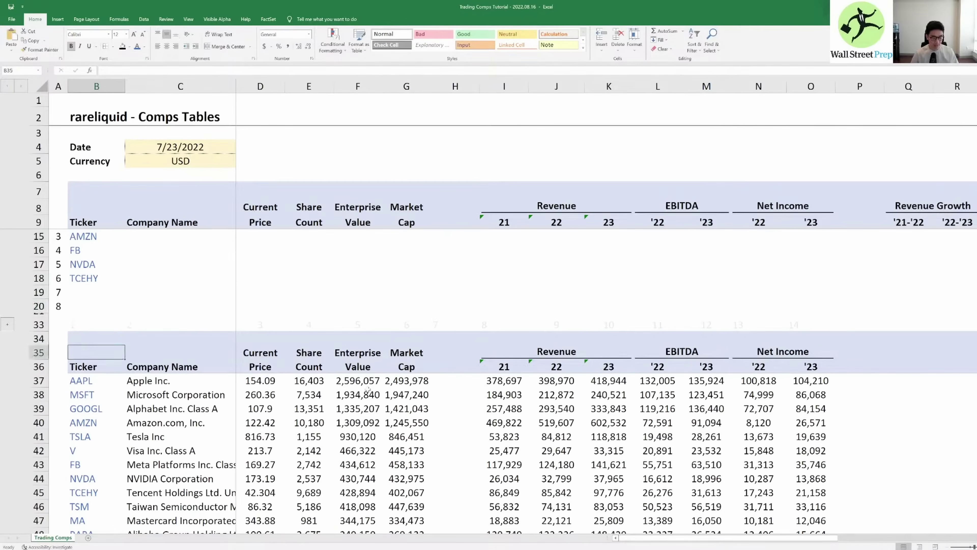
{"action": "key", "text": "Up"}
{"action": "key", "text": "Up"}
{"action": "key", "text": "Up"}
{"action": "key", "text": "Up"}
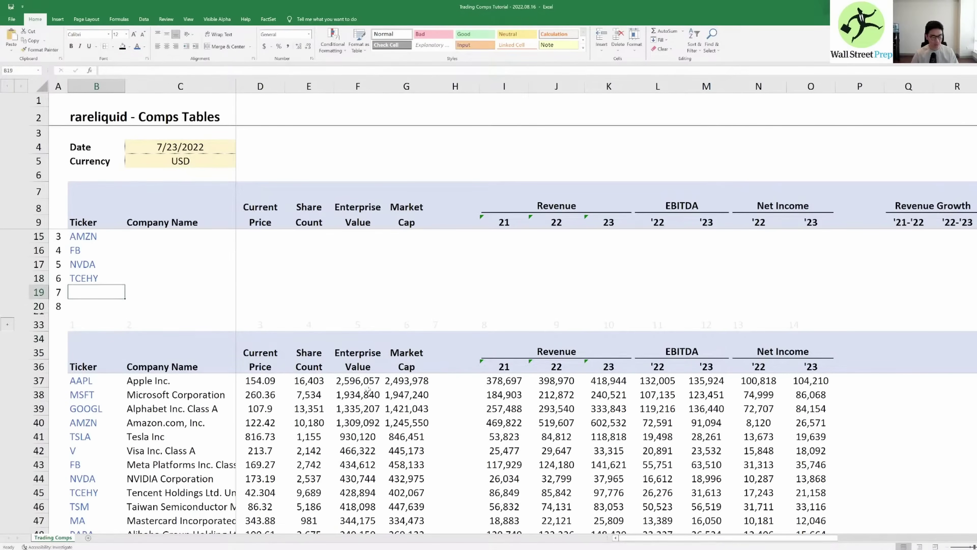
{"action": "key", "text": "Down"}
{"action": "key", "text": "Down"}
{"action": "key", "text": "Down"}
{"action": "key", "text": "Down"}
{"action": "key", "text": "Down"}
{"action": "key", "text": "Down"}
{"action": "key", "text": "Down"}
{"action": "key", "text": "Down"}
{"action": "key", "text": "Down"}
{"action": "key", "text": "Down"}
{"action": "key", "text": "Down"}
{"action": "key", "text": "Down"}
{"action": "key", "text": "Down"}
{"action": "key", "text": "Down"}
{"action": "key", "text": "Down"}
{"action": "key", "text": "Down"}
{"action": "key", "text": "Down"}
{"action": "key", "text": "Down"}
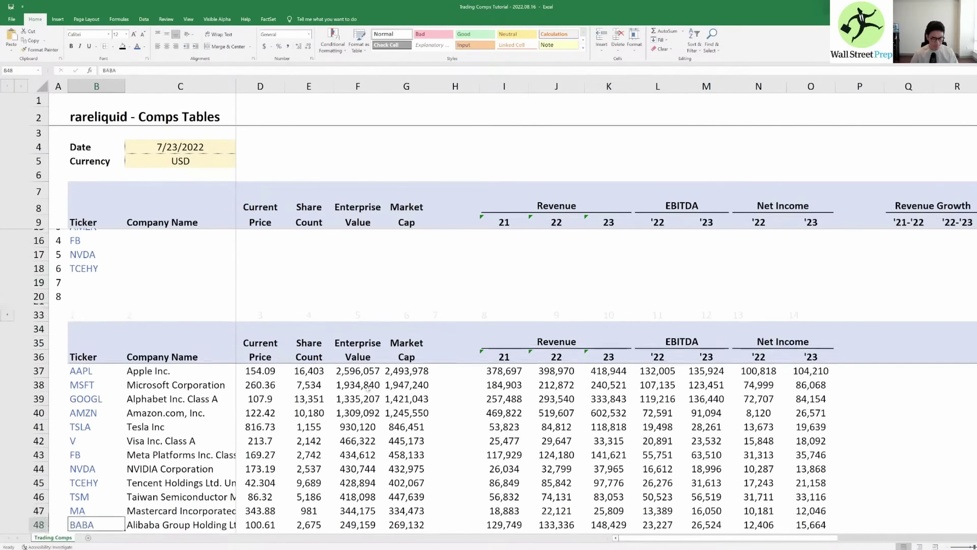
{"action": "key", "text": "Down"}
{"action": "key", "text": "Down"}
{"action": "key", "text": "Up"}
{"action": "key", "text": "Up"}
{"action": "key", "text": "Up"}
{"action": "key", "text": "Up"}
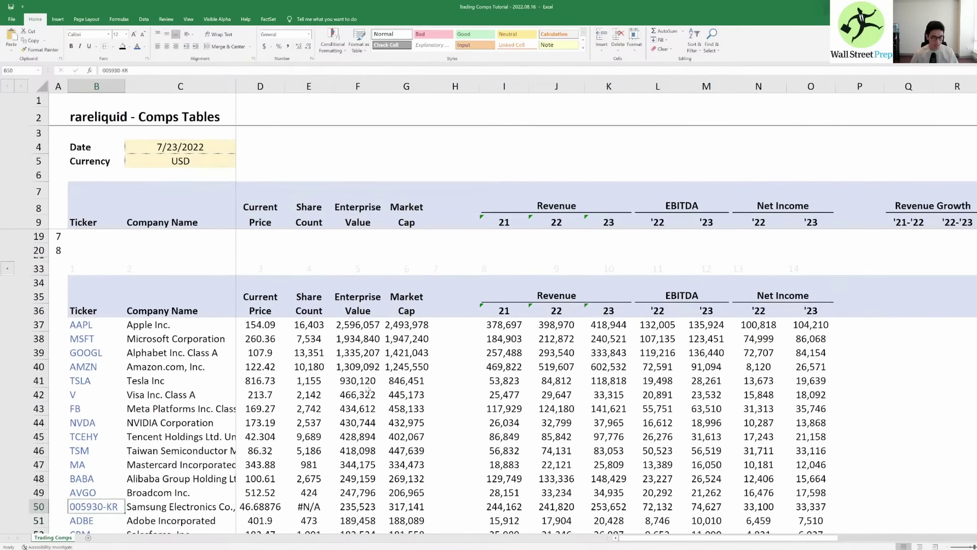
{"action": "key", "text": "Up"}
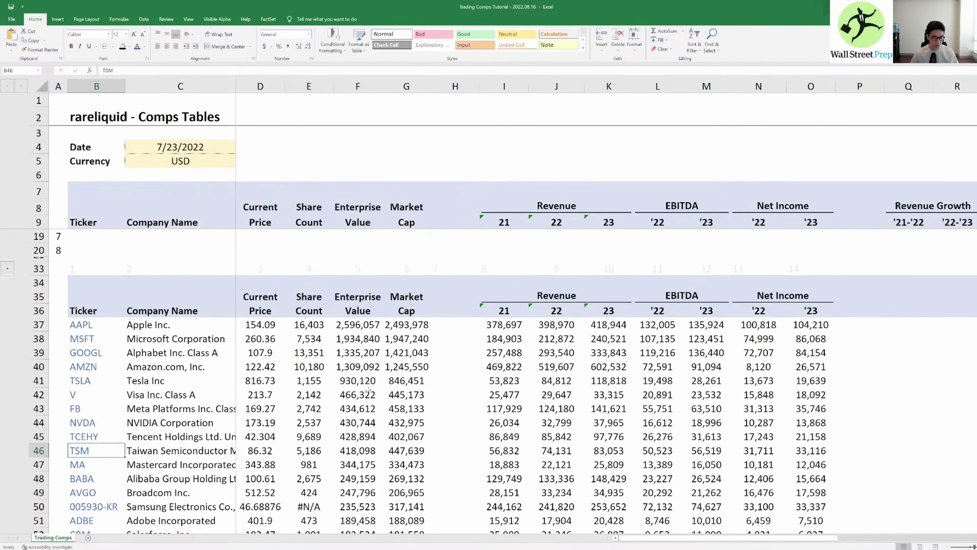
{"action": "key", "text": "Down"}
{"action": "key", "text": "Up"}
{"action": "key", "text": "Down"}
{"action": "key", "text": "Up"}
{"action": "key", "text": "Down"}
{"action": "key", "text": "Down"}
{"action": "key", "text": "Down"}
{"action": "key", "text": "Down"}
{"action": "key", "text": "Down"}
{"action": "key", "text": "Down"}
{"action": "key", "text": "Down"}
{"action": "key", "text": "Down"}
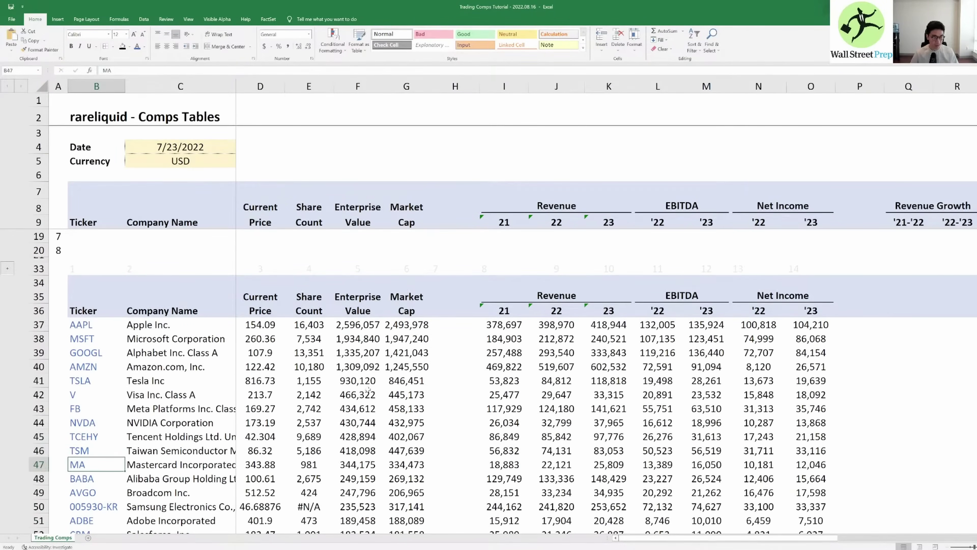
{"action": "key", "text": "Up"}
{"action": "key", "text": "Up"}
{"action": "key", "text": "Up"}
{"action": "key", "text": "Up"}
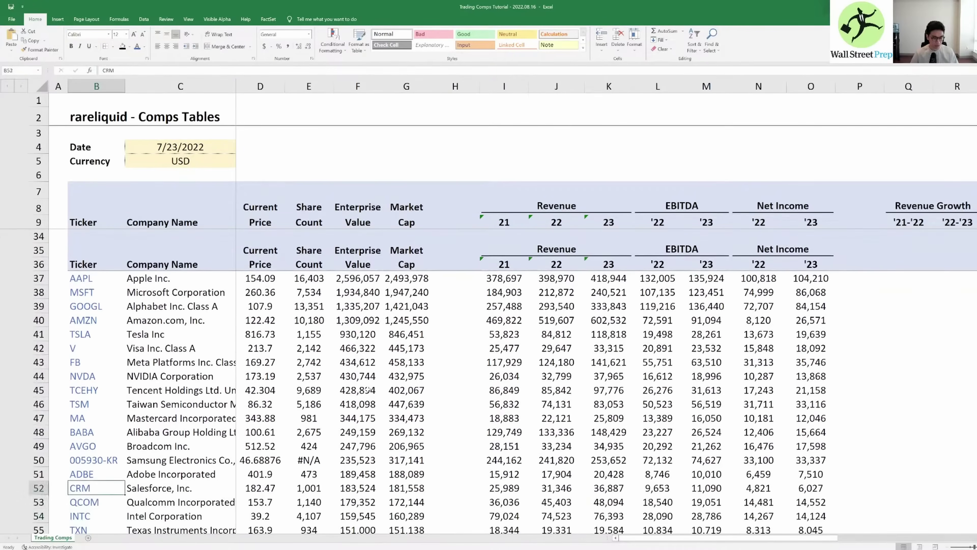
Step: Copy the Samsung Electronics ticker 005930-KR from the database into B19 as the seventh comparable
{"action": "key", "text": "ctrl+c"}
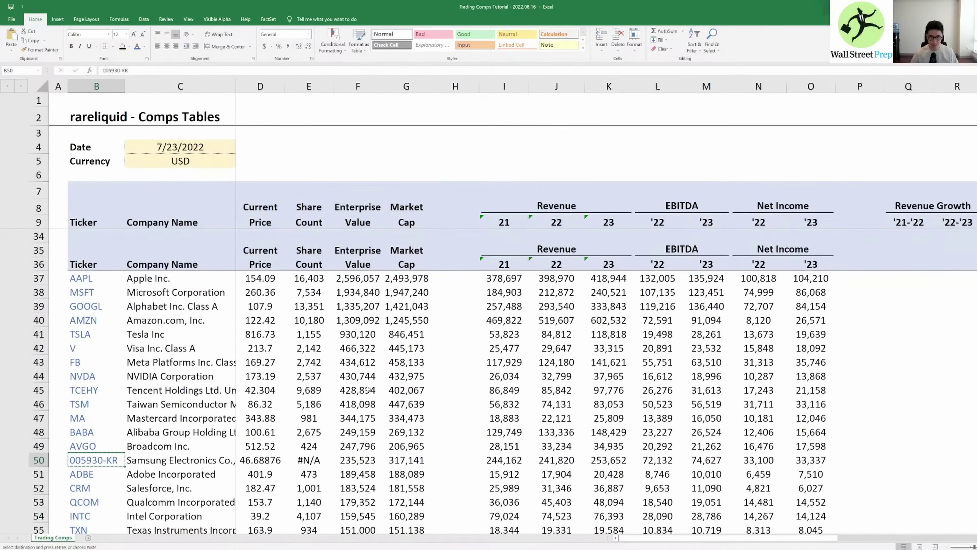
{"action": "key", "text": "ctrl+Up"}
{"action": "key", "text": "ctrl+Up"}
{"action": "key", "text": "ctrl+Up"}
{"action": "key", "text": "Down"}
{"action": "key", "text": "Down"}
{"action": "key", "text": "ctrl+v"}
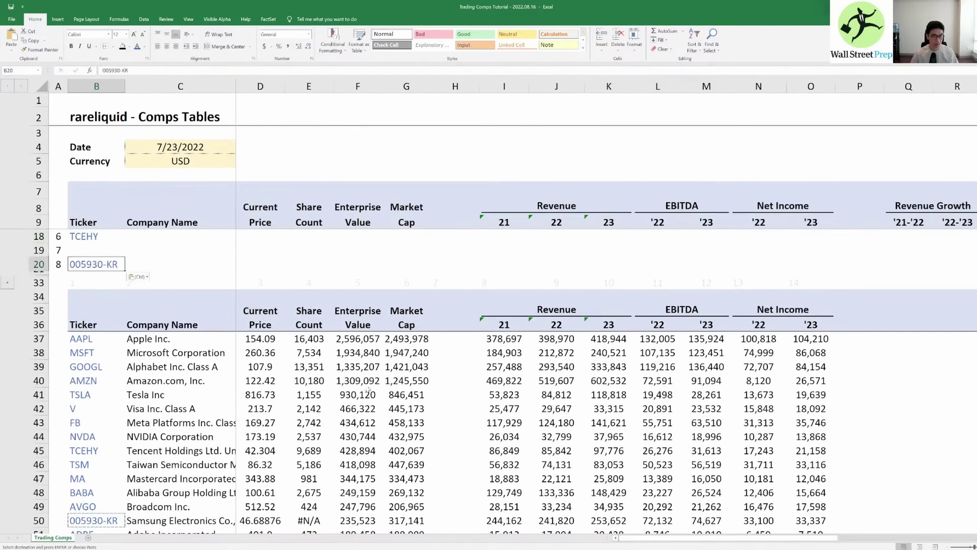
{"action": "key", "text": "ctrl+z"}
{"action": "key", "text": "Up"}
{"action": "key", "text": "ctrl+v"}
Step: Enter ADBE from the database in B20 as the eighth comparable ticker
{"action": "key", "text": "Down"}
{"action": "key", "text": "Down"}
{"action": "key", "text": "Down"}
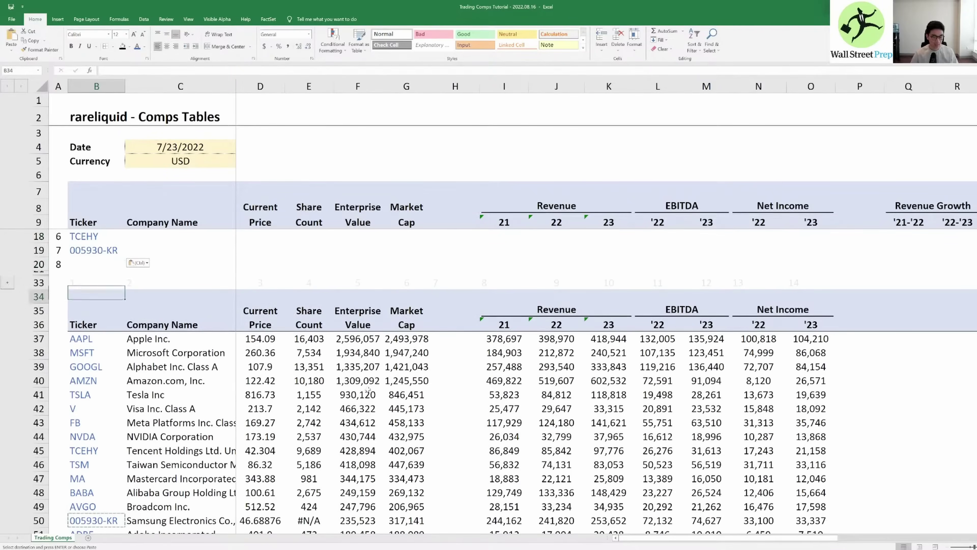
{"action": "key", "text": "Down"}
{"action": "key", "text": "Down"}
{"action": "key", "text": "Down"}
{"action": "key", "text": "Down"}
{"action": "key", "text": "Down"}
{"action": "key", "text": "Down"}
{"action": "key", "text": "Down"}
{"action": "key", "text": "Down"}
{"action": "key", "text": "Down"}
{"action": "key", "text": "Down"}
{"action": "key", "text": "Down"}
{"action": "key", "text": "Down"}
{"action": "key", "text": "Down"}
{"action": "key", "text": "Down"}
{"action": "key", "text": "Down"}
{"action": "key", "text": "Down"}
{"action": "key", "text": "Escape"}
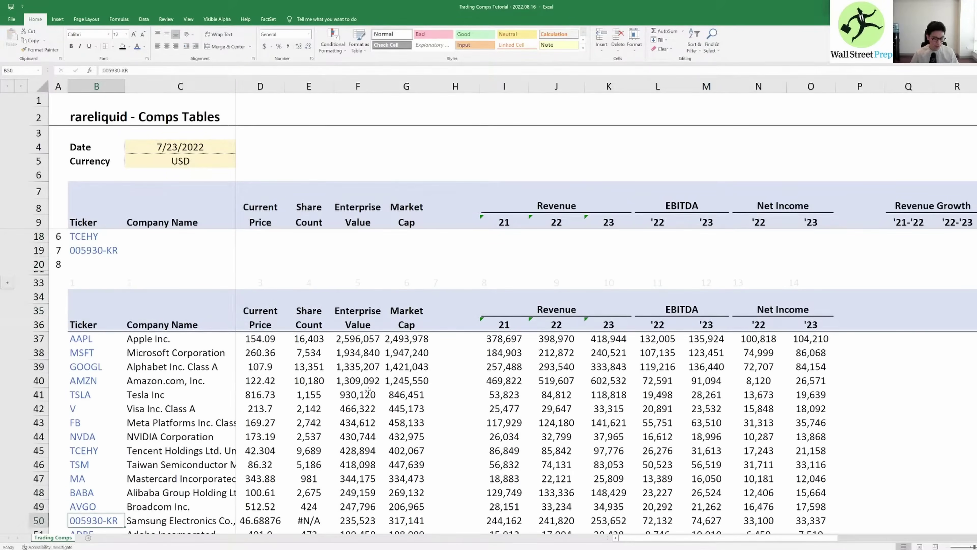
{"action": "scroll", "coordinate": [368, 390], "scroll_direction": "down", "scroll_amount": 1}
{"action": "key", "text": "Down"}
{"action": "key", "text": "ctrl+Up"}
{"action": "key", "text": "ctrl+Up"}
{"action": "key", "text": "ctrl+Up"}
{"action": "key", "text": "Up"}
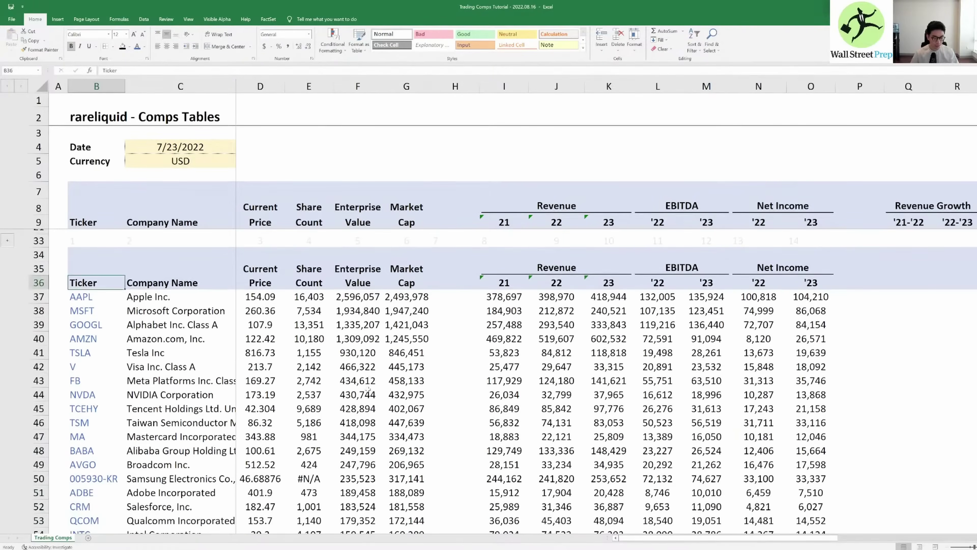
{"action": "type", "text": "ADBE"}
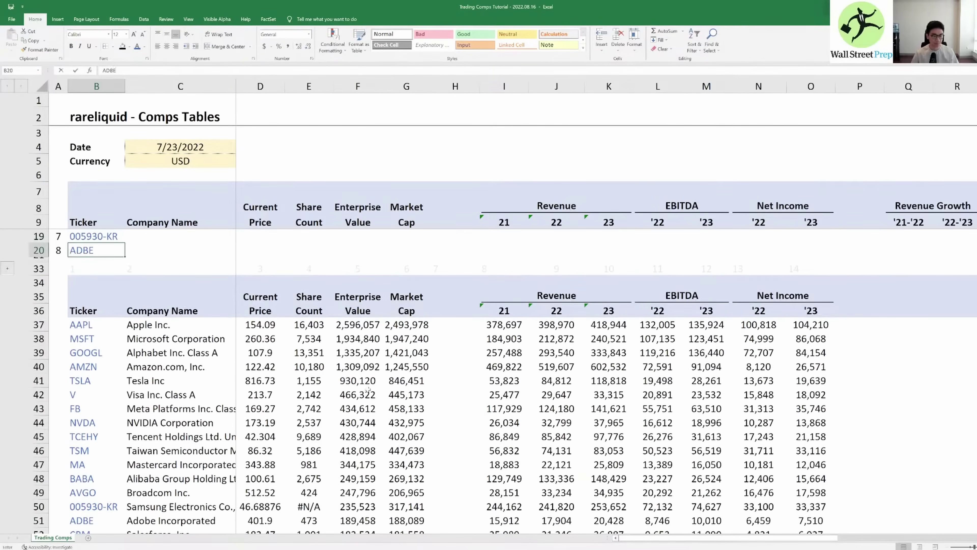
{"action": "key", "text": "Up"}
Step: Select the eight comparable tickers from MSFT to ADBE in B13 to B20
{"action": "key", "text": "Up"}
{"action": "key", "text": "Up"}
{"action": "key", "text": "Up"}
{"action": "key", "text": "Up"}
{"action": "key", "text": "Up"}
{"action": "key", "text": "Up"}
{"action": "key", "text": "Up"}
{"action": "key", "text": "Up"}
{"action": "key", "text": "Down"}
{"action": "key", "text": "Up"}
{"action": "key", "text": "Up"}
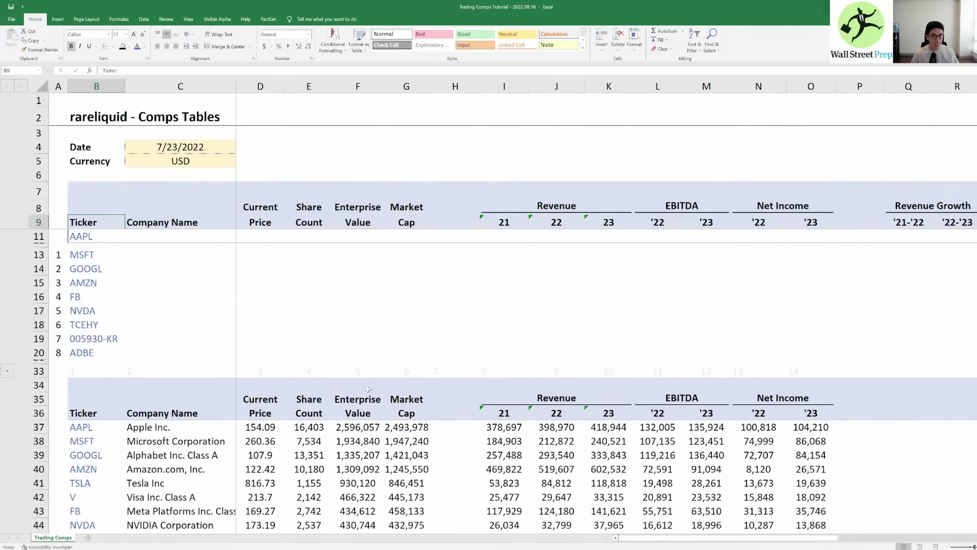
{"action": "key", "text": "Down"}
{"action": "key", "text": "Down"}
{"action": "key", "text": "shift+Down"}
{"action": "key", "text": "shift+Down"}
{"action": "key", "text": "shift+Down"}
{"action": "key", "text": "shift+Down"}
{"action": "key", "text": "shift+Down"}
{"action": "key", "text": "shift+Down"}
{"action": "key", "text": "shift+Down"}
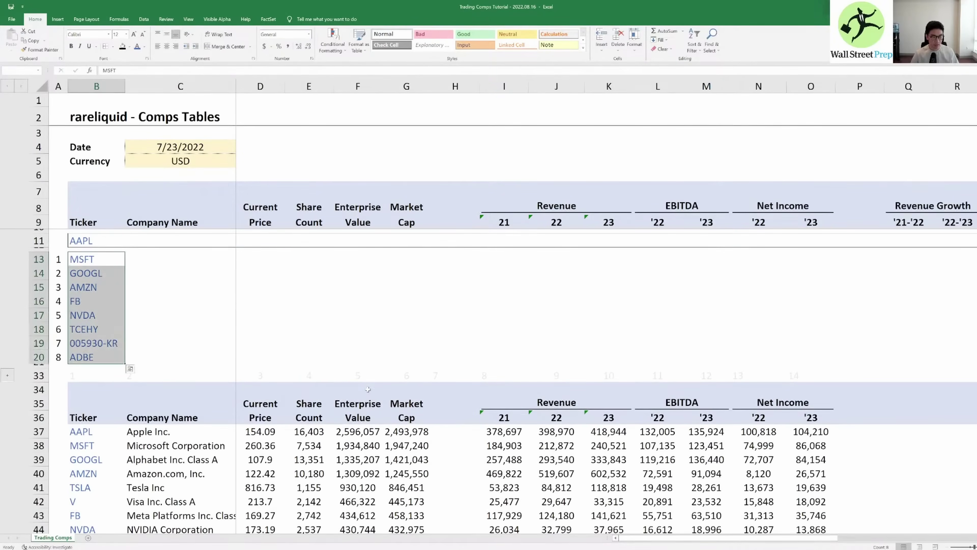
{"action": "key", "text": "Right"}
{"action": "key", "text": "Left"}
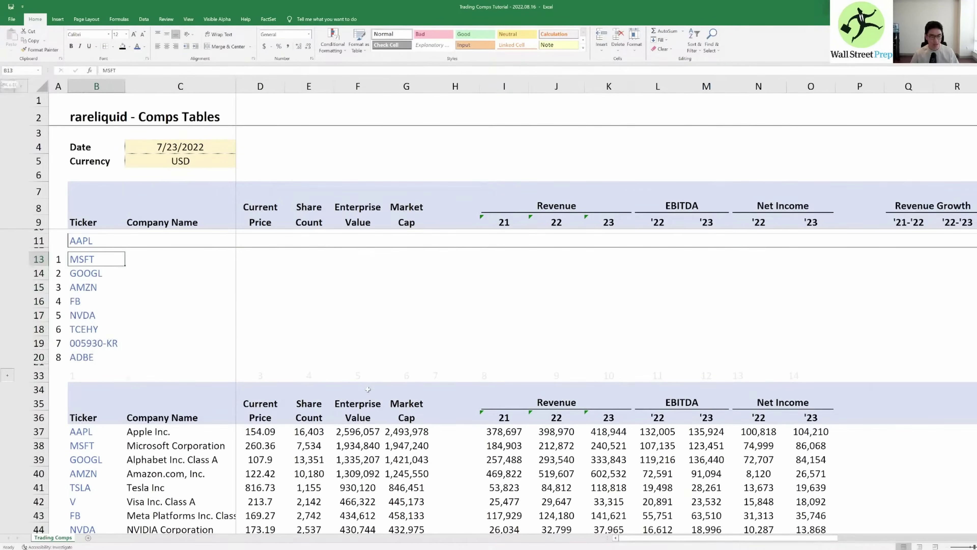
{"action": "key", "text": "ctrl+shift+Down"}
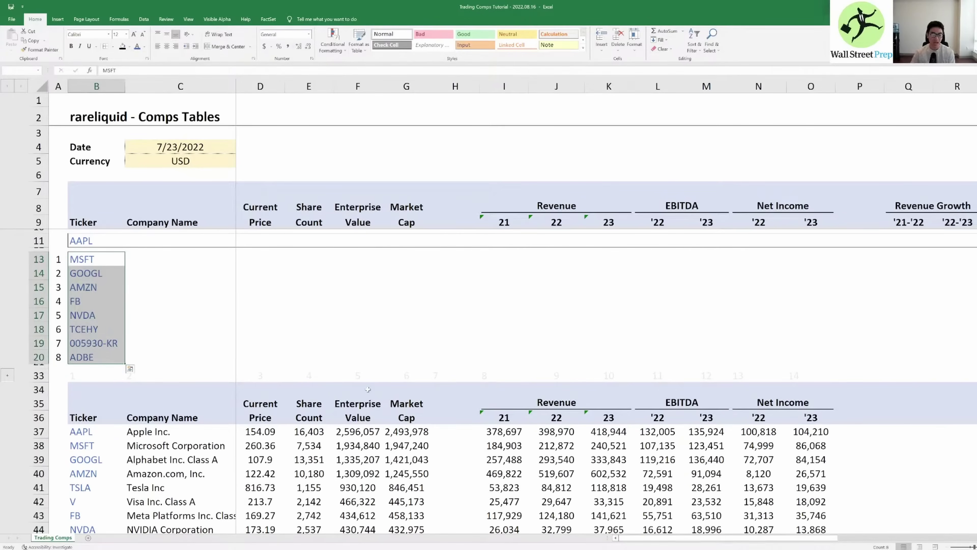
{"action": "key", "text": "Up"}
{"action": "key", "text": "Down"}
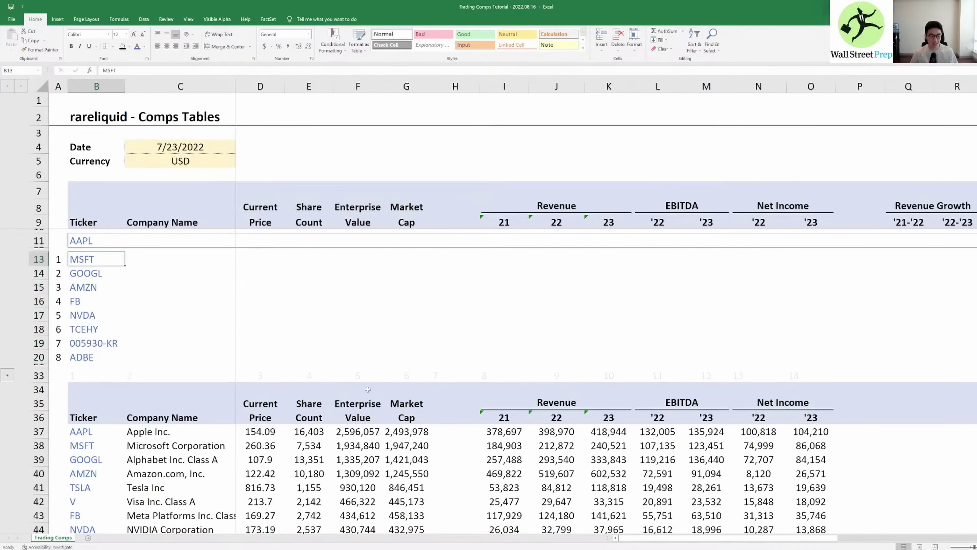
{"action": "key", "text": "ctrl+shift+Down"}
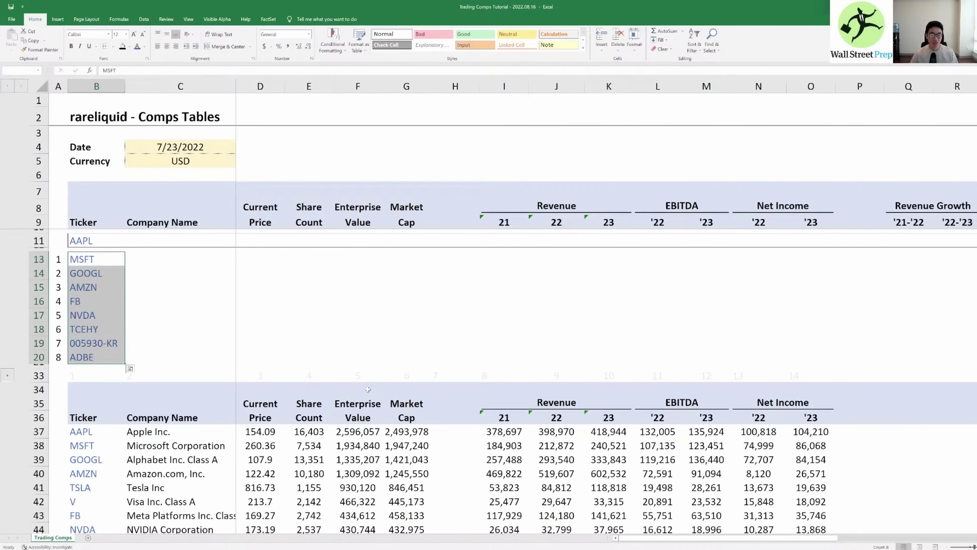
{"action": "key", "text": "Right"}
{"action": "key", "text": "Left"}
{"action": "key", "text": "Right"}
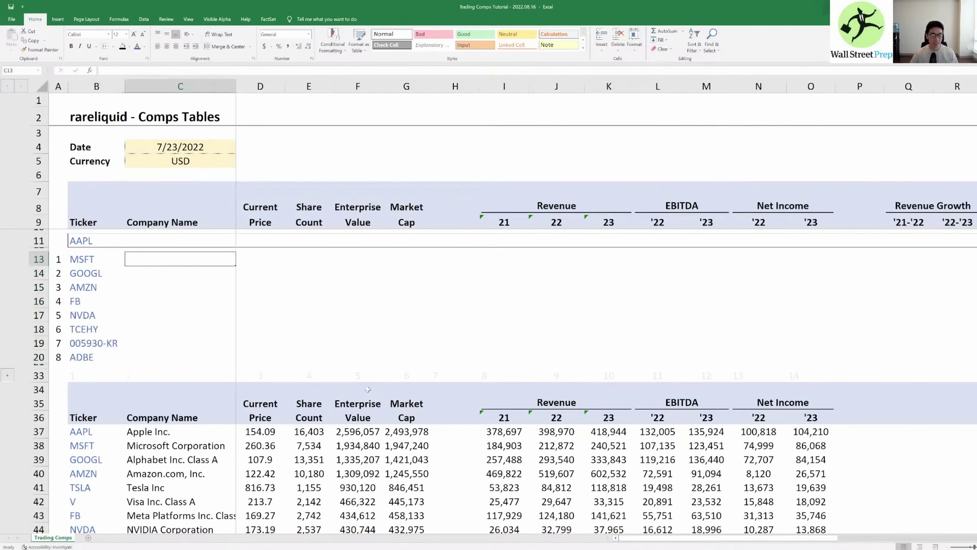
{"action": "key", "text": "Left"}
{"action": "key", "text": "ctrl+shift+Down"}
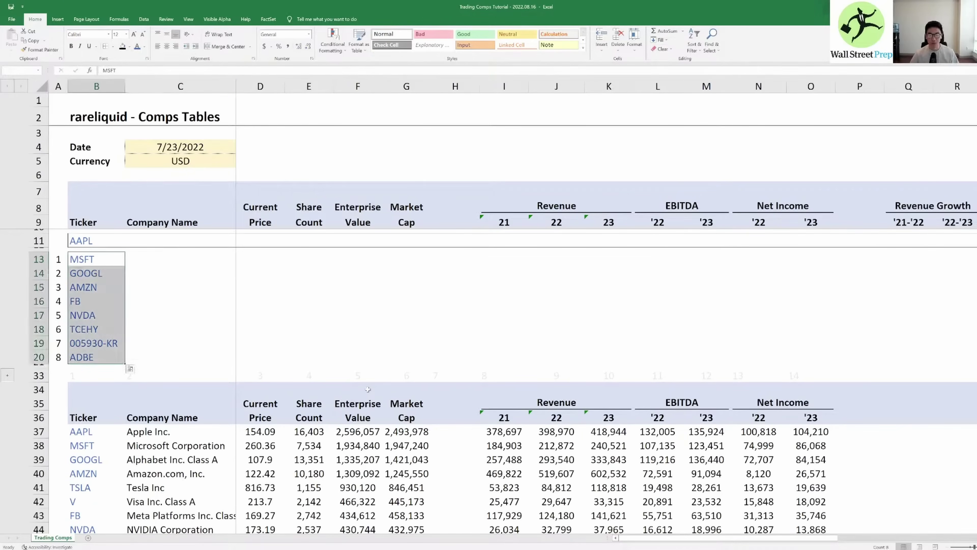
{"action": "key", "text": "Right"}
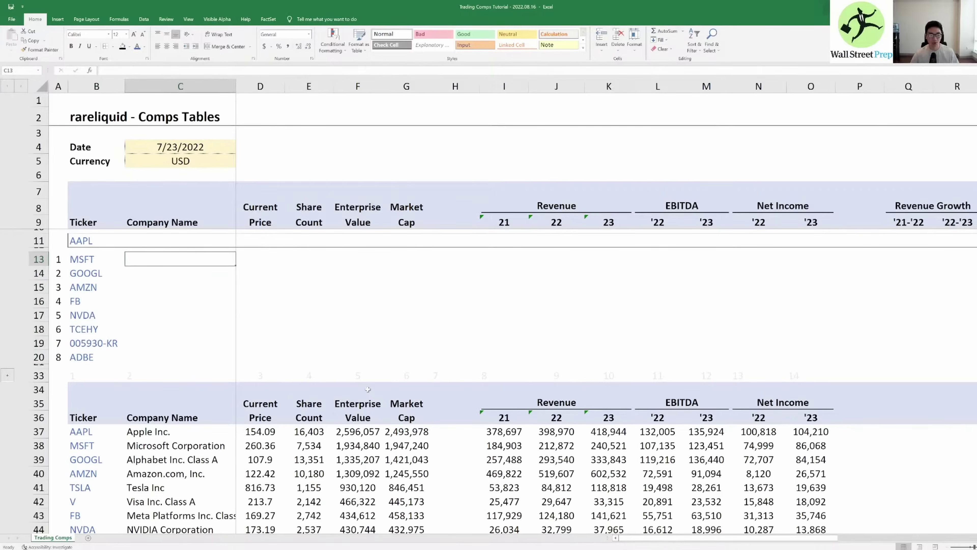
Step: Expand the collapsed rows between the peer tickers and the database, with the mean, median and implied share price sections
{"action": "left_click", "coordinate": [7, 376]}
{"action": "scroll", "coordinate": [150, 321], "scroll_direction": "down", "scroll_amount": 2}
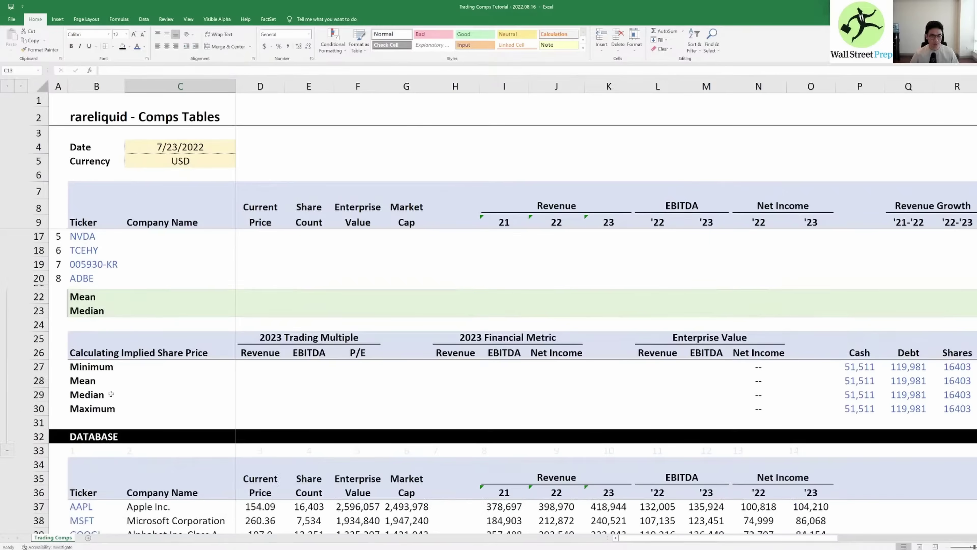
{"action": "left_click_drag", "start_coordinate": [96, 325], "coordinate": [191, 407]}
{"action": "left_click", "coordinate": [191, 407]}
{"action": "key", "text": "Up"}
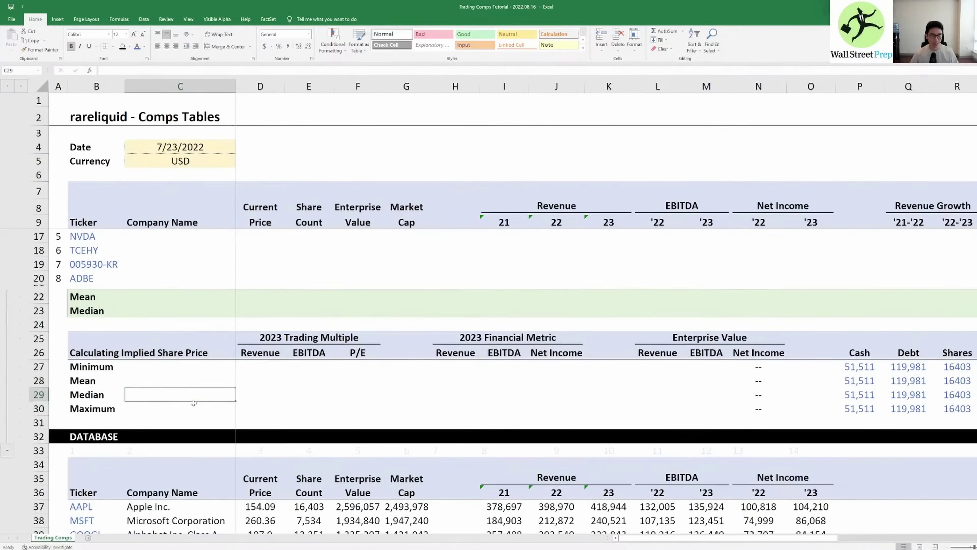
{"action": "key", "text": "Left"}
{"action": "key", "text": "Up"}
{"action": "key", "text": "Up"}
{"action": "key", "text": "Up"}
{"action": "key", "text": "Up"}
{"action": "key", "text": "Up"}
{"action": "key", "text": "Up"}
{"action": "key", "text": "Up"}
{"action": "key", "text": "Up"}
{"action": "key", "text": "Up"}
{"action": "key", "text": "Up"}
{"action": "key", "text": "Up"}
{"action": "key", "text": "Up"}
{"action": "key", "text": "Up"}
{"action": "key", "text": "Up"}
{"action": "key", "text": "Up"}
{"action": "key", "text": "Up"}
{"action": "key", "text": "Up"}
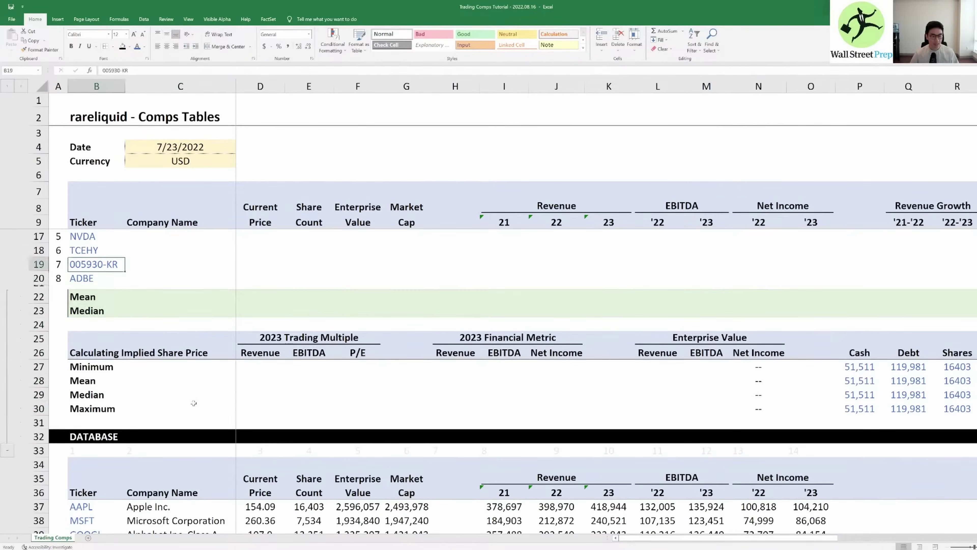
{"action": "key", "text": "Up"}
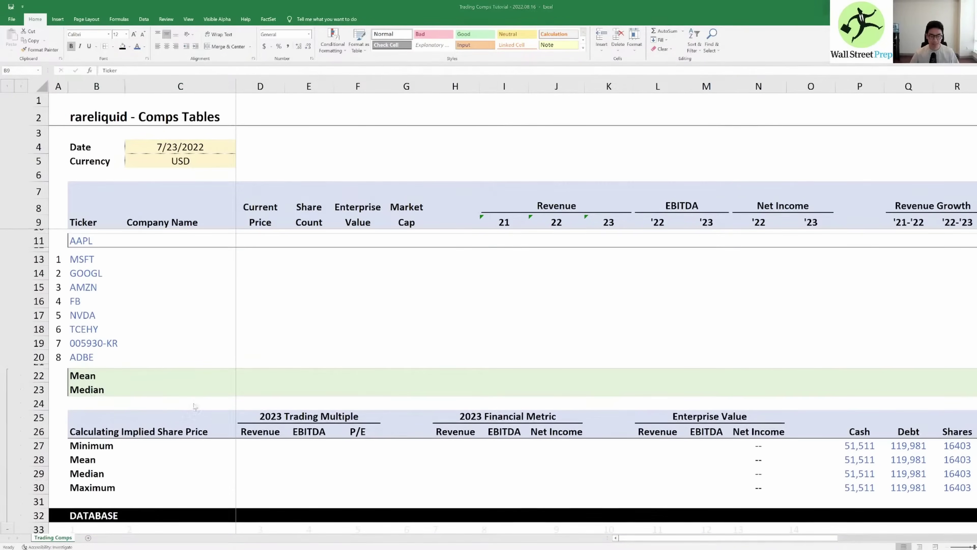
Step: Switch to the slides and advance to Step 2 on gathering the relevant financial information
{"action": "key", "text": "alt+Tab"}
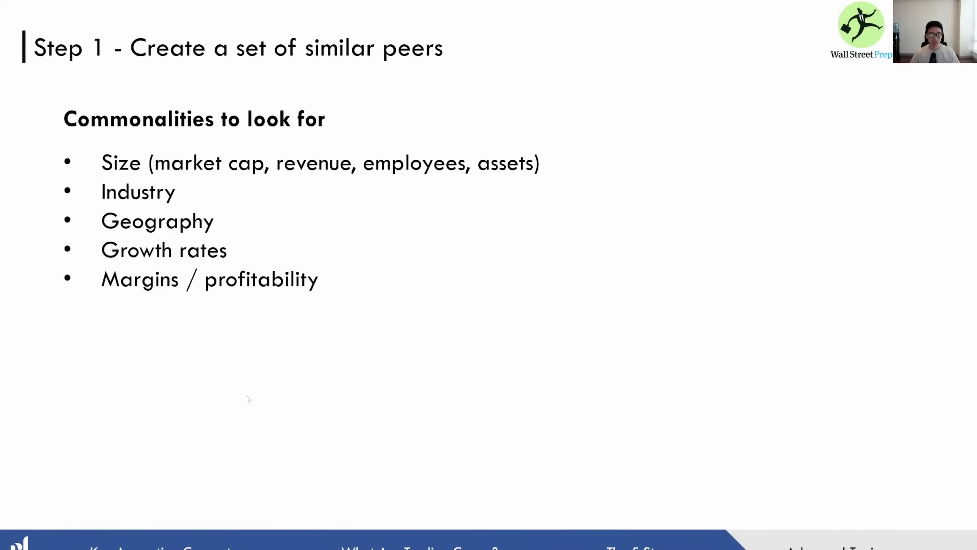
{"action": "left_click", "coordinate": [311, 379]}
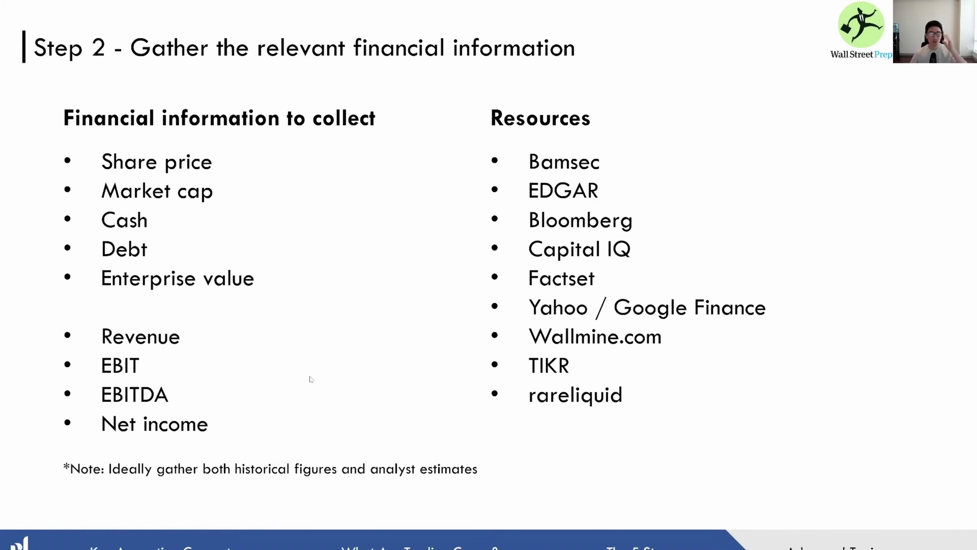
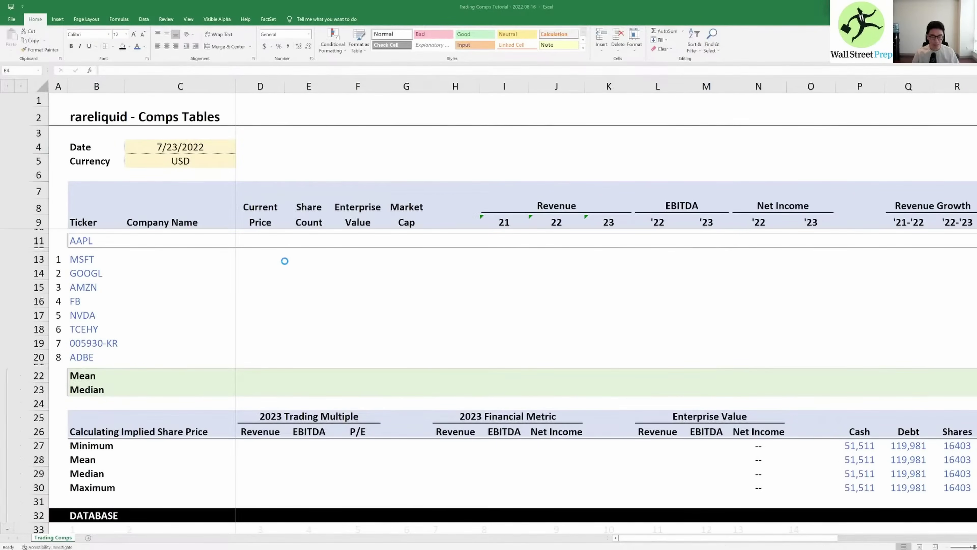
Step: Switch to the Universe of Companies workbook and examine the Big Tech metrics and multiples on the EBITDA + PE sheet
{"action": "key", "text": "alt+Tab"}
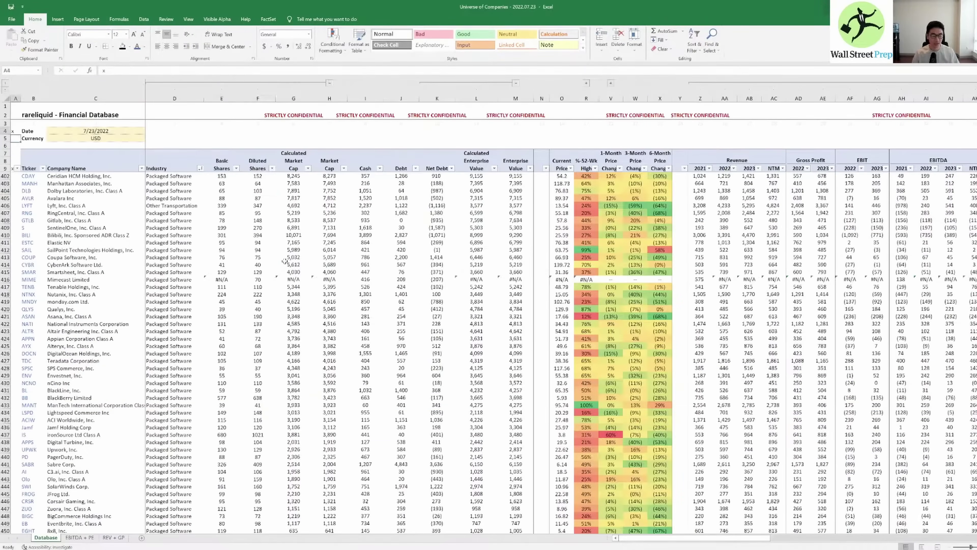
{"action": "key", "text": "ctrl+Page_Down"}
{"action": "key", "text": "Down"}
{"action": "key", "text": "Down"}
{"action": "key", "text": "Right"}
{"action": "key", "text": "Right"}
{"action": "key", "text": "Right"}
{"action": "key", "text": "Right"}
{"action": "key", "text": "Right"}
{"action": "key", "text": "Right"}
{"action": "key", "text": "Right"}
{"action": "key", "text": "Right"}
{"action": "key", "text": "Right"}
{"action": "key", "text": "Right"}
{"action": "key", "text": "Right"}
{"action": "key", "text": "Right"}
{"action": "key", "text": "Right"}
{"action": "key", "text": "Right"}
{"action": "key", "text": "Right"}
{"action": "key", "text": "Right"}
{"action": "key", "text": "Right"}
{"action": "key", "text": "Right"}
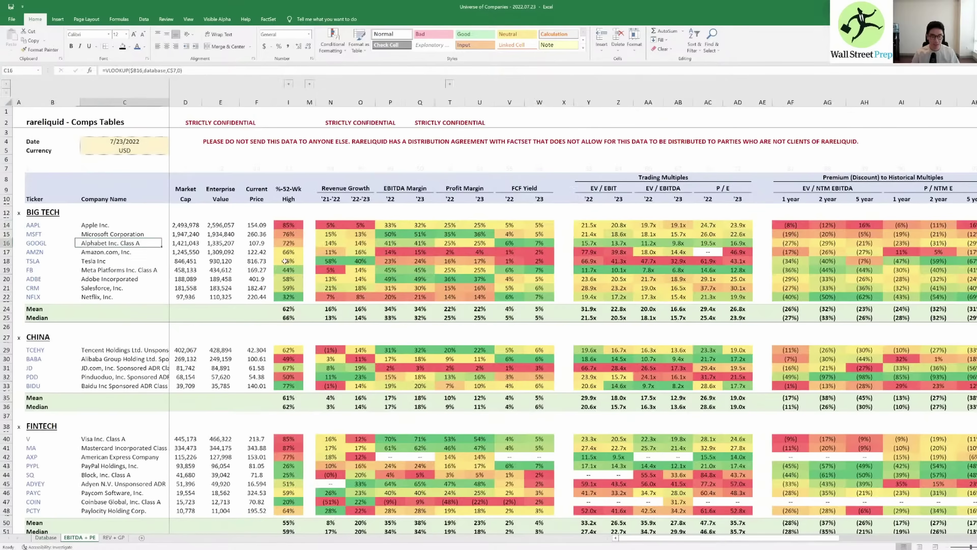
{"action": "key", "text": "ctrl+Left"}
{"action": "key", "text": "ctrl+Left"}
{"action": "key", "text": "ctrl+Left"}
{"action": "key", "text": "ctrl+Left"}
{"action": "key", "text": "ctrl+Left"}
{"action": "key", "text": "ctrl+Left"}
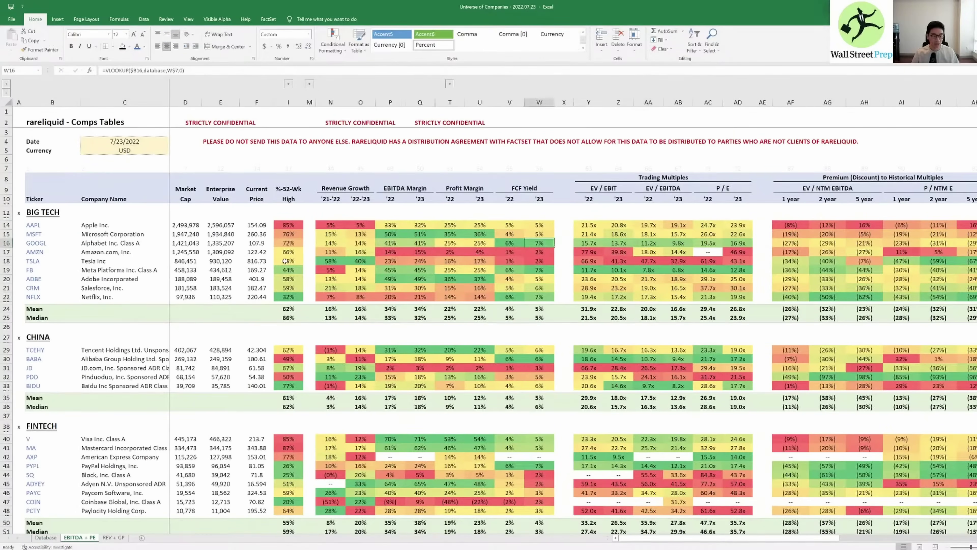
Step: Examine the industry groups on the EBITDA + PE sheet, from China down to Asset Managers
{"action": "key", "text": "ctrl+Down"}
{"action": "key", "text": "ctrl+Down"}
{"action": "key", "text": "ctrl+Down"}
{"action": "key", "text": "ctrl+Down"}
{"action": "key", "text": "ctrl+Down"}
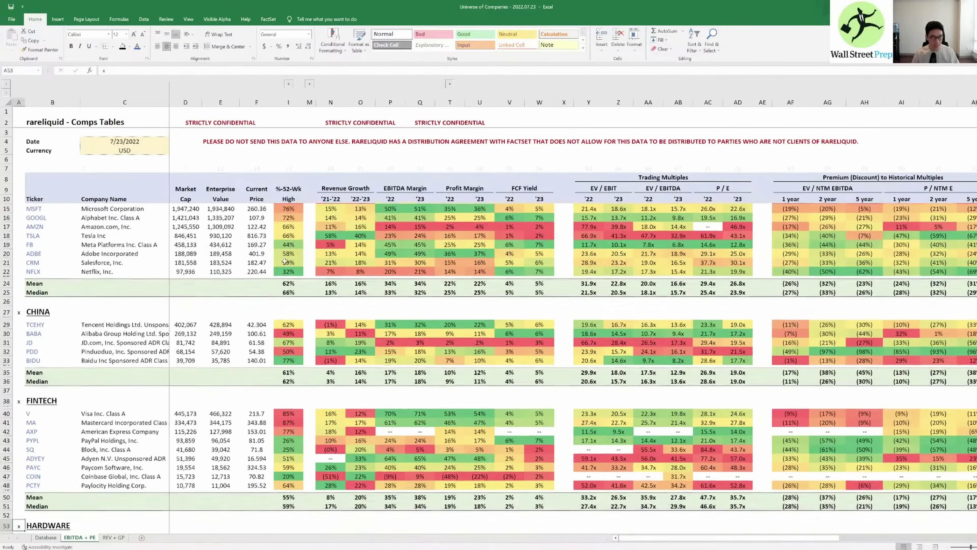
{"action": "key", "text": "ctrl+Down"}
{"action": "key", "text": "ctrl+Down"}
{"action": "key", "text": "ctrl+Down"}
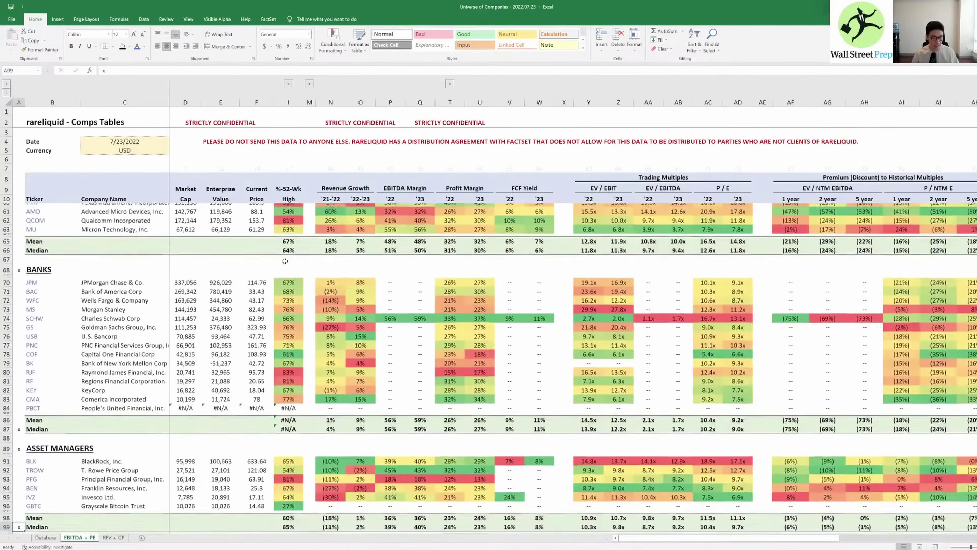
Step: Examine the industry comps on the REV + GP sheet, from Cybersecurity down to Social Media & Advertising
{"action": "key", "text": "ctrl+Page_Down"}
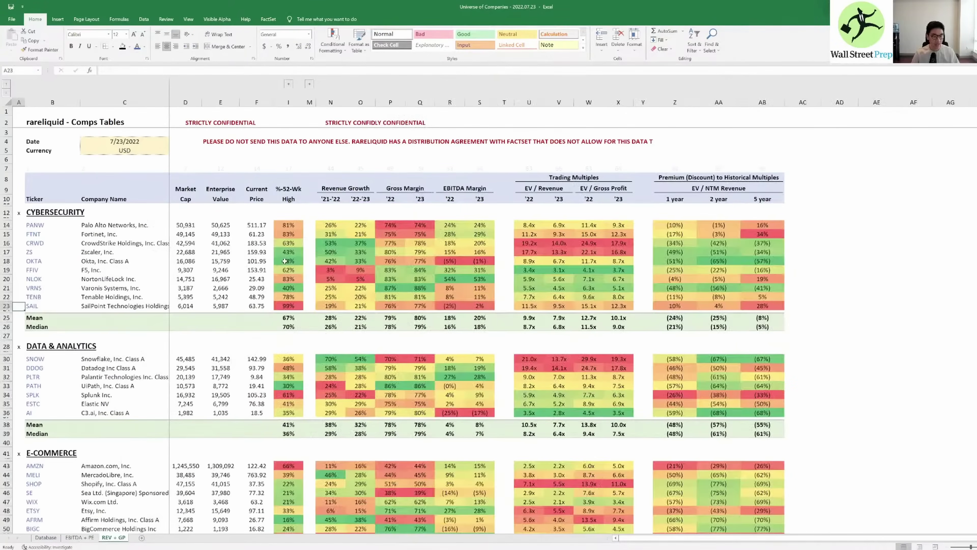
{"action": "key", "text": "ctrl+Up"}
{"action": "key", "text": "ctrl+Down"}
{"action": "key", "text": "ctrl+Down"}
{"action": "key", "text": "ctrl+Down"}
{"action": "key", "text": "ctrl+Down"}
{"action": "key", "text": "ctrl+Down"}
{"action": "key", "text": "ctrl+Down"}
{"action": "key", "text": "ctrl+Down"}
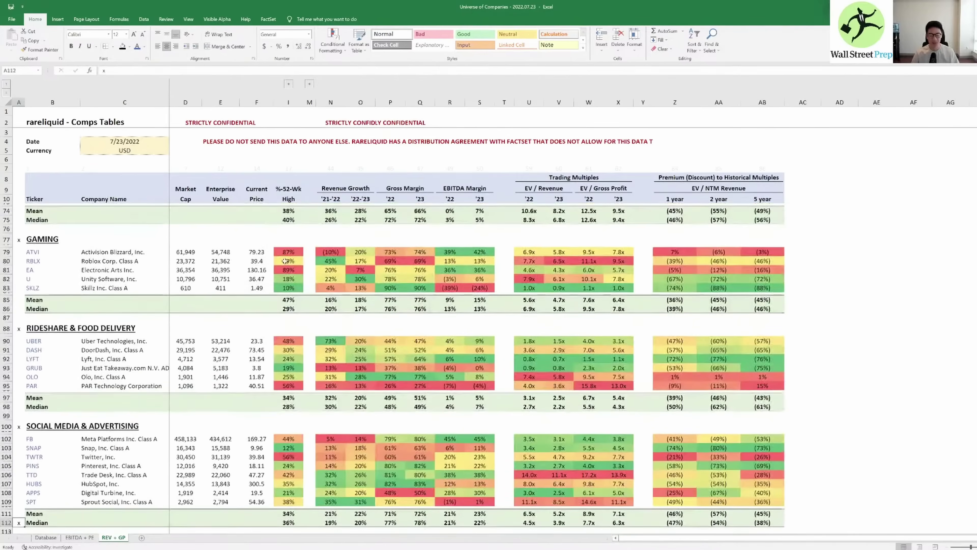
Step: Return to the Trading Comps Tutorial workbook and recheck the Step 2 slide's list of financial information to collect
{"action": "key", "text": "ctrl+Tab"}
{"action": "key", "text": "Down"}
{"action": "key", "text": "Down"}
{"action": "key", "text": "Down"}
{"action": "key", "text": "Down"}
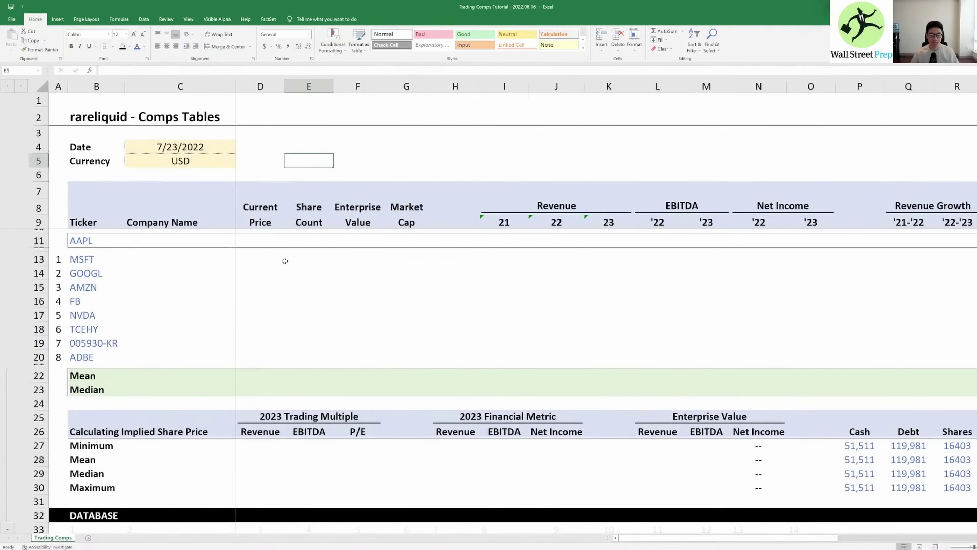
{"action": "key", "text": "Left"}
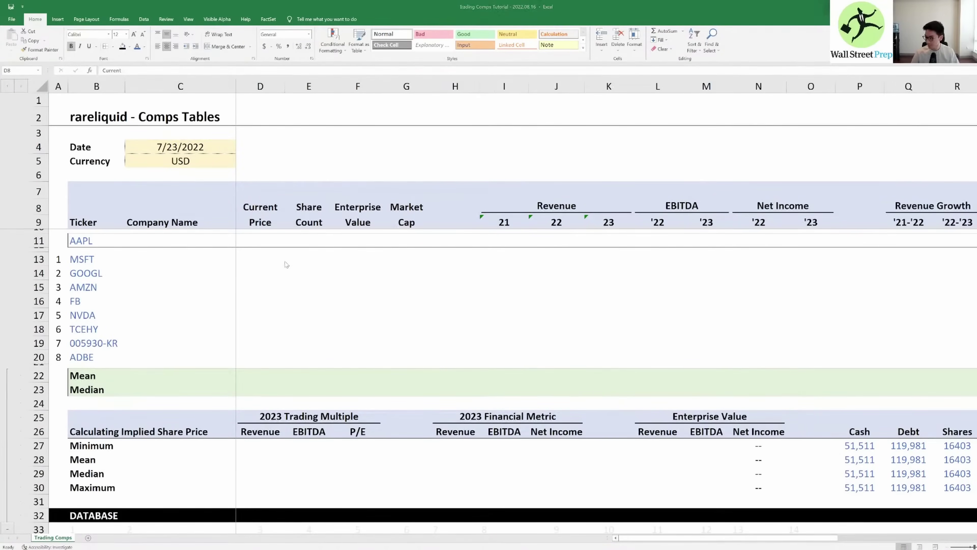
{"action": "key", "text": "alt+Tab"}
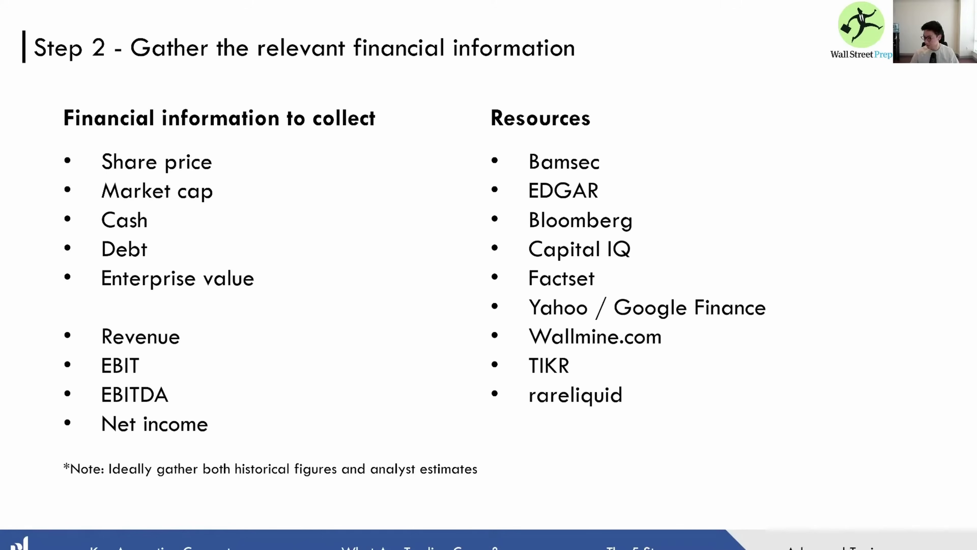
Step: Switch back to the comps workbook and examine the database's company rows below the implied share price section
{"action": "key", "text": "alt+Tab"}
{"action": "left_click", "coordinate": [170, 233]}
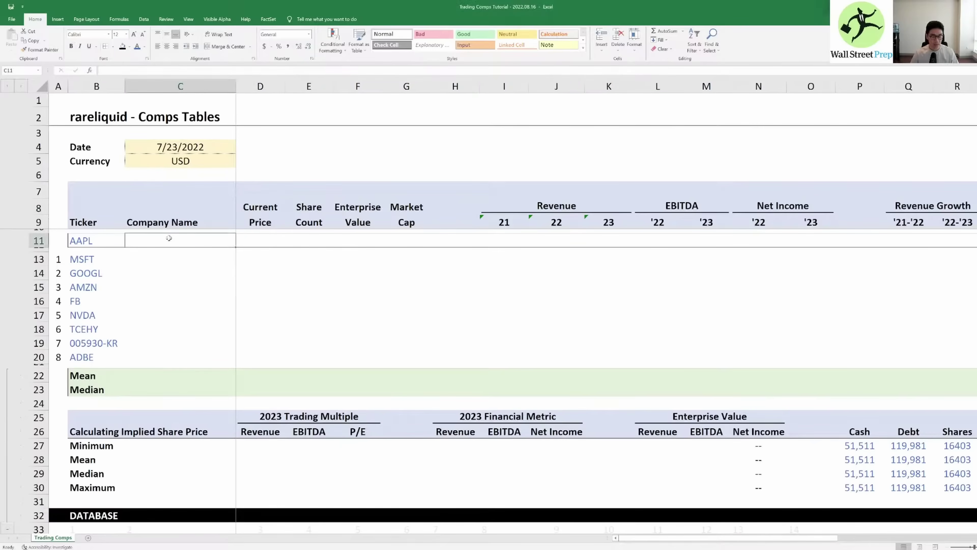
{"action": "key", "text": "Down"}
{"action": "key", "text": "Down"}
{"action": "key", "text": "Down"}
{"action": "key", "text": "Down"}
{"action": "key", "text": "Down"}
{"action": "key", "text": "Down"}
{"action": "key", "text": "Down"}
{"action": "key", "text": "Down"}
{"action": "key", "text": "Down"}
{"action": "key", "text": "Down"}
{"action": "key", "text": "Down"}
{"action": "key", "text": "Down"}
{"action": "key", "text": "Down"}
{"action": "key", "text": "Down"}
{"action": "key", "text": "Down"}
{"action": "key", "text": "Down"}
{"action": "key", "text": "Down"}
{"action": "key", "text": "Down"}
{"action": "key", "text": "Down"}
{"action": "key", "text": "Down"}
{"action": "key", "text": "Down"}
{"action": "key", "text": "Down"}
{"action": "key", "text": "Down"}
{"action": "key", "text": "Down"}
{"action": "key", "text": "Down"}
{"action": "key", "text": "Down"}
{"action": "key", "text": "Down"}
{"action": "key", "text": "Down"}
{"action": "key", "text": "Down"}
{"action": "key", "text": "Down"}
{"action": "key", "text": "Down"}
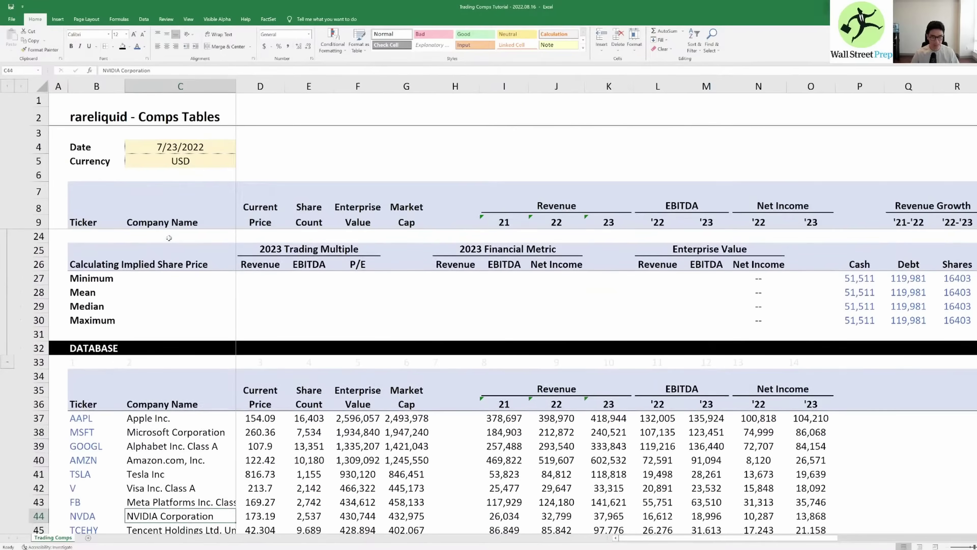
{"action": "key", "text": "Up"}
{"action": "key", "text": "Up"}
{"action": "key", "text": "Up"}
{"action": "key", "text": "Up"}
{"action": "key", "text": "Up"}
{"action": "key", "text": "Up"}
{"action": "key", "text": "Up"}
{"action": "key", "text": "Up"}
{"action": "key", "text": "Up"}
{"action": "key", "text": "Up"}
{"action": "key", "text": "Up"}
{"action": "key", "text": "Up"}
{"action": "key", "text": "Up"}
{"action": "key", "text": "Up"}
{"action": "key", "text": "Up"}
{"action": "key", "text": "Up"}
{"action": "key", "text": "Up"}
{"action": "key", "text": "Up"}
{"action": "key", "text": "Up"}
{"action": "key", "text": "Up"}
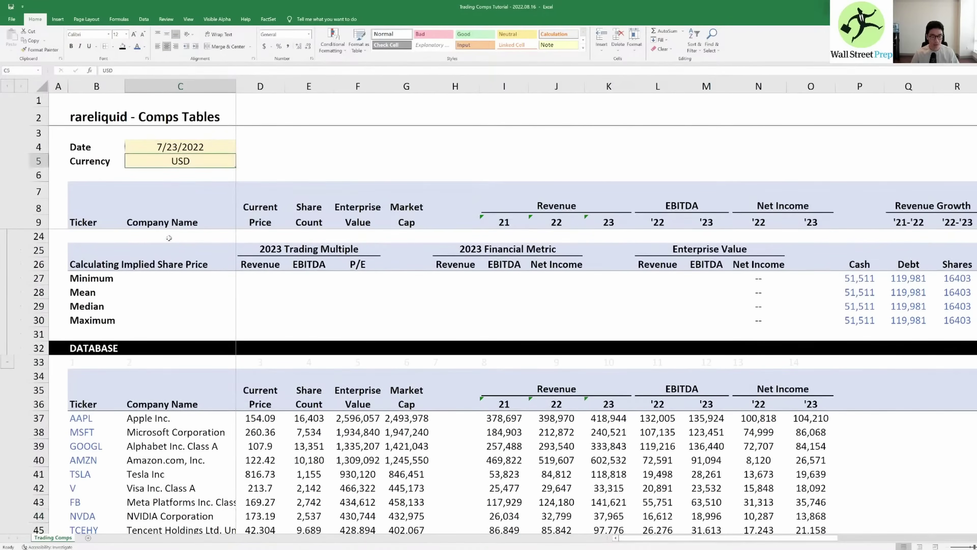
Step: Start a VLOOKUP in the AAPL row's Company Name cell C11, using the ticker in B11 as the lookup value
{"action": "key", "text": "Down"}
{"action": "key", "text": "Down"}
{"action": "key", "text": "Down"}
{"action": "key", "text": "Down"}
{"action": "key", "text": "Up"}
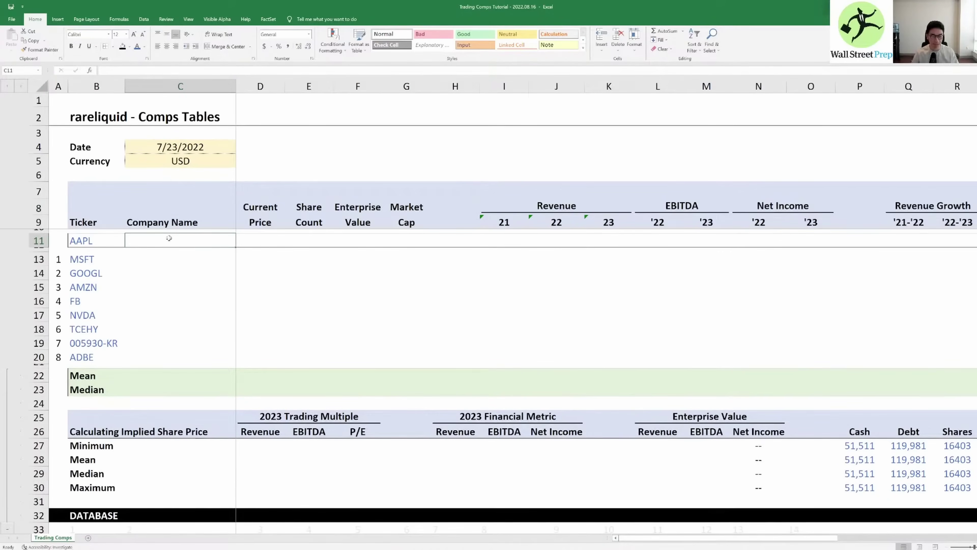
{"action": "type", "text": "="}
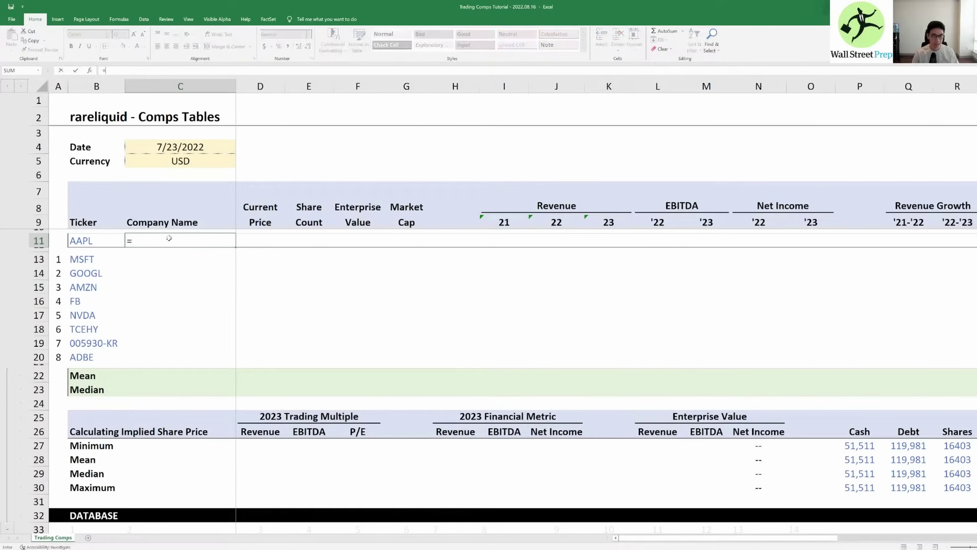
{"action": "type", "text": "vlookup("}
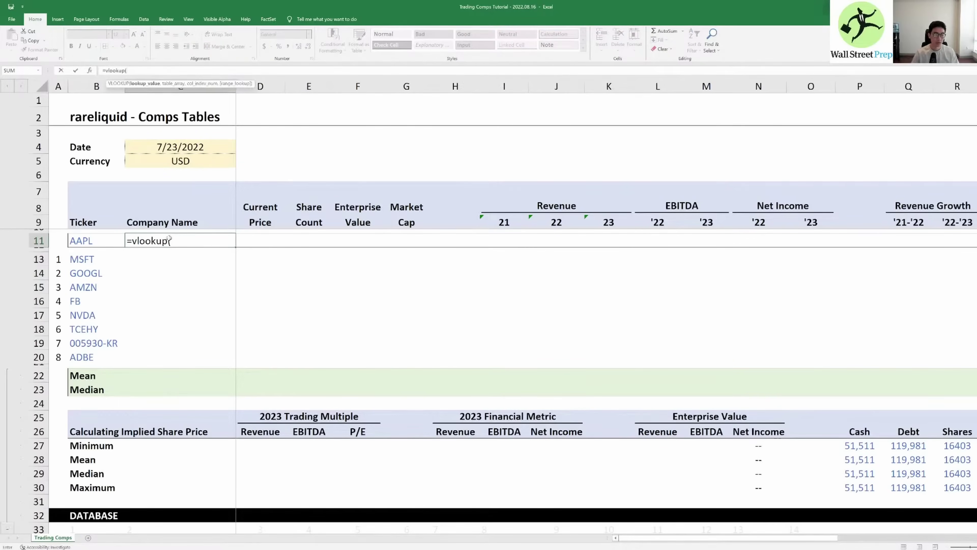
{"action": "key", "text": "Left"}
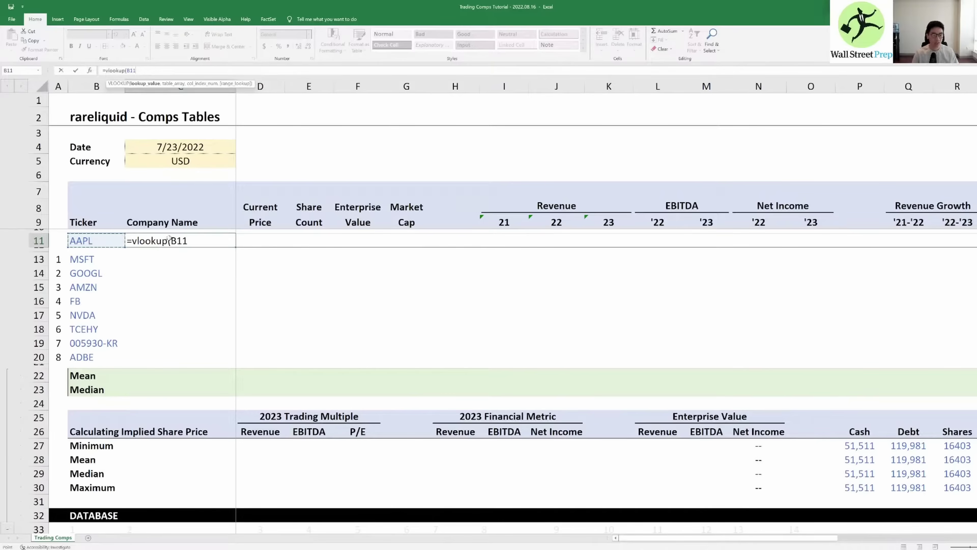
Step: Set the VLOOKUP's table array to the full database range $B$37:$O$73 as an absolute reference
{"action": "type", "text": ","}
{"action": "key", "text": "Down"}
{"action": "key", "text": "Down"}
{"action": "key", "text": "Down"}
{"action": "key", "text": "Down"}
{"action": "key", "text": "Down"}
{"action": "key", "text": "Down"}
{"action": "key", "text": "Down"}
{"action": "key", "text": "Down"}
{"action": "key", "text": "Down"}
{"action": "key", "text": "Down"}
{"action": "key", "text": "Down"}
{"action": "key", "text": "Down"}
{"action": "key", "text": "Down"}
{"action": "key", "text": "Down"}
{"action": "key", "text": "Down"}
{"action": "key", "text": "Down"}
{"action": "key", "text": "Down"}
{"action": "key", "text": "Down"}
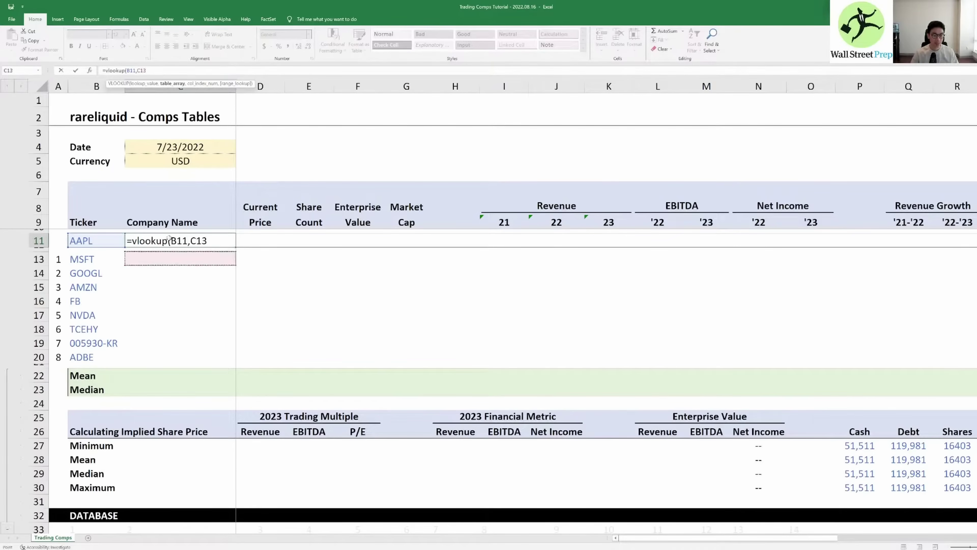
{"action": "key", "text": "Down"}
{"action": "key", "text": "Down"}
{"action": "key", "text": "Down"}
{"action": "key", "text": "Down"}
{"action": "key", "text": "Down"}
{"action": "key", "text": "Down"}
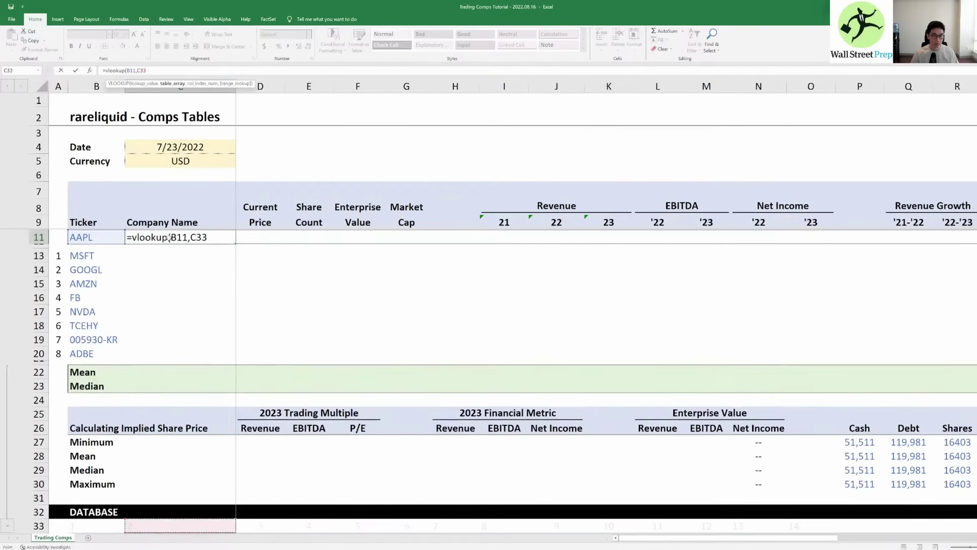
{"action": "key", "text": "Left"}
{"action": "key", "text": "Up"}
{"action": "key", "text": "Up"}
{"action": "key", "text": "Down"}
{"action": "key", "text": "Down"}
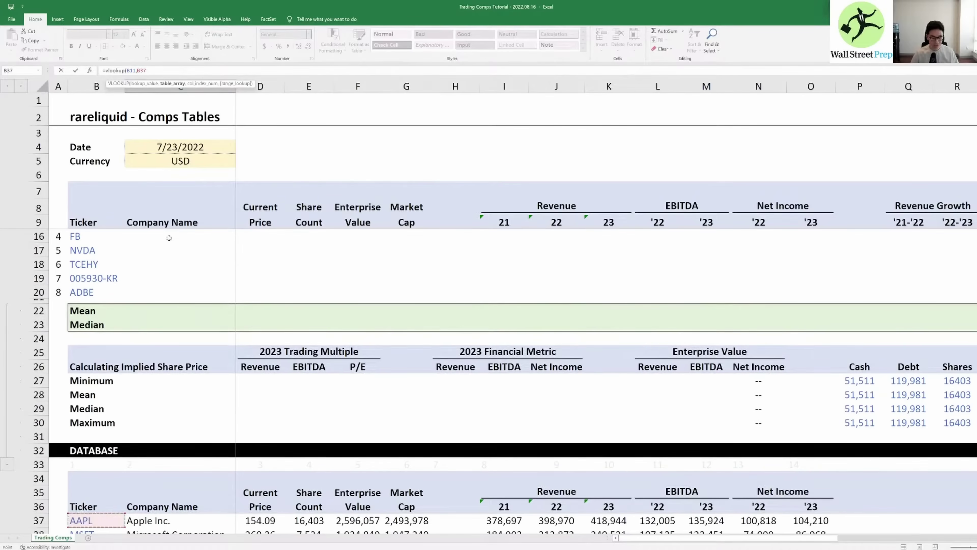
{"action": "key", "text": "shift+Right"}
{"action": "key", "text": "shift+Right"}
{"action": "key", "text": "shift+Right"}
{"action": "key", "text": "shift+Right"}
{"action": "key", "text": "shift+Right"}
{"action": "key", "text": "shift+Right"}
{"action": "key", "text": "shift+Right"}
{"action": "key", "text": "shift+Right"}
{"action": "key", "text": "shift+Right"}
{"action": "key", "text": "shift+Right"}
{"action": "key", "text": "shift+Right"}
{"action": "key", "text": "shift+Right"}
{"action": "key", "text": "shift+Right"}
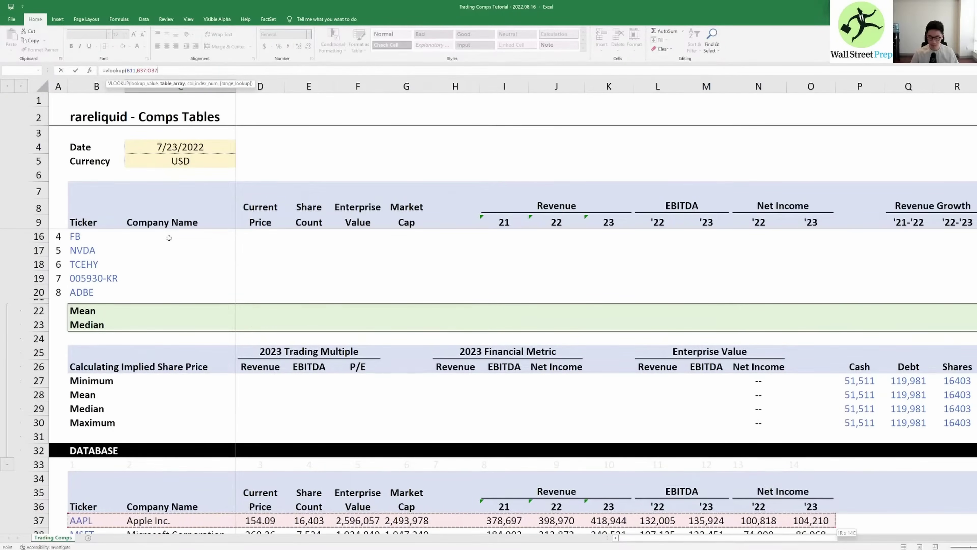
{"action": "key", "text": "ctrl+shift+Down"}
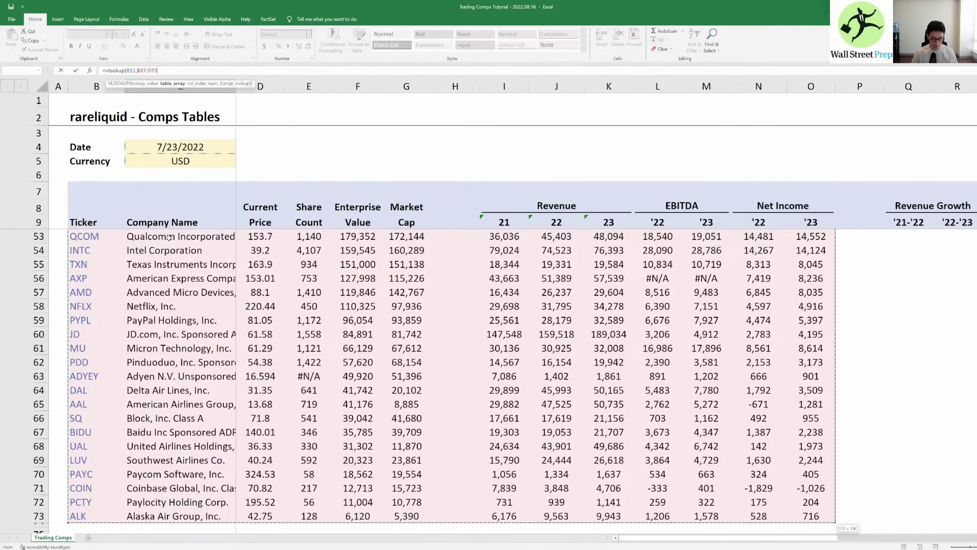
{"action": "key", "text": "F4"}
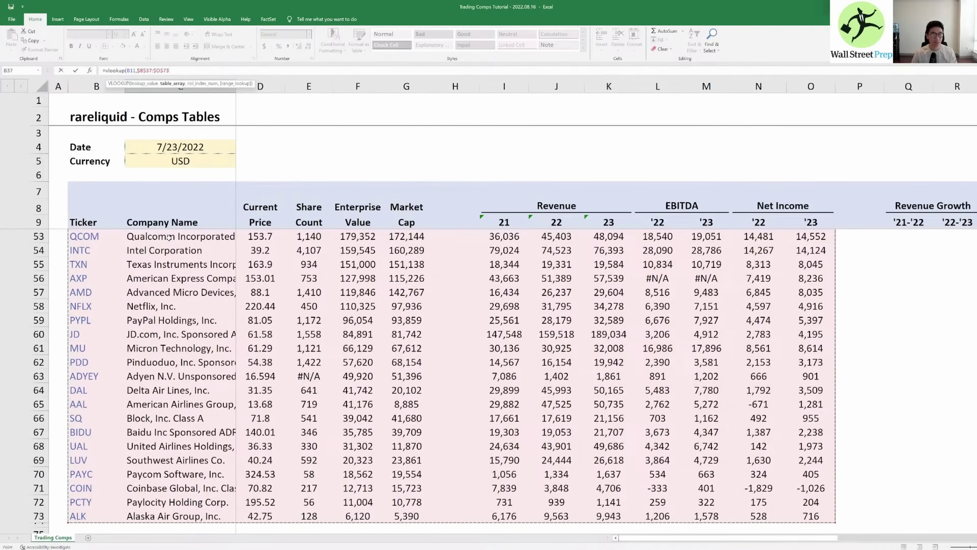
Step: Complete the VLOOKUP with C$33 from the database's column-number row as the column index and 0 for an exact match
{"action": "type", "text": ","}
{"action": "key", "text": "Up"}
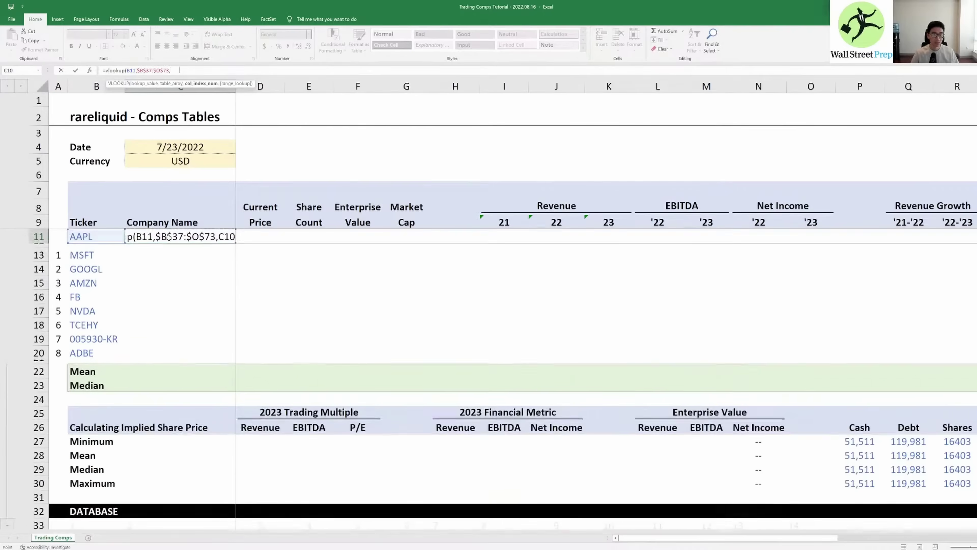
{"action": "key", "text": "Down"}
{"action": "key", "text": "Down"}
{"action": "key", "text": "Down"}
{"action": "key", "text": "Up"}
{"action": "key", "text": "Up"}
{"action": "key", "text": "Up"}
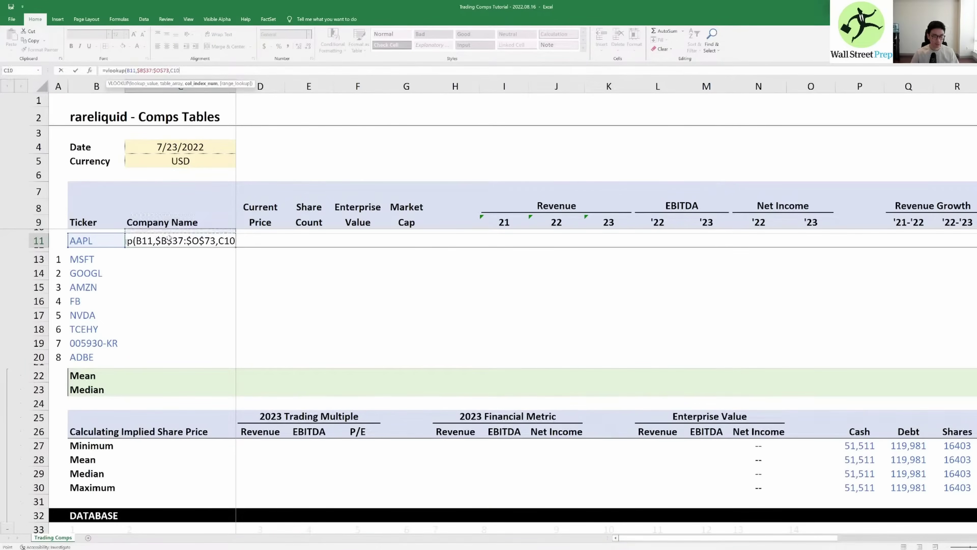
{"action": "key", "text": "Down"}
{"action": "key", "text": "Down"}
{"action": "key", "text": "Down"}
{"action": "key", "text": "Down"}
{"action": "key", "text": "Down"}
{"action": "key", "text": "Down"}
{"action": "key", "text": "Down"}
{"action": "key", "text": "Down"}
{"action": "key", "text": "Down"}
{"action": "key", "text": "Down"}
{"action": "key", "text": "Down"}
{"action": "key", "text": "Down"}
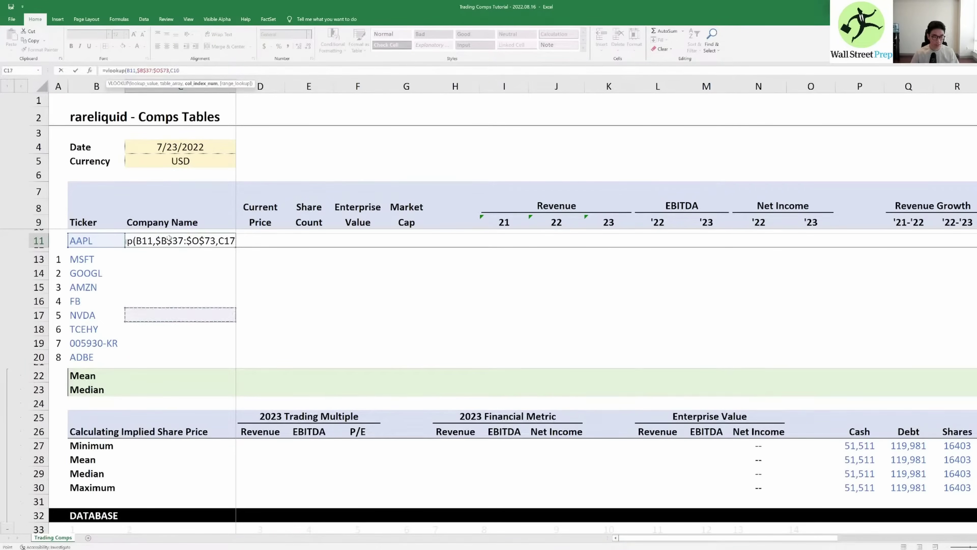
{"action": "key", "text": "Down"}
{"action": "key", "text": "Down"}
{"action": "key", "text": "Down"}
{"action": "key", "text": "Down"}
{"action": "key", "text": "Down"}
{"action": "key", "text": "Down"}
{"action": "key", "text": "Down"}
{"action": "key", "text": "Down"}
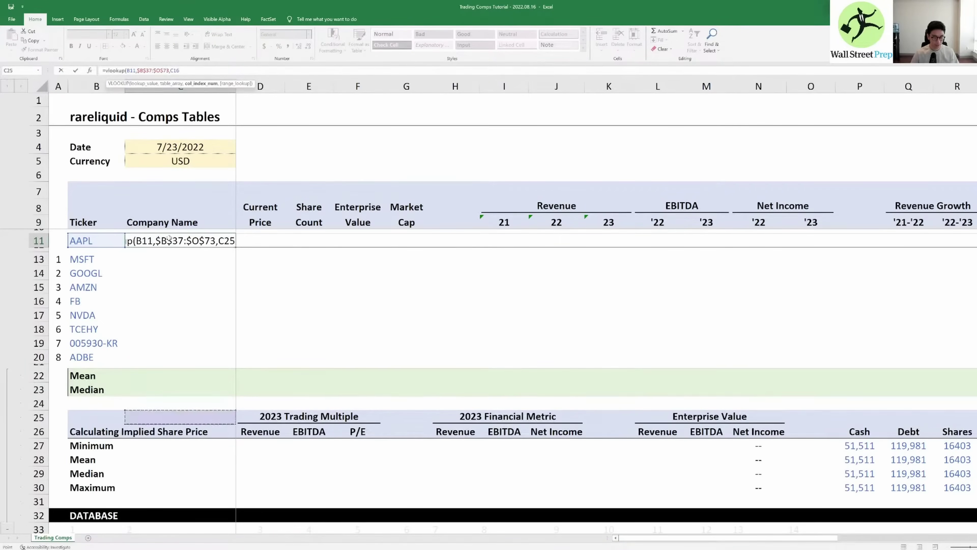
{"action": "key", "text": "Down"}
{"action": "key", "text": "Down"}
{"action": "key", "text": "Down"}
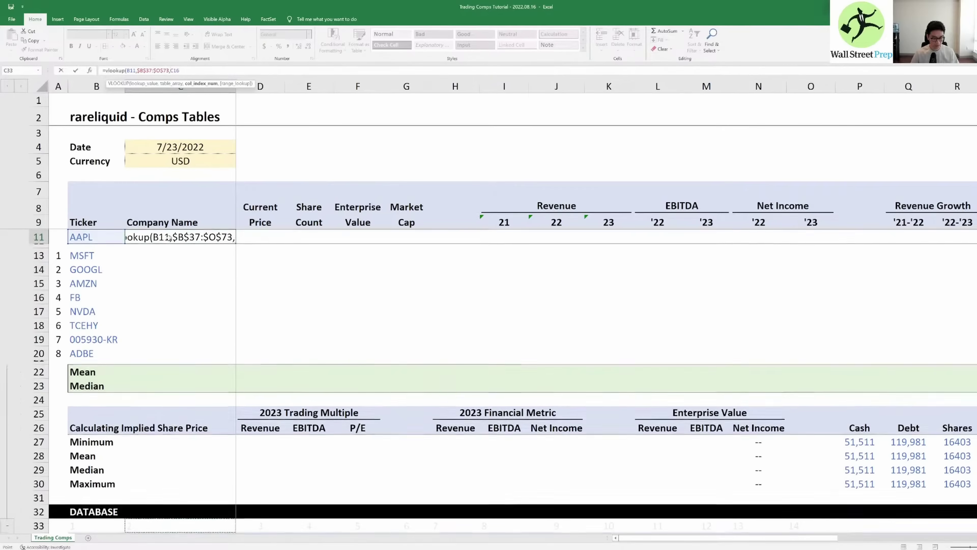
{"action": "key", "text": "Up"}
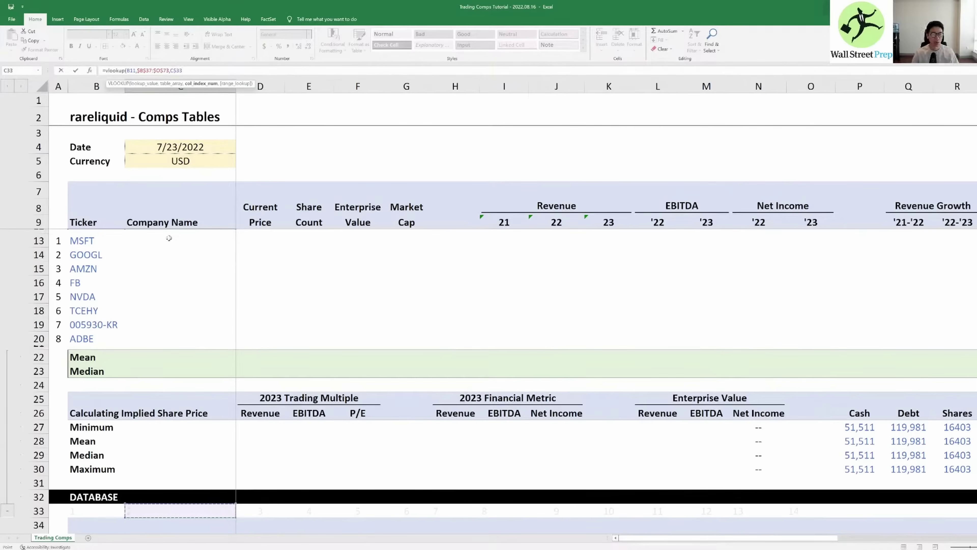
{"action": "type", "text": ",0"}
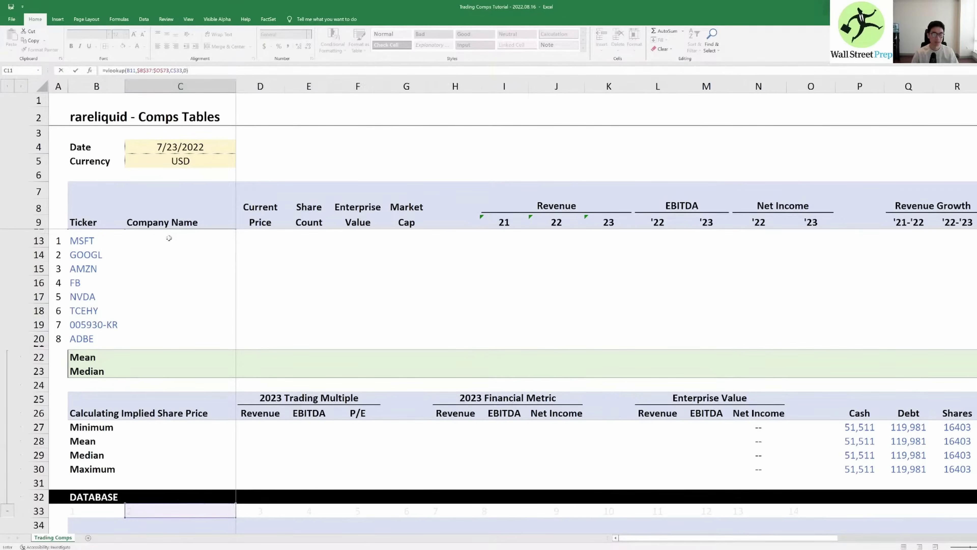
{"action": "key", "text": "Return"}
{"action": "left_click", "coordinate": [169, 240]}
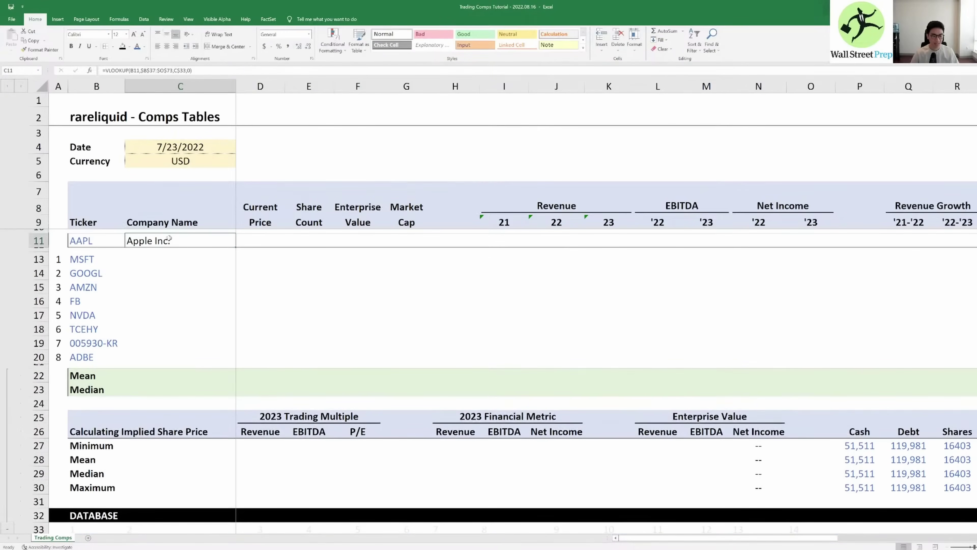
Step: Copy AAPL's company name formula from C11 down through the peer rows to ADBE
{"action": "key", "text": "ctrl+c"}
{"action": "key", "text": "Down"}
{"action": "key", "text": "shift+Down"}
{"action": "key", "text": "shift+Down"}
{"action": "key", "text": "shift+Down"}
{"action": "key", "text": "shift+Down"}
{"action": "key", "text": "shift+Down"}
{"action": "key", "text": "shift+Down"}
{"action": "key", "text": "shift+Down"}
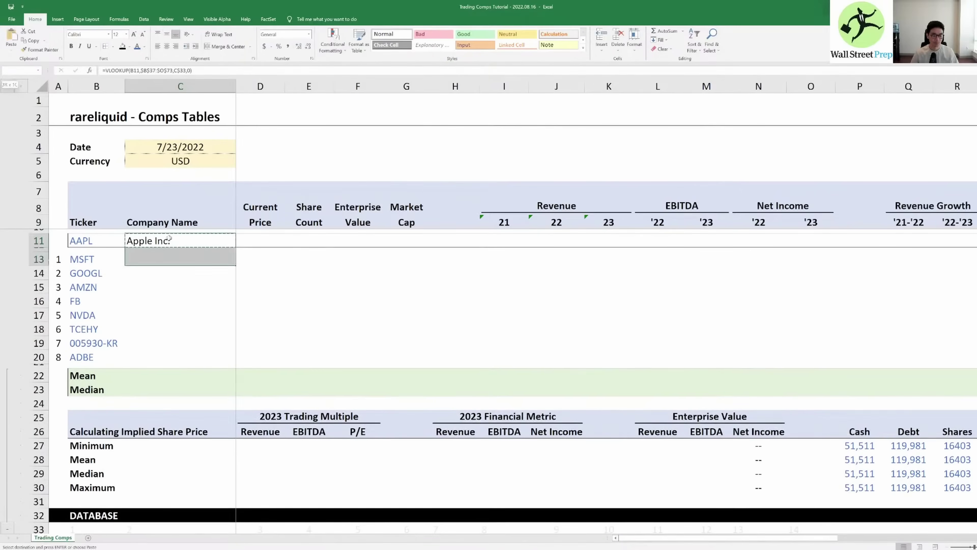
{"action": "key", "text": "shift+Down"}
{"action": "key", "text": "Return"}
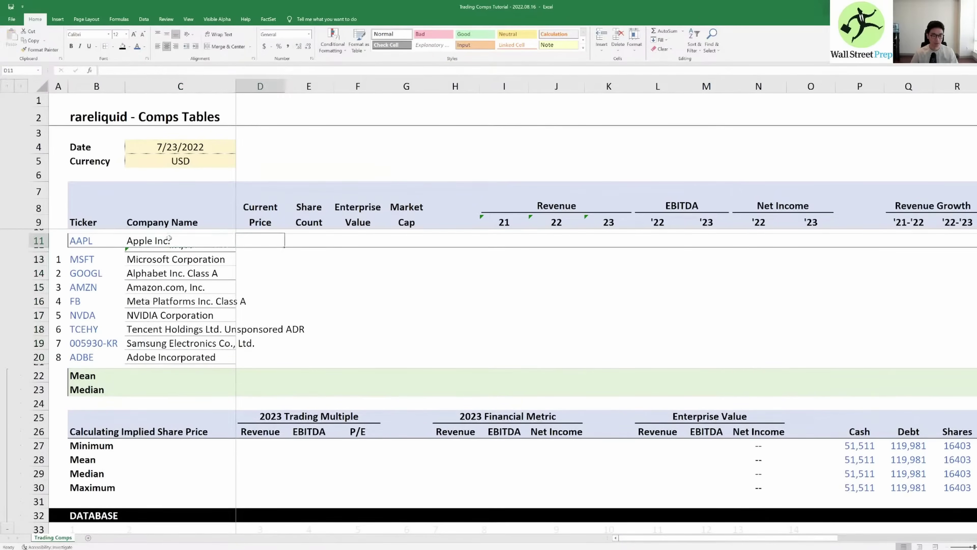
Step: Clear the copied formula from spacer cell C12 and paste AAPL's company name formula over C13:C20 only
{"action": "key", "text": "Up"}
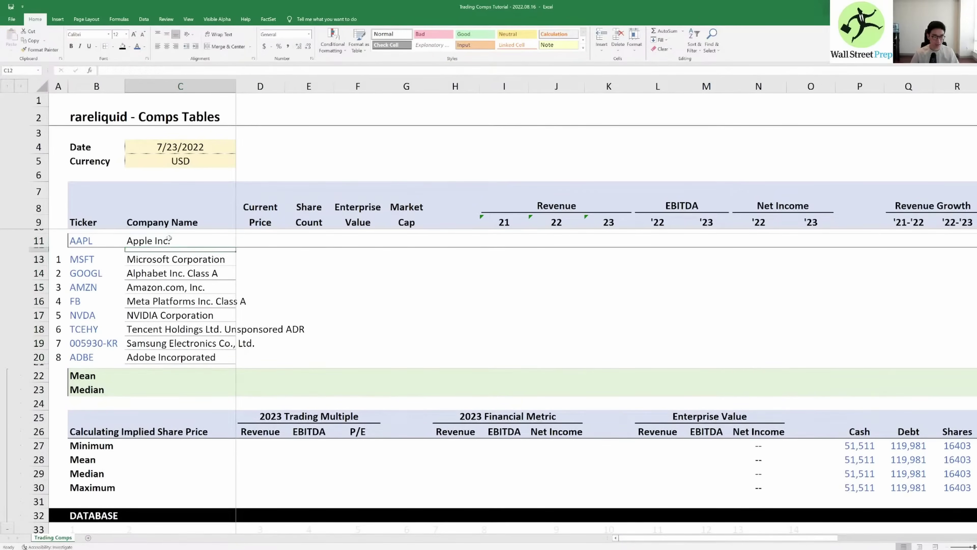
{"action": "key", "text": "ctrl+c"}
{"action": "key", "text": "Down"}
{"action": "key", "text": "Down"}
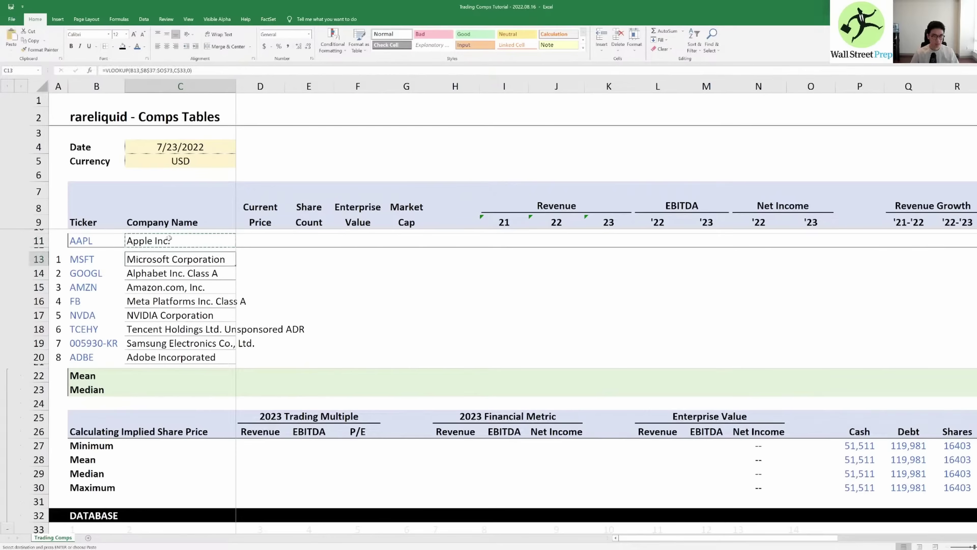
{"action": "key", "text": "ctrl+shift+Down"}
{"action": "key", "text": "Return"}
{"action": "key", "text": "ctrl+shift+Down"}
{"action": "key", "text": "ctrl+v"}
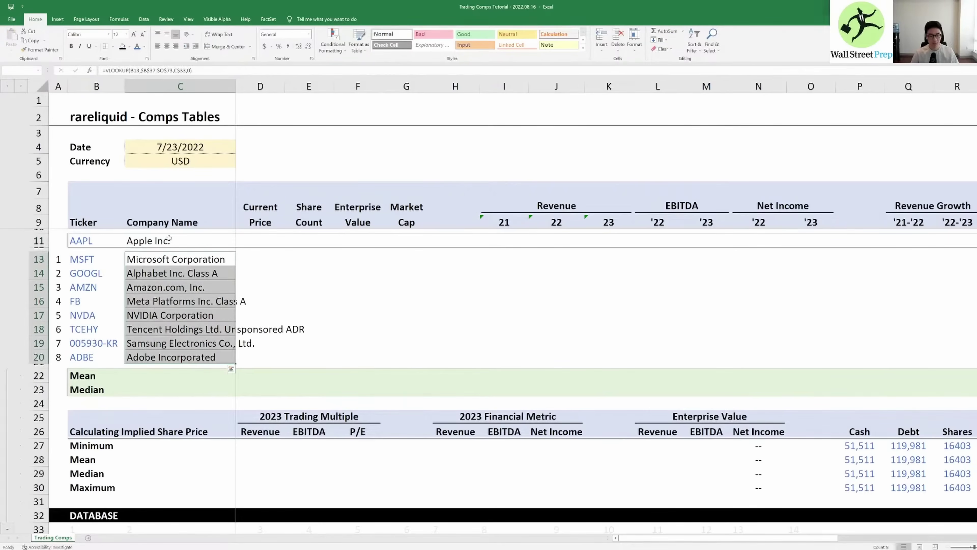
Step: Paste the C11 formula over the peers' company names in C13:C20 again and remove the borders it carried over
{"action": "key", "text": "Up"}
{"action": "key", "text": "Up"}
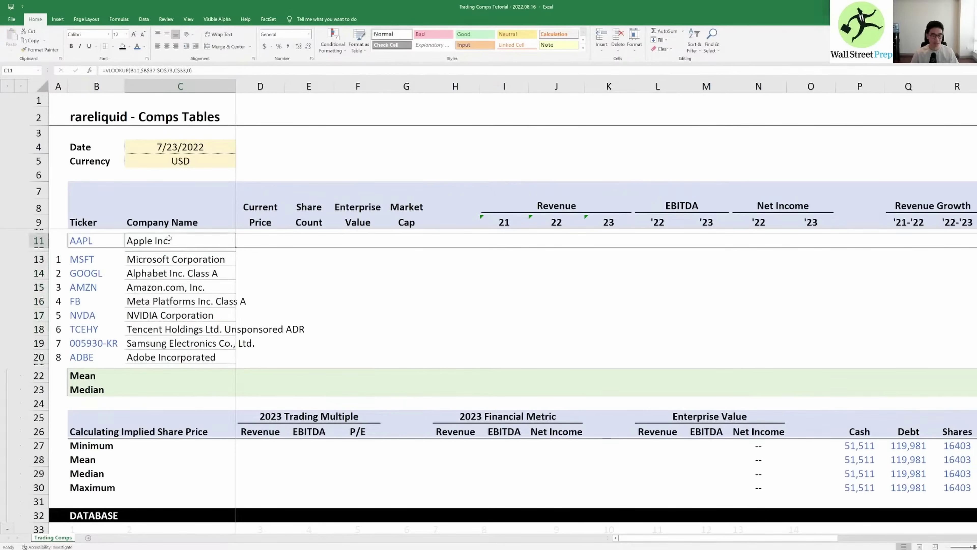
{"action": "key", "text": "ctrl+c"}
{"action": "key", "text": "Down"}
{"action": "key", "text": "Down"}
{"action": "key", "text": "ctrl+shift+Down"}
{"action": "key", "text": "Return"}
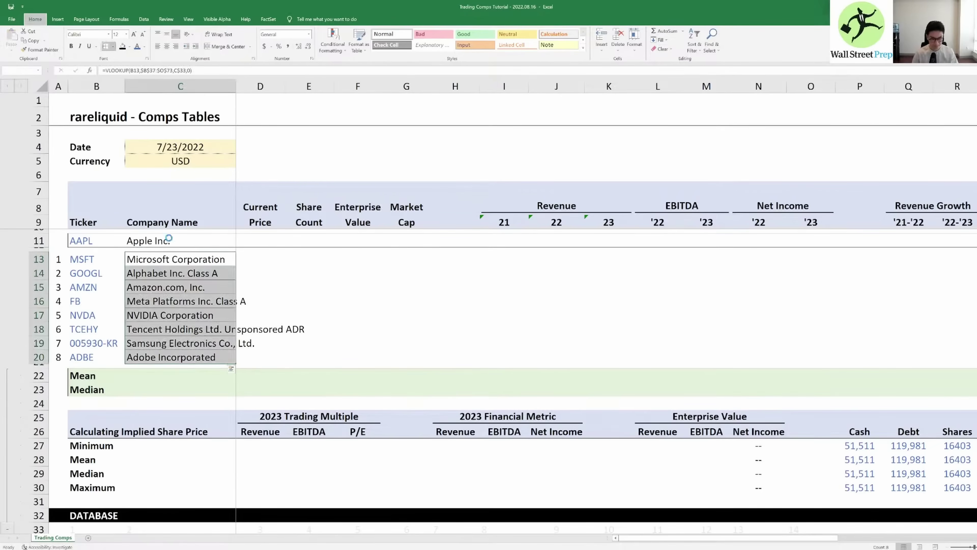
{"action": "key", "text": "Down"}
{"action": "key", "text": "Down"}
{"action": "key", "text": "Down"}
{"action": "key", "text": "Down"}
{"action": "key", "text": "Down"}
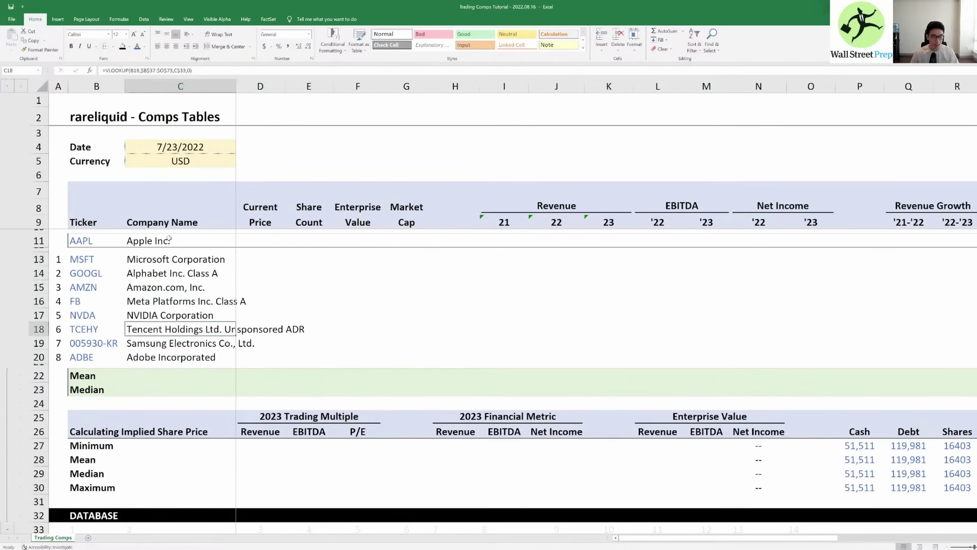
Step: Recopy AAPL's company name cell with its formatting onto the peer cells C13:C20
{"action": "key", "text": "Up"}
{"action": "key", "text": "Up"}
{"action": "key", "text": "Up"}
{"action": "key", "text": "Up"}
{"action": "key", "text": "Up"}
{"action": "key", "text": "Up"}
{"action": "key", "text": "Up"}
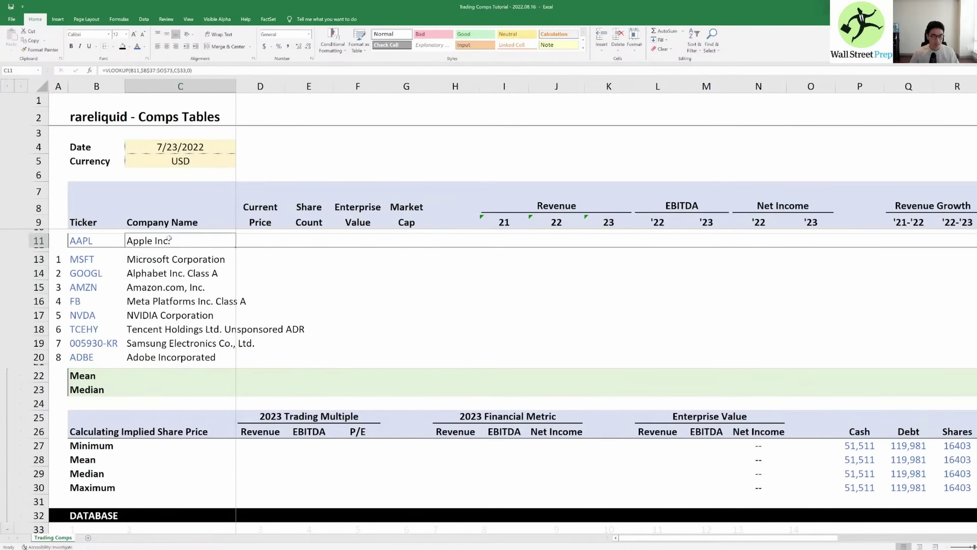
{"action": "key", "text": "Down"}
{"action": "key", "text": "Down"}
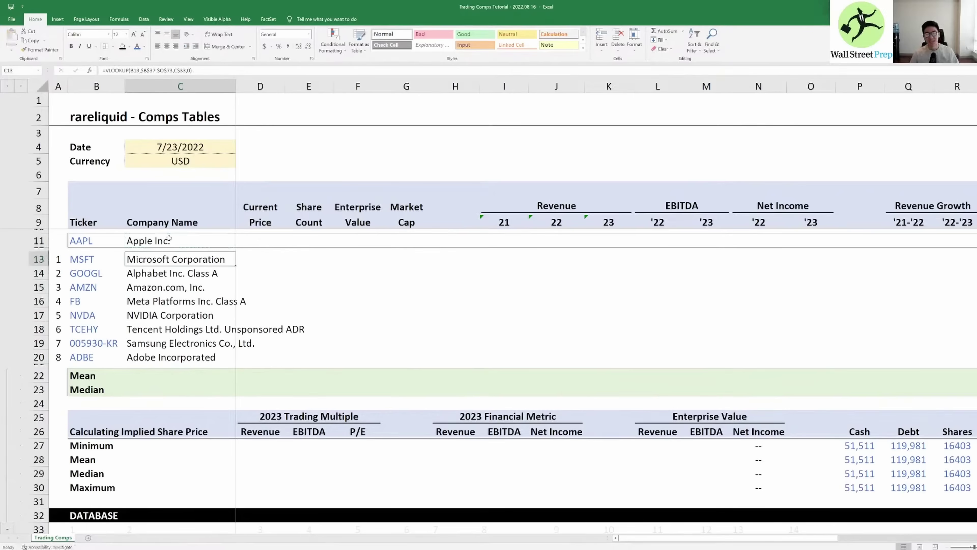
{"action": "key", "text": "Up"}
{"action": "key", "text": "Up"}
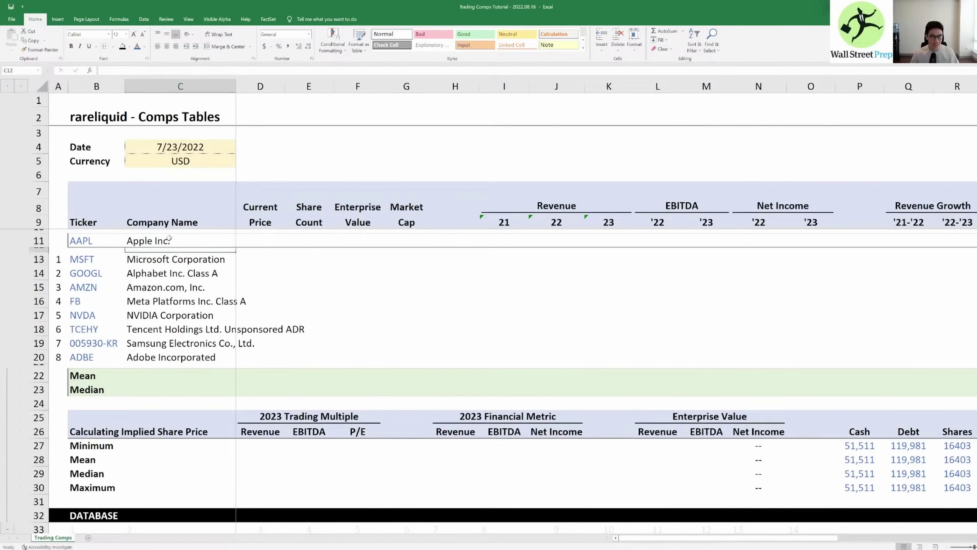
{"action": "key", "text": "ctrl+c"}
{"action": "key", "text": "Down"}
{"action": "key", "text": "Down"}
{"action": "key", "text": "shift+Down"}
{"action": "key", "text": "shift+Down"}
{"action": "key", "text": "shift+Down"}
{"action": "key", "text": "shift+Down"}
{"action": "key", "text": "shift+Down"}
{"action": "key", "text": "shift+Down"}
{"action": "key", "text": "shift+Down"}
{"action": "key", "text": "ctrl+v"}
{"action": "key", "text": "Escape"}
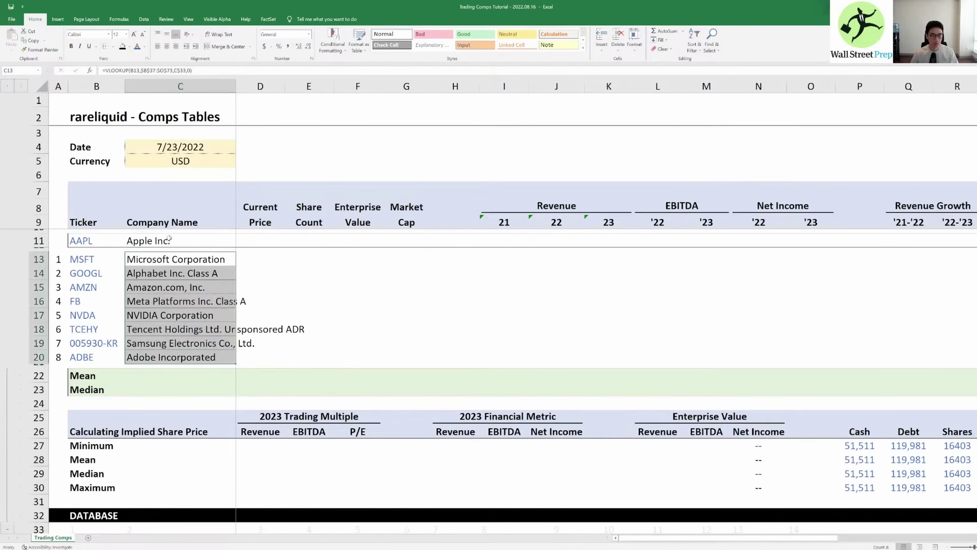
Step: Remove the cell borders from the peers' company names in C13:C20
{"action": "key", "text": "Right"}
{"action": "key", "text": "Left"}
{"action": "key", "text": "Up"}
{"action": "key", "text": "Up"}
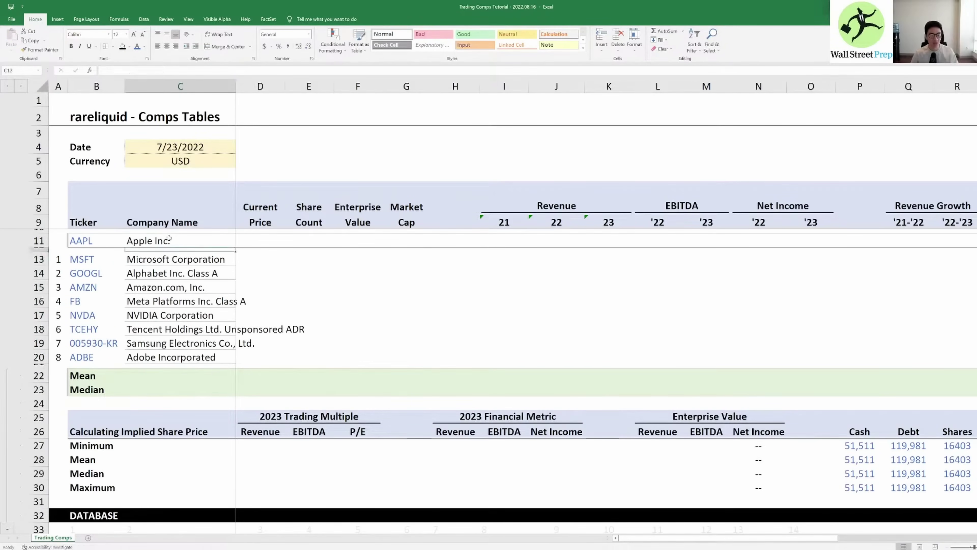
{"action": "key", "text": "Down"}
{"action": "key", "text": "Down"}
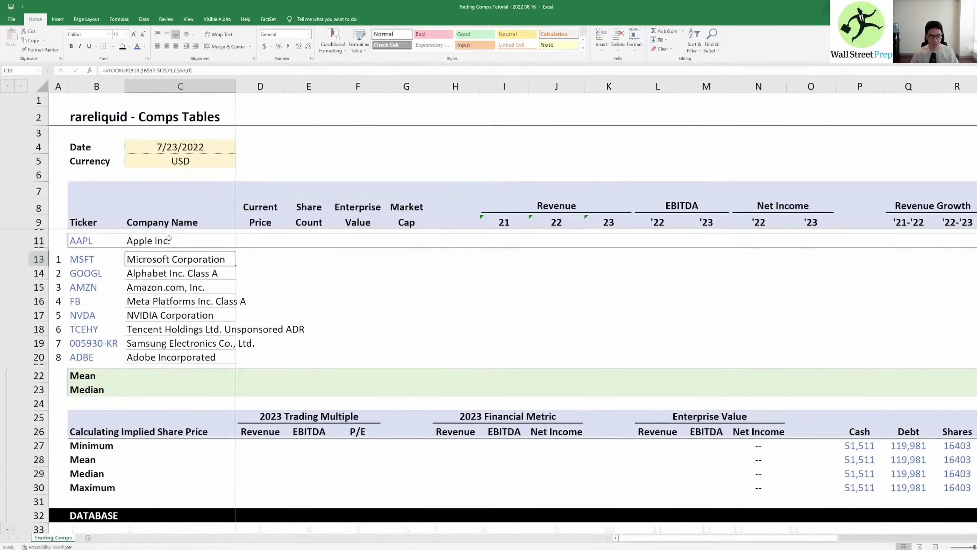
{"action": "key", "text": "ctrl+shift+Down"}
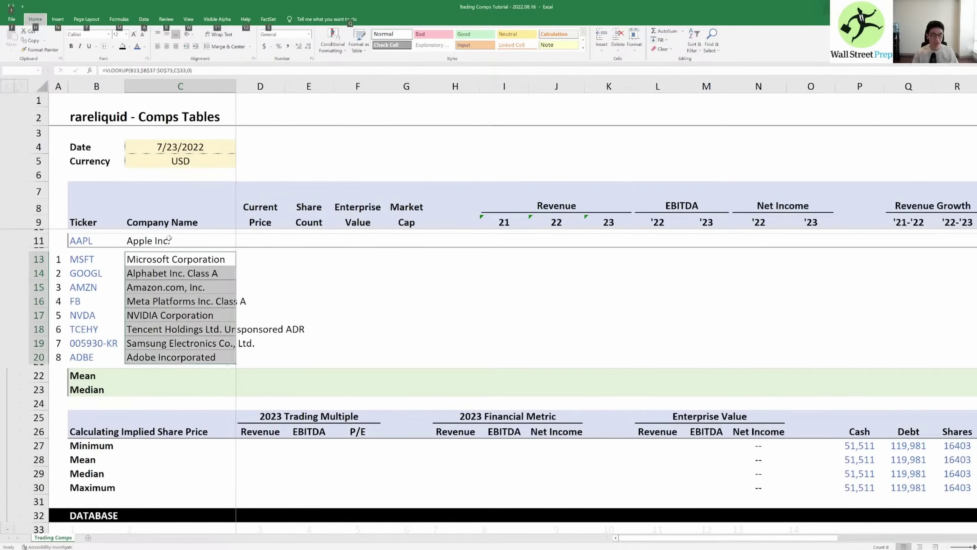
{"action": "key", "text": "ctrl+shift+Up"}
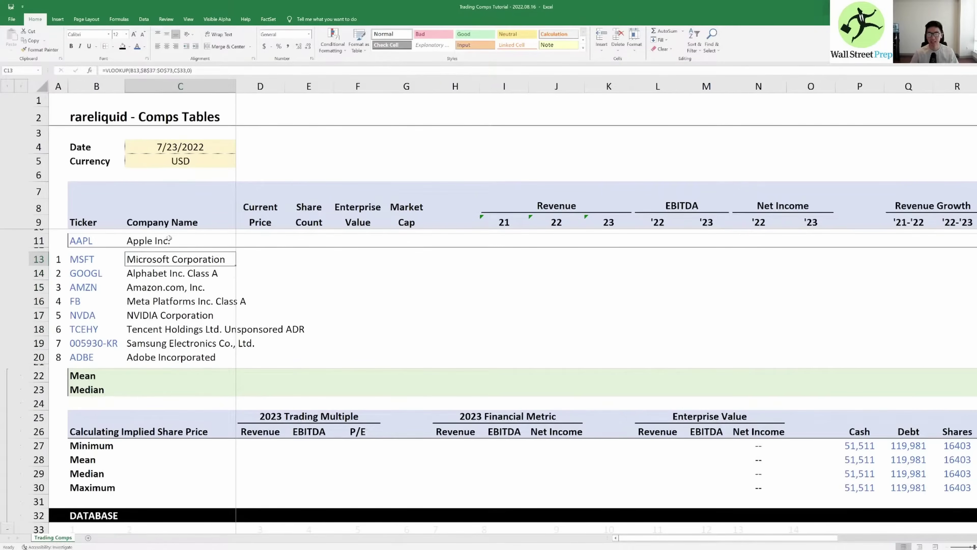
{"action": "key", "text": "Right"}
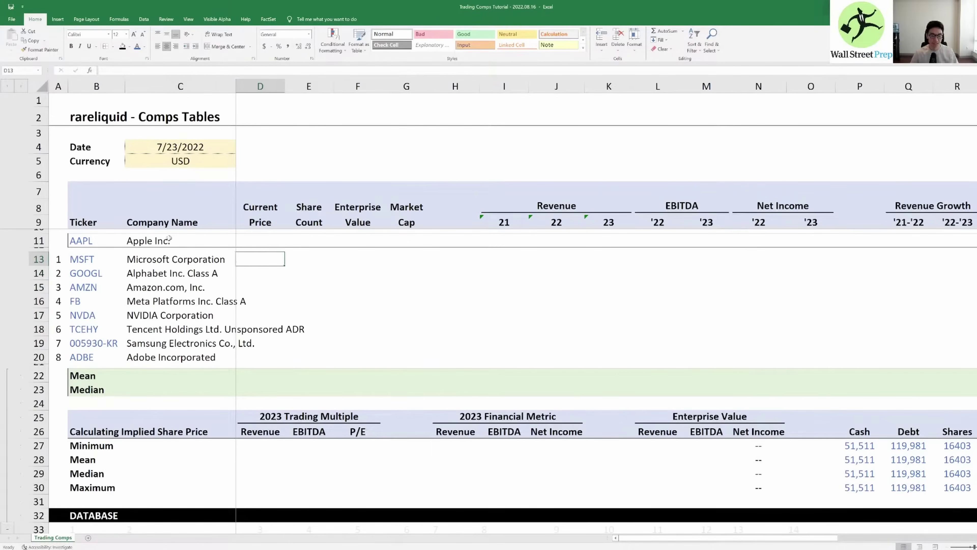
Step: Look across AAPL's row 11, from the company name through the columns that need financial data
{"action": "key", "text": "Up"}
{"action": "key", "text": "Left"}
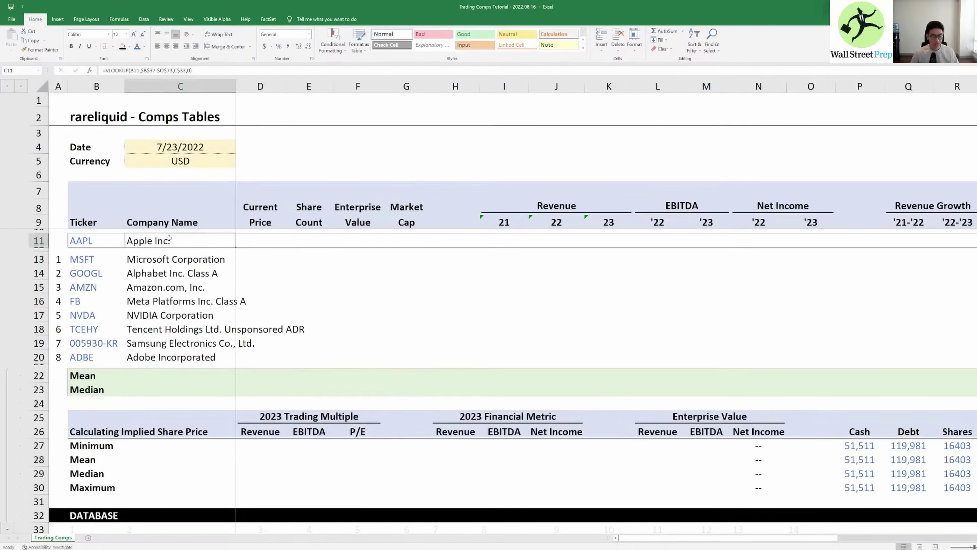
{"action": "key", "text": "Right"}
{"action": "key", "text": "Right"}
{"action": "key", "text": "Right"}
{"action": "key", "text": "Right"}
{"action": "key", "text": "Right"}
{"action": "key", "text": "Right"}
{"action": "key", "text": "Right"}
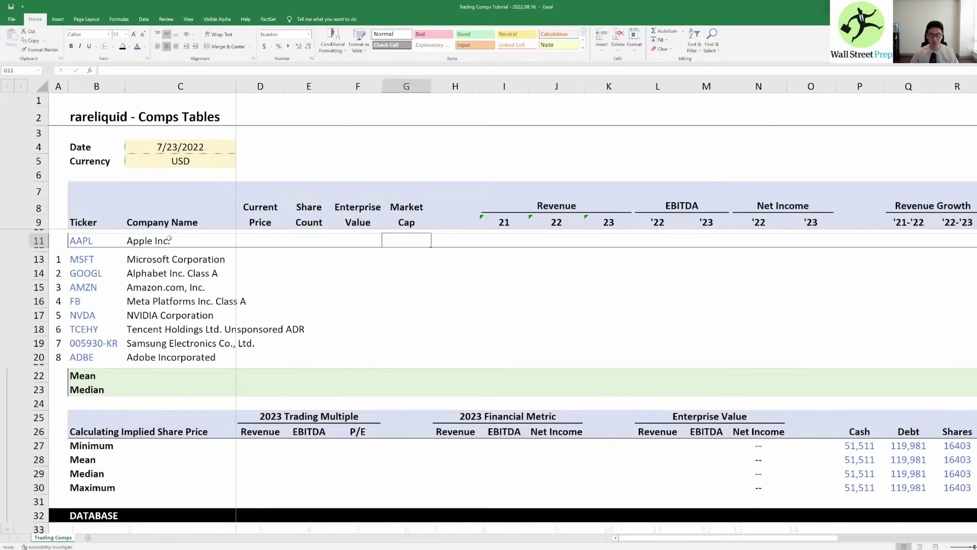
{"action": "key", "text": "Right"}
{"action": "key", "text": "Right"}
{"action": "key", "text": "Right"}
{"action": "key", "text": "Right"}
{"action": "key", "text": "Right"}
{"action": "key", "text": "Left"}
{"action": "key", "text": "Left"}
{"action": "key", "text": "Left"}
{"action": "key", "text": "Left"}
{"action": "key", "text": "Left"}
{"action": "key", "text": "Left"}
{"action": "key", "text": "Left"}
{"action": "key", "text": "Left"}
{"action": "key", "text": "Left"}
{"action": "key", "text": "Left"}
{"action": "key", "text": "Left"}
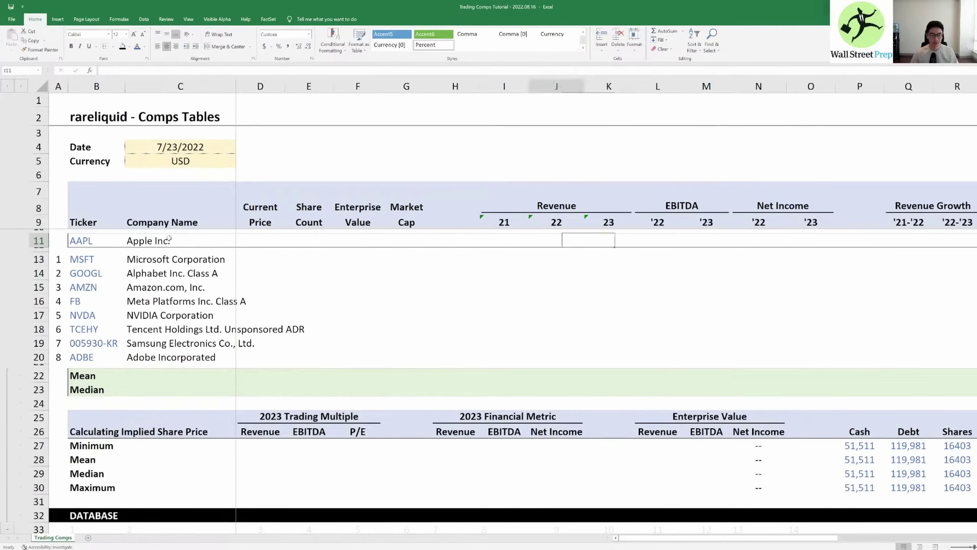
{"action": "key", "text": "Left"}
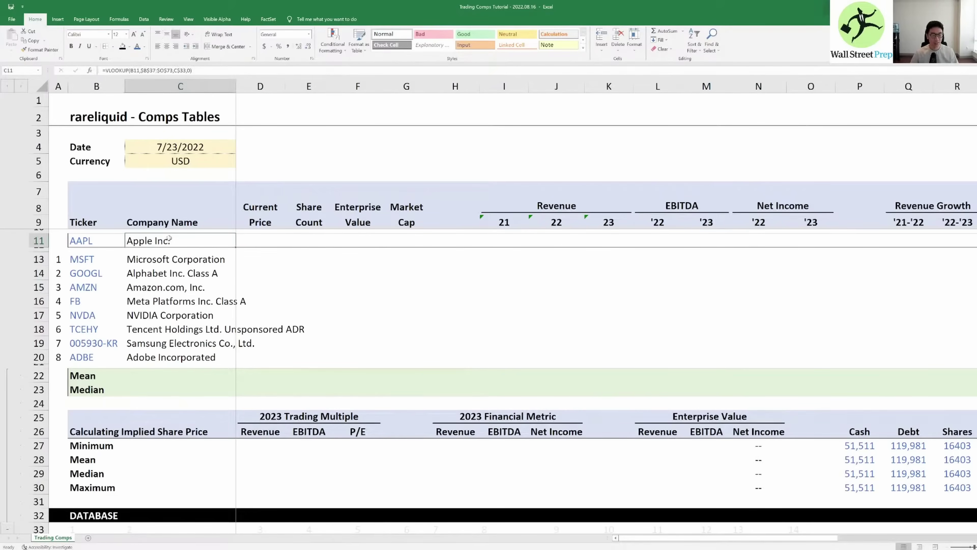
Step: Try to fill D11:O11 by pasting only the lookup formula from AAPL's company name cell C11
{"action": "key", "text": "ctrl+c"}
{"action": "key", "text": "Right"}
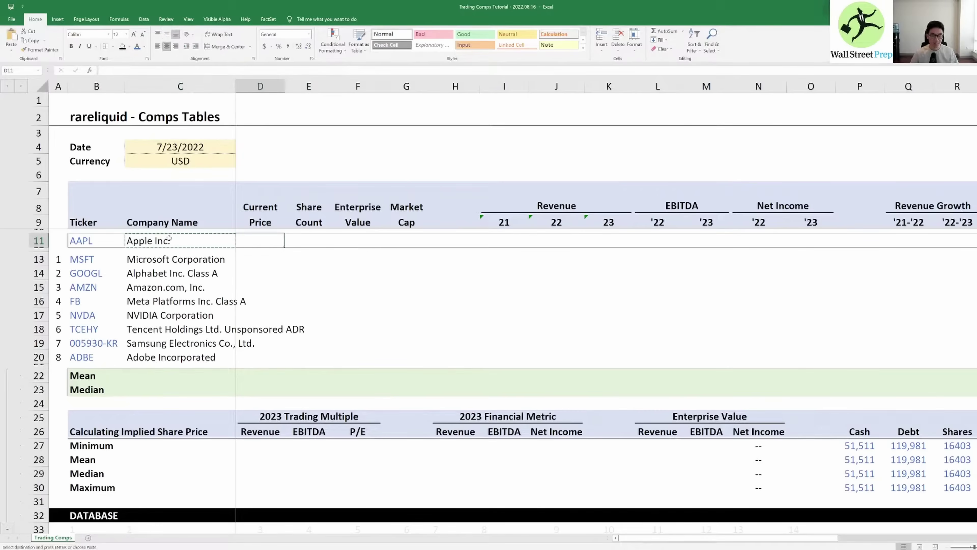
{"action": "key", "text": "shift+Right"}
{"action": "key", "text": "shift+Right"}
{"action": "key", "text": "shift+Right"}
{"action": "key", "text": "shift+Right"}
{"action": "key", "text": "shift+Right"}
{"action": "key", "text": "shift+Right"}
{"action": "key", "text": "shift+Right"}
{"action": "key", "text": "shift+Right"}
{"action": "key", "text": "shift+Right"}
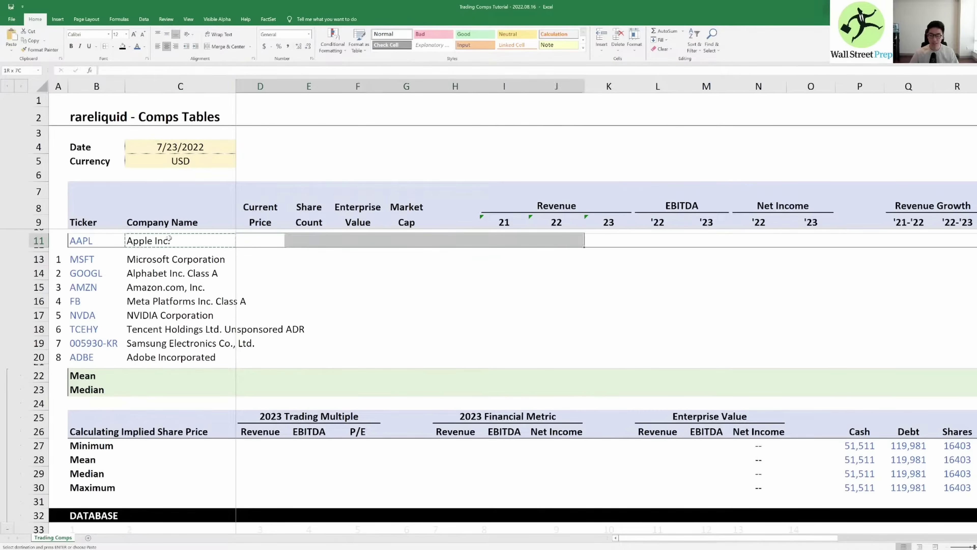
{"action": "key", "text": "shift+Right"}
{"action": "key", "text": "shift+Right"}
{"action": "key", "text": "shift+Right"}
{"action": "key", "text": "shift+Left"}
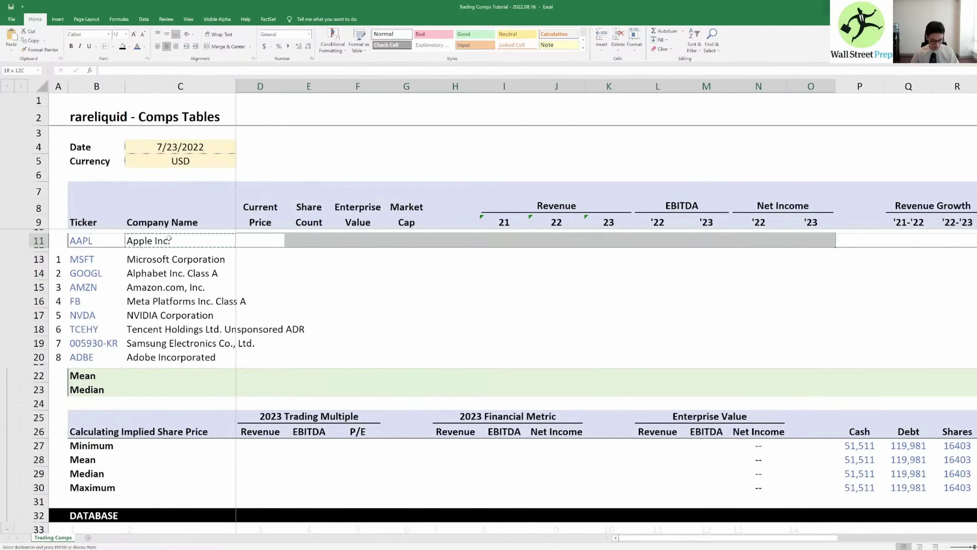
{"action": "key", "text": "ctrl+alt+v"}
{"action": "key", "text": "f"}
{"action": "key", "text": "Return"}
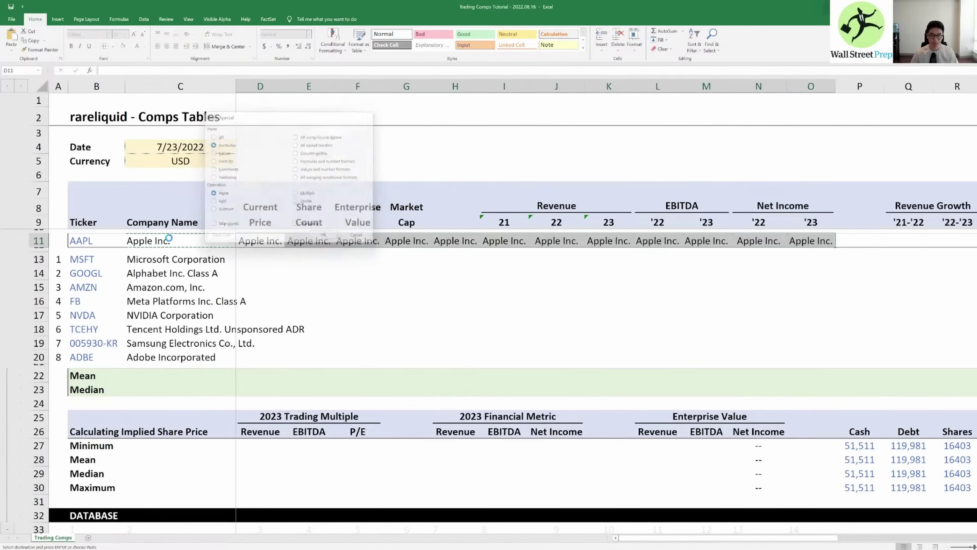
Step: Inspect the cell references in the copied lookup formulas of D11 and its neighbours against the database below
{"action": "key", "text": "F2"}
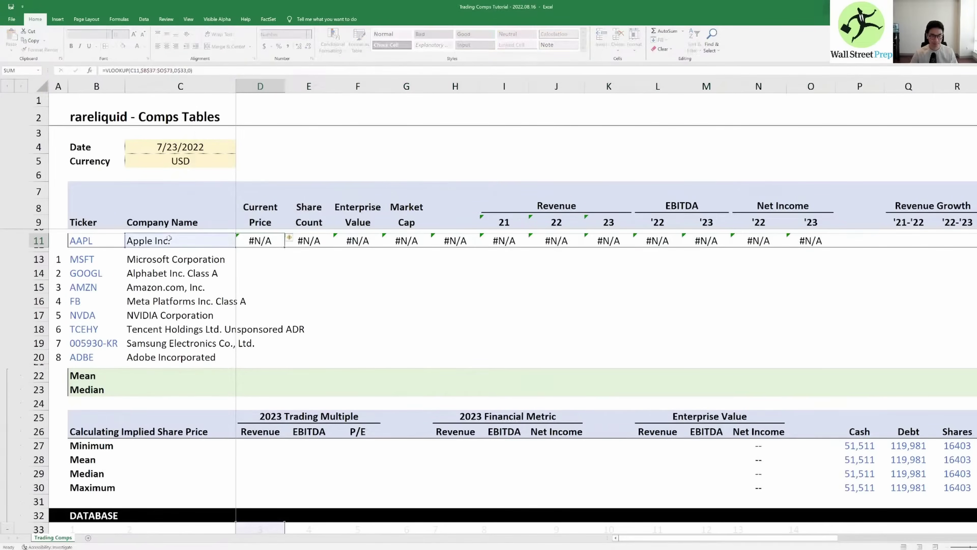
{"action": "key", "text": "Escape"}
{"action": "key", "text": "Right"}
{"action": "key", "text": "Right"}
{"action": "key", "text": "F2"}
{"action": "key", "text": "Escape"}
{"action": "key", "text": "Left"}
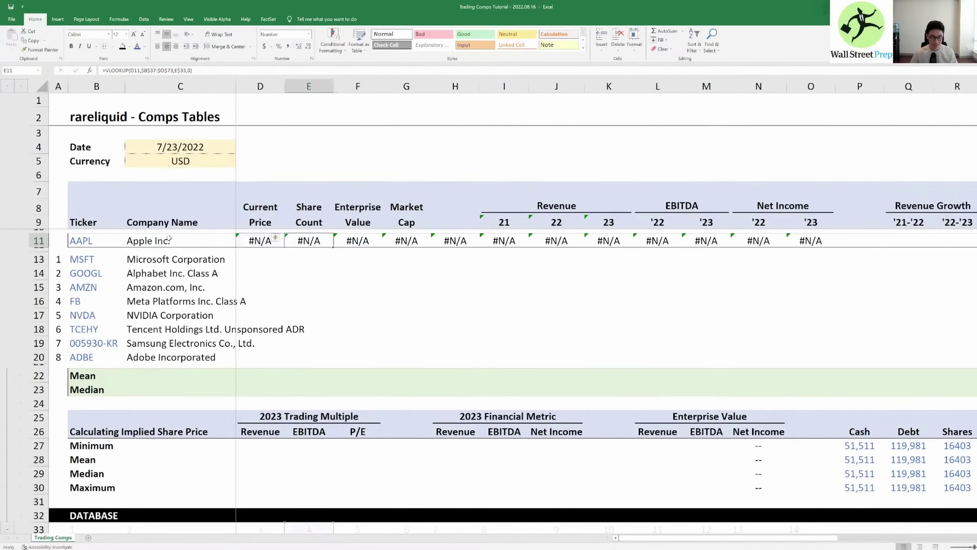
{"action": "key", "text": "Left"}
{"action": "key", "text": "F2"}
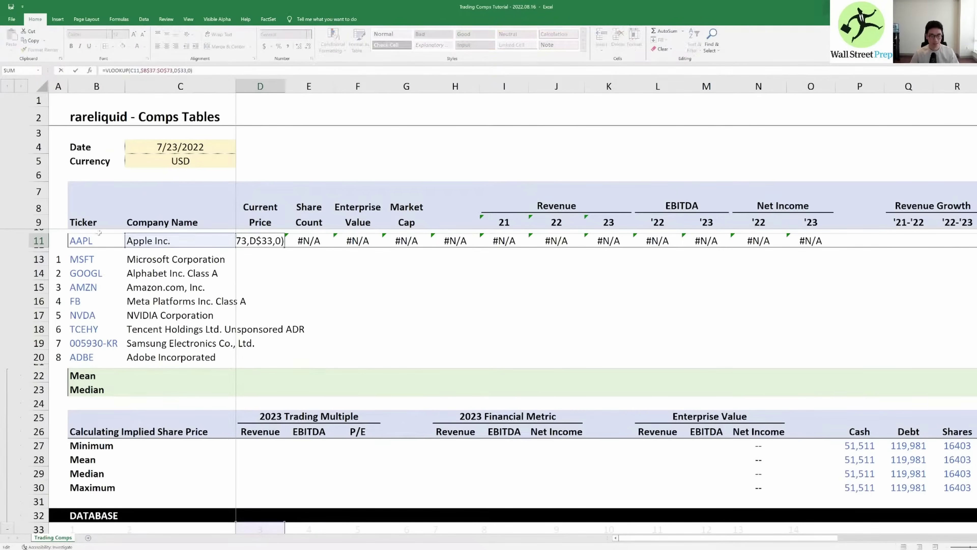
{"action": "scroll", "coordinate": [254, 292], "scroll_direction": "down", "scroll_amount": 7}
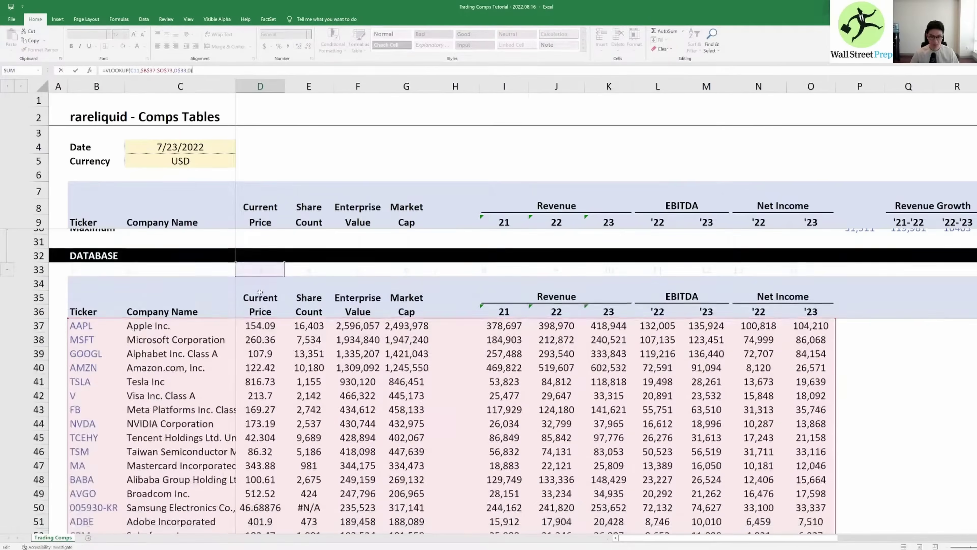
{"action": "scroll", "coordinate": [258, 293], "scroll_direction": "up", "scroll_amount": 7}
{"action": "key", "text": "Escape"}
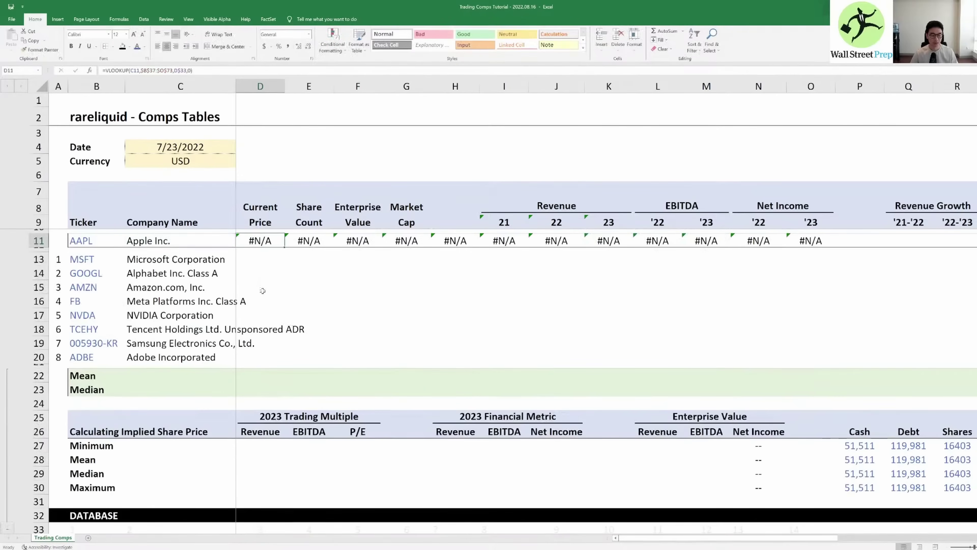
Step: Lock the column of the ticker reference in C11's VLOOKUP formula so it reads $B11
{"action": "key", "text": "Left"}
{"action": "key", "text": "F2"}
{"action": "key", "text": "Left"}
{"action": "key", "text": "Left"}
{"action": "key", "text": "Left"}
{"action": "key", "text": "Left"}
{"action": "key", "text": "Left"}
{"action": "key", "text": "Left"}
{"action": "key", "text": "Left"}
{"action": "key", "text": "Left"}
{"action": "key", "text": "Left"}
{"action": "key", "text": "Left"}
{"action": "key", "text": "Left"}
{"action": "key", "text": "Left"}
{"action": "key", "text": "Left"}
{"action": "key", "text": "Left"}
{"action": "key", "text": "Left"}
{"action": "key", "text": "Left"}
{"action": "key", "text": "Left"}
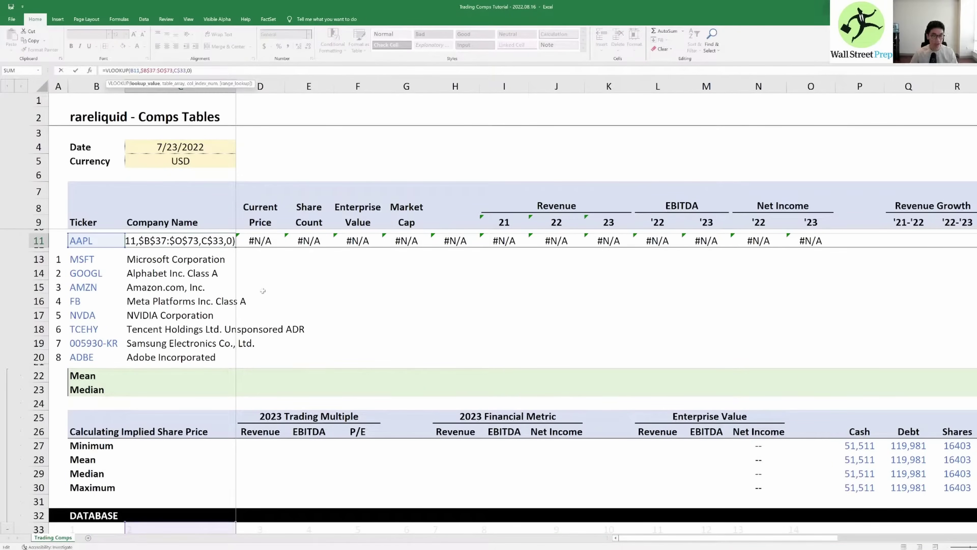
{"action": "key", "text": "F4"}
{"action": "key", "text": "F4"}
{"action": "key", "text": "ctrl+Return"}
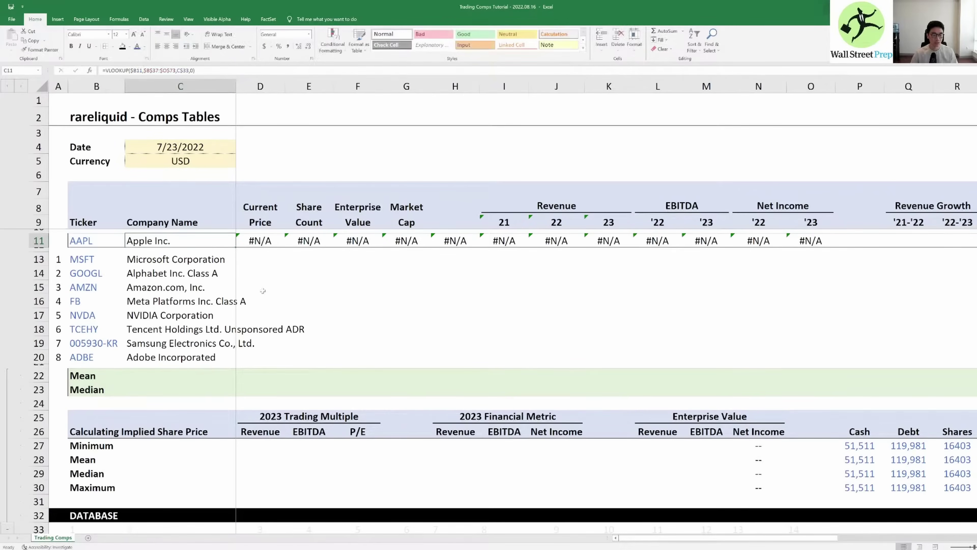
Step: Copy the revised C11 lookup formula down to the peers' company names in C13:C20 and check its ticker reference
{"action": "key", "text": "ctrl+c"}
{"action": "key", "text": "Down"}
{"action": "key", "text": "ctrl+shift+Down"}
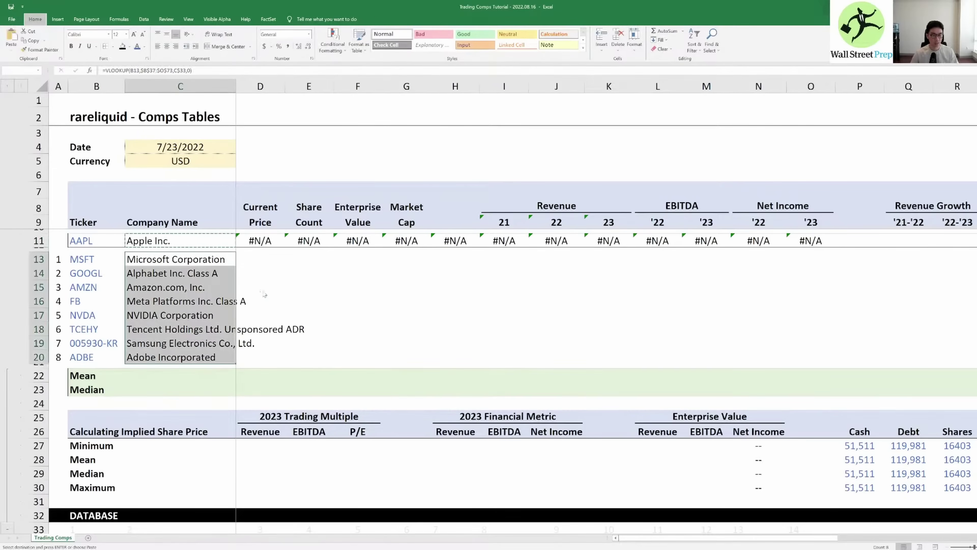
{"action": "key", "text": "ctrl+v"}
{"action": "key", "text": "F2"}
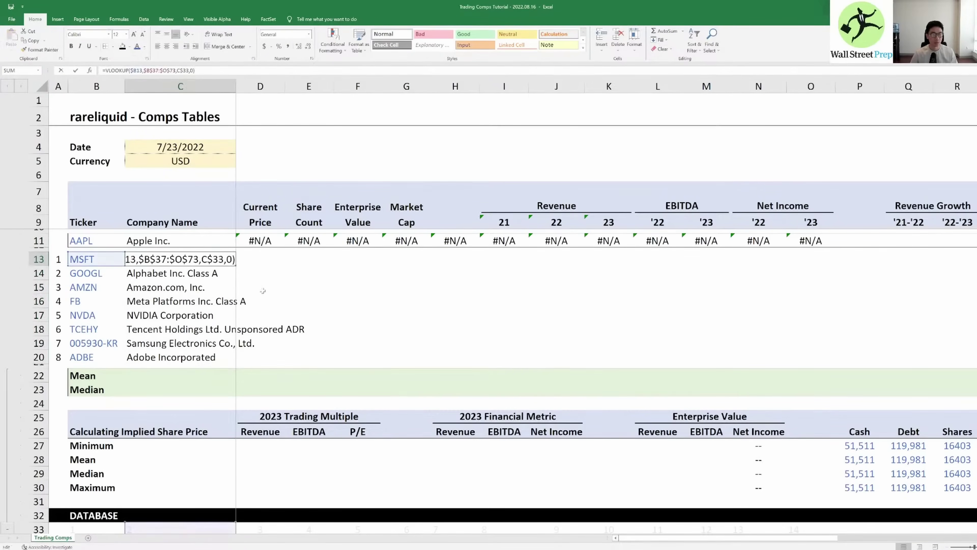
{"action": "key", "text": "Escape"}
{"action": "key", "text": "Down"}
{"action": "key", "text": "Up"}
{"action": "key", "text": "Up"}
{"action": "key", "text": "Up"}
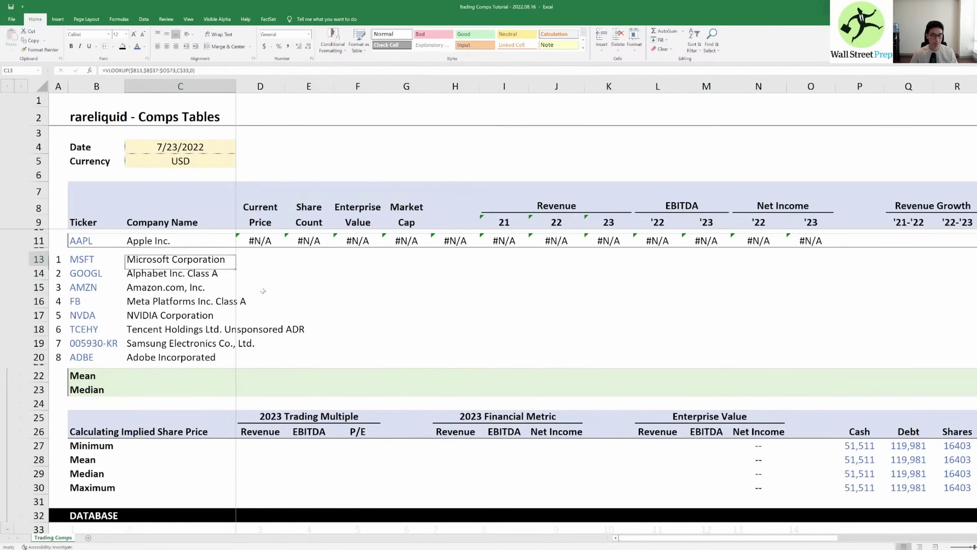
Step: Paste only C11's revised lookup formula across AAPL's financial data cells D11:O11
{"action": "key", "text": "ctrl+c"}
{"action": "key", "text": "Right"}
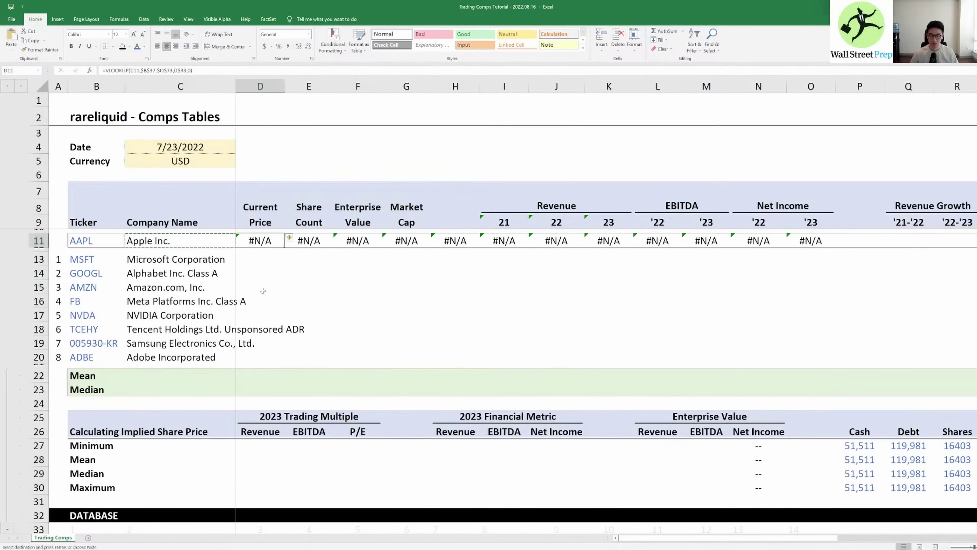
{"action": "key", "text": "ctrl+shift+Right"}
{"action": "key", "text": "ctrl+v"}
{"action": "key", "text": "alt+e"}
{"action": "key", "text": "s"}
{"action": "key", "text": "f"}
{"action": "key", "text": "Return"}
{"action": "key", "text": "Escape"}
{"action": "key", "text": "Right"}
{"action": "key", "text": "Left"}
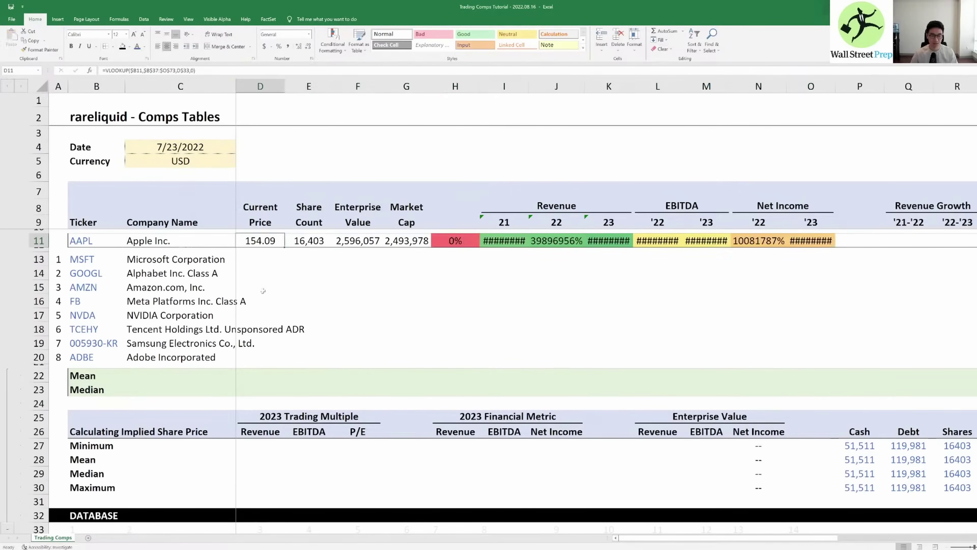
{"action": "key", "text": "F2"}
{"action": "key", "text": "Escape"}
Step: Clear the lookup formula from spacer cell H11 between AAPL's market cap and revenue
{"action": "key", "text": "Right"}
{"action": "key", "text": "Right"}
{"action": "key", "text": "Right"}
{"action": "key", "text": "Right"}
{"action": "key", "text": "Right"}
{"action": "key", "text": "Left"}
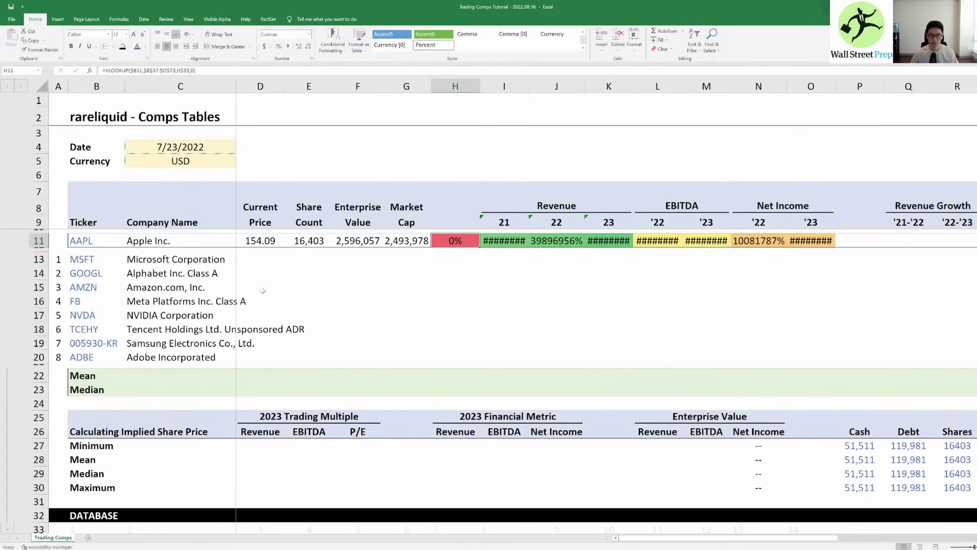
{"action": "key", "text": "Delete"}
{"action": "key", "text": "Right"}
{"action": "key", "text": "Right"}
{"action": "key", "text": "Left"}
{"action": "key", "text": "Left"}
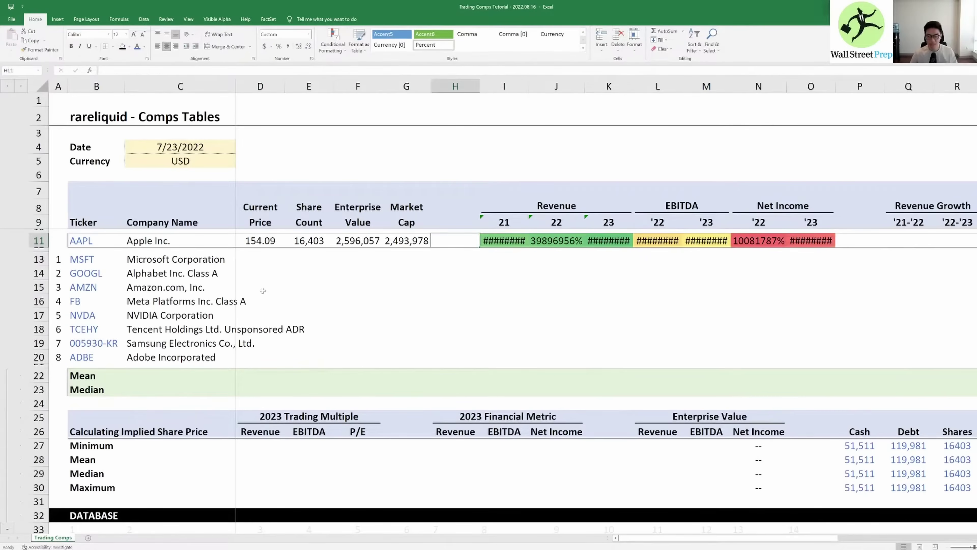
{"action": "key", "text": "Right"}
{"action": "key", "text": "Left"}
Step: Copy only the formatting of AAPL's market cap cell G11 onto the revenue, EBITDA and net income cells I11:O11
{"action": "key", "text": "Left"}
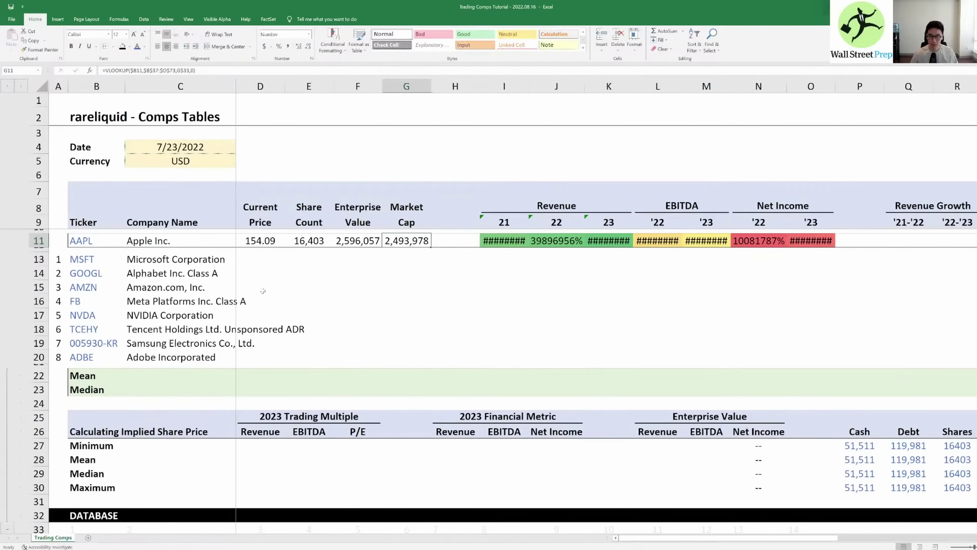
{"action": "key", "text": "ctrl+c"}
{"action": "key", "text": "Right"}
{"action": "key", "text": "Right"}
{"action": "key", "text": "shift+Right"}
{"action": "key", "text": "shift+Right"}
{"action": "key", "text": "shift+Right"}
{"action": "key", "text": "shift+Right"}
{"action": "key", "text": "shift+Right"}
{"action": "key", "text": "shift+Right"}
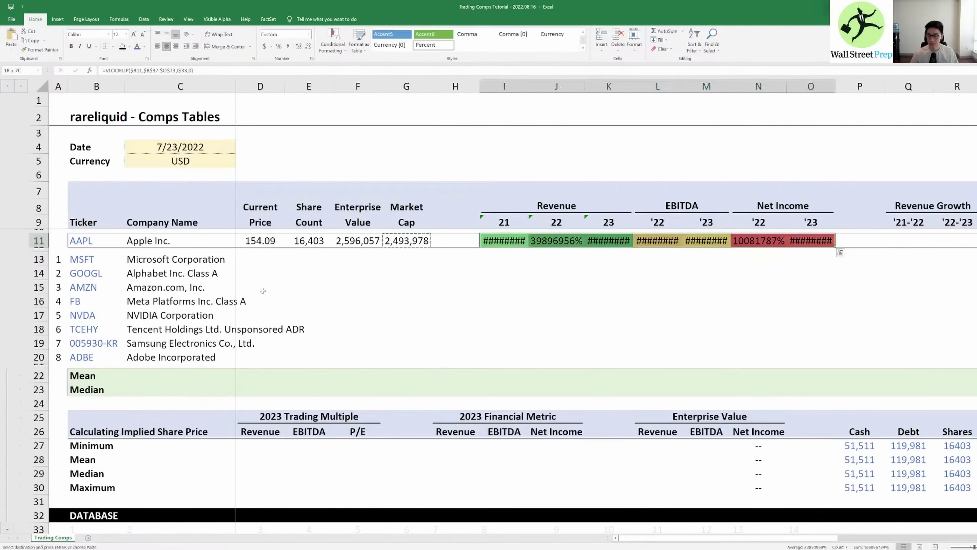
{"action": "key", "text": "ctrl+alt+v"}
{"action": "key", "text": "t"}
{"action": "key", "text": "Return"}
{"action": "key", "text": "Escape"}
{"action": "key", "text": "Right"}
{"action": "key", "text": "Left"}
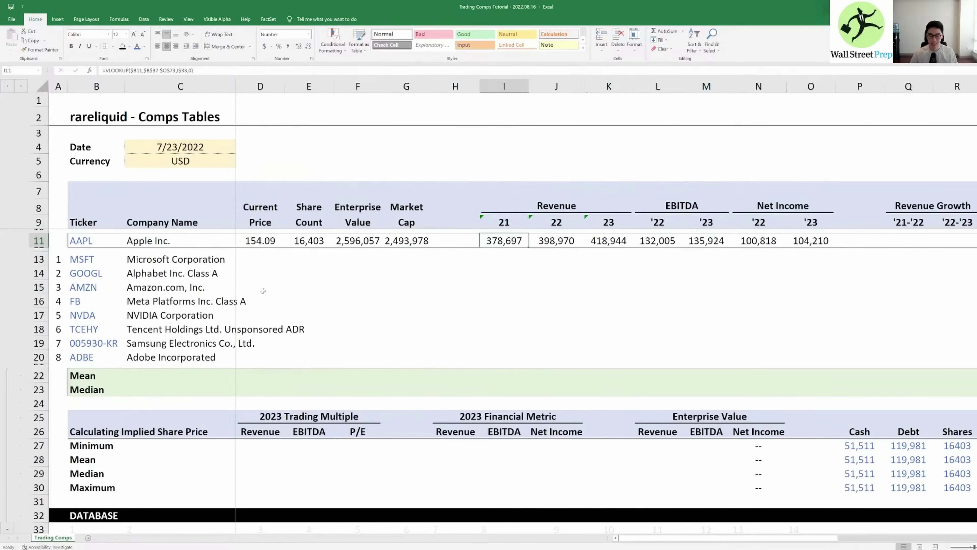
Step: Review AAPL's looked-up figures across row 11, from current price through 2023 net income
{"action": "key", "text": "Right"}
{"action": "key", "text": "Right"}
{"action": "key", "text": "Right"}
{"action": "key", "text": "Right"}
{"action": "key", "text": "Right"}
{"action": "key", "text": "Right"}
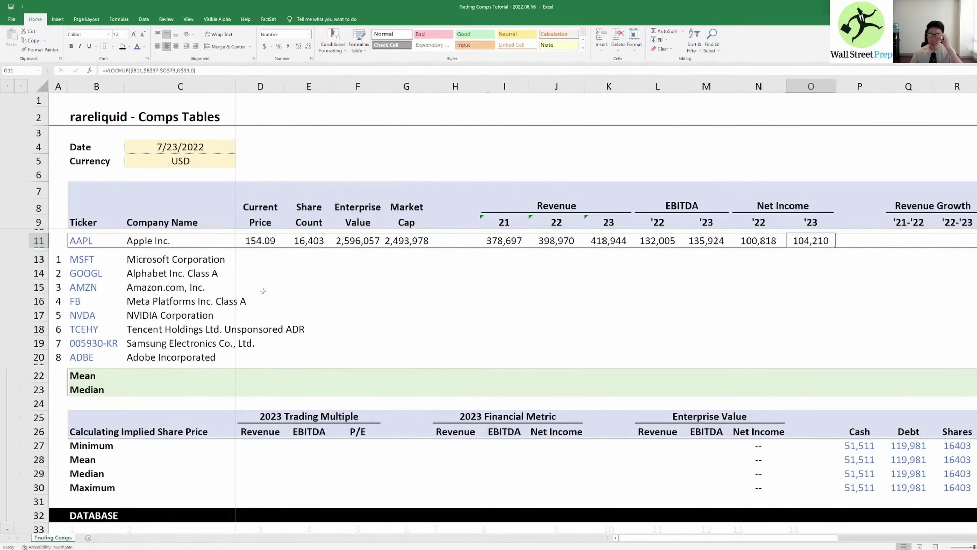
{"action": "key", "text": "Left"}
{"action": "key", "text": "Left"}
{"action": "key", "text": "Left"}
{"action": "key", "text": "Left"}
{"action": "key", "text": "Left"}
{"action": "key", "text": "Left"}
{"action": "key", "text": "Left"}
{"action": "key", "text": "Left"}
{"action": "key", "text": "Left"}
{"action": "key", "text": "Left"}
{"action": "key", "text": "Left"}
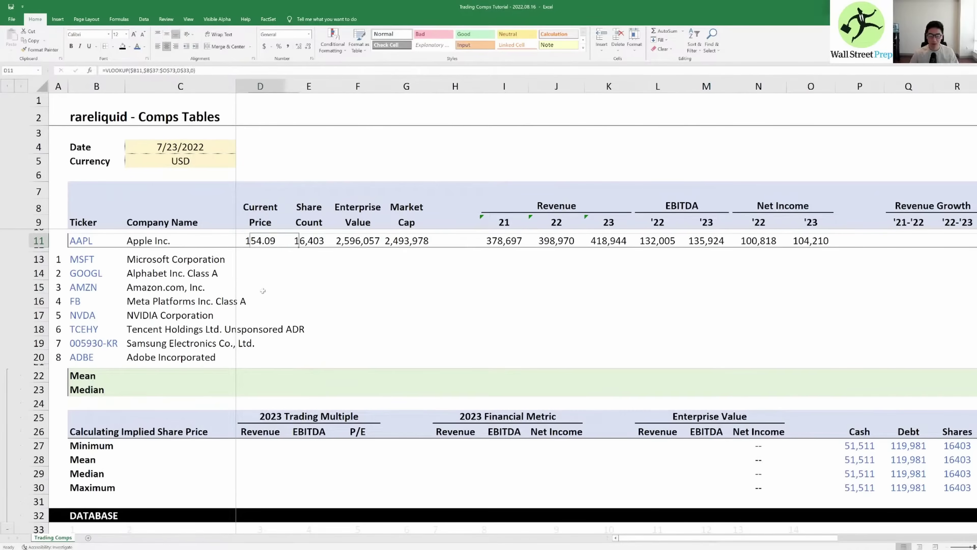
Step: Compare AAPL's looked-up figures in row 11 with the company rows and column order of the database
{"action": "key", "text": "Right"}
{"action": "key", "text": "Left"}
{"action": "key", "text": "Down"}
{"action": "key", "text": "Up"}
{"action": "key", "text": "Down"}
{"action": "key", "text": "Down"}
{"action": "key", "text": "Down"}
{"action": "key", "text": "Down"}
{"action": "key", "text": "Down"}
{"action": "key", "text": "Down"}
{"action": "key", "text": "Down"}
{"action": "key", "text": "Down"}
{"action": "key", "text": "Down"}
{"action": "key", "text": "Down"}
{"action": "key", "text": "Down"}
{"action": "key", "text": "Down"}
{"action": "key", "text": "Down"}
{"action": "key", "text": "Down"}
{"action": "key", "text": "Down"}
{"action": "key", "text": "Down"}
{"action": "key", "text": "Down"}
{"action": "key", "text": "Down"}
{"action": "key", "text": "Down"}
{"action": "key", "text": "Down"}
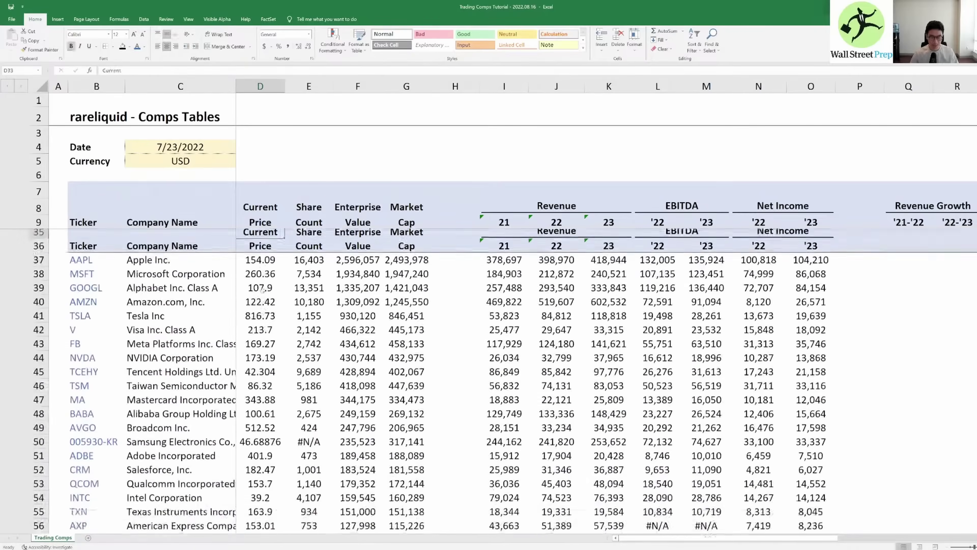
{"action": "key", "text": "Up"}
{"action": "key", "text": "Up"}
{"action": "key", "text": "Up"}
{"action": "key", "text": "Up"}
{"action": "key", "text": "Up"}
{"action": "key", "text": "Up"}
{"action": "key", "text": "Up"}
{"action": "key", "text": "Up"}
{"action": "key", "text": "Up"}
{"action": "key", "text": "Up"}
{"action": "key", "text": "Up"}
{"action": "key", "text": "Up"}
{"action": "key", "text": "Up"}
{"action": "key", "text": "Up"}
{"action": "key", "text": "Up"}
{"action": "key", "text": "Up"}
{"action": "key", "text": "Up"}
{"action": "key", "text": "Up"}
{"action": "key", "text": "Up"}
{"action": "key", "text": "Up"}
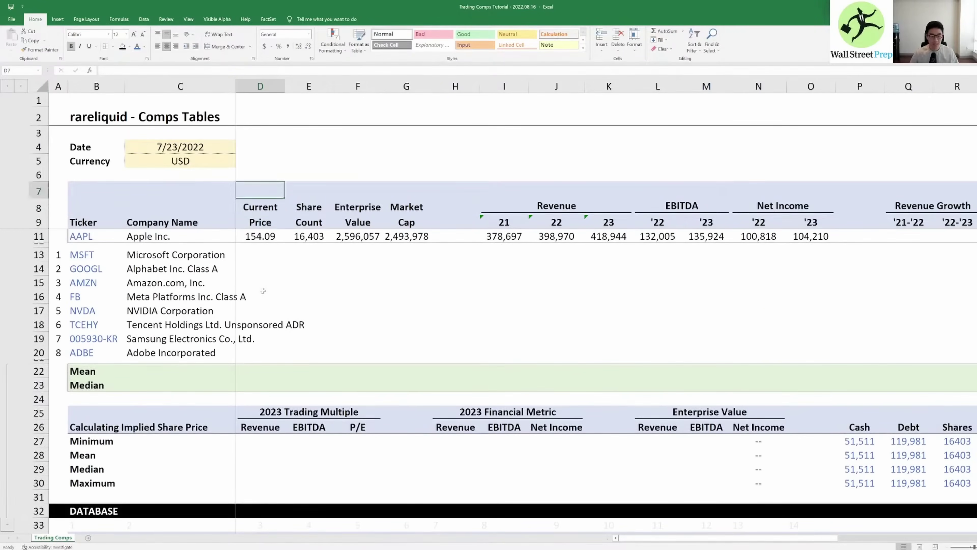
Step: Clear the lookup formulas from AAPL's financial data cells D11:O11
{"action": "key", "text": "Down"}
{"action": "key", "text": "Down"}
{"action": "key", "text": "Down"}
{"action": "key", "text": "Right"}
{"action": "key", "text": "Left"}
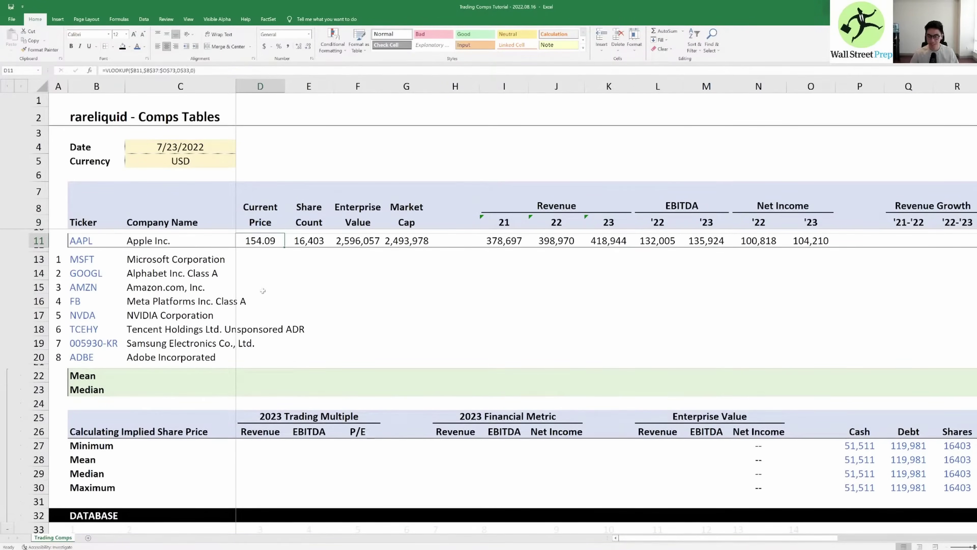
{"action": "key", "text": "ctrl+shift+Right"}
{"action": "key", "text": "ctrl+shift+Right"}
{"action": "key", "text": "ctrl+shift+Right"}
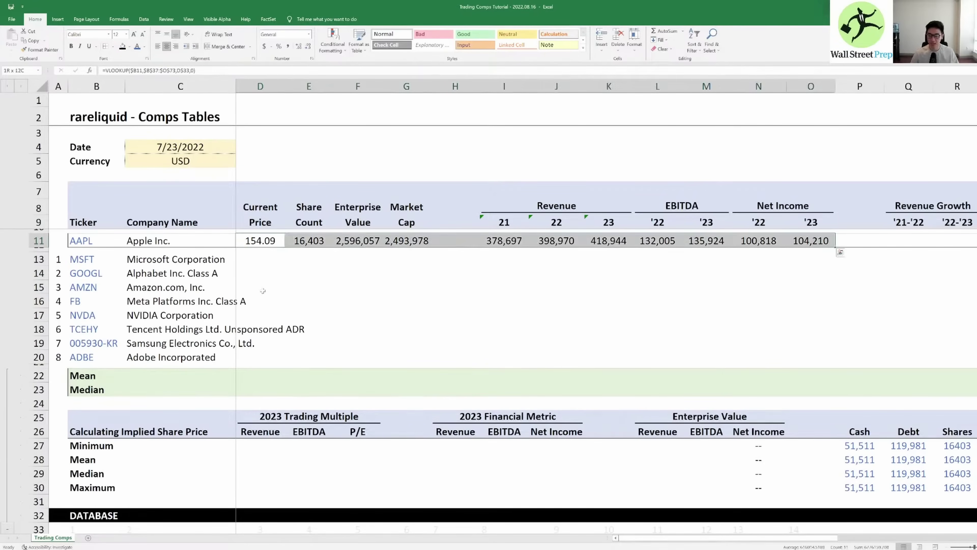
{"action": "key", "text": "Delete"}
Step: Replace AAPL's company name formula in C11 with a new VLOOKUP using column-locked ticker cell $B11 as the lookup value
{"action": "key", "text": "Left"}
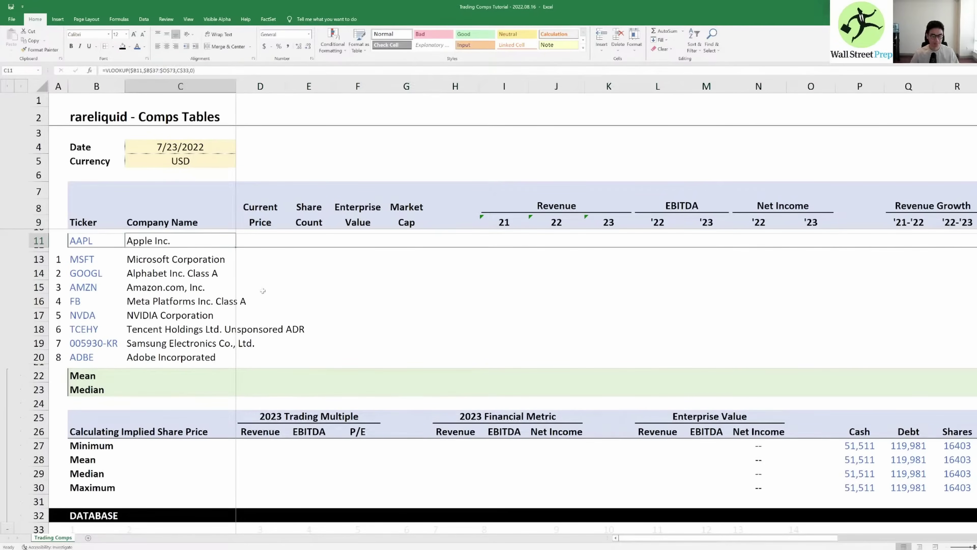
{"action": "key", "text": "Delete"}
{"action": "type", "text": "=vlookr"}
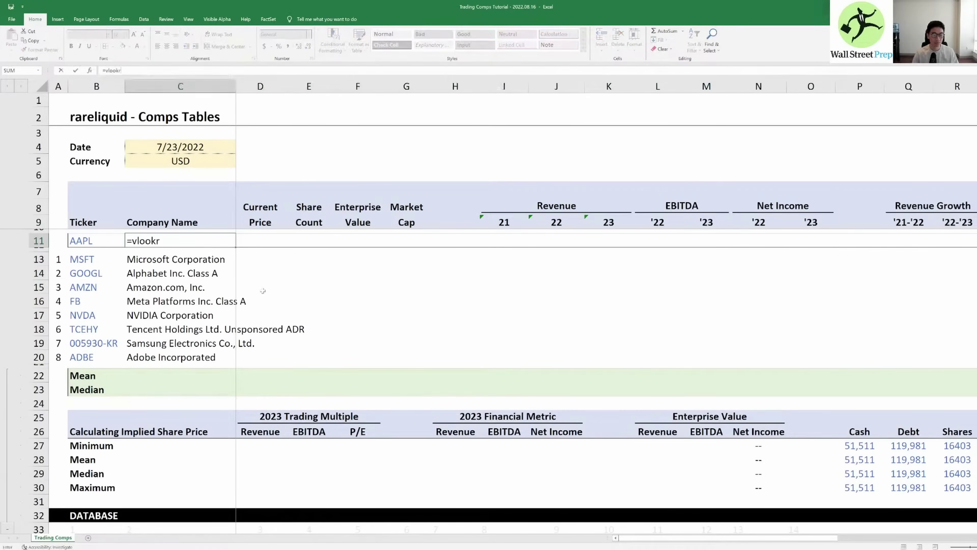
{"action": "key", "text": "BackSpace"}
{"action": "type", "text": "up*"}
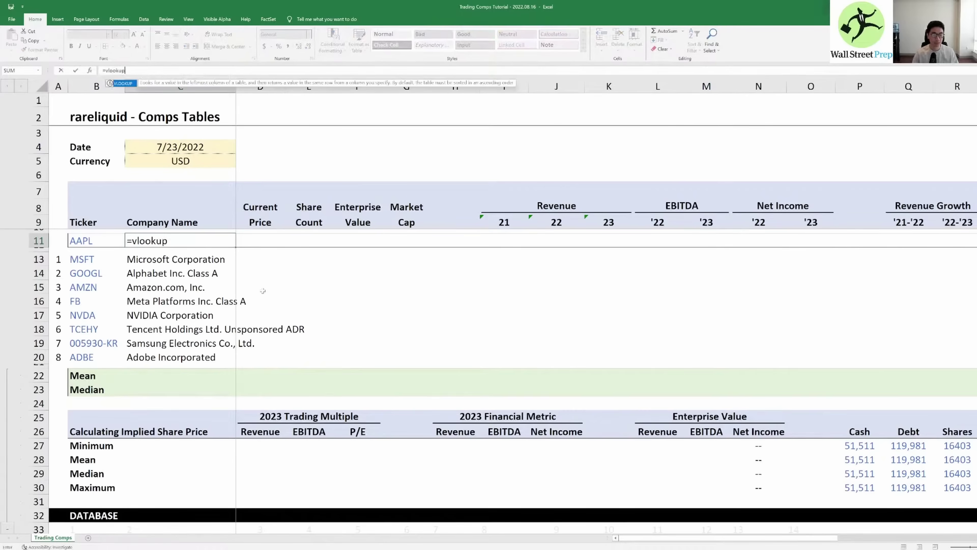
{"action": "key", "text": "BackSpace"}
{"action": "type", "text": "("}
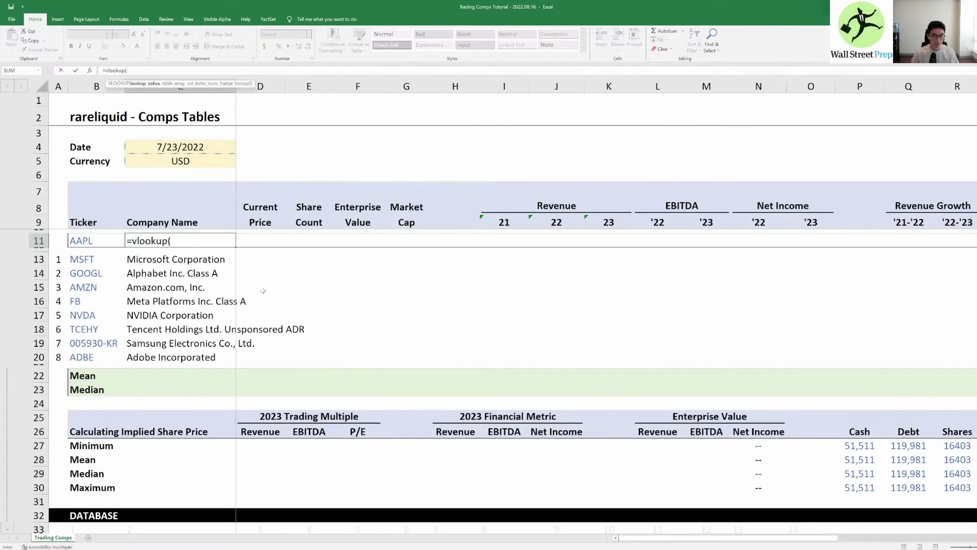
{"action": "key", "text": "Left"}
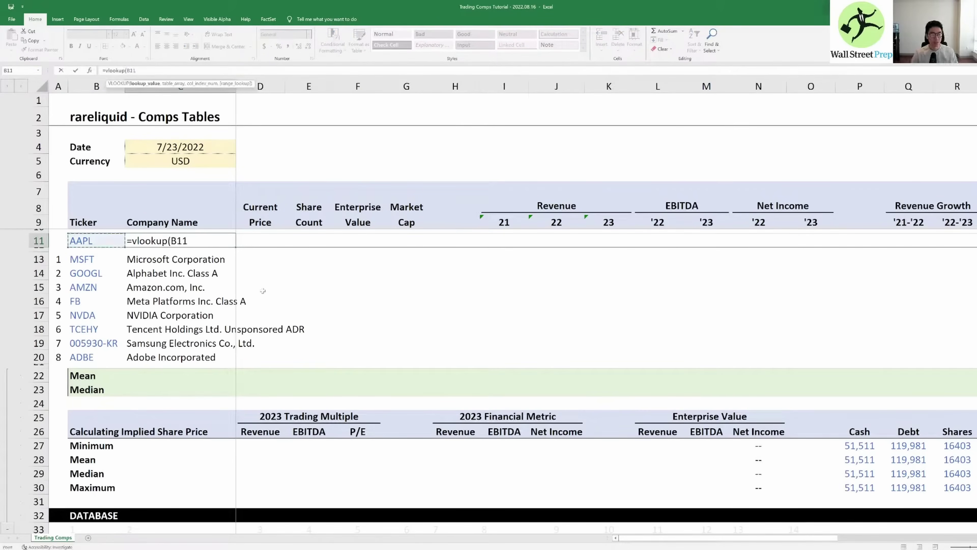
{"action": "key", "text": "F4"}
{"action": "key", "text": "F4"}
{"action": "type", "text": ","}
Step: Set the VLOOKUP's table array to the full database range from AAPL's ticker to the last net income figure, locked as $B$37:$O$73
{"action": "key", "text": "Down"}
{"action": "key", "text": "Down"}
{"action": "key", "text": "Down"}
{"action": "key", "text": "Down"}
{"action": "key", "text": "Down"}
{"action": "key", "text": "Down"}
{"action": "key", "text": "Down"}
{"action": "key", "text": "Down"}
{"action": "key", "text": "Down"}
{"action": "key", "text": "Down"}
{"action": "key", "text": "Down"}
{"action": "key", "text": "Down"}
{"action": "key", "text": "Down"}
{"action": "key", "text": "Down"}
{"action": "key", "text": "Down"}
{"action": "key", "text": "Down"}
{"action": "key", "text": "Down"}
{"action": "key", "text": "Down"}
{"action": "key", "text": "Down"}
{"action": "key", "text": "Down"}
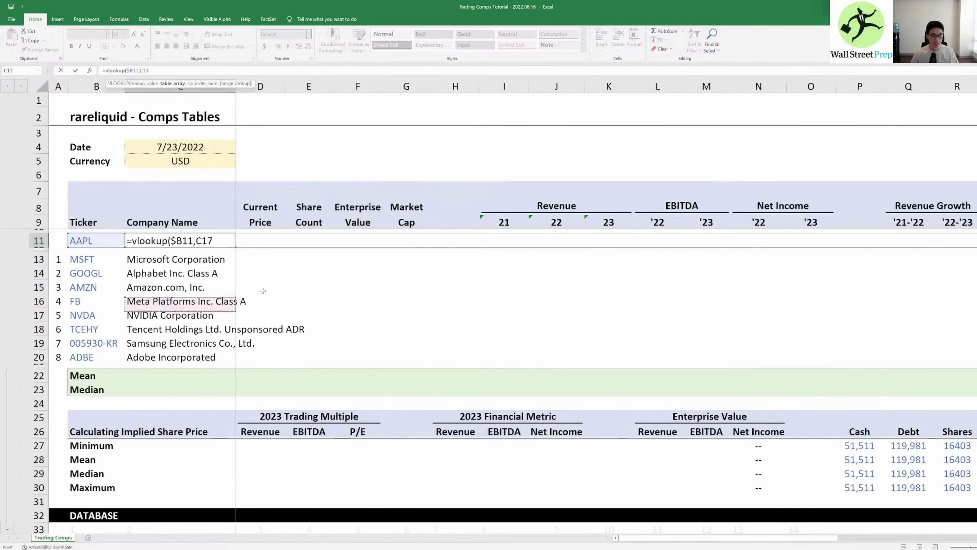
{"action": "key", "text": "Left"}
{"action": "key", "text": "Left"}
{"action": "key", "text": "Down"}
{"action": "key", "text": "Down"}
{"action": "key", "text": "Right"}
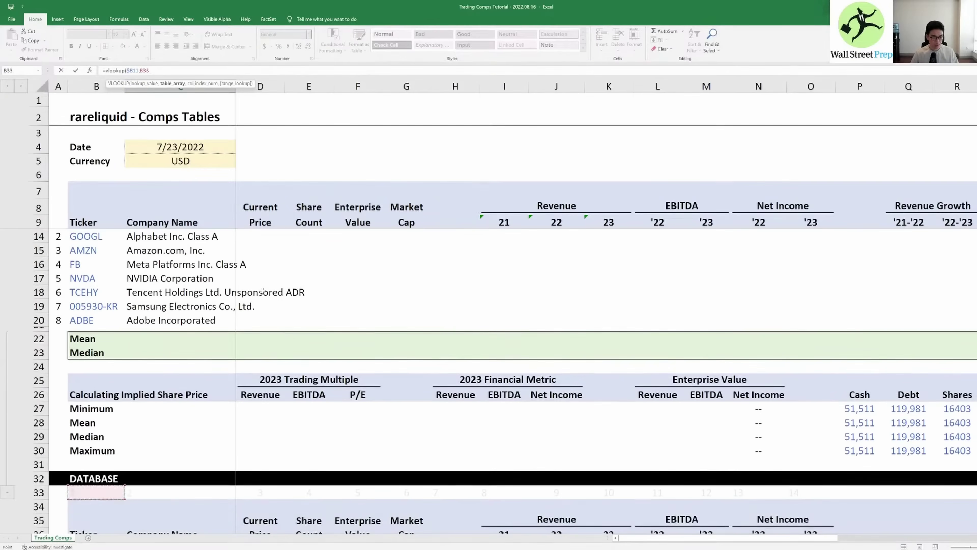
{"action": "key", "text": "Down"}
{"action": "key", "text": "Down"}
{"action": "key", "text": "Down"}
{"action": "key", "text": "Up"}
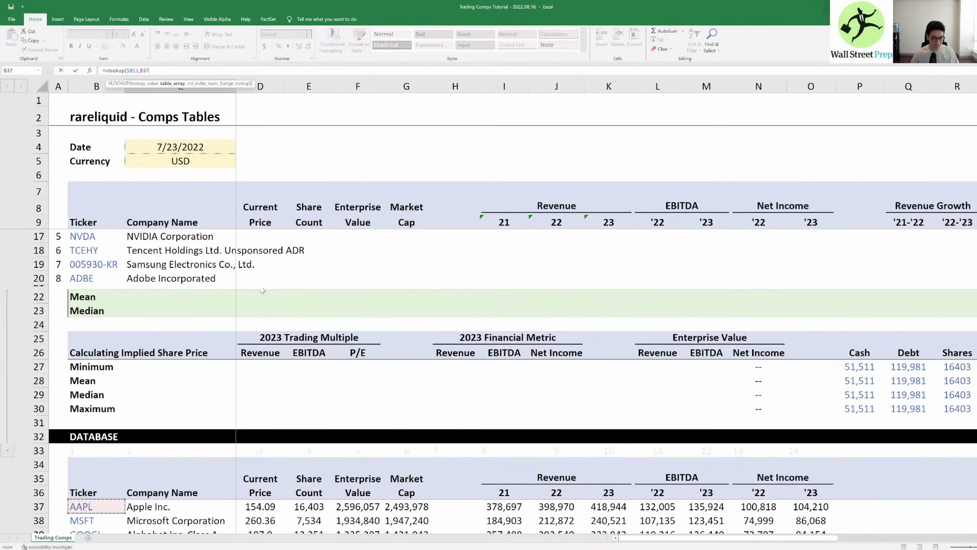
{"action": "key", "text": "ctrl+shift+Down"}
{"action": "key", "text": "ctrl+shift+Right"}
{"action": "key", "text": "ctrl+shift+Right"}
{"action": "key", "text": "ctrl+shift+Right"}
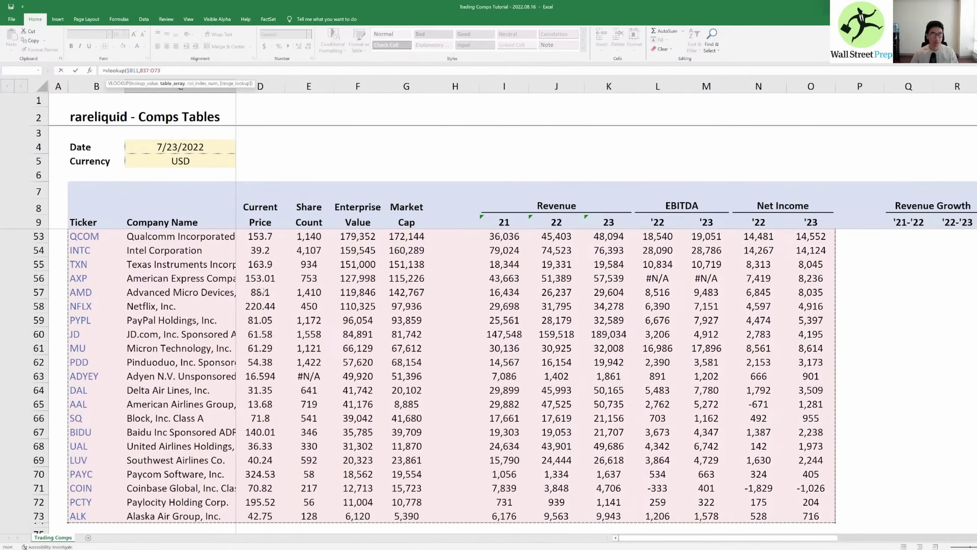
{"action": "key", "text": "F4"}
{"action": "type", "text": ","}
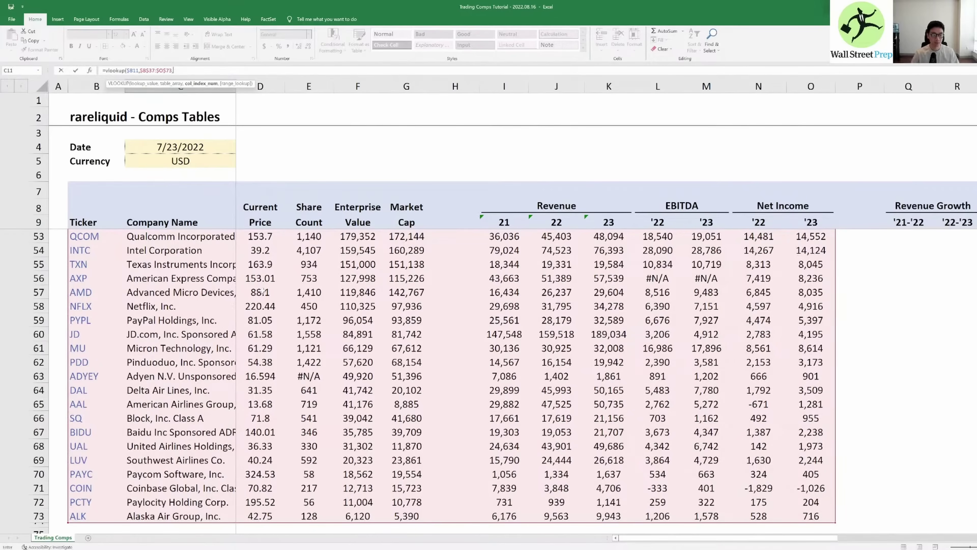
Step: Finish C11's VLOOKUP with row-locked C$33 as the column index and 0 for an exact match
{"action": "key", "text": "Down"}
{"action": "key", "text": "Down"}
{"action": "key", "text": "Down"}
{"action": "key", "text": "Down"}
{"action": "key", "text": "Down"}
{"action": "key", "text": "Down"}
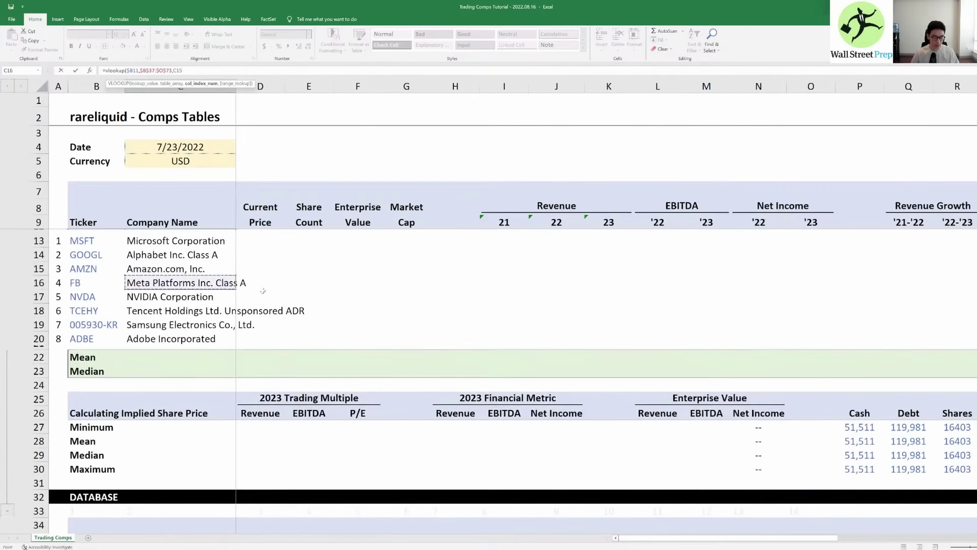
{"action": "key", "text": "Down"}
{"action": "key", "text": "Down"}
{"action": "key", "text": "Down"}
{"action": "key", "text": "Down"}
{"action": "key", "text": "Down"}
{"action": "key", "text": "Down"}
{"action": "key", "text": "Down"}
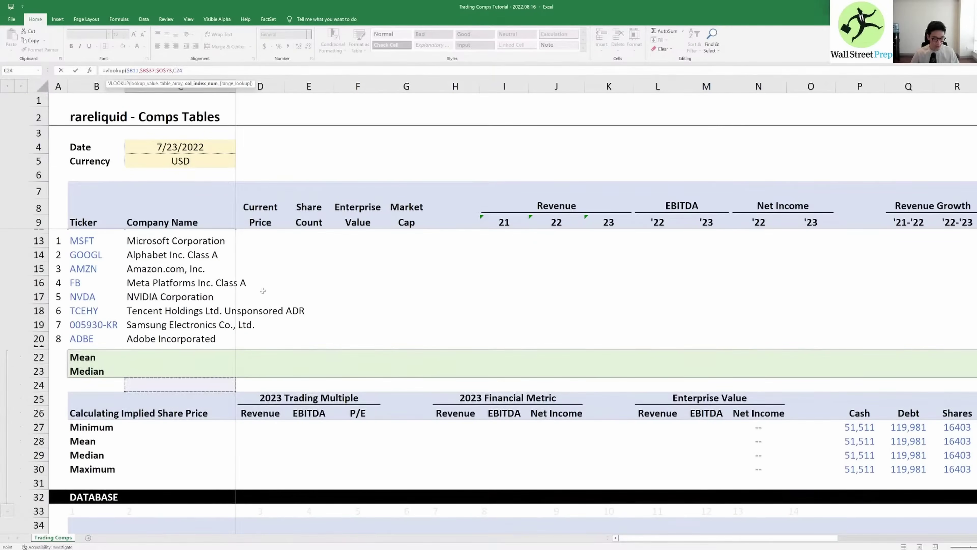
{"action": "key", "text": "Down"}
{"action": "key", "text": "Down"}
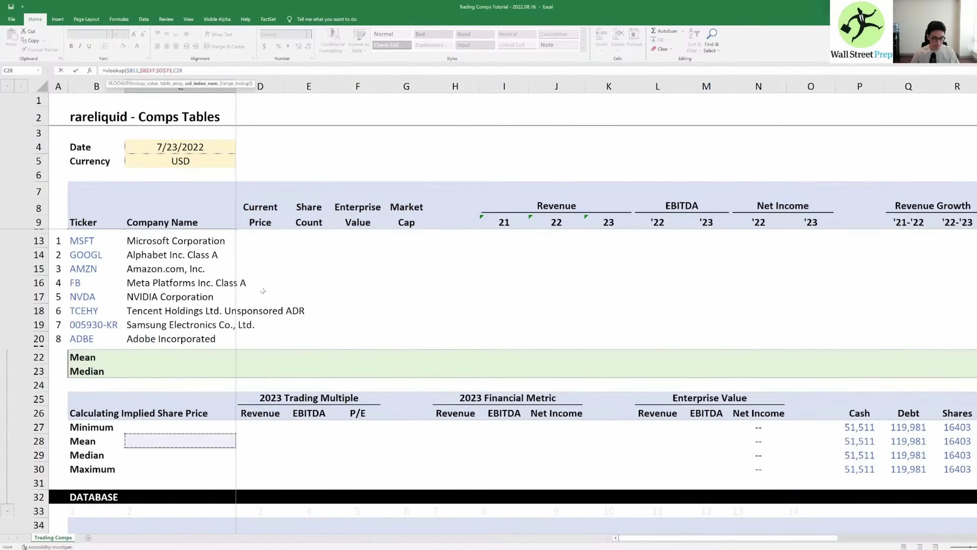
{"action": "key", "text": "Down"}
{"action": "key", "text": "Down"}
{"action": "key", "text": "Down"}
{"action": "key", "text": "Down"}
{"action": "key", "text": "Down"}
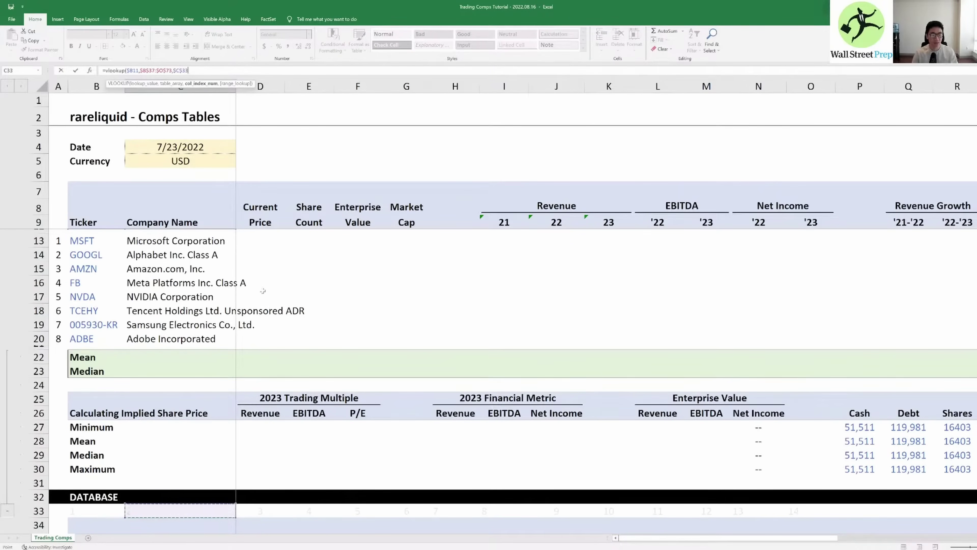
{"action": "type", "text": ","}
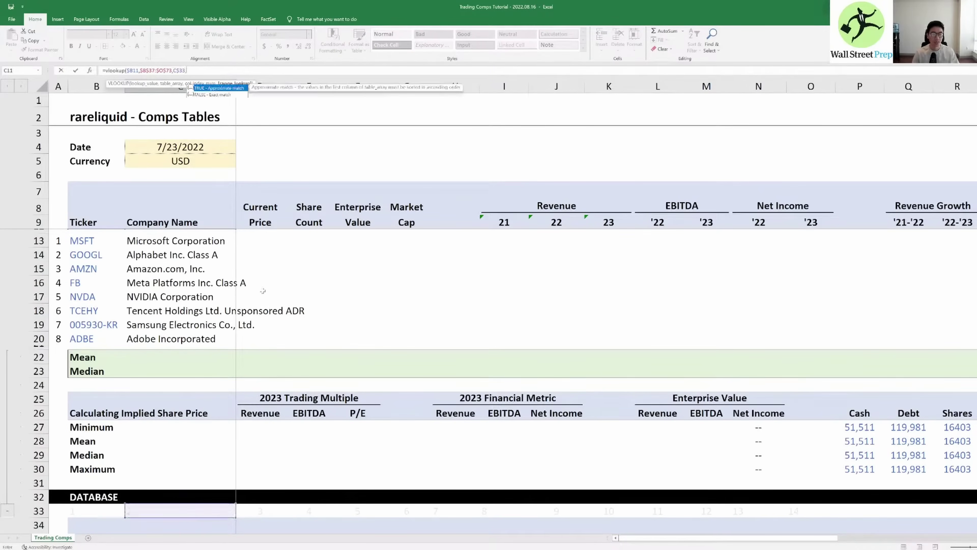
{"action": "type", "text": "0)"}
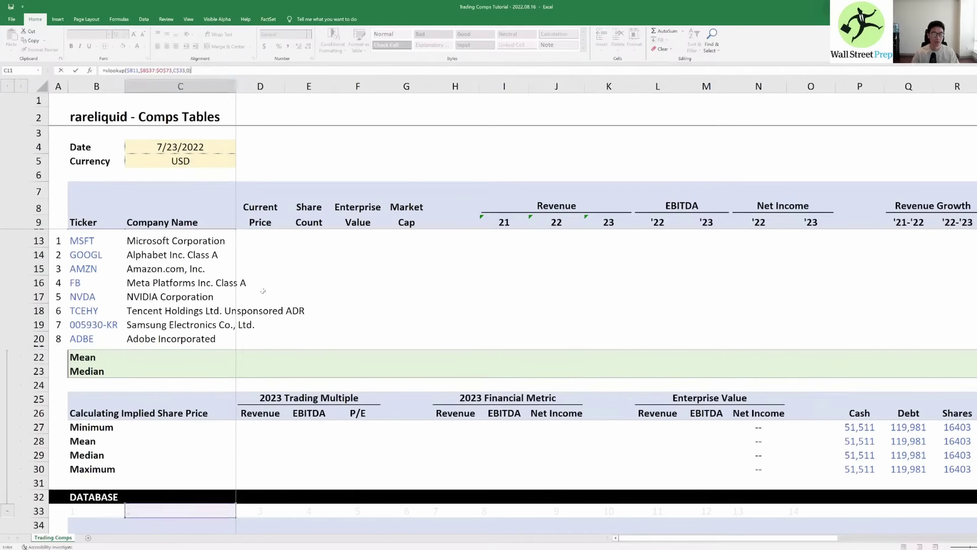
{"action": "key", "text": "Return"}
Step: Paste only C11's lookup formula into the peers' company name cells C13:C20 and recalculate the sheet
{"action": "key", "text": "Up"}
{"action": "key", "text": "Up"}
{"action": "key", "text": "Up"}
{"action": "key", "text": "Up"}
{"action": "key", "text": "Up"}
{"action": "key", "text": "Down"}
{"action": "key", "text": "Down"}
{"action": "key", "text": "Down"}
{"action": "key", "text": "Down"}
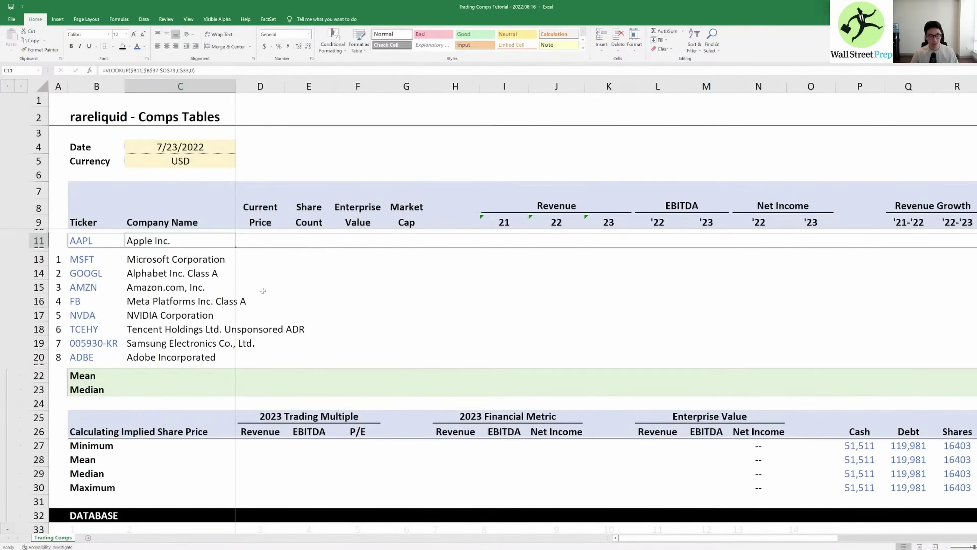
{"action": "key", "text": "ctrl+c"}
{"action": "key", "text": "Down"}
{"action": "key", "text": "Down"}
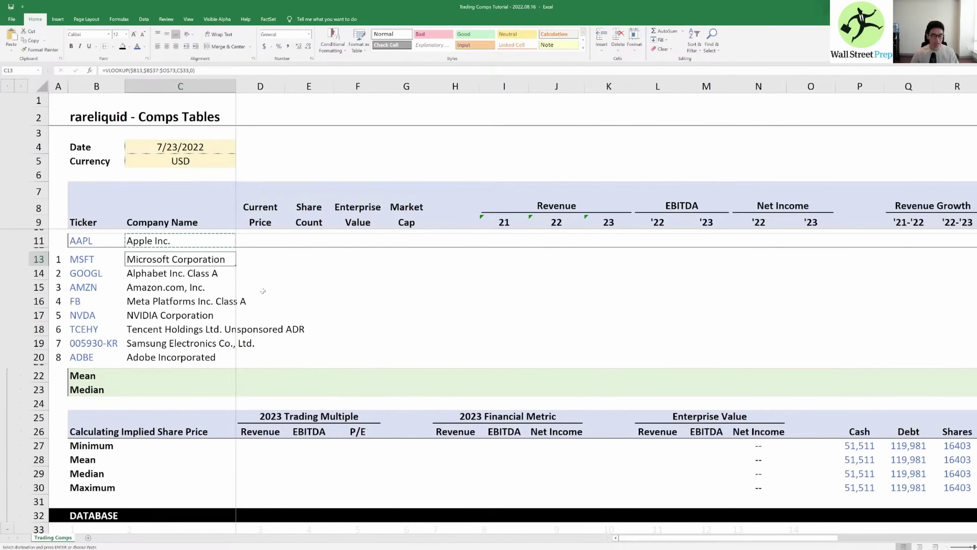
{"action": "key", "text": "ctrl+shift+Down"}
{"action": "key", "text": "ctrl+v"}
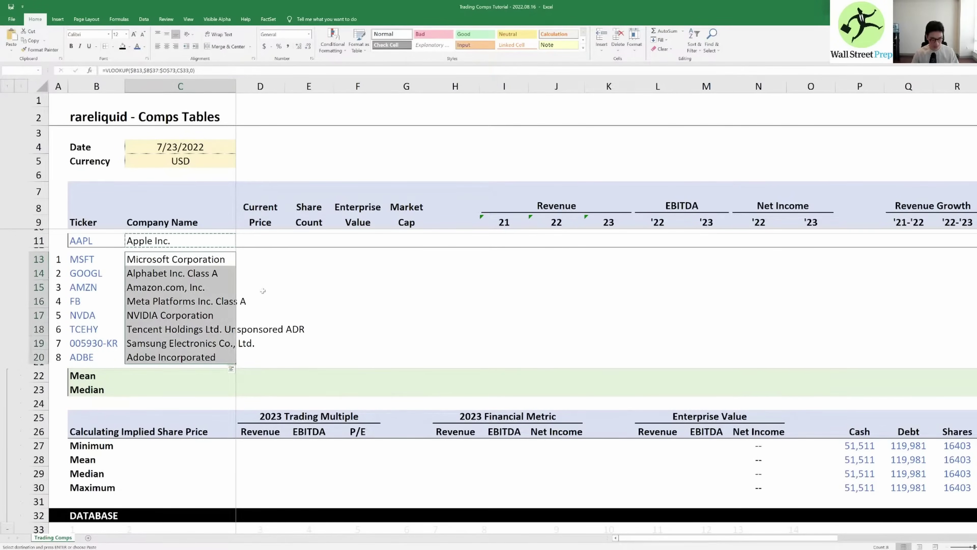
{"action": "key", "text": "alt+e"}
{"action": "key", "text": "s"}
{"action": "key", "text": "f"}
{"action": "key", "text": "Return"}
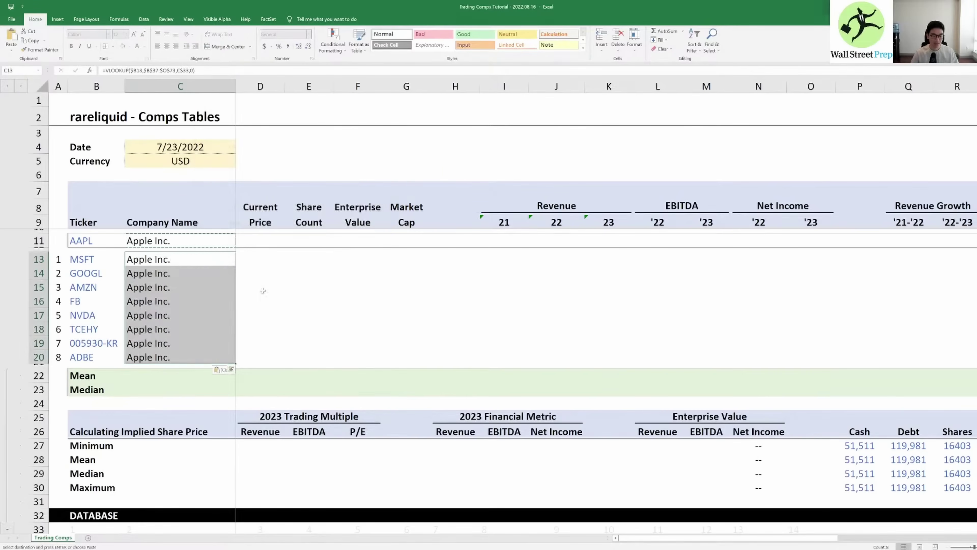
{"action": "key", "text": "F9"}
Step: Paste only C11's lookup formula across AAPL's row from current price to '23 net income, D11:O11
{"action": "key", "text": "Right"}
{"action": "key", "text": "Left"}
{"action": "key", "text": "Up"}
{"action": "key", "text": "Up"}
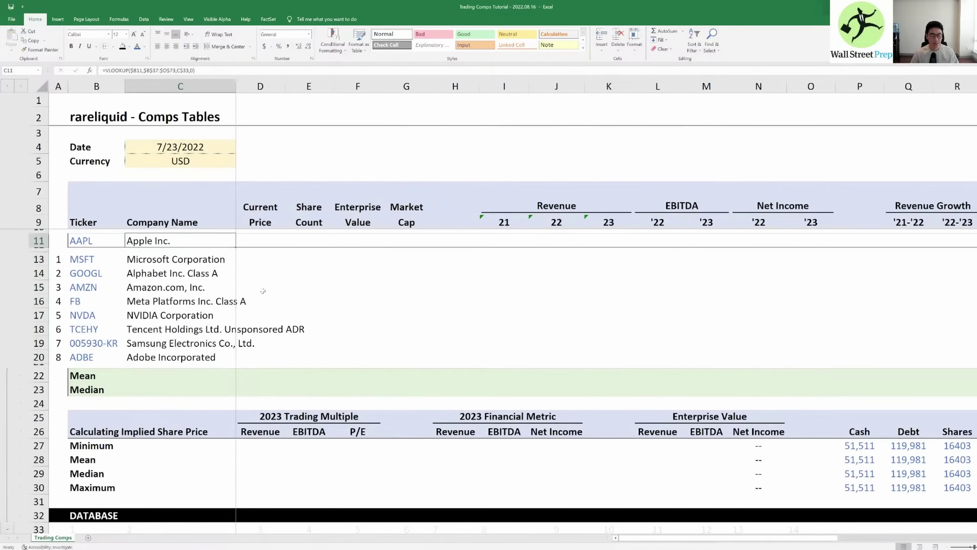
{"action": "key", "text": "ctrl+c"}
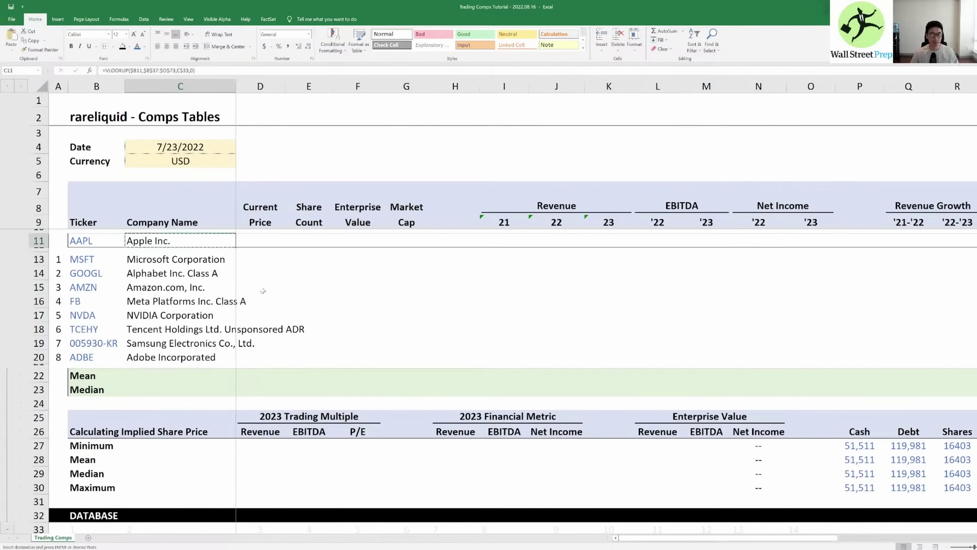
{"action": "key", "text": "Right"}
{"action": "key", "text": "shift+Right"}
{"action": "key", "text": "shift+Right"}
{"action": "key", "text": "shift+Right"}
{"action": "key", "text": "shift+Right"}
{"action": "key", "text": "shift+Right"}
{"action": "key", "text": "shift+Right"}
{"action": "key", "text": "shift+Right"}
{"action": "key", "text": "shift+Right"}
{"action": "key", "text": "shift+Right"}
{"action": "key", "text": "shift+Right"}
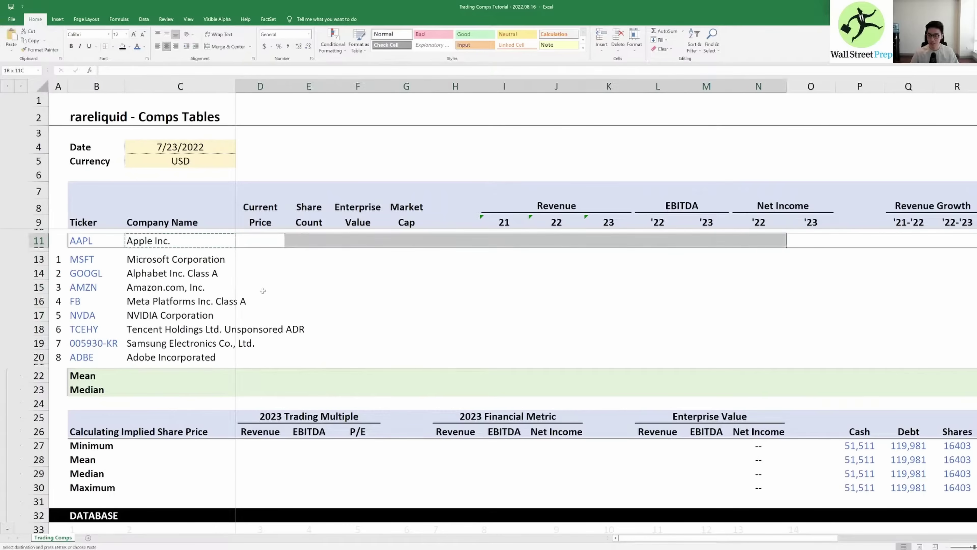
{"action": "key", "text": "shift+Right"}
{"action": "key", "text": "ctrl+alt+v"}
{"action": "key", "text": "f"}
{"action": "key", "text": "Return"}
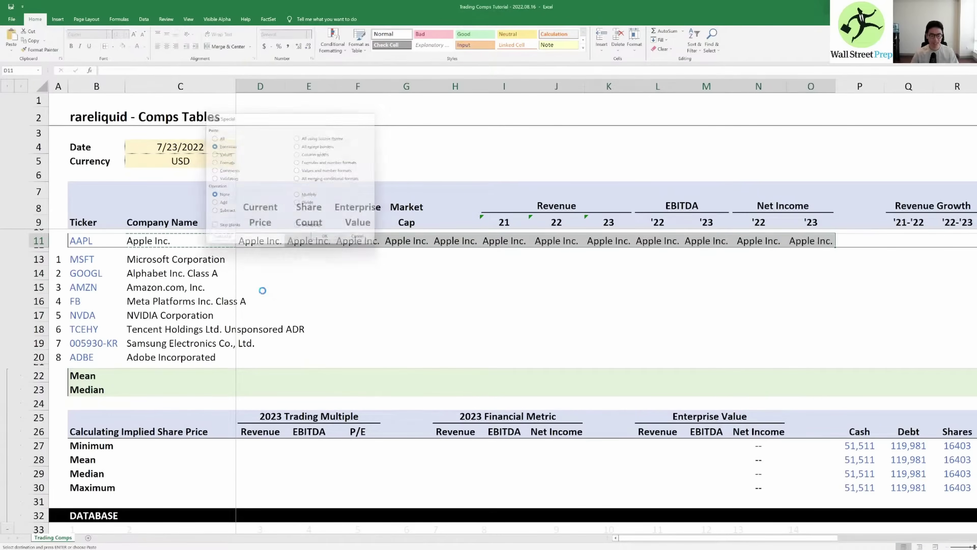
Step: Clear the lookup formula from cell H11 in the blank spacer column of AAPL's row
{"action": "key", "text": "shift+BackSpace"}
{"action": "key", "text": "Right"}
{"action": "key", "text": "Right"}
{"action": "key", "text": "Right"}
{"action": "key", "text": "Right"}
{"action": "key", "text": "Delete"}
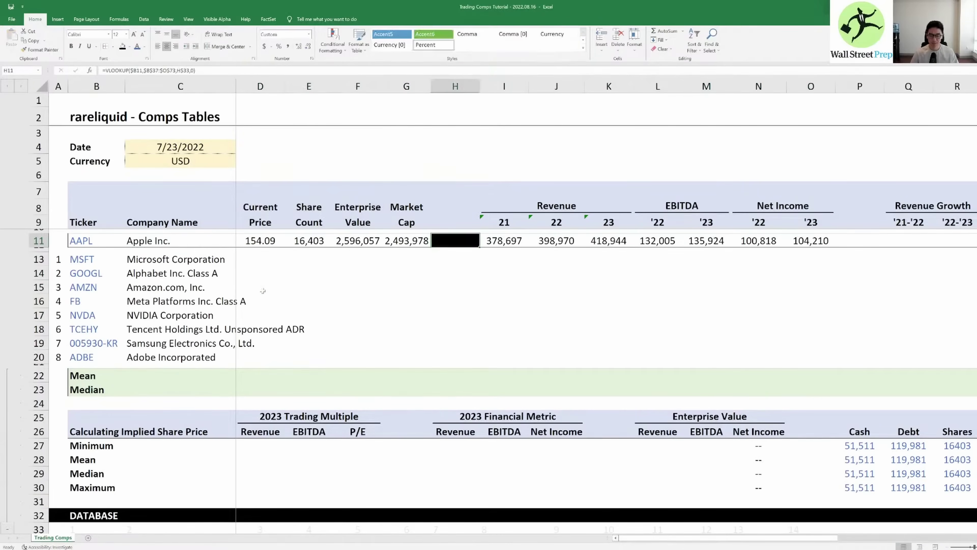
Step: Copy AAPL's lookup range D11:O11 and paste only its formulas into MSFT's row starting at D13
{"action": "key", "text": "Left"}
{"action": "key", "text": "Left"}
{"action": "key", "text": "Left"}
{"action": "key", "text": "Left"}
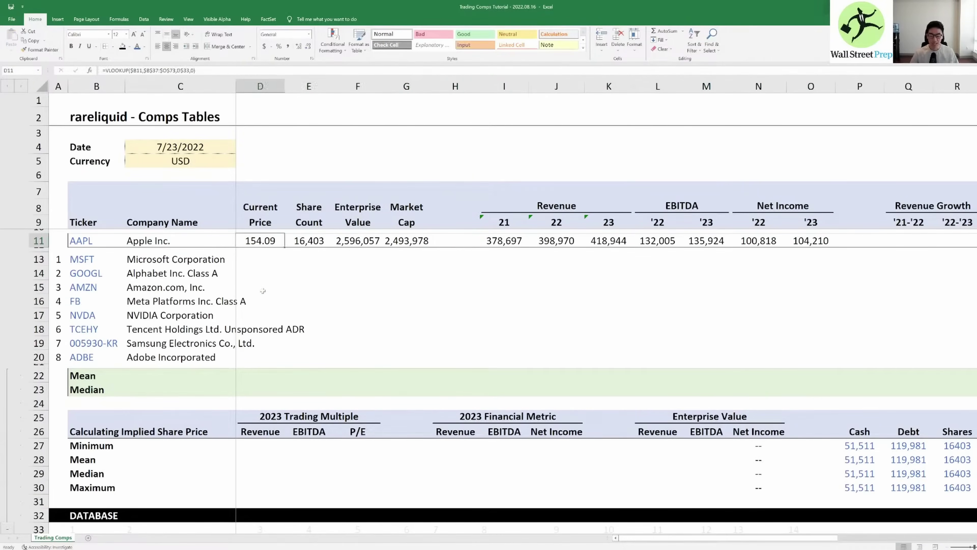
{"action": "key", "text": "shift+Right"}
{"action": "key", "text": "shift+Right"}
{"action": "key", "text": "shift+Right"}
{"action": "key", "text": "shift+Right"}
{"action": "key", "text": "shift+Right"}
{"action": "key", "text": "shift+Right"}
{"action": "key", "text": "shift+Right"}
{"action": "key", "text": "shift+Right"}
{"action": "key", "text": "shift+Right"}
{"action": "key", "text": "shift+Right"}
{"action": "key", "text": "shift+Right"}
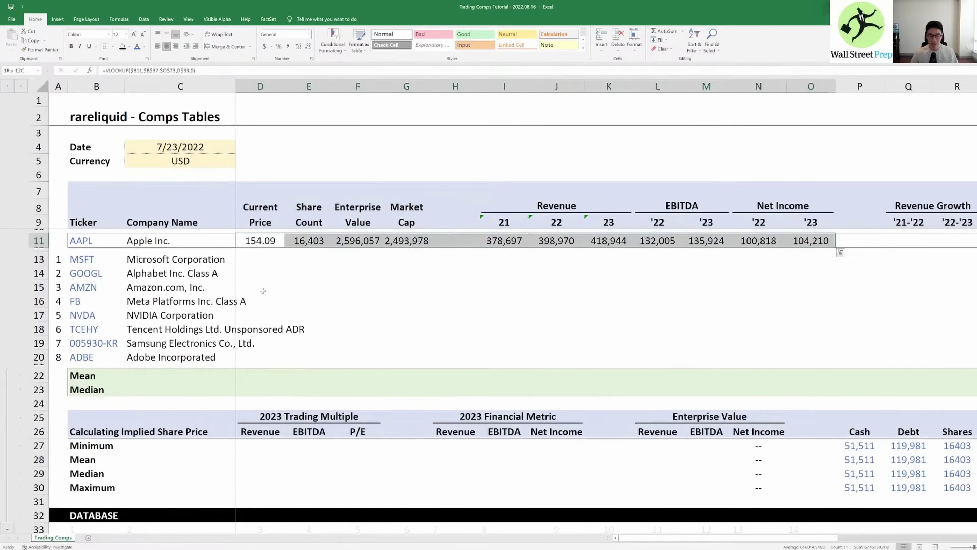
{"action": "key", "text": "ctrl+c"}
{"action": "key", "text": "Escape"}
{"action": "key", "text": "ctrl+c"}
{"action": "key", "text": "Down"}
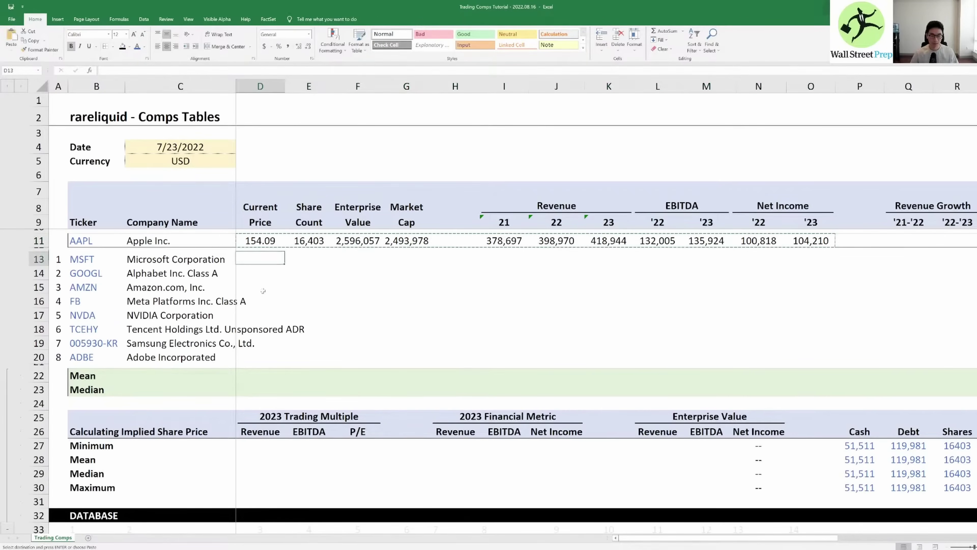
{"action": "key", "text": "alt+e"}
{"action": "key", "text": "s"}
{"action": "key", "text": "f"}
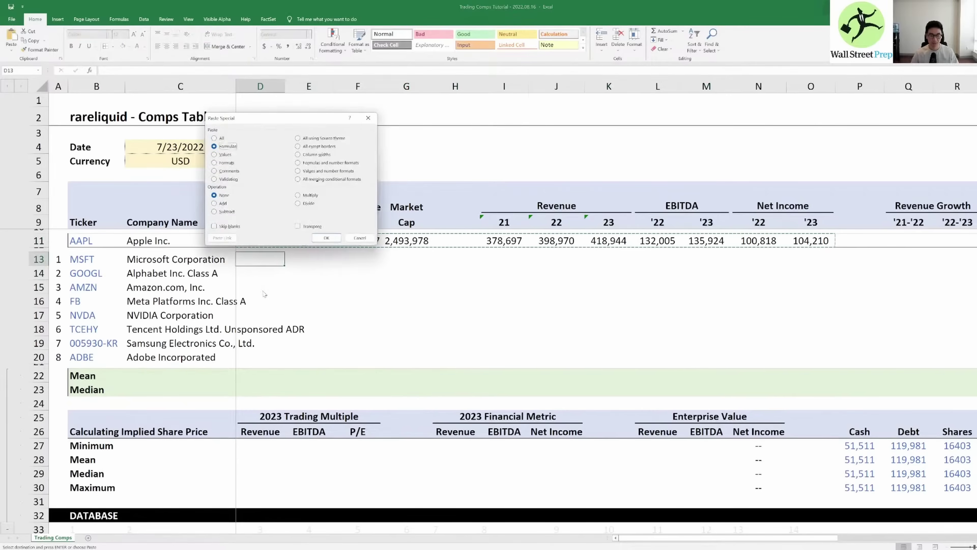
{"action": "key", "text": "Return"}
{"action": "key", "text": "Escape"}
Step: Copy MSFT's formulas in D13:O13 down through ADBE's row 20 to fill all eight peers
{"action": "key", "text": "Right"}
{"action": "key", "text": "Left"}
{"action": "key", "text": "ctrl+shift+Right"}
{"action": "key", "text": "ctrl+shift+Right"}
{"action": "key", "text": "ctrl+shift+Right"}
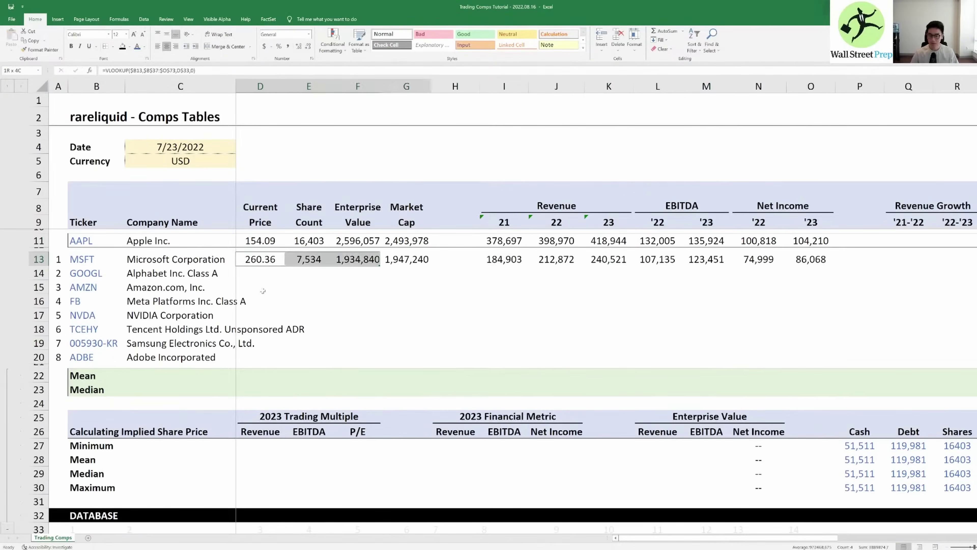
{"action": "key", "text": "ctrl+c"}
{"action": "key", "text": "shift+Down"}
{"action": "key", "text": "shift+Down"}
{"action": "key", "text": "shift+Down"}
{"action": "key", "text": "shift+Down"}
{"action": "key", "text": "shift+Down"}
{"action": "key", "text": "shift+Down"}
{"action": "key", "text": "shift+Down"}
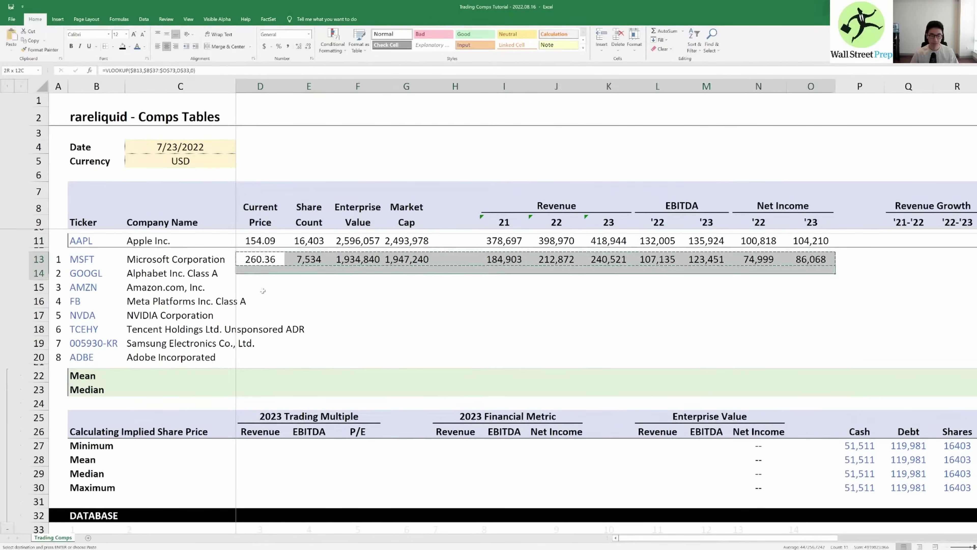
{"action": "key", "text": "Return"}
Step: Check MSFT's pulled figures in row 13, from share count through the revenue columns
{"action": "key", "text": "Right"}
{"action": "key", "text": "Right"}
{"action": "key", "text": "Right"}
{"action": "key", "text": "Right"}
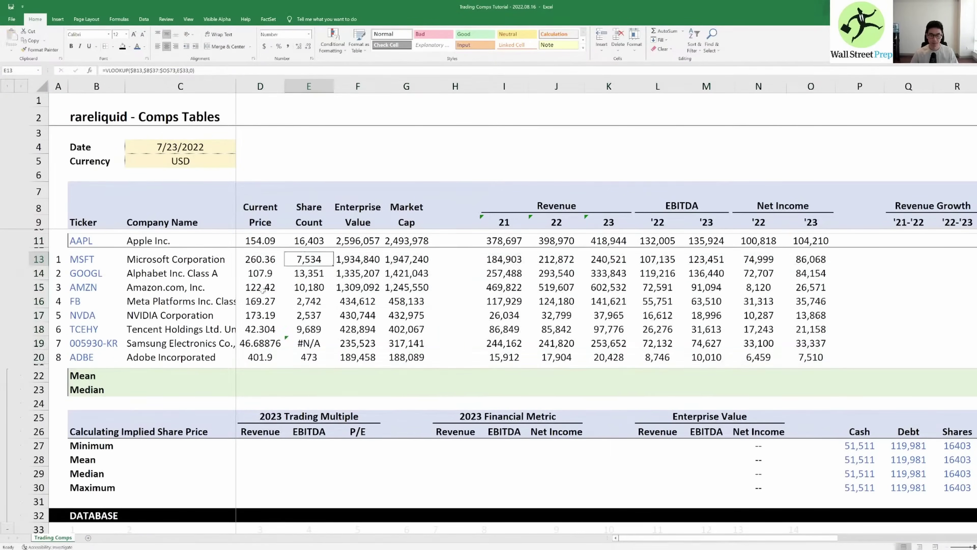
{"action": "key", "text": "Right"}
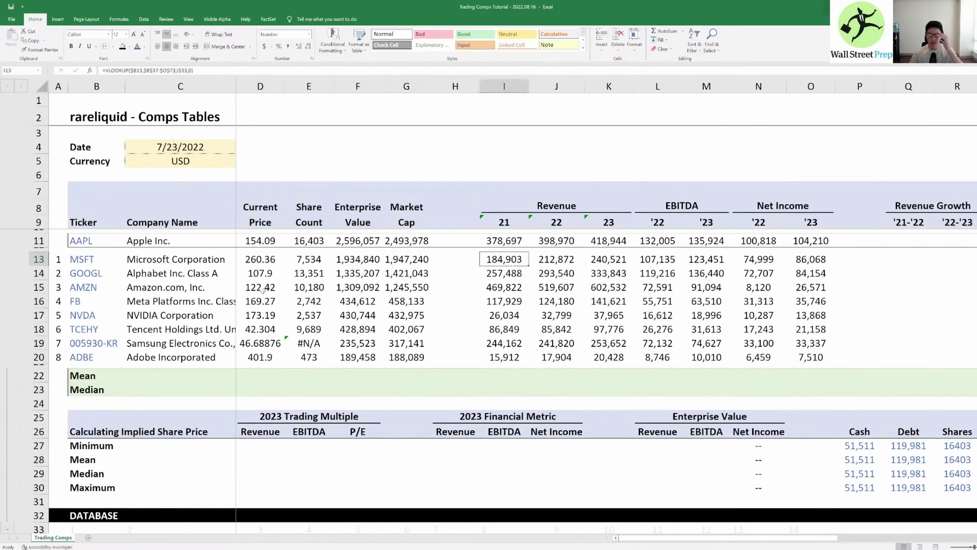
{"action": "key", "text": "Right"}
{"action": "key", "text": "Left"}
{"action": "key", "text": "Left"}
{"action": "key", "text": "Right"}
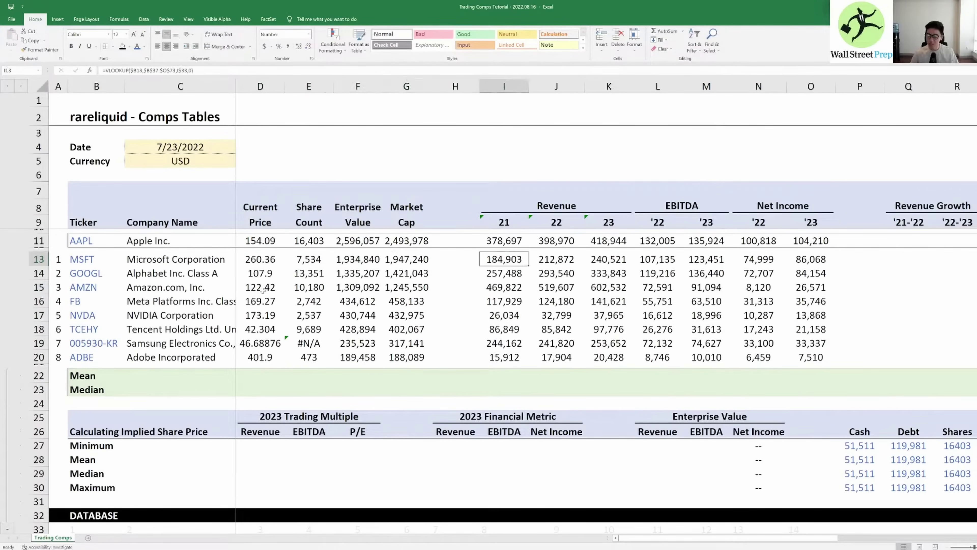
{"action": "key", "text": "Right"}
{"action": "key", "text": "Left"}
{"action": "key", "text": "Left"}
{"action": "key", "text": "Right"}
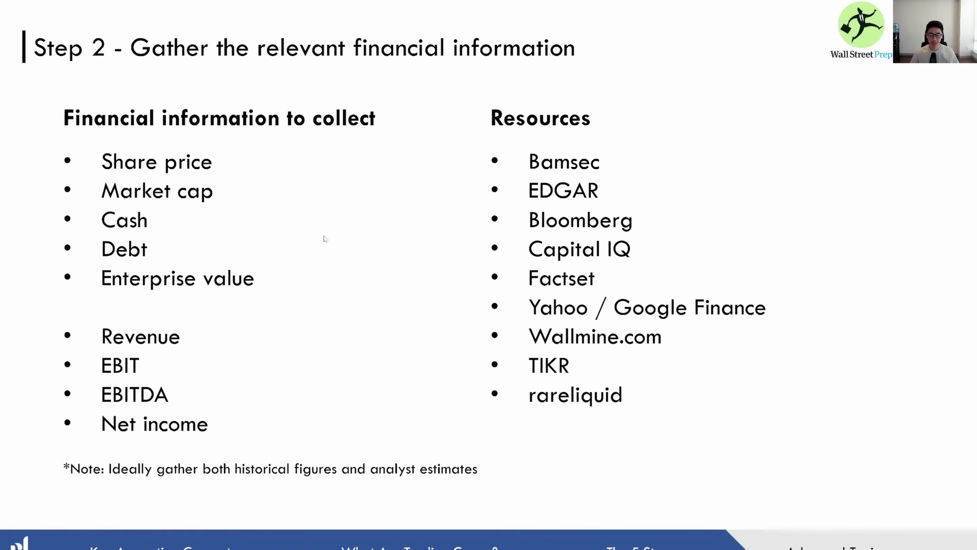
{"action": "key", "text": "Right"}
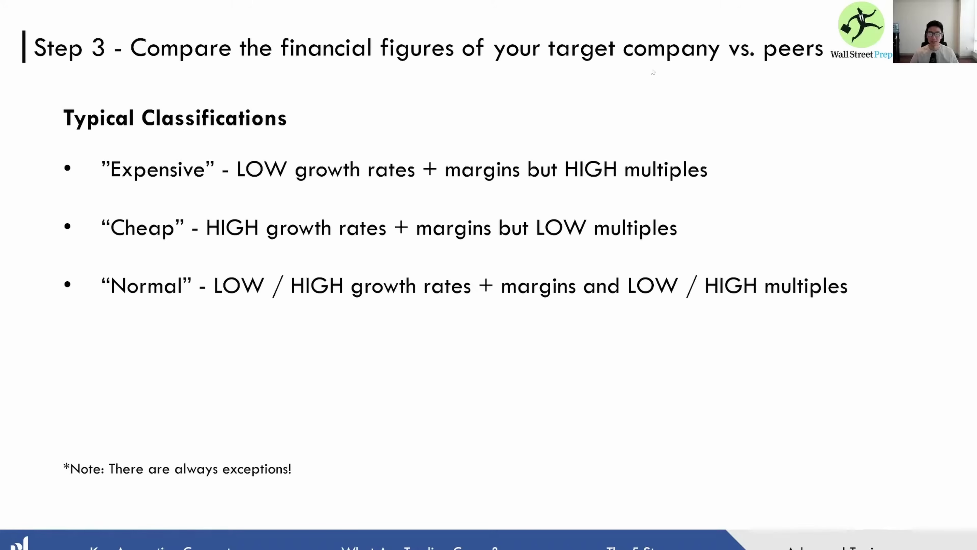
{"action": "key", "text": "Left"}
{"action": "key", "text": "Right"}
{"action": "key", "text": "Right"}
{"action": "key", "text": "Left"}
{"action": "key", "text": "alt+Tab"}
Step: Examine AAPL's row across the empty revenue growth, EBITDA margin, profit margin and trading multiple columns
{"action": "key", "text": "Right"}
{"action": "key", "text": "Right"}
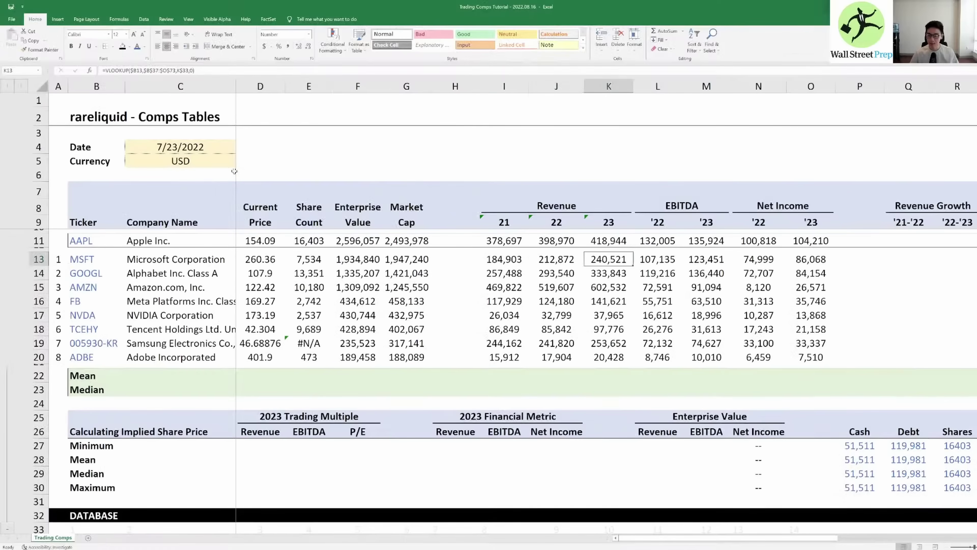
{"action": "key", "text": "Right"}
{"action": "key", "text": "Right"}
{"action": "key", "text": "Up"}
{"action": "key", "text": "Right"}
{"action": "key", "text": "Right"}
{"action": "key", "text": "Right"}
{"action": "key", "text": "Right"}
{"action": "key", "text": "Right"}
{"action": "key", "text": "Right"}
{"action": "key", "text": "Right"}
{"action": "key", "text": "Right"}
{"action": "key", "text": "Right"}
{"action": "key", "text": "Right"}
{"action": "key", "text": "Right"}
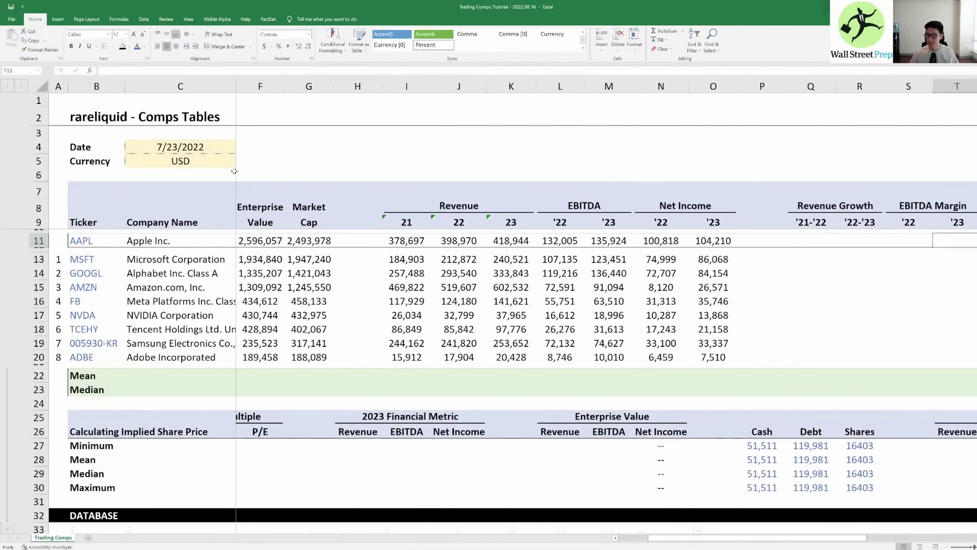
{"action": "key", "text": "Right"}
{"action": "key", "text": "Right"}
{"action": "key", "text": "Right"}
{"action": "key", "text": "Right"}
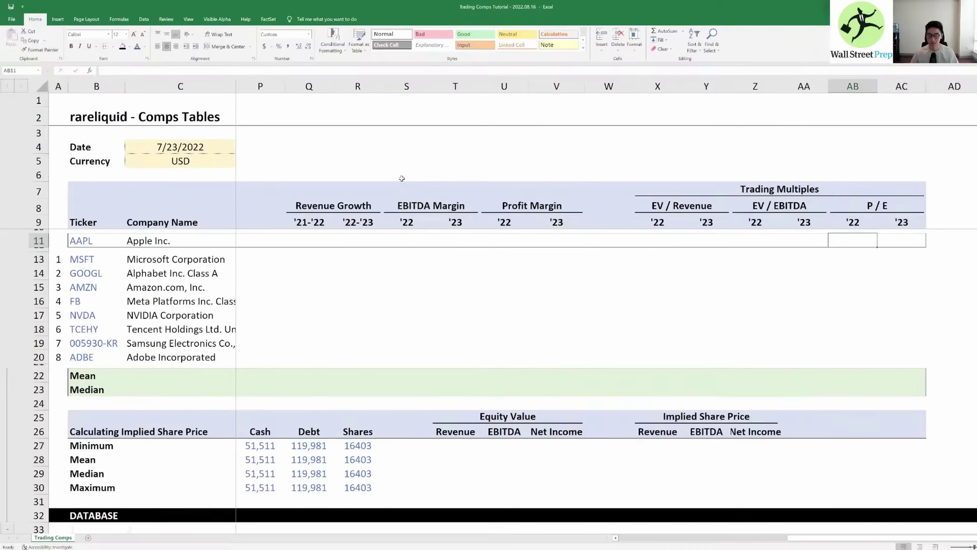
Step: Review AAPL's row back from the trading multiples, past the margin and growth columns, to current price in D11
{"action": "key", "text": "Left"}
{"action": "key", "text": "Left"}
{"action": "key", "text": "Left"}
{"action": "key", "text": "Left"}
{"action": "key", "text": "Left"}
{"action": "key", "text": "Left"}
{"action": "key", "text": "Left"}
{"action": "key", "text": "Left"}
{"action": "key", "text": "Left"}
{"action": "key", "text": "Left"}
{"action": "key", "text": "Left"}
{"action": "key", "text": "Left"}
{"action": "key", "text": "Left"}
{"action": "key", "text": "Left"}
{"action": "key", "text": "Left"}
{"action": "key", "text": "Left"}
{"action": "key", "text": "Left"}
{"action": "key", "text": "Left"}
{"action": "key", "text": "Left"}
{"action": "key", "text": "Left"}
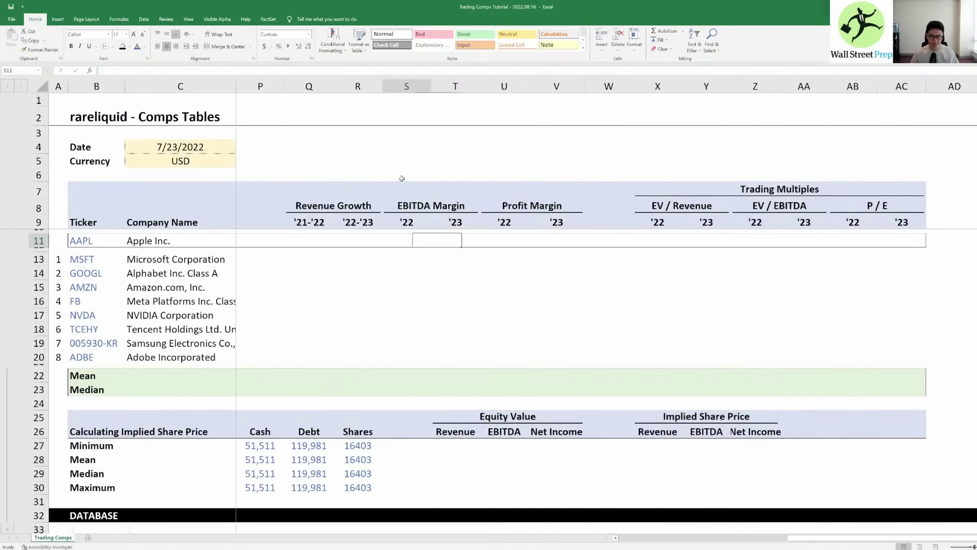
{"action": "key", "text": "Right"}
{"action": "key", "text": "Right"}
{"action": "key", "text": "Right"}
{"action": "key", "text": "Right"}
{"action": "key", "text": "Left"}
{"action": "key", "text": "Left"}
{"action": "key", "text": "Left"}
{"action": "key", "text": "Left"}
{"action": "key", "text": "Left"}
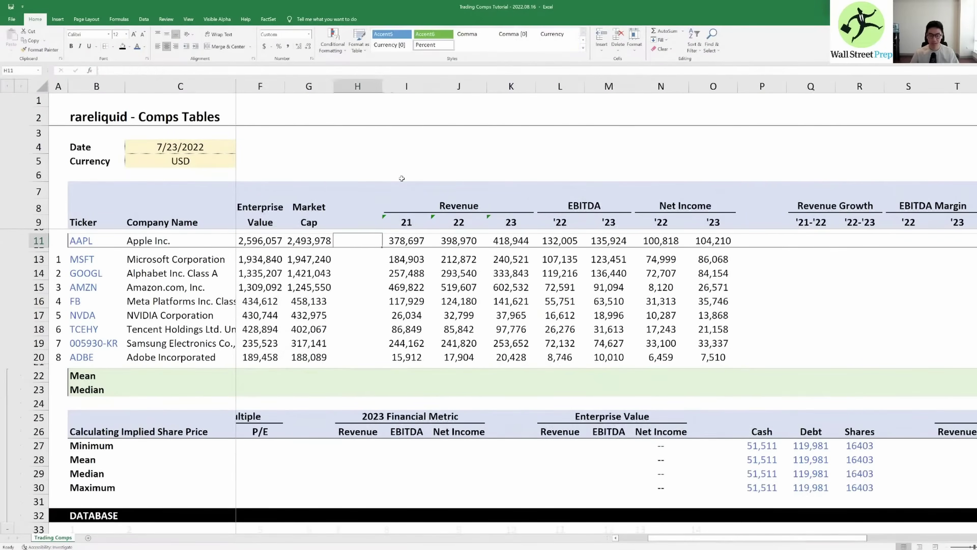
{"action": "key", "text": "Left"}
{"action": "key", "text": "Left"}
{"action": "key", "text": "Left"}
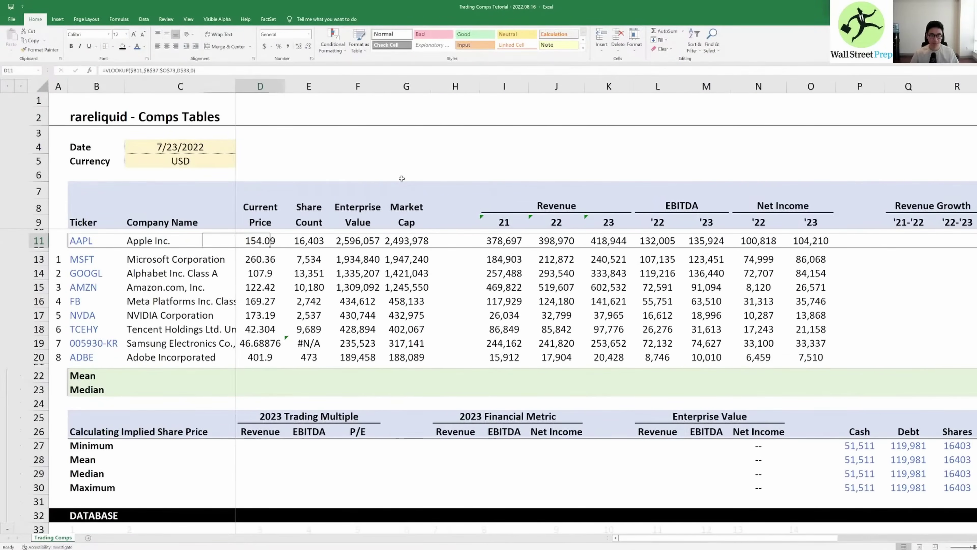
Step: Review AAPL's share count, enterprise value, market cap, revenue, EBITDA and net income up to the '21-'22 revenue growth cell Q11
{"action": "key", "text": "Right"}
{"action": "key", "text": "Right"}
{"action": "key", "text": "Right"}
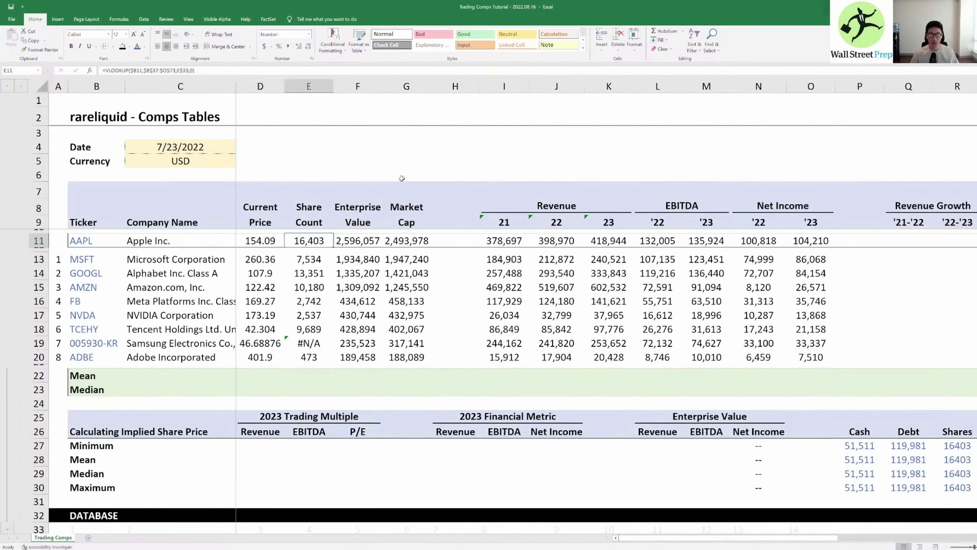
{"action": "key", "text": "Right"}
{"action": "key", "text": "Right"}
{"action": "key", "text": "Right"}
{"action": "key", "text": "Right"}
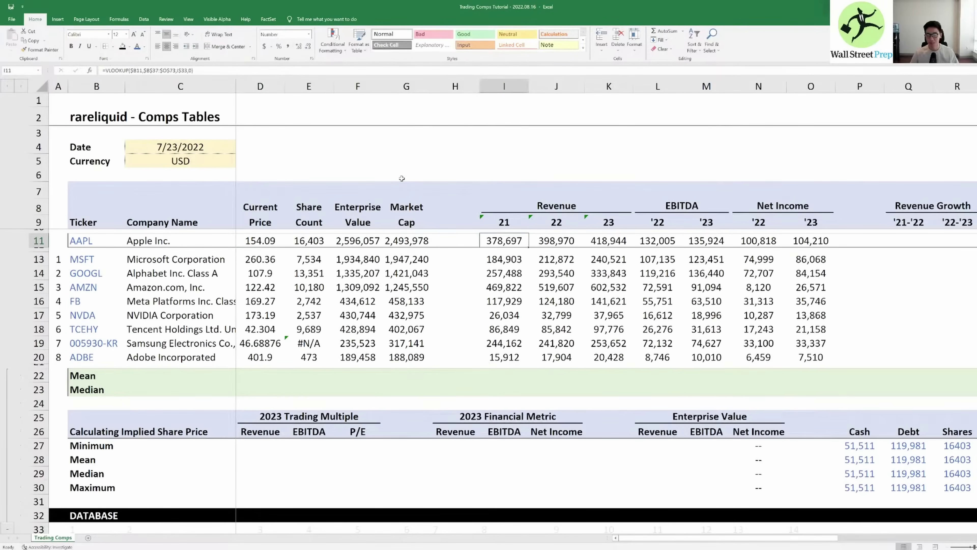
{"action": "key", "text": "Right"}
{"action": "key", "text": "Right"}
{"action": "key", "text": "Right"}
{"action": "key", "text": "Right"}
{"action": "key", "text": "Right"}
{"action": "key", "text": "Right"}
{"action": "key", "text": "Right"}
{"action": "key", "text": "Right"}
{"action": "key", "text": "Right"}
{"action": "key", "text": "Right"}
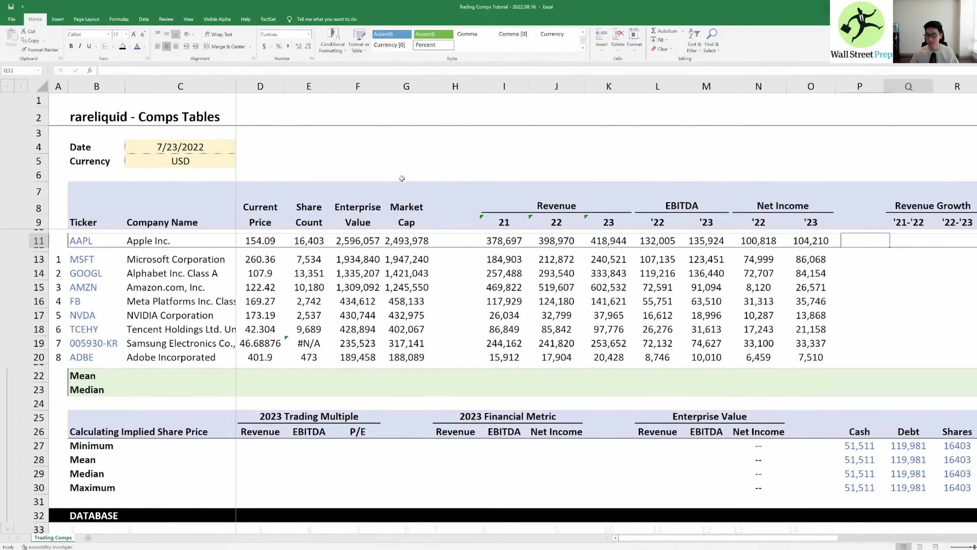
Step: Examine AAPL's empty growth, margin and EV / Revenue columns in row 11, returning to the '21-'22 revenue growth cell Q11
{"action": "key", "text": "Right"}
{"action": "key", "text": "Right"}
{"action": "key", "text": "Right"}
{"action": "key", "text": "Right"}
{"action": "key", "text": "Right"}
{"action": "key", "text": "Right"}
{"action": "key", "text": "Right"}
{"action": "key", "text": "Right"}
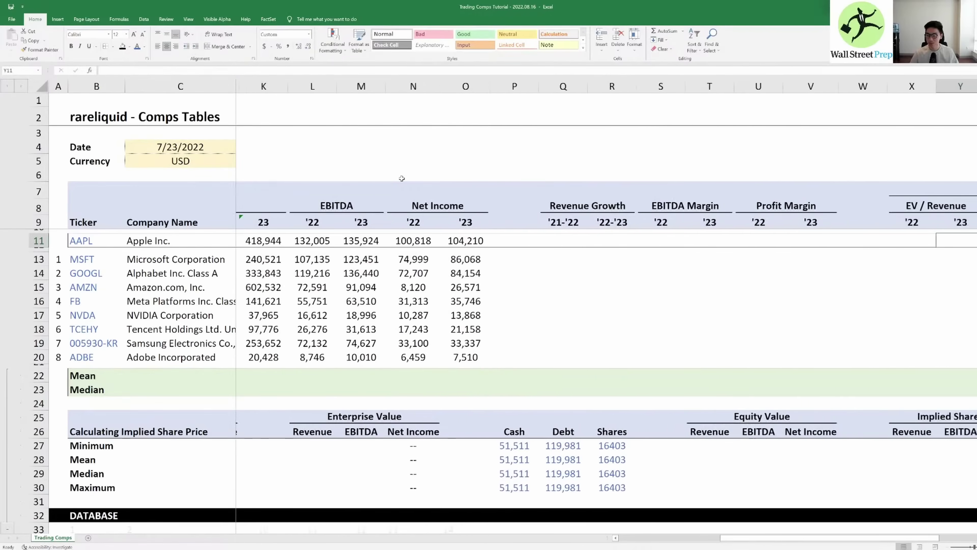
{"action": "key", "text": "Left"}
{"action": "key", "text": "Left"}
{"action": "key", "text": "Left"}
{"action": "key", "text": "Left"}
{"action": "key", "text": "Left"}
{"action": "key", "text": "Left"}
{"action": "key", "text": "Left"}
{"action": "key", "text": "Left"}
{"action": "key", "text": "Left"}
{"action": "key", "text": "Left"}
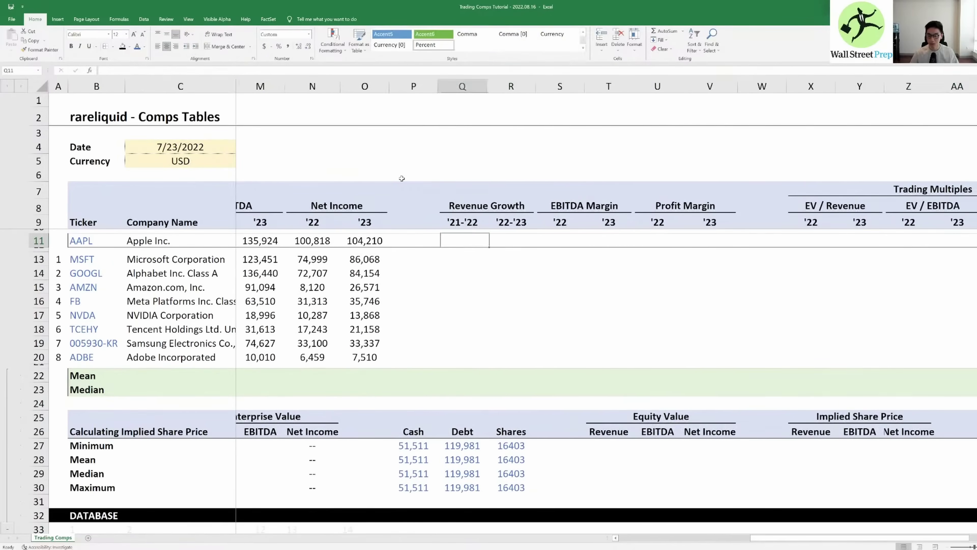
Step: Examine AAPL's row from revenue growth through the margins and trading multiples to the '23 P/E cell AC11
{"action": "key", "text": "Right"}
{"action": "key", "text": "Right"}
{"action": "key", "text": "Right"}
{"action": "key", "text": "Right"}
{"action": "key", "text": "Right"}
{"action": "key", "text": "Right"}
{"action": "key", "text": "Right"}
{"action": "key", "text": "Right"}
{"action": "key", "text": "Right"}
{"action": "key", "text": "Right"}
{"action": "key", "text": "Right"}
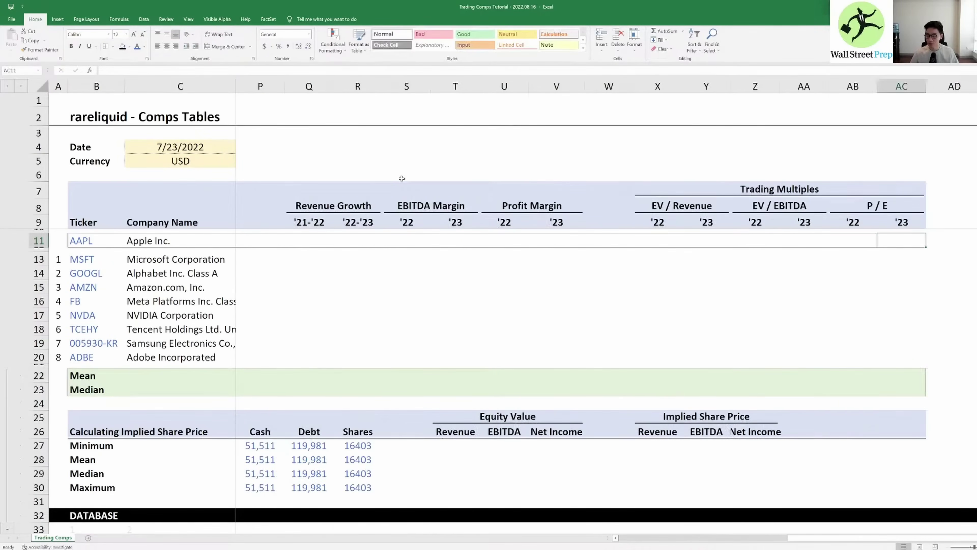
Step: Review AAPL's row back from the '23 P/E column, past the income and revenue figures, to market cap in G11
{"action": "key", "text": "Left"}
{"action": "key", "text": "Left"}
{"action": "key", "text": "Left"}
{"action": "key", "text": "Left"}
{"action": "key", "text": "Left"}
{"action": "key", "text": "Left"}
{"action": "key", "text": "Left"}
{"action": "key", "text": "Left"}
{"action": "key", "text": "Left"}
{"action": "key", "text": "Left"}
{"action": "key", "text": "Left"}
{"action": "key", "text": "Left"}
{"action": "key", "text": "Left"}
{"action": "key", "text": "Left"}
{"action": "key", "text": "Left"}
{"action": "key", "text": "Left"}
{"action": "key", "text": "Left"}
{"action": "key", "text": "Left"}
{"action": "key", "text": "Left"}
{"action": "key", "text": "Left"}
Step: Calculate AAPL's '21-'22 revenue growth in Q11 with the formula =J11/I11-1
{"action": "key", "text": "Right"}
{"action": "key", "text": "Right"}
{"action": "key", "text": "Right"}
{"action": "key", "text": "Right"}
{"action": "key", "text": "Right"}
{"action": "key", "text": "Right"}
{"action": "key", "text": "Right"}
{"action": "key", "text": "Right"}
{"action": "key", "text": "Right"}
{"action": "key", "text": "Right"}
{"action": "key", "text": "Right"}
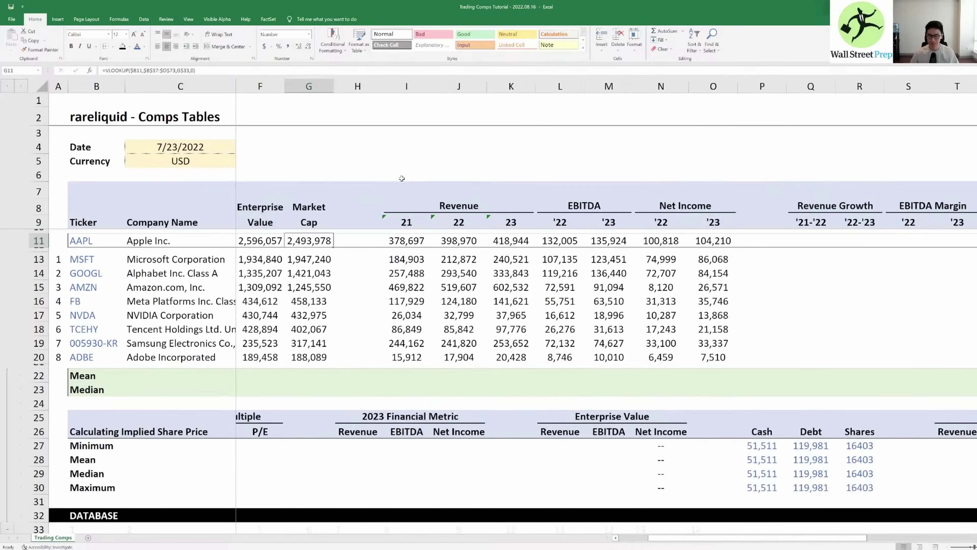
{"action": "type", "text": "="}
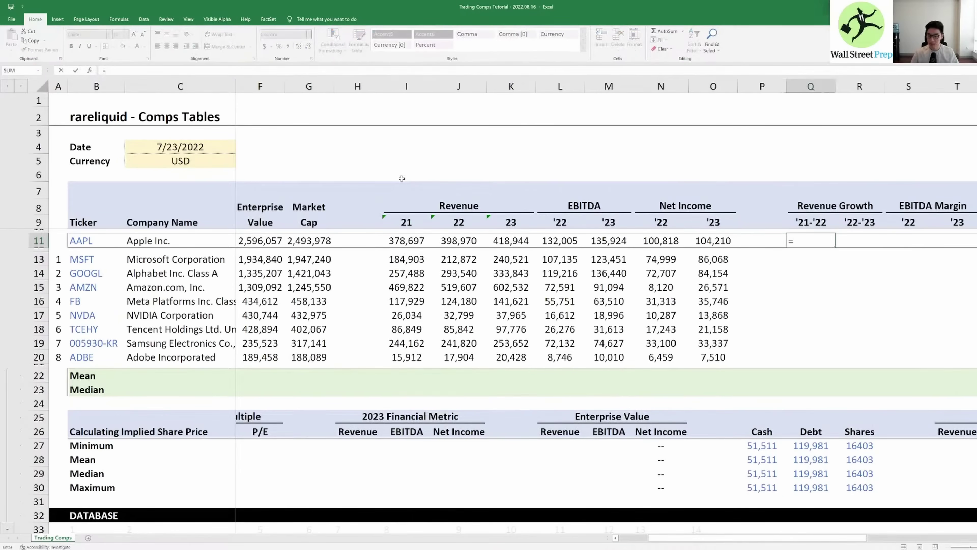
{"action": "key", "text": "Left"}
{"action": "key", "text": "Left"}
{"action": "key", "text": "Left"}
{"action": "key", "text": "Left"}
{"action": "key", "text": "Left"}
{"action": "key", "text": "Left"}
{"action": "key", "text": "Left"}
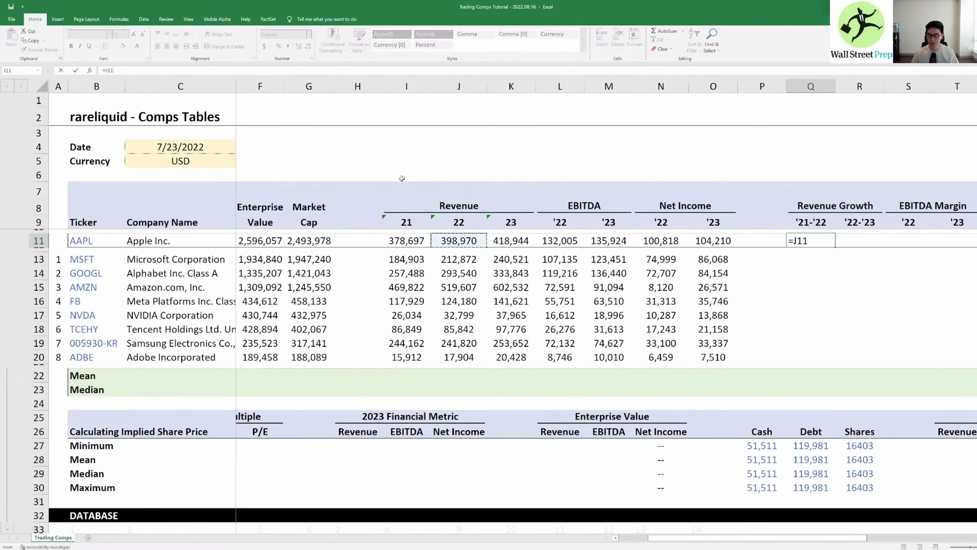
{"action": "type", "text": "/"}
{"action": "key", "text": "Left"}
{"action": "key", "text": "Left"}
{"action": "key", "text": "Left"}
{"action": "key", "text": "Left"}
{"action": "key", "text": "Left"}
{"action": "key", "text": "Left"}
{"action": "key", "text": "Left"}
{"action": "key", "text": "Left"}
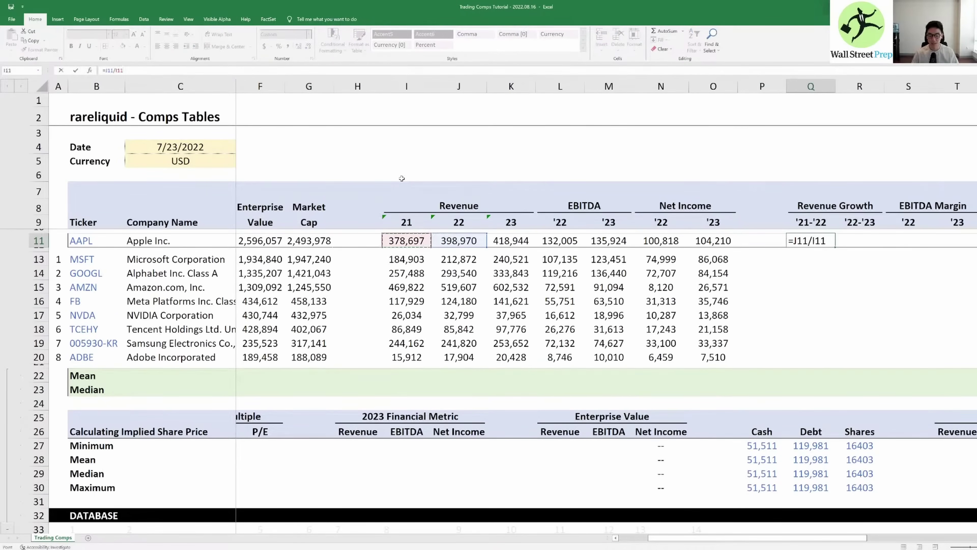
{"action": "type", "text": "-1"}
{"action": "key", "text": "ctrl+Return"}
Step: Copy AAPL's revenue growth formula from Q11 into the '22-'23 growth cell R11
{"action": "key", "text": "ctrl+c"}
{"action": "key", "text": "Right"}
{"action": "key", "text": "ctrl+v"}
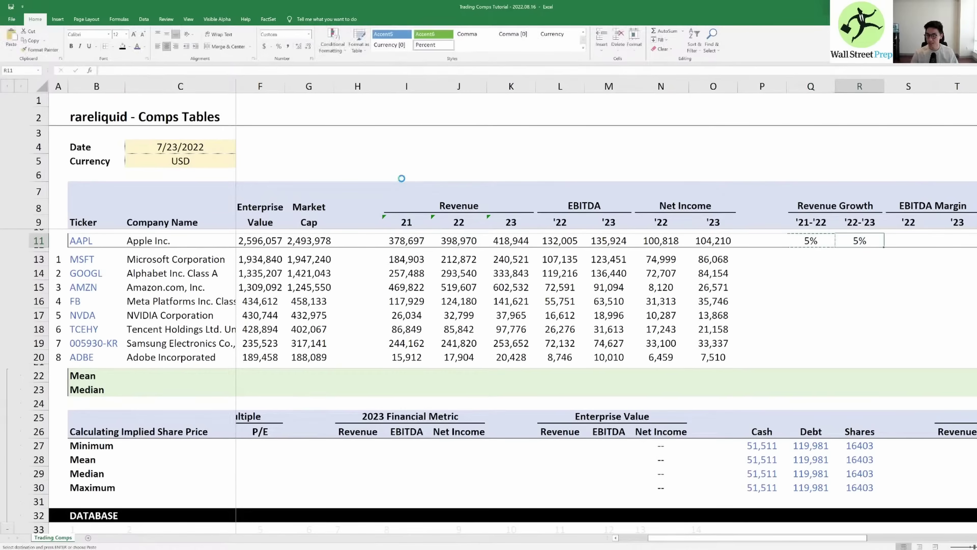
{"action": "key", "text": "Escape"}
Step: Calculate AAPL's '22 EBITDA margin in S11 by dividing '22 EBITDA by '22 revenue, =L11/J11
{"action": "key", "text": "Right"}
{"action": "type", "text": "="}
{"action": "key", "text": "Left"}
{"action": "key", "text": "Left"}
{"action": "key", "text": "Left"}
{"action": "key", "text": "Left"}
{"action": "key", "text": "Left"}
{"action": "key", "text": "Left"}
{"action": "key", "text": "Left"}
{"action": "key", "text": "Left"}
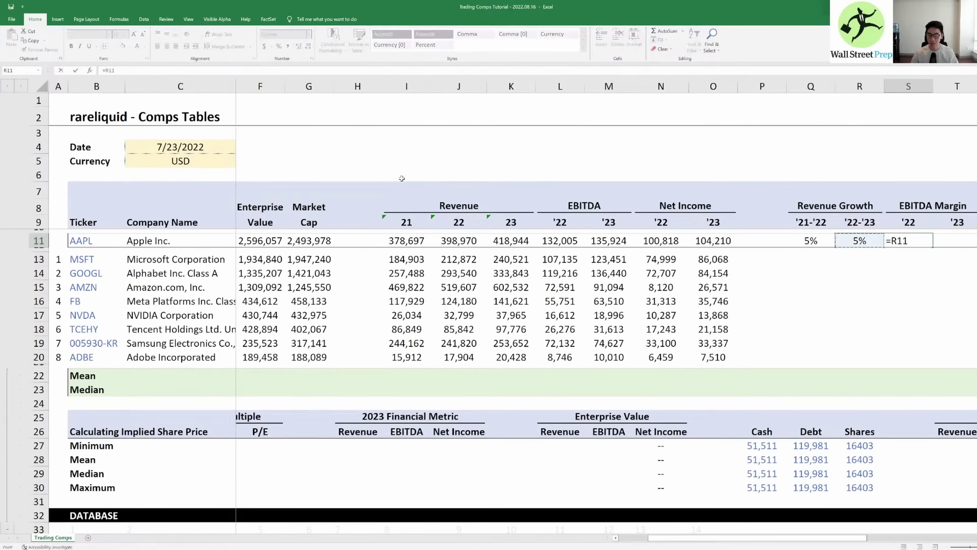
{"action": "key", "text": "Right"}
{"action": "type", "text": "/"}
{"action": "key", "text": "Left"}
{"action": "key", "text": "Left"}
{"action": "key", "text": "Left"}
{"action": "key", "text": "Left"}
{"action": "key", "text": "Left"}
{"action": "key", "text": "Left"}
{"action": "key", "text": "Left"}
{"action": "key", "text": "Left"}
{"action": "key", "text": "Left"}
{"action": "key", "text": "Left"}
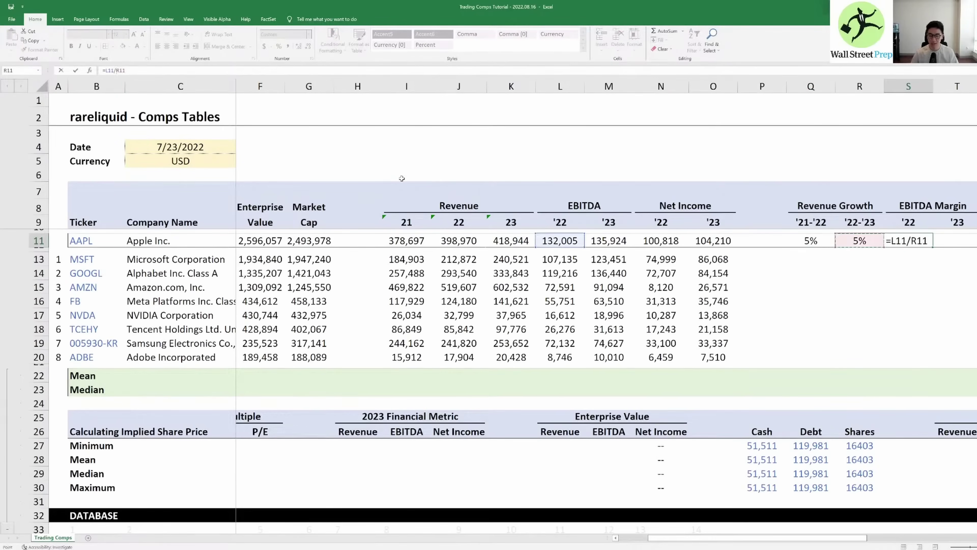
{"action": "key", "text": "Right"}
{"action": "key", "text": "ctrl+Return"}
Step: Copy AAPL's EBITDA margin formula from S11 into the '23 margin cell T11
{"action": "key", "text": "ctrl+c"}
{"action": "key", "text": "Right"}
{"action": "key", "text": "ctrl+v"}
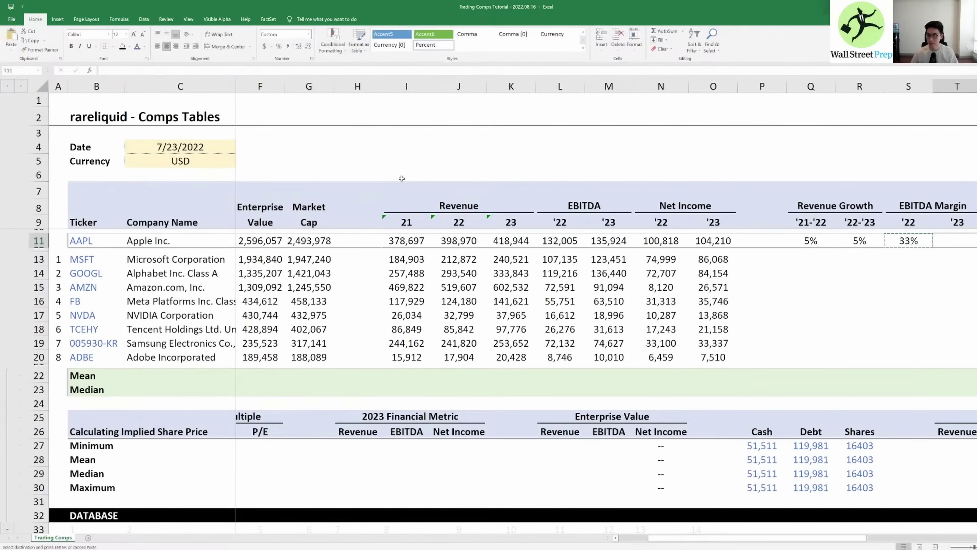
{"action": "key", "text": "Escape"}
Step: Calculate AAPL's '22 profit margin in U11 by dividing '22 net income by '22 revenue, =N11/J11
{"action": "key", "text": "Right"}
{"action": "key", "text": "Right"}
{"action": "key", "text": "Left"}
{"action": "type", "text": "="}
{"action": "key", "text": "Left"}
{"action": "key", "text": "Left"}
{"action": "key", "text": "Left"}
{"action": "key", "text": "Left"}
{"action": "key", "text": "Left"}
{"action": "key", "text": "Left"}
{"action": "key", "text": "Left"}
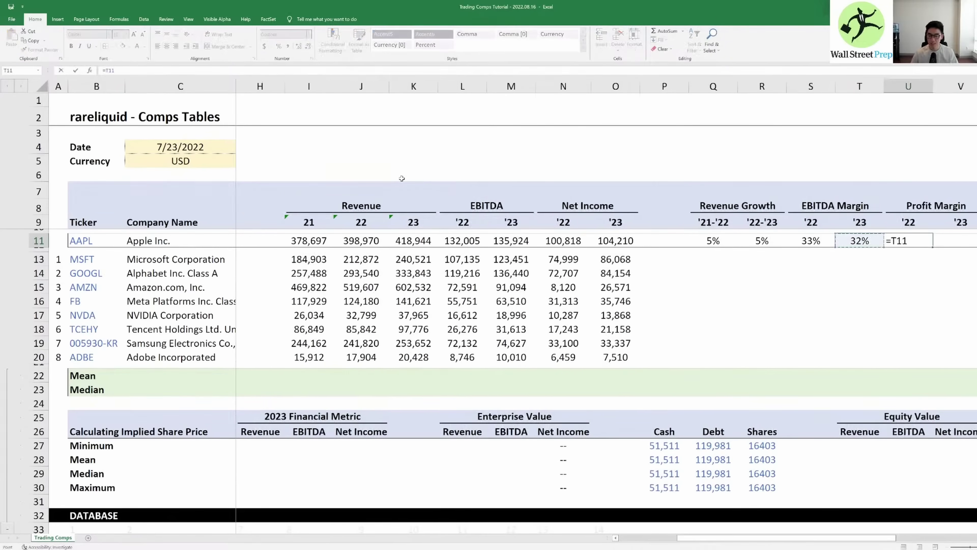
{"action": "type", "text": "/"}
{"action": "key", "text": "Left"}
{"action": "key", "text": "Left"}
{"action": "key", "text": "Left"}
{"action": "key", "text": "Left"}
{"action": "key", "text": "Left"}
{"action": "key", "text": "Left"}
{"action": "key", "text": "Left"}
{"action": "key", "text": "Left"}
{"action": "key", "text": "Left"}
{"action": "key", "text": "Left"}
{"action": "key", "text": "Left"}
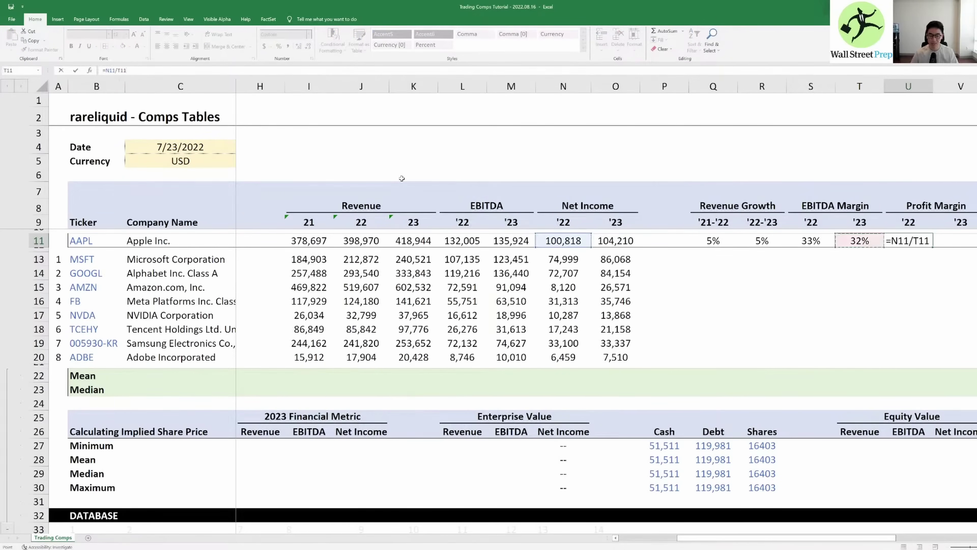
{"action": "key", "text": "ctrl+Return"}
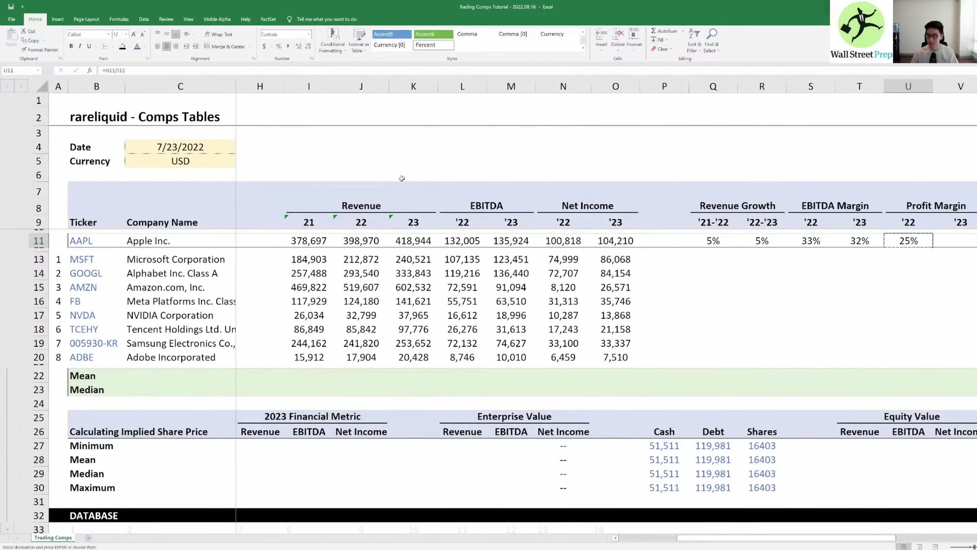
Step: Copy AAPL's profit margin formula from U11 into the '23 margin cell V11
{"action": "key", "text": "ctrl+c"}
{"action": "key", "text": "Right"}
{"action": "key", "text": "ctrl+v"}
{"action": "key", "text": "Escape"}
Step: Review AAPL's growth and margin formulas and the empty trading multiple columns, ending at the '22 EV / Revenue cell X11
{"action": "key", "text": "Left"}
{"action": "key", "text": "Left"}
{"action": "key", "text": "Right"}
{"action": "key", "text": "Right"}
{"action": "key", "text": "Right"}
{"action": "key", "text": "Right"}
{"action": "key", "text": "Right"}
{"action": "key", "text": "Right"}
{"action": "key", "text": "Right"}
{"action": "key", "text": "Right"}
{"action": "key", "text": "Right"}
{"action": "key", "text": "Right"}
{"action": "key", "text": "Right"}
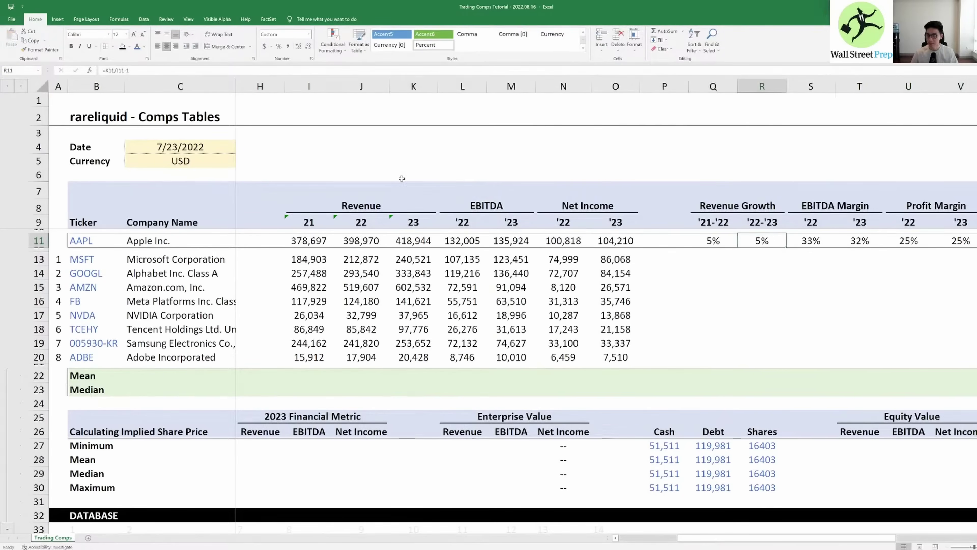
{"action": "key", "text": "Right"}
{"action": "key", "text": "Right"}
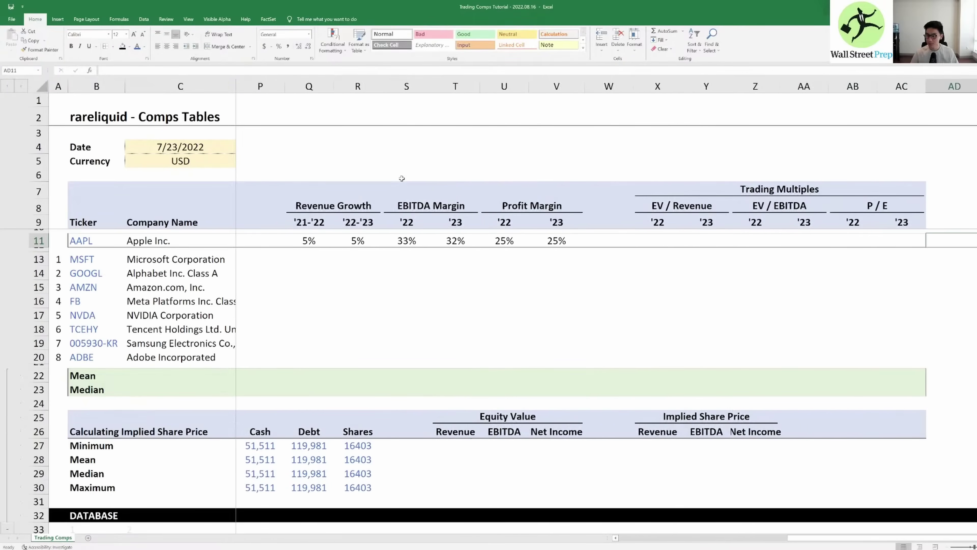
{"action": "key", "text": "Left"}
{"action": "key", "text": "Left"}
{"action": "key", "text": "Left"}
{"action": "key", "text": "Left"}
{"action": "key", "text": "Left"}
{"action": "key", "text": "Left"}
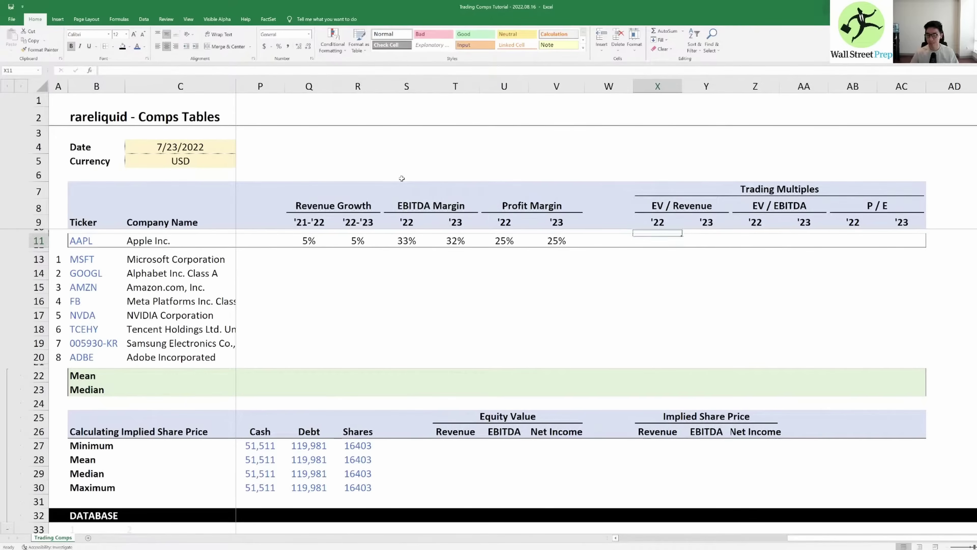
Step: Calculate AAPL's '22 EV / Revenue in X11 by dividing enterprise value by '22 revenue, =F11/J11
{"action": "key", "text": "Right"}
{"action": "key", "text": "Right"}
{"action": "key", "text": "Right"}
{"action": "key", "text": "Right"}
{"action": "key", "text": "Left"}
{"action": "key", "text": "Left"}
{"action": "key", "text": "Left"}
{"action": "key", "text": "Left"}
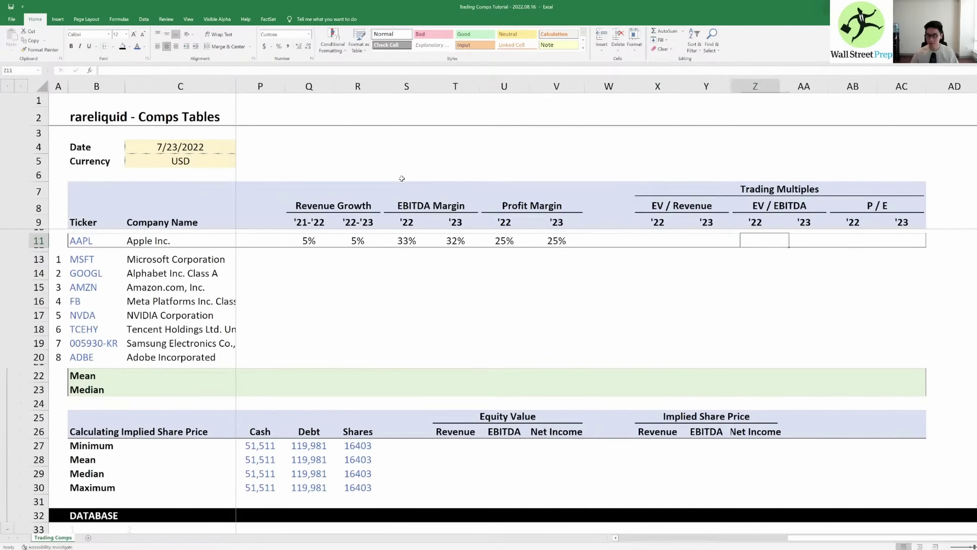
{"action": "type", "text": "="}
{"action": "key", "text": "Left"}
{"action": "key", "text": "Left"}
{"action": "key", "text": "Left"}
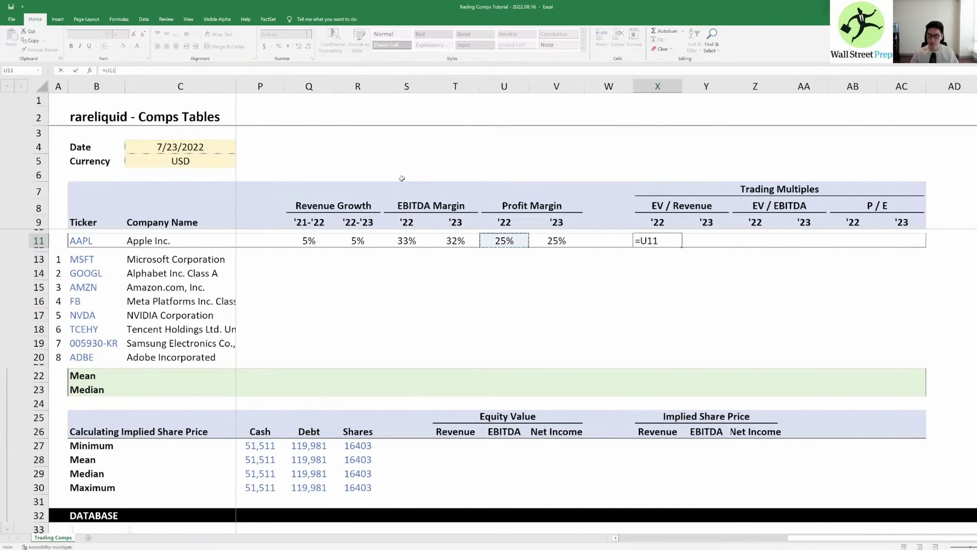
{"action": "key", "text": "Left"}
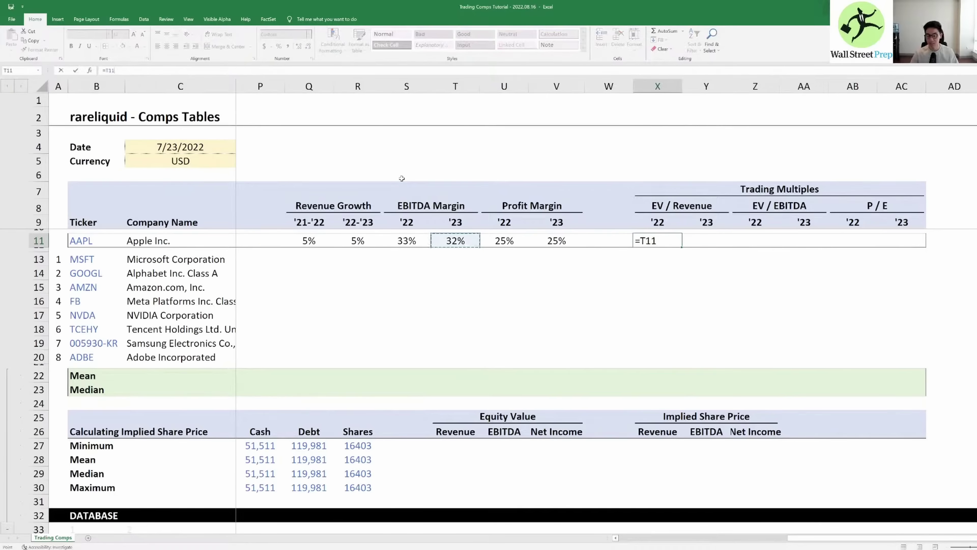
{"action": "key", "text": "Right"}
{"action": "key", "text": "Right"}
{"action": "key", "text": "Right"}
{"action": "key", "text": "Left"}
{"action": "key", "text": "Left"}
{"action": "key", "text": "Left"}
{"action": "key", "text": "Left"}
{"action": "key", "text": "Left"}
{"action": "key", "text": "Left"}
{"action": "key", "text": "Left"}
{"action": "key", "text": "Left"}
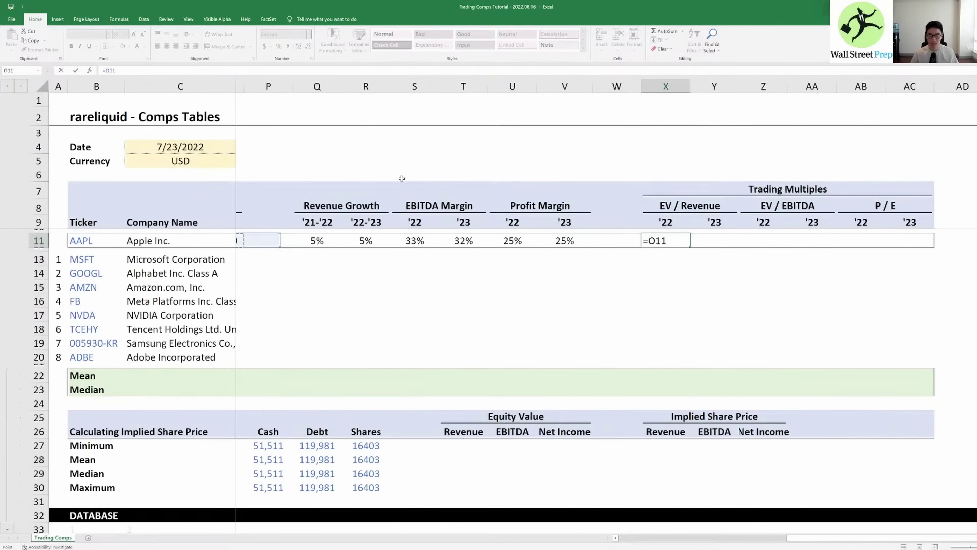
{"action": "key", "text": "Left"}
{"action": "key", "text": "Left"}
{"action": "key", "text": "Left"}
{"action": "key", "text": "Left"}
{"action": "key", "text": "Left"}
{"action": "key", "text": "Left"}
{"action": "key", "text": "Left"}
{"action": "key", "text": "Left"}
{"action": "key", "text": "Left"}
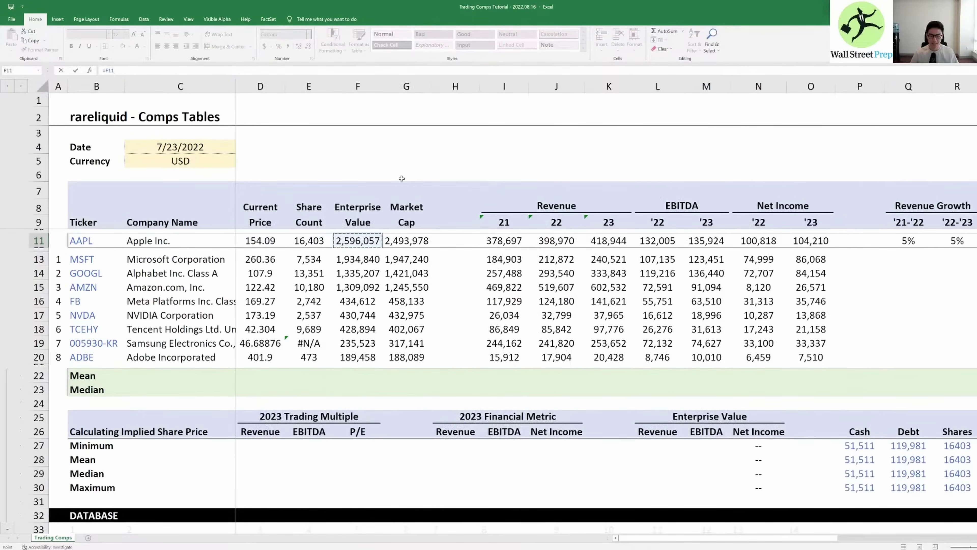
{"action": "type", "text": "/"}
{"action": "key", "text": "Left"}
{"action": "key", "text": "Left"}
{"action": "key", "text": "Left"}
{"action": "key", "text": "Left"}
{"action": "key", "text": "Left"}
{"action": "key", "text": "Left"}
{"action": "key", "text": "Left"}
{"action": "key", "text": "Left"}
{"action": "key", "text": "Left"}
{"action": "key", "text": "Left"}
{"action": "key", "text": "Left"}
{"action": "key", "text": "Left"}
{"action": "key", "text": "Left"}
{"action": "key", "text": "Left"}
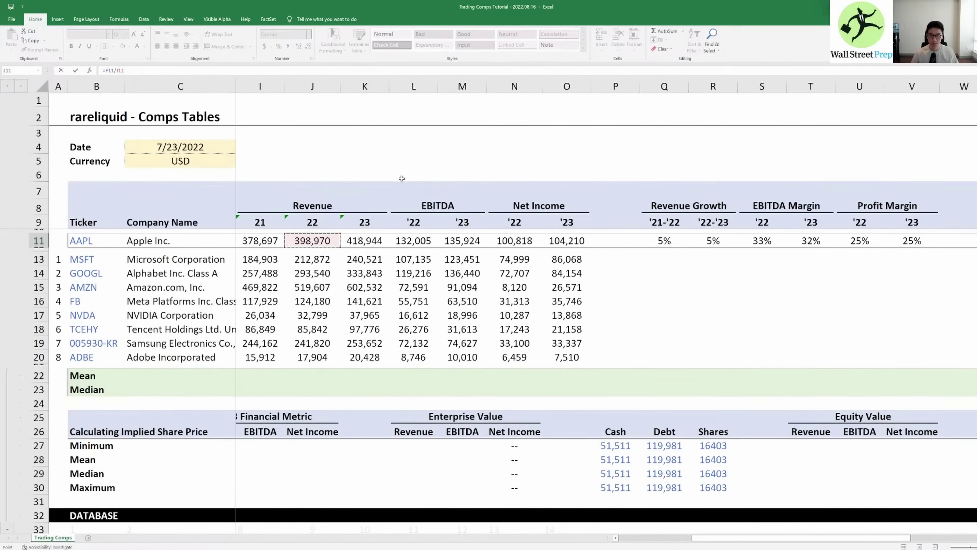
{"action": "key", "text": "Tab"}
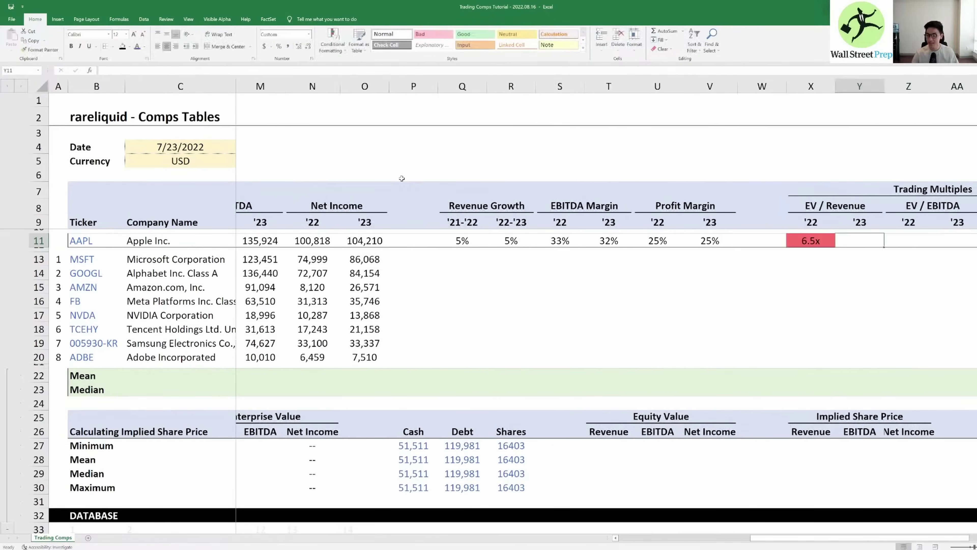
Step: Anchor the enterprise value column in AAPL's '22 EV / Revenue formula in X11, making it =$F11/J11
{"action": "key", "text": "Left"}
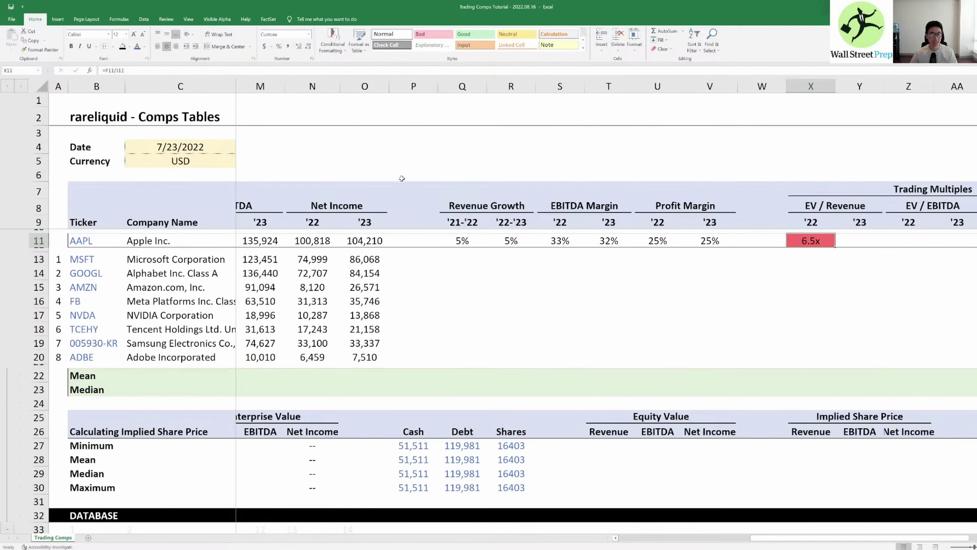
{"action": "key", "text": "F2"}
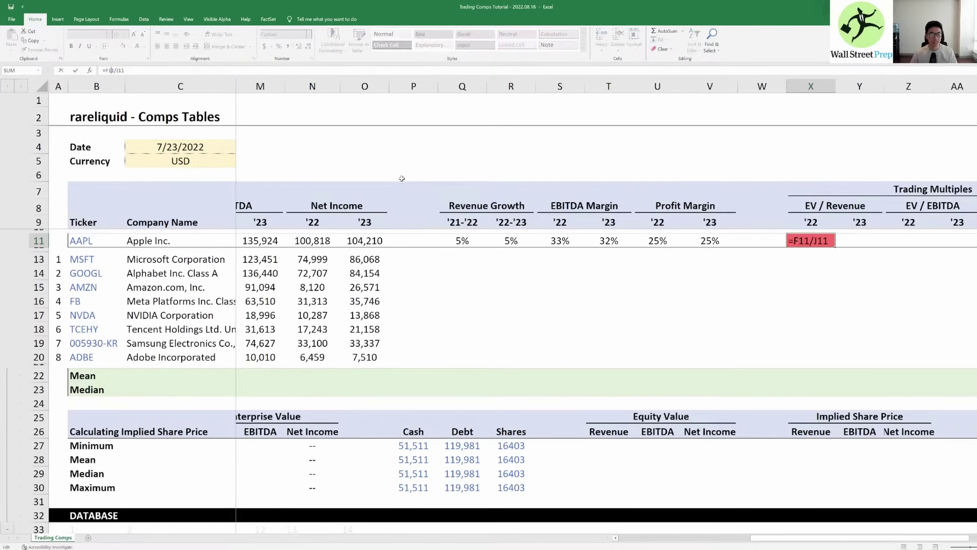
{"action": "key", "text": "Escape"}
{"action": "key", "text": "F2"}
{"action": "key", "text": "F4"}
{"action": "key", "text": "F4"}
{"action": "key", "text": "ctrl+Return"}
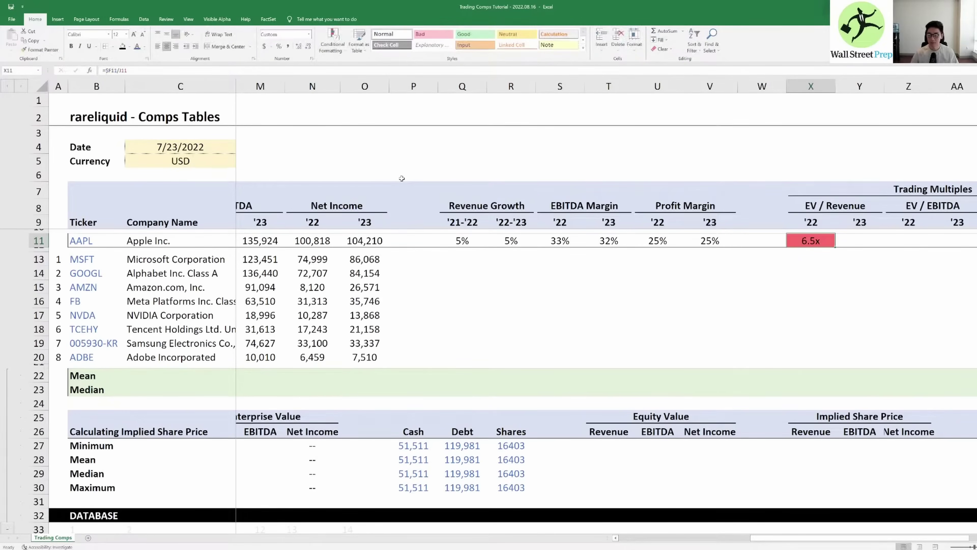
Step: Copy AAPL's EV / Revenue formula from X11 into the '23 cell Y11
{"action": "key", "text": "ctrl+c"}
{"action": "key", "text": "Right"}
{"action": "key", "text": "ctrl+v"}
{"action": "key", "text": "Escape"}
{"action": "key", "text": "Right"}
{"action": "key", "text": "Left"}
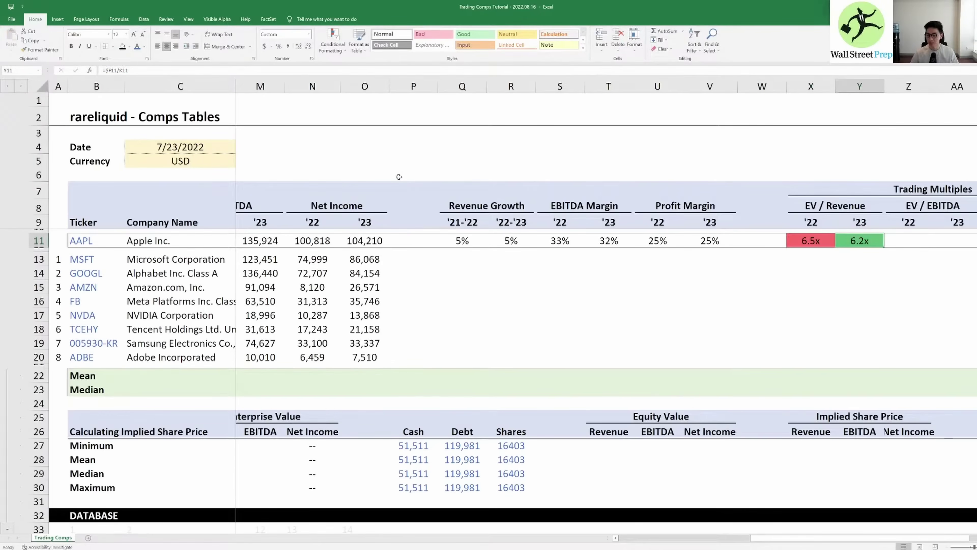
Step: Trace the '23 EV / Revenue formula in Y11 to its source cells in AAPL's row, then return to X11
{"action": "key", "text": "ctrl+bracketleft"}
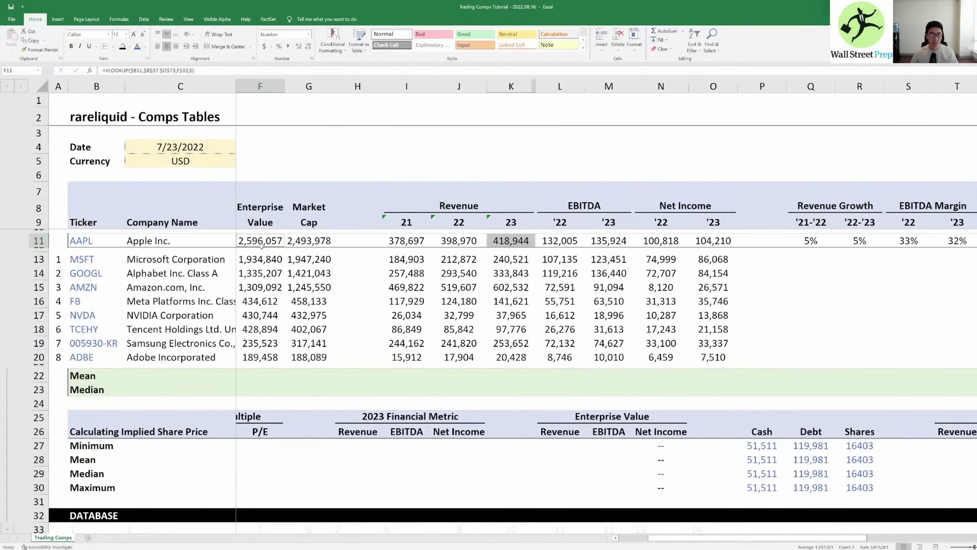
{"action": "key", "text": "Right"}
{"action": "key", "text": "Right"}
{"action": "key", "text": "Right"}
{"action": "key", "text": "Right"}
{"action": "key", "text": "Right"}
{"action": "key", "text": "Right"}
{"action": "key", "text": "Right"}
{"action": "key", "text": "Right"}
{"action": "key", "text": "Right"}
{"action": "key", "text": "Right"}
{"action": "key", "text": "Right"}
{"action": "key", "text": "Right"}
{"action": "key", "text": "Right"}
{"action": "key", "text": "Right"}
{"action": "key", "text": "Right"}
{"action": "key", "text": "Right"}
{"action": "key", "text": "Right"}
{"action": "key", "text": "Right"}
{"action": "key", "text": "Right"}
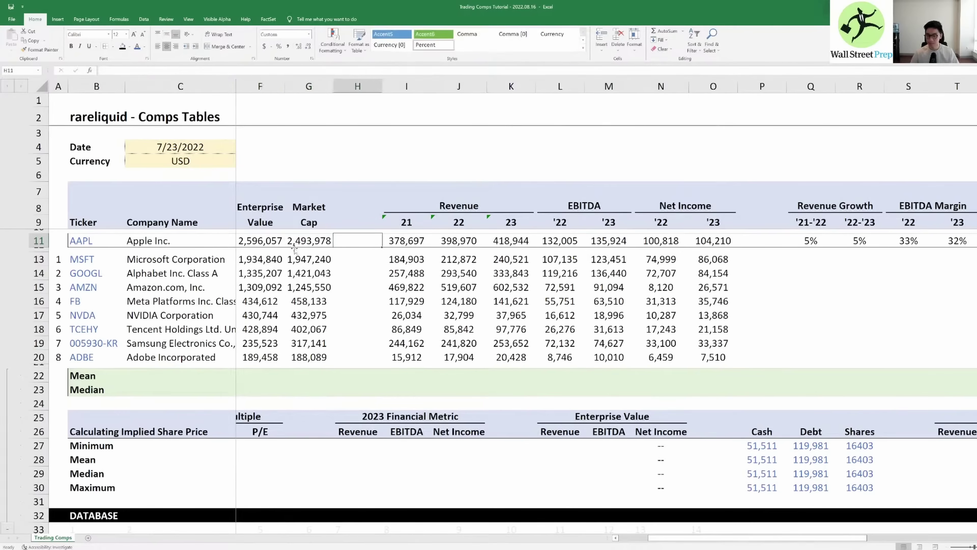
{"action": "key", "text": "Right"}
{"action": "key", "text": "Right"}
{"action": "key", "text": "Right"}
{"action": "key", "text": "Right"}
{"action": "key", "text": "Left"}
{"action": "key", "text": "Left"}
{"action": "key", "text": "Left"}
{"action": "key", "text": "Left"}
{"action": "key", "text": "Left"}
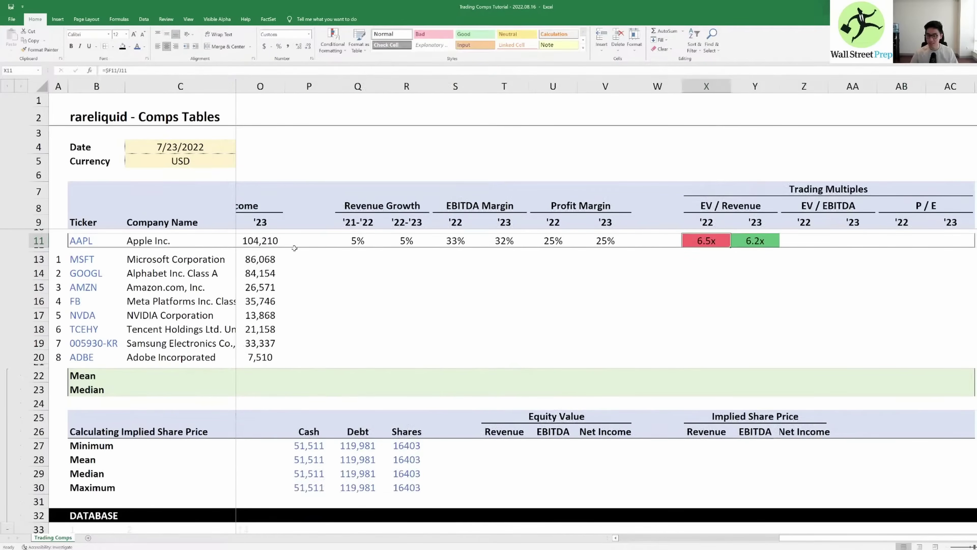
Step: Compare the '22 and '23 EV / Revenue formulas in X11 and Y11, checking the anchored enterprise value column
{"action": "key", "text": "Right"}
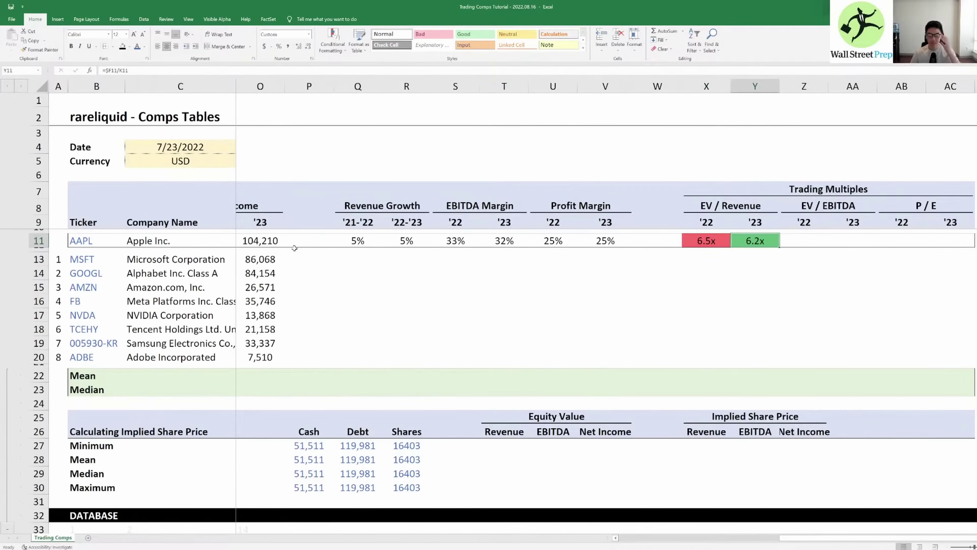
{"action": "key", "text": "Left"}
{"action": "key", "text": "Right"}
{"action": "key", "text": "Left"}
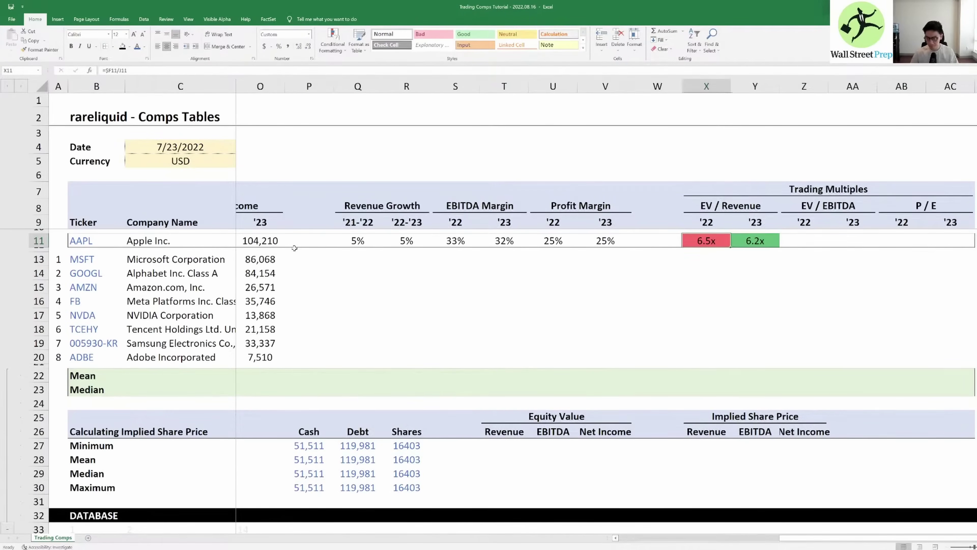
{"action": "key", "text": "Right"}
{"action": "key", "text": "Left"}
{"action": "key", "text": "Right"}
{"action": "key", "text": "Left"}
{"action": "key", "text": "Right"}
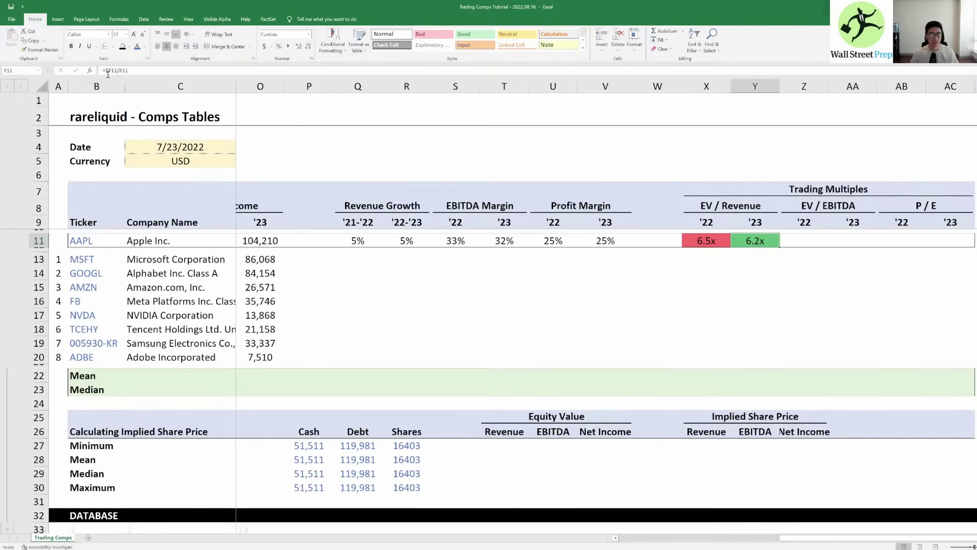
{"action": "key", "text": "Right"}
{"action": "key", "text": "Left"}
{"action": "key", "text": "Left"}
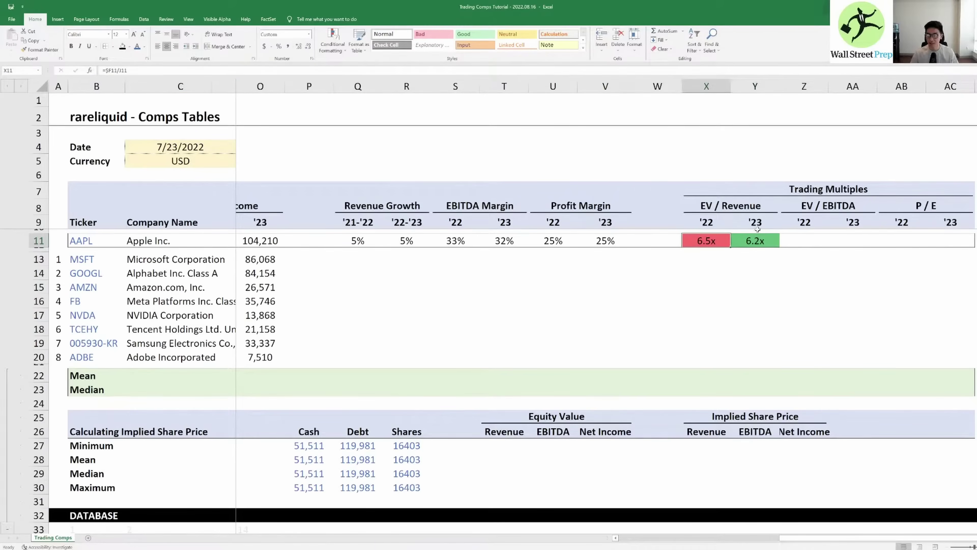
{"action": "key", "text": "Right"}
{"action": "key", "text": "Right"}
{"action": "type", "text": "="}
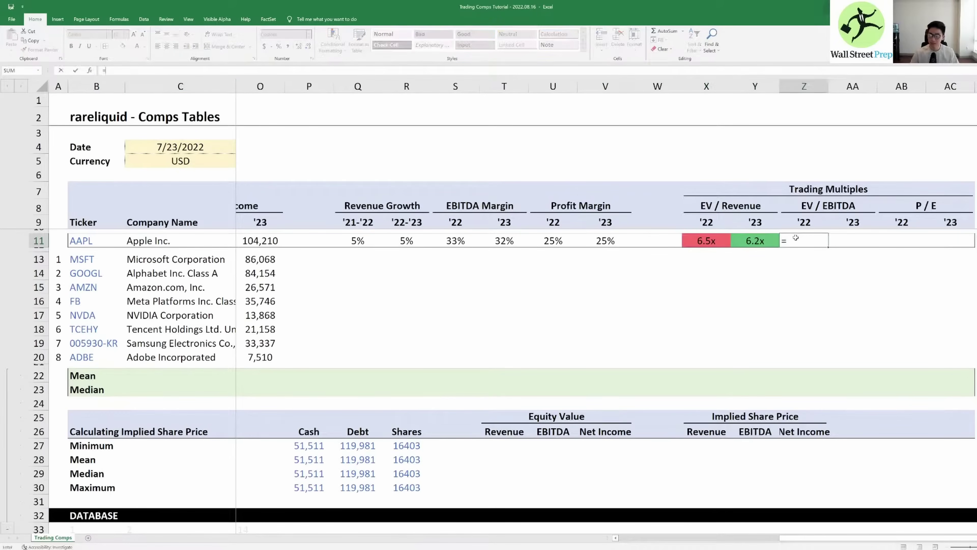
{"action": "key", "text": "Left"}
{"action": "key", "text": "Escape"}
Step: Copy AAPL's '23 EV / Revenue formula from Y11 into the '22 and '23 EV / EBITDA cells Z11:AA11
{"action": "key", "text": "Left"}
{"action": "key", "text": "ctrl+c"}
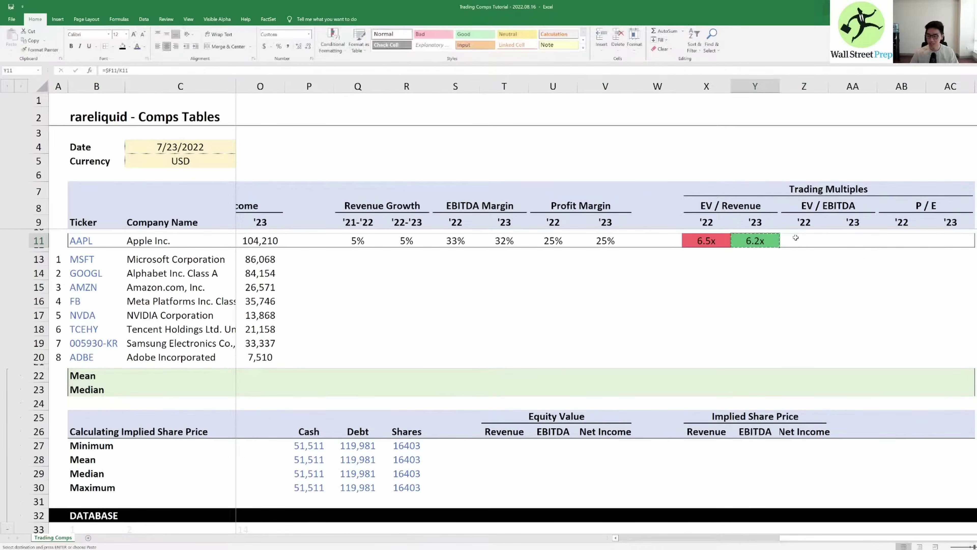
{"action": "key", "text": "Right"}
{"action": "key", "text": "shift+Right"}
{"action": "key", "text": "ctrl+v"}
{"action": "key", "text": "Right"}
{"action": "key", "text": "Left"}
{"action": "key", "text": "Left"}
{"action": "key", "text": "ctrl+c"}
{"action": "key", "text": "shift+Right"}
{"action": "key", "text": "shift+Right"}
{"action": "key", "text": "ctrl+v"}
Step: Examine the EV / EBITDA formula in Z11 and compare it with the neighbouring EV / Revenue formulas
{"action": "double_click", "coordinate": [795, 240]}
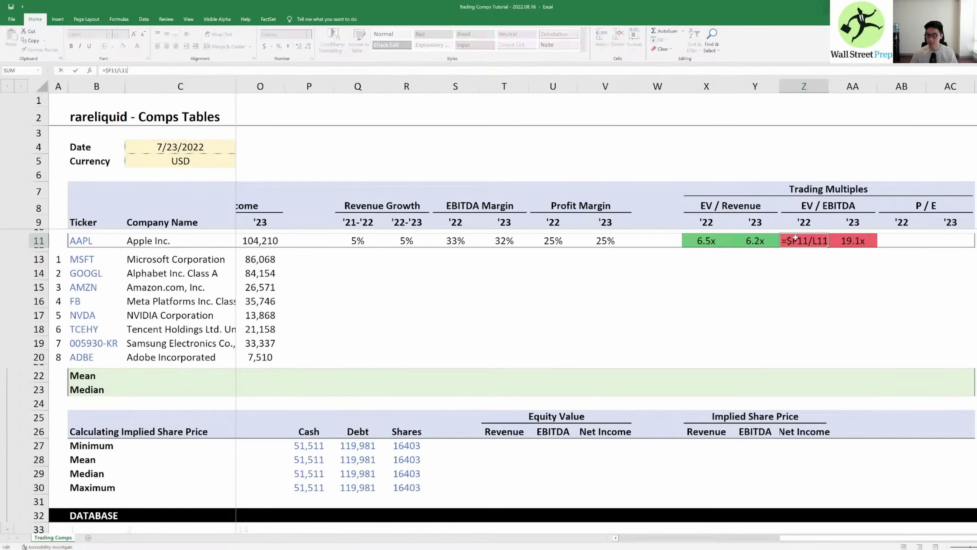
{"action": "key", "text": "Escape"}
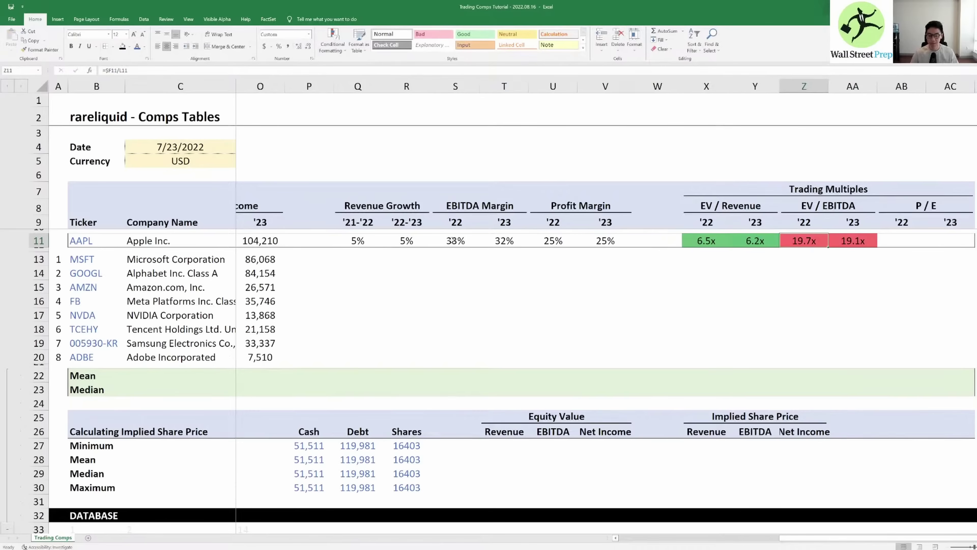
{"action": "key", "text": "F2"}
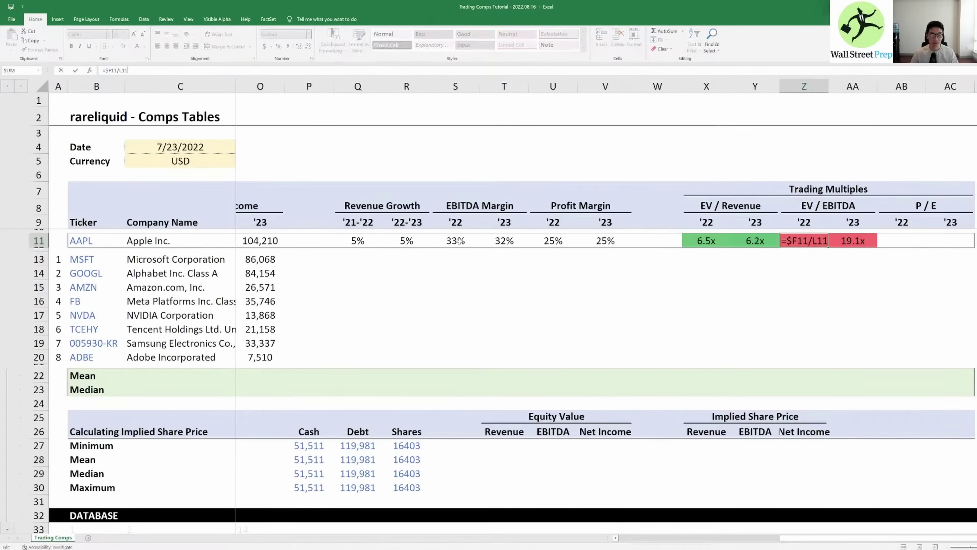
{"action": "key", "text": "Escape"}
{"action": "key", "text": "Left"}
{"action": "key", "text": "Left"}
{"action": "key", "text": "Right"}
{"action": "key", "text": "Right"}
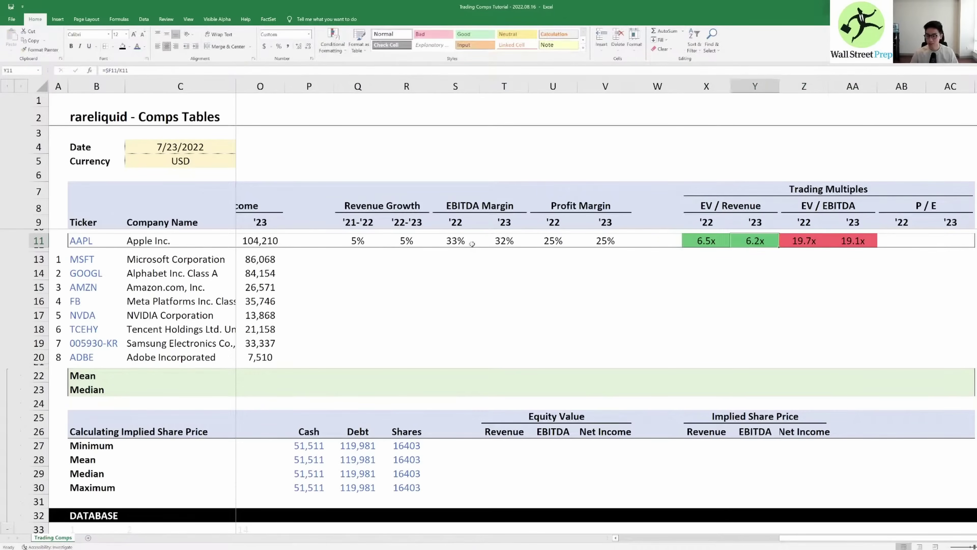
{"action": "key", "text": "Left"}
{"action": "key", "text": "Right"}
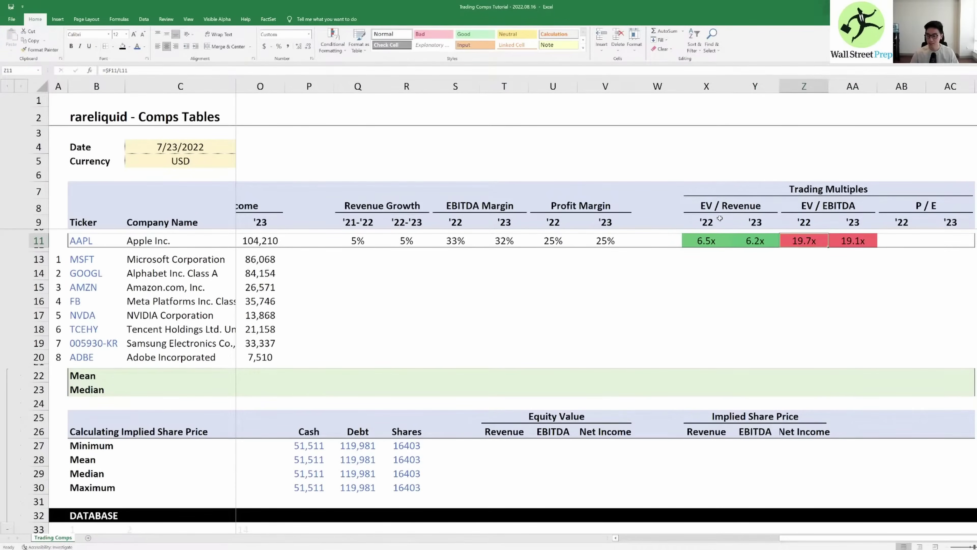
{"action": "key", "text": "Left"}
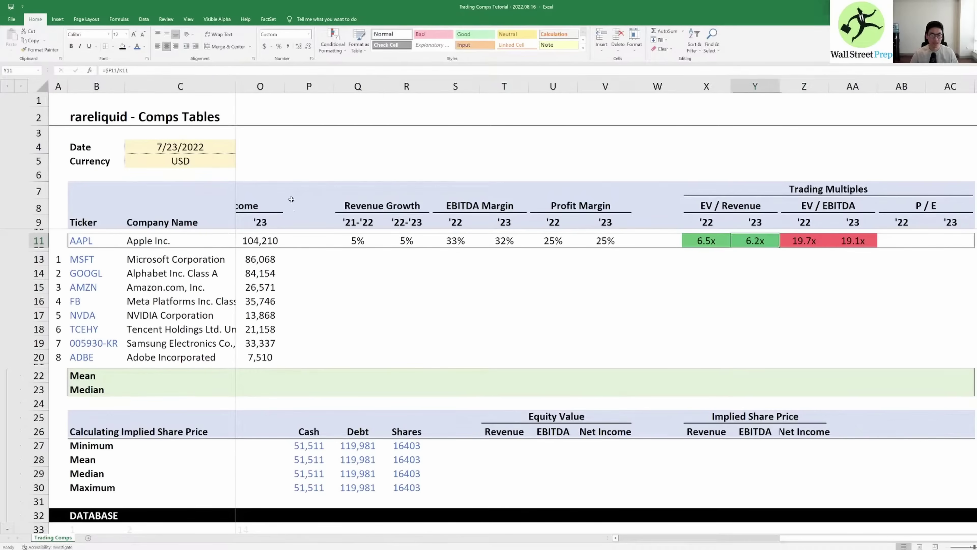
Step: Review AAPL's enterprise value in F11 and the metrics and multiples along row 11, ending at the '22 P / E cell AB11
{"action": "key", "text": "Left"}
{"action": "key", "text": "Left"}
{"action": "key", "text": "Home"}
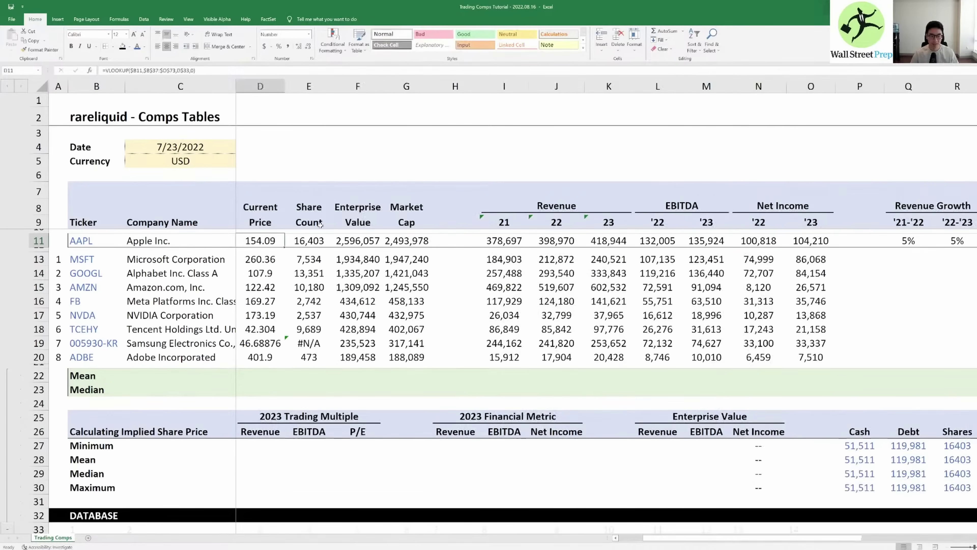
{"action": "left_click", "coordinate": [365, 238]}
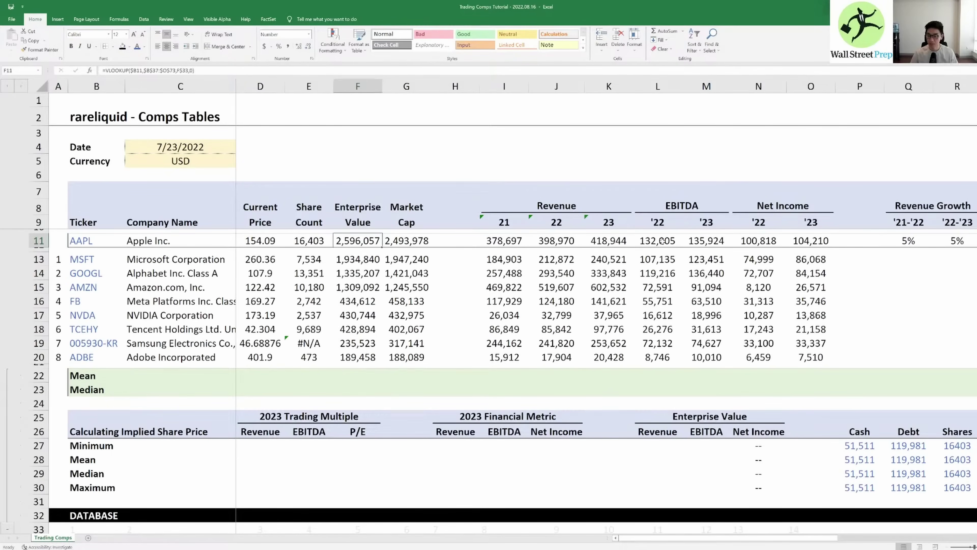
{"action": "key", "text": "Right"}
{"action": "key", "text": "Right"}
{"action": "key", "text": "Right"}
{"action": "key", "text": "Right"}
{"action": "key", "text": "Right"}
{"action": "key", "text": "Right"}
{"action": "key", "text": "Right"}
{"action": "key", "text": "Right"}
{"action": "key", "text": "Right"}
{"action": "key", "text": "Right"}
{"action": "key", "text": "Right"}
{"action": "key", "text": "Right"}
{"action": "key", "text": "Right"}
{"action": "key", "text": "Right"}
{"action": "key", "text": "Right"}
{"action": "key", "text": "Right"}
{"action": "key", "text": "Right"}
{"action": "key", "text": "Right"}
{"action": "key", "text": "Right"}
{"action": "key", "text": "Right"}
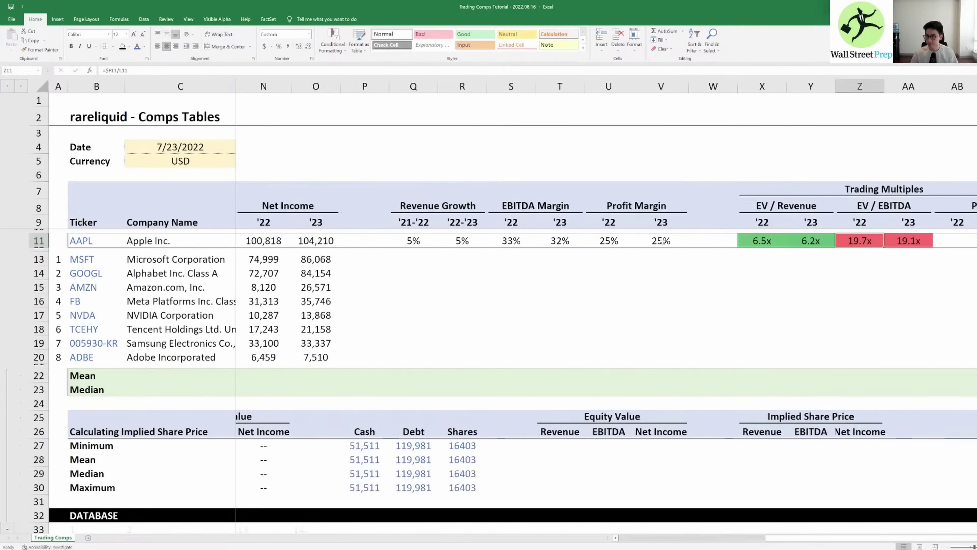
{"action": "key", "text": "Right"}
{"action": "key", "text": "Right"}
{"action": "key", "text": "Right"}
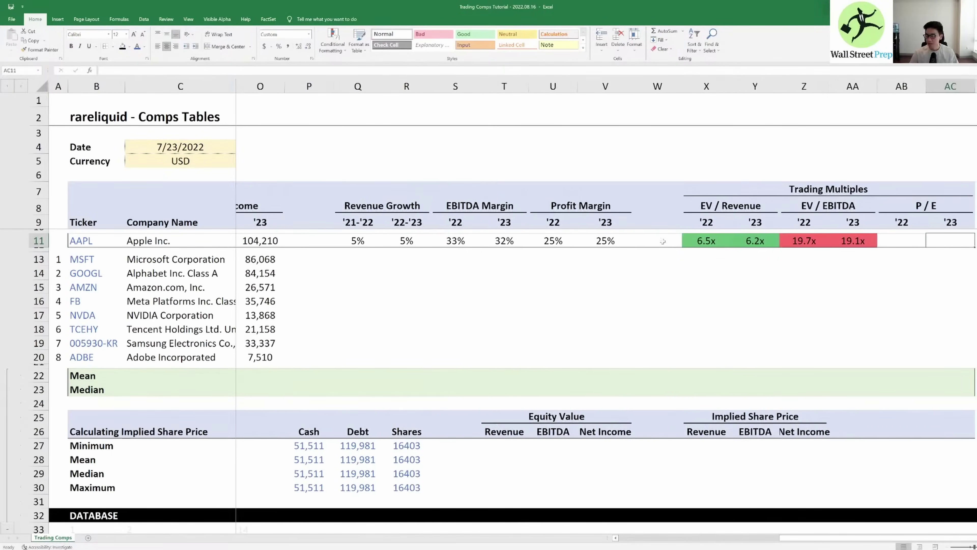
{"action": "key", "text": "Left"}
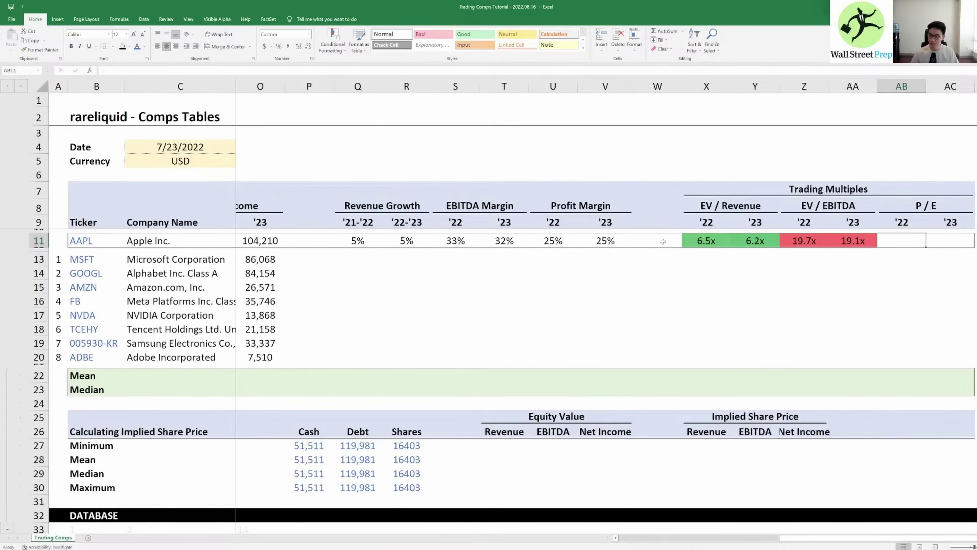
Step: Calculate AAPL's '22 P / E in AB11 by dividing market cap G11 by '22 net income N11
{"action": "type", "text": "="}
{"action": "key", "text": "Left"}
{"action": "key", "text": "ctrl+Left"}
{"action": "key", "text": "ctrl+Left"}
{"action": "key", "text": "ctrl+Left"}
{"action": "key", "text": "ctrl+Left"}
{"action": "key", "text": "ctrl+Left"}
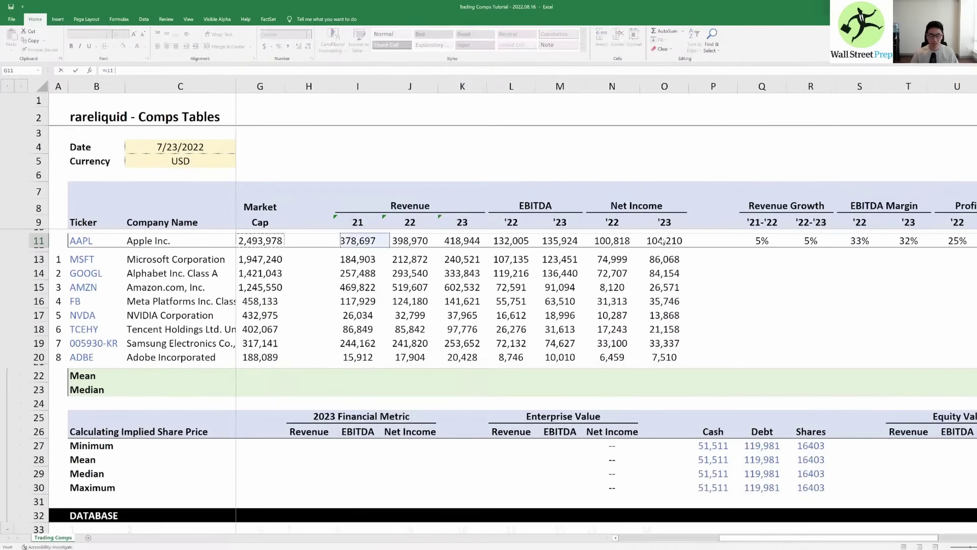
{"action": "key", "text": "ctrl+Left"}
{"action": "key", "text": "ctrl+Left"}
{"action": "key", "text": "Right"}
{"action": "key", "text": "Right"}
{"action": "key", "text": "Right"}
{"action": "key", "text": "Right"}
{"action": "key", "text": "Right"}
{"action": "key", "text": "Right"}
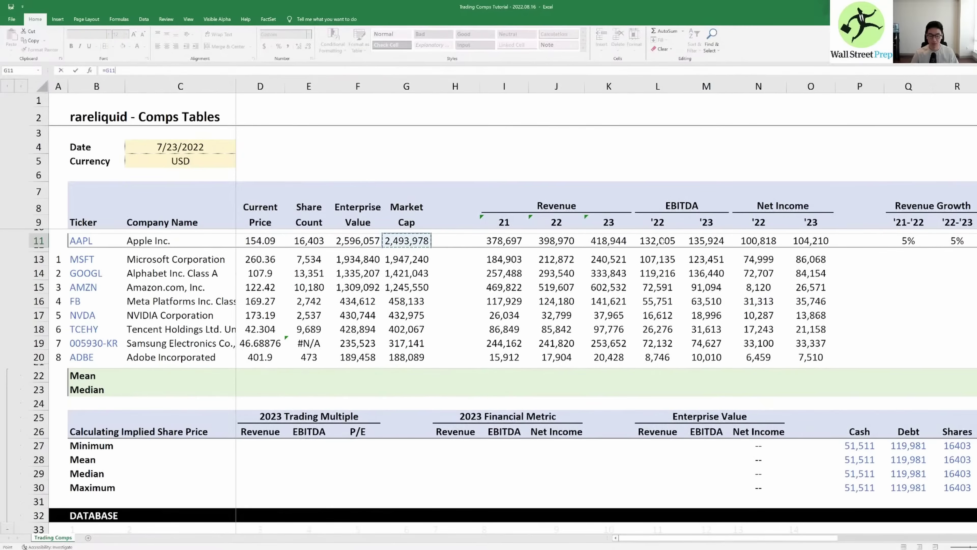
{"action": "type", "text": "/"}
{"action": "key", "text": "Left"}
{"action": "key", "text": "Left"}
{"action": "key", "text": "Left"}
{"action": "key", "text": "Left"}
{"action": "key", "text": "Left"}
{"action": "key", "text": "Left"}
{"action": "key", "text": "Left"}
{"action": "key", "text": "Left"}
{"action": "key", "text": "Left"}
{"action": "key", "text": "Left"}
{"action": "key", "text": "Left"}
{"action": "key", "text": "Left"}
{"action": "key", "text": "Left"}
{"action": "key", "text": "Left"}
{"action": "key", "text": "Left"}
{"action": "key", "text": "Left"}
{"action": "key", "text": "Left"}
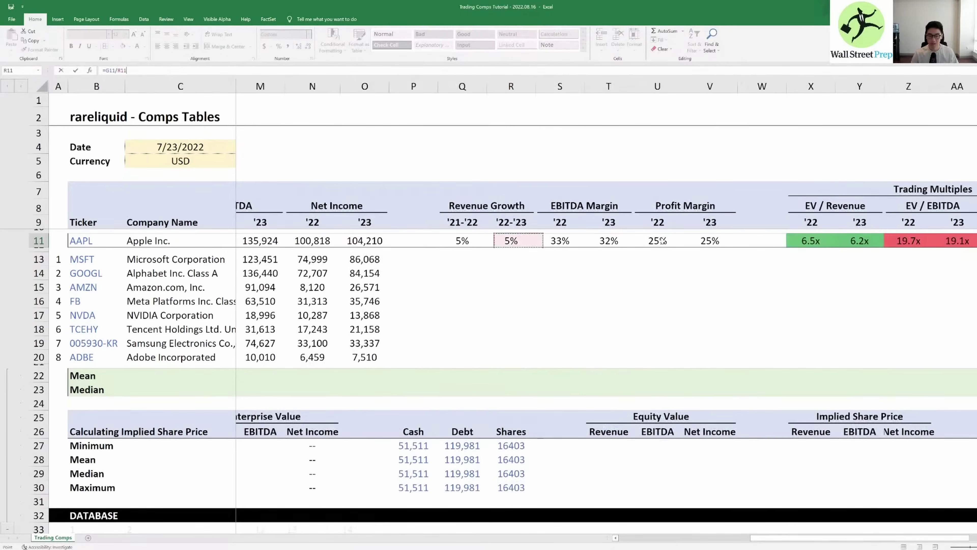
{"action": "key", "text": "Right"}
{"action": "key", "text": "Right"}
{"action": "key", "text": "Right"}
{"action": "key", "text": "Tab"}
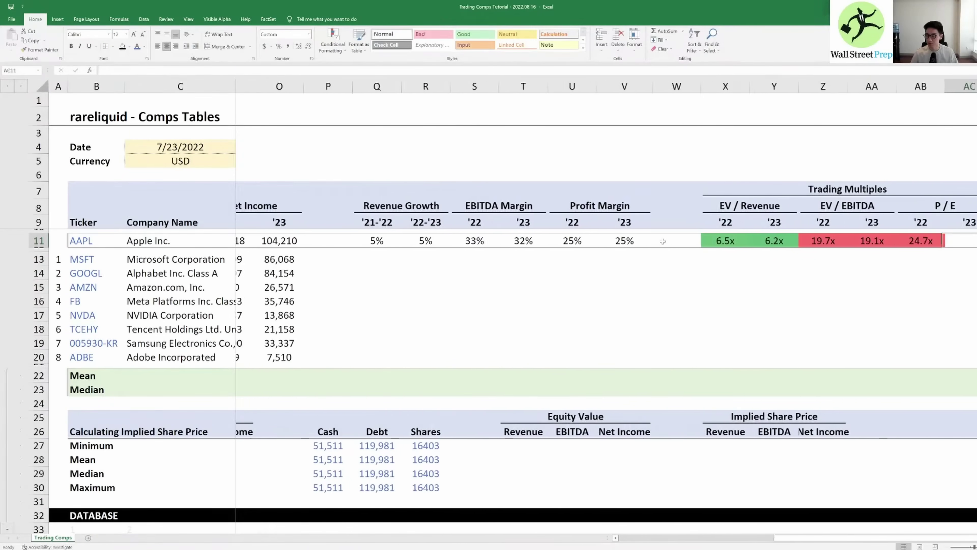
Step: Try pasting only the formula of AAPL's '22 P / E in AB11 into the '23 P / E cell AC11
{"action": "key", "text": "Left"}
{"action": "key", "text": "ctrl+c"}
{"action": "key", "text": "Right"}
{"action": "key", "text": "ctrl+alt+v"}
{"action": "key", "text": "f"}
{"action": "key", "text": "Return"}
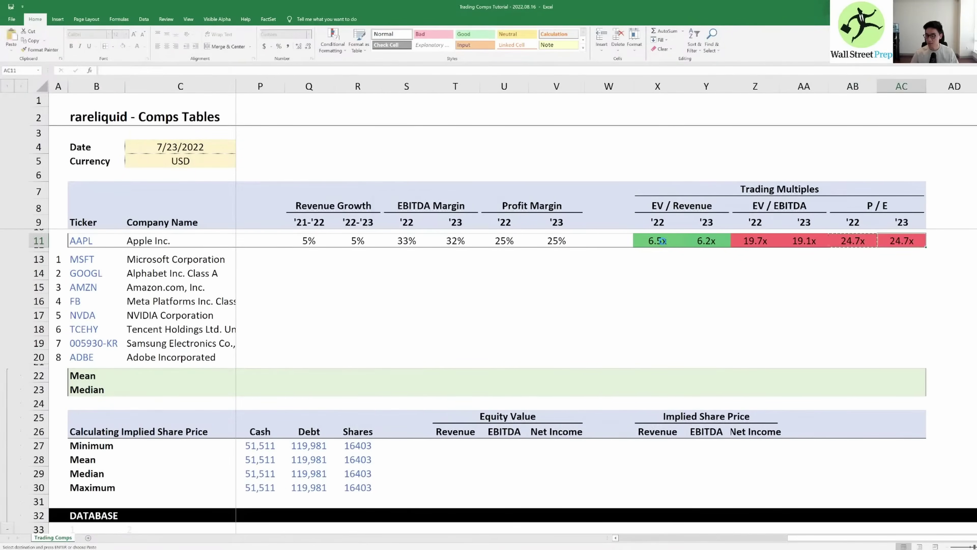
Step: Inspect the '23 P / E formula in AC11 to check which market cap and net income cells it references
{"action": "key", "text": "Right"}
{"action": "key", "text": "Left"}
{"action": "key", "text": "Left"}
{"action": "key", "text": "Right"}
{"action": "key", "text": "F2"}
{"action": "key", "text": "F3"}
{"action": "key", "text": "Escape"}
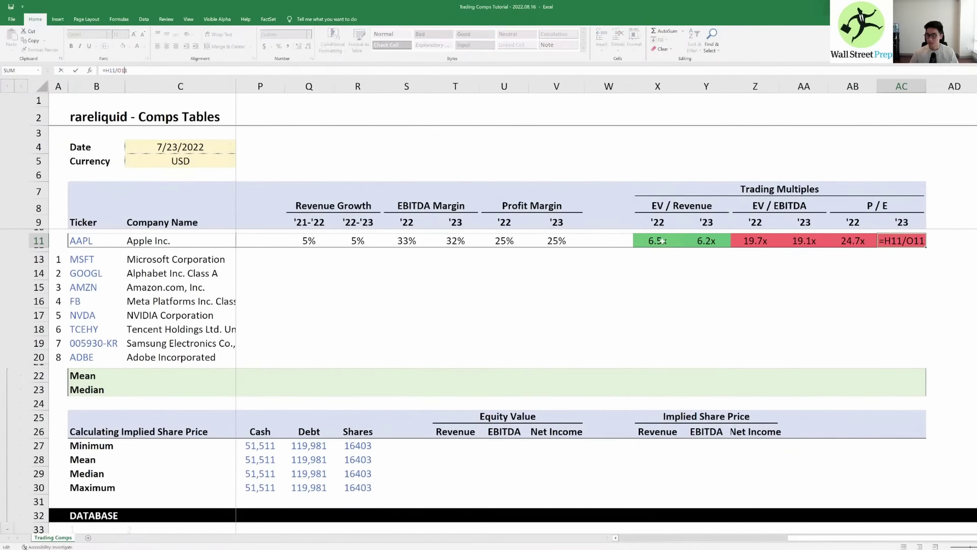
{"action": "key", "text": "Escape"}
Step: Anchor the market cap column in AB11 so the formula reads =$G11/N11, and copy it into the '23 P / E cell AC11
{"action": "key", "text": "Left"}
{"action": "key", "text": "F2"}
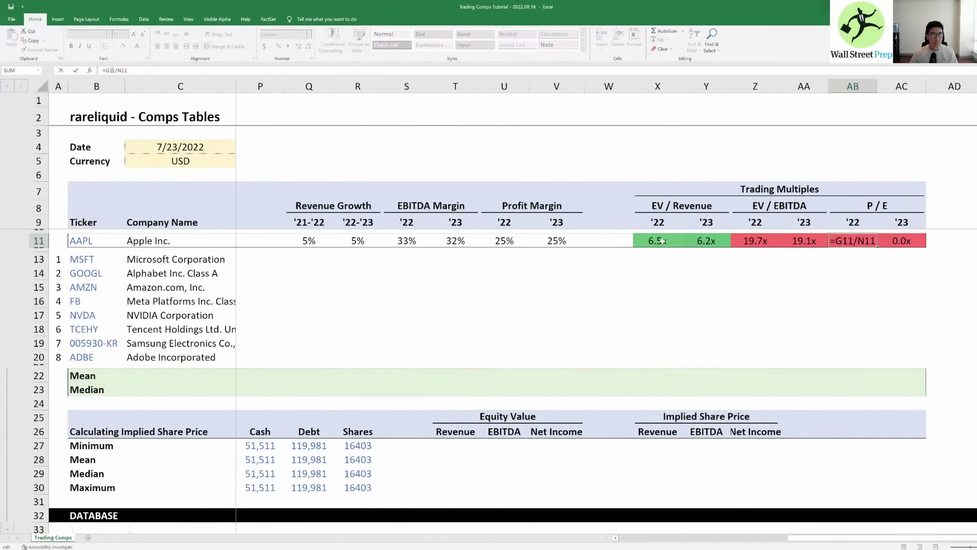
{"action": "key", "text": "F4"}
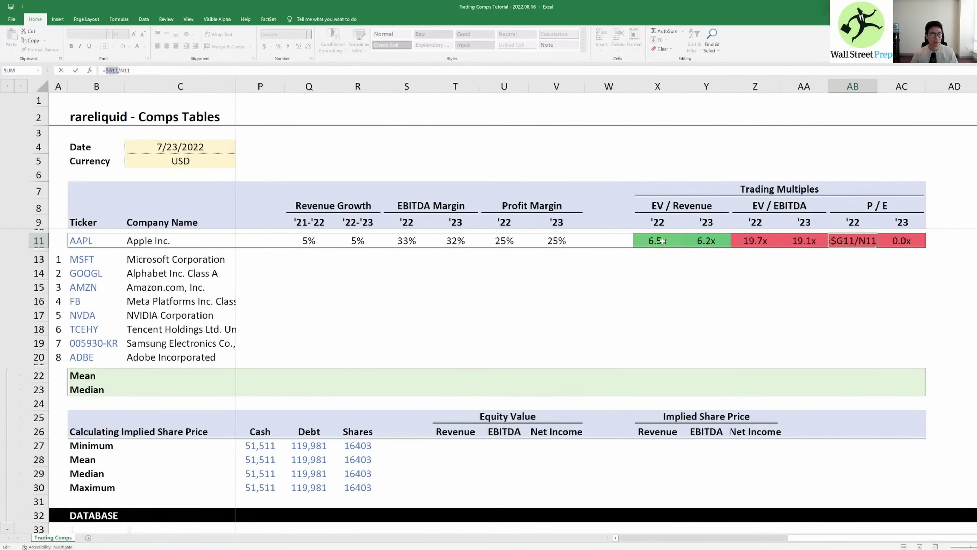
{"action": "key", "text": "Return"}
{"action": "key", "text": "ctrl+c"}
{"action": "key", "text": "Right"}
{"action": "key", "text": "ctrl+v"}
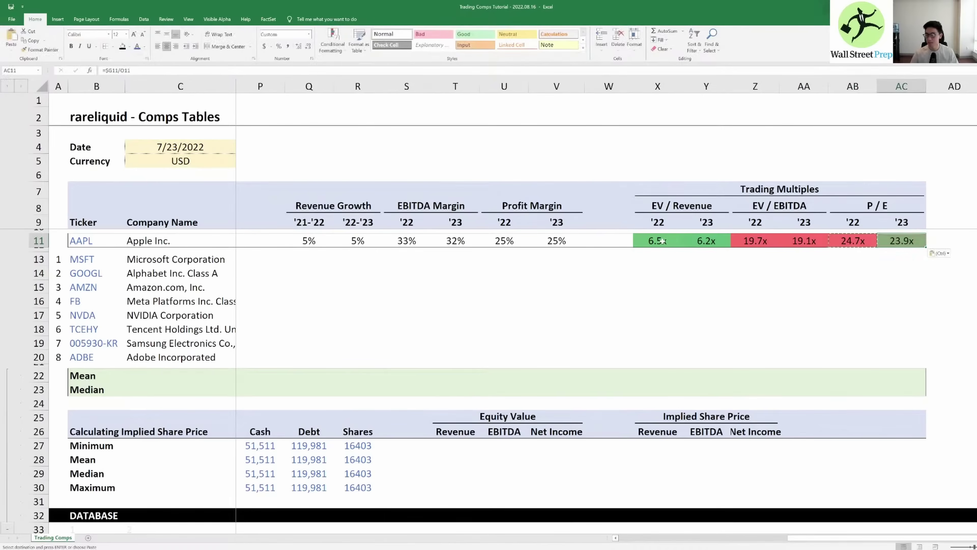
{"action": "key", "text": "Escape"}
Step: Review AAPL's trading multiples, margins and revenue growth along row 11, working back from the '23 P / E
{"action": "key", "text": "Right"}
{"action": "key", "text": "Left"}
{"action": "key", "text": "Left"}
{"action": "key", "text": "Down"}
{"action": "key", "text": "Left"}
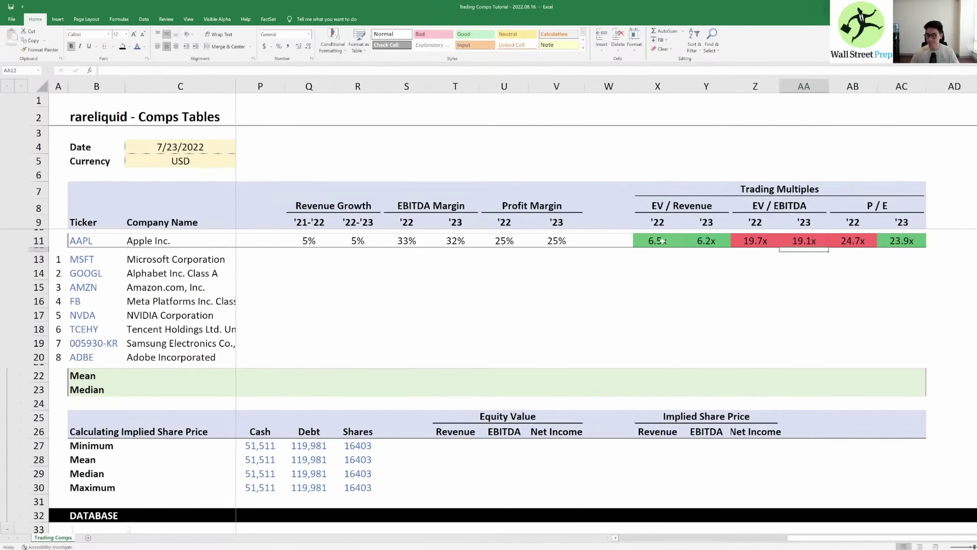
{"action": "key", "text": "Left"}
{"action": "key", "text": "Up"}
{"action": "key", "text": "Left"}
{"action": "key", "text": "Left"}
{"action": "key", "text": "Left"}
{"action": "key", "text": "Left"}
{"action": "key", "text": "Left"}
{"action": "key", "text": "Left"}
{"action": "key", "text": "Left"}
{"action": "key", "text": "Left"}
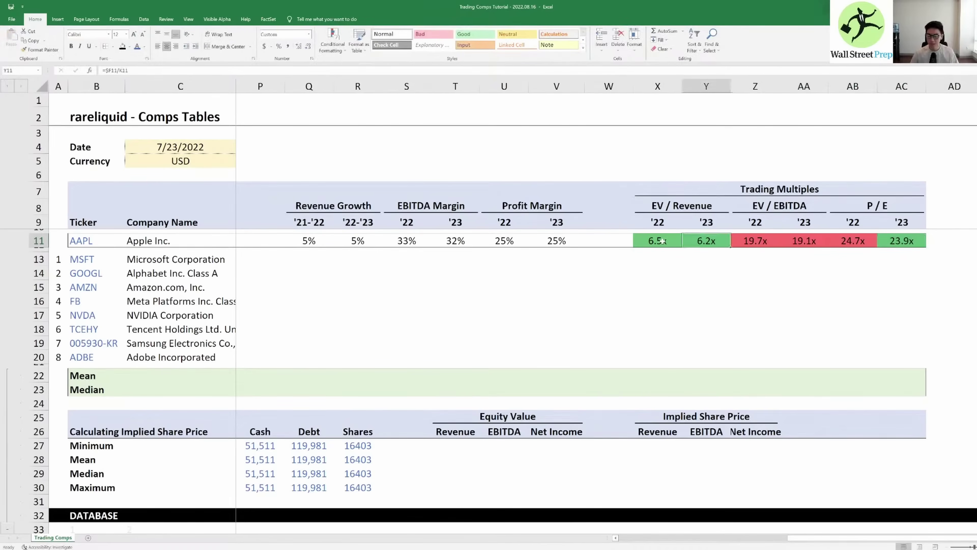
{"action": "key", "text": "Left"}
{"action": "key", "text": "Right"}
{"action": "key", "text": "Right"}
{"action": "key", "text": "Left"}
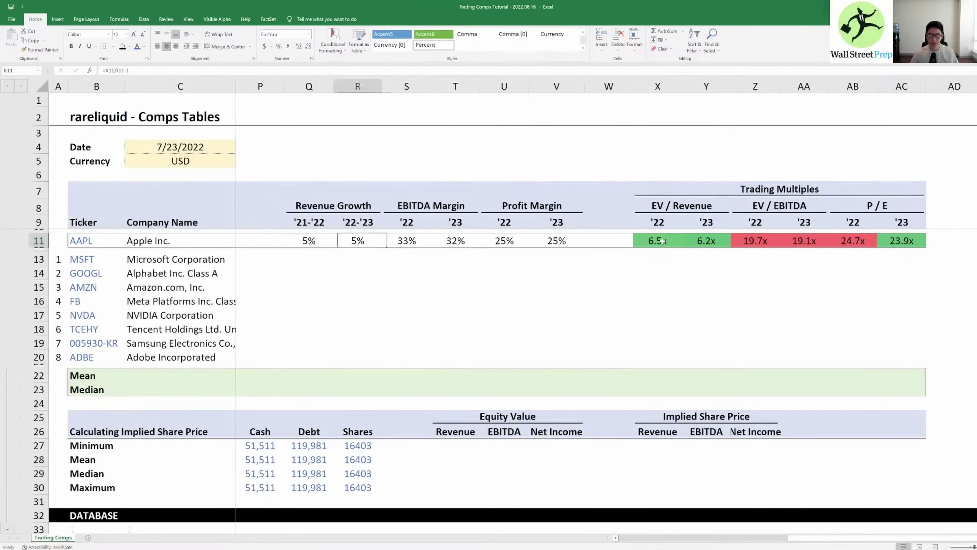
{"action": "key", "text": "Left"}
{"action": "key", "text": "ctrl+shift+Right"}
{"action": "key", "text": "ctrl+shift+Right"}
{"action": "key", "text": "ctrl+shift+Right"}
{"action": "key", "text": "ctrl+shift+Right"}
{"action": "key", "text": "ctrl+shift+Left"}
{"action": "key", "text": "ctrl+shift+Left"}
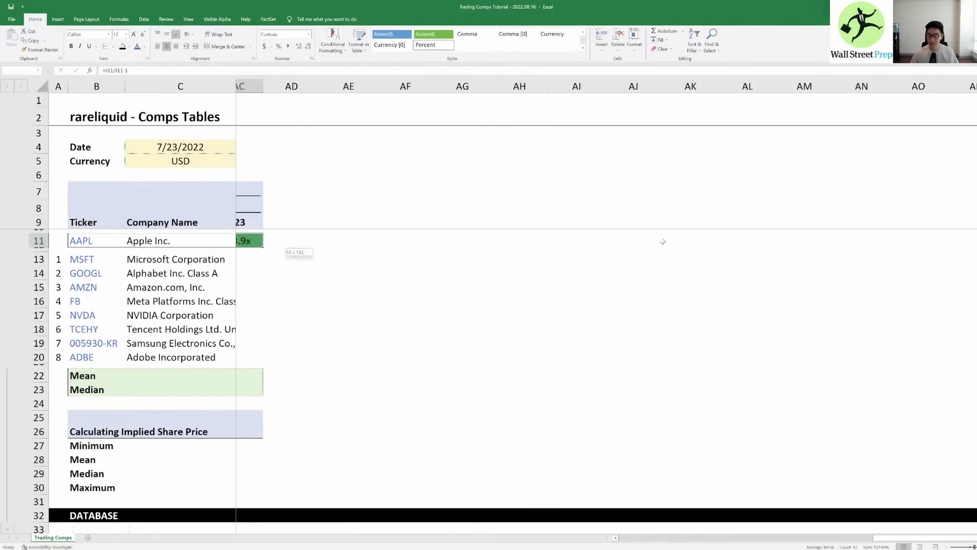
{"action": "key", "text": "Left"}
{"action": "key", "text": "Left"}
{"action": "key", "text": "Left"}
{"action": "key", "text": "Right"}
{"action": "key", "text": "Right"}
{"action": "key", "text": "Right"}
{"action": "key", "text": "ctrl+shift+Right"}
{"action": "key", "text": "ctrl+shift+Right"}
{"action": "key", "text": "ctrl+shift+Right"}
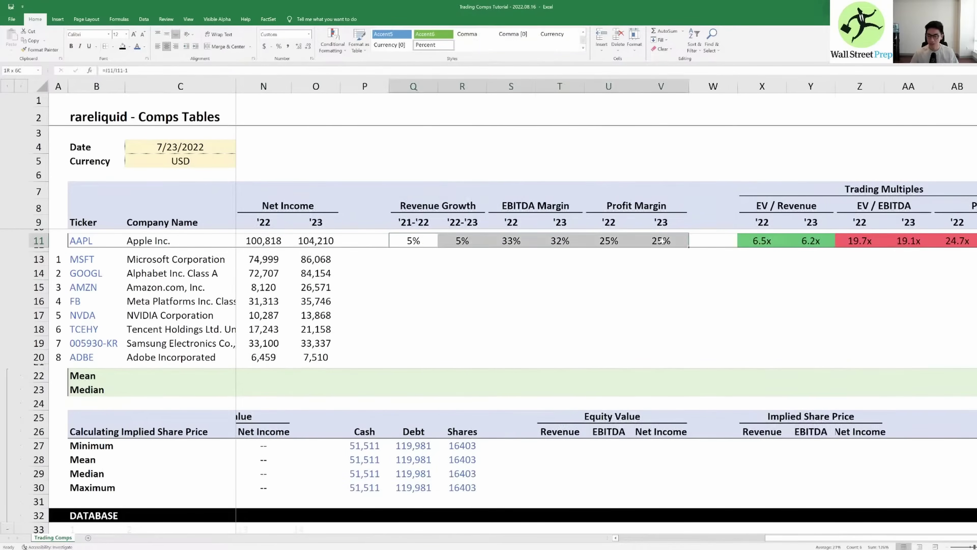
{"action": "key", "text": "ctrl+c"}
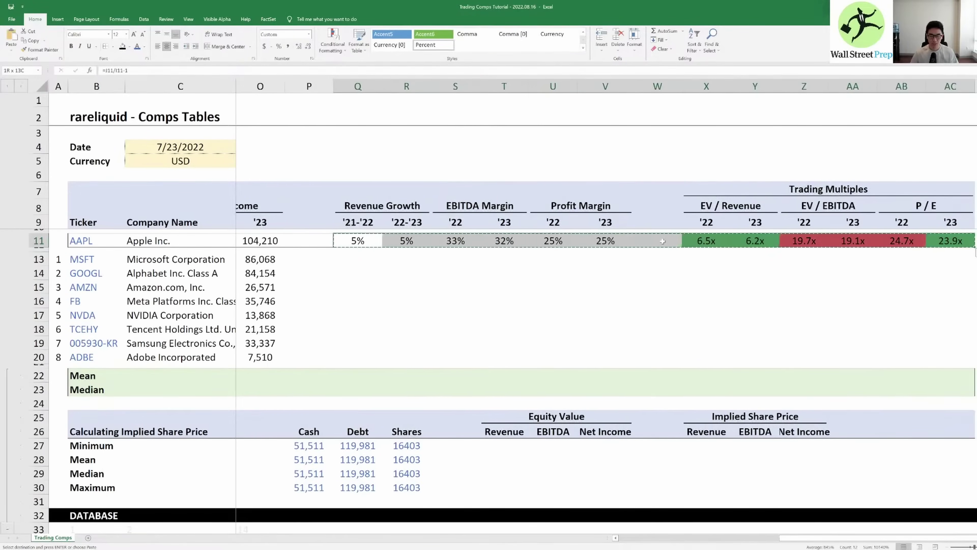
{"action": "key", "text": "Escape"}
{"action": "key", "text": "Right"}
{"action": "key", "text": "Left"}
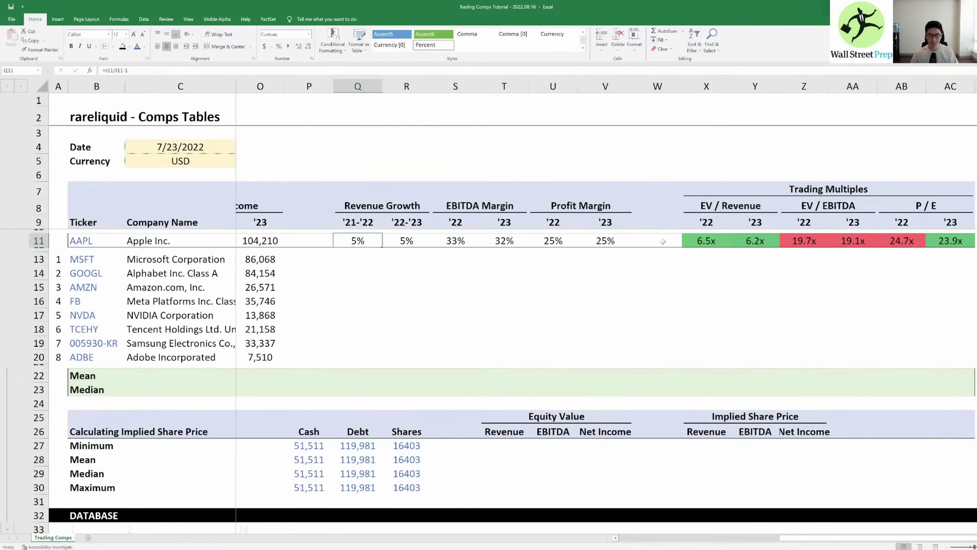
Step: Copy AAPL's growth, margin and multiple formulas in Q11:AC11 and select MSFT's cell Q13 as the destination
{"action": "key", "text": "ctrl+shift+Right"}
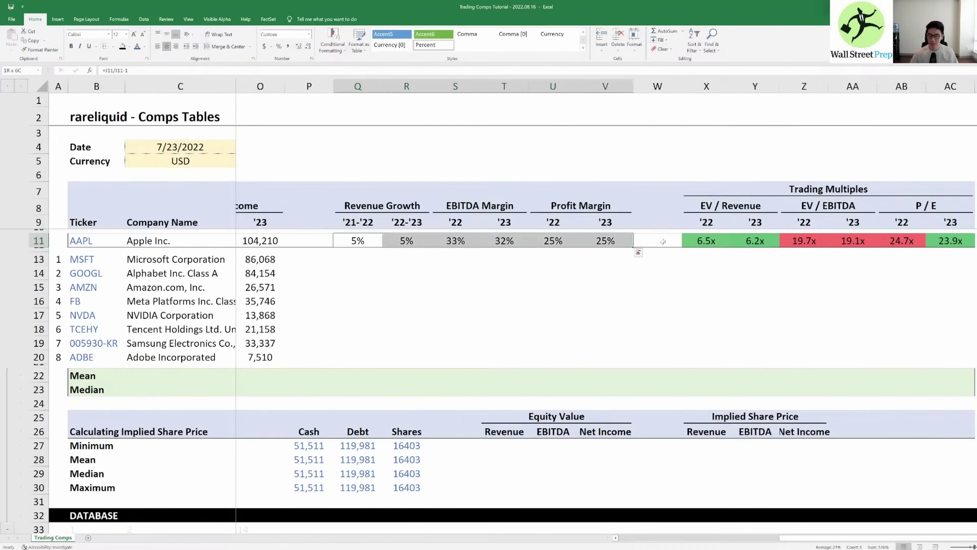
{"action": "key", "text": "ctrl+shift+Right"}
{"action": "key", "text": "ctrl+shift+Right"}
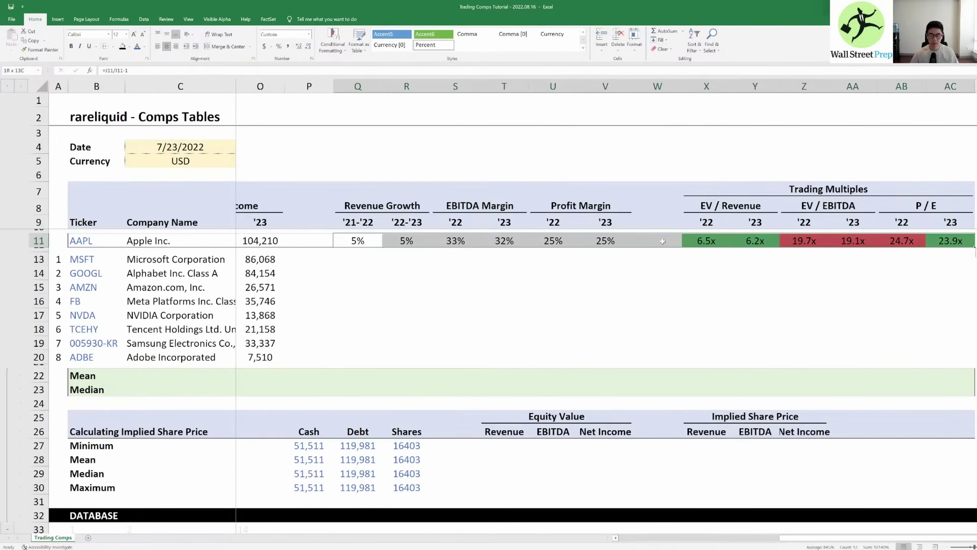
{"action": "key", "text": "ctrl+c"}
{"action": "key", "text": "Down"}
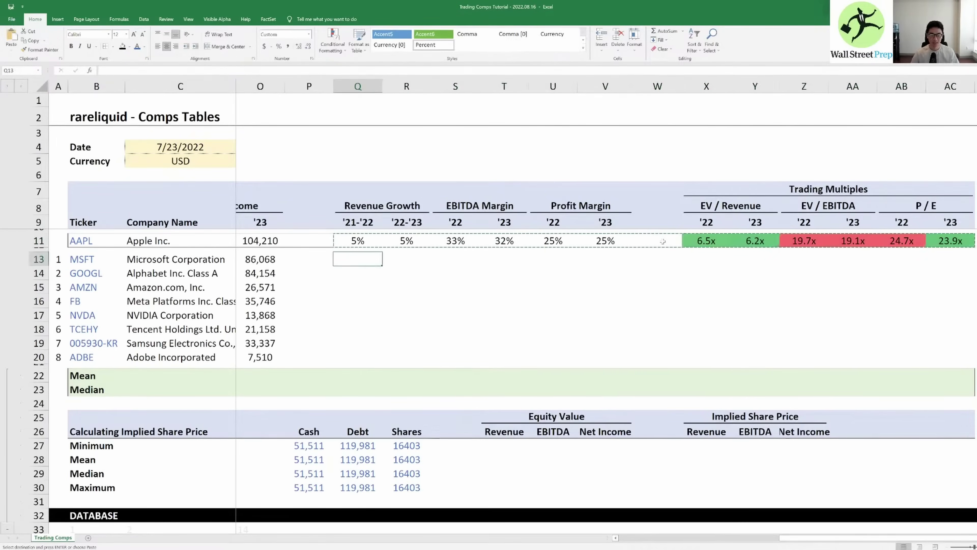
Step: Paste only the formulas from Apple's growth, margin and multiple cells in row 11 into Microsoft's row, starting at Q13
{"action": "key", "text": "alt+e"}
{"action": "key", "text": "s"}
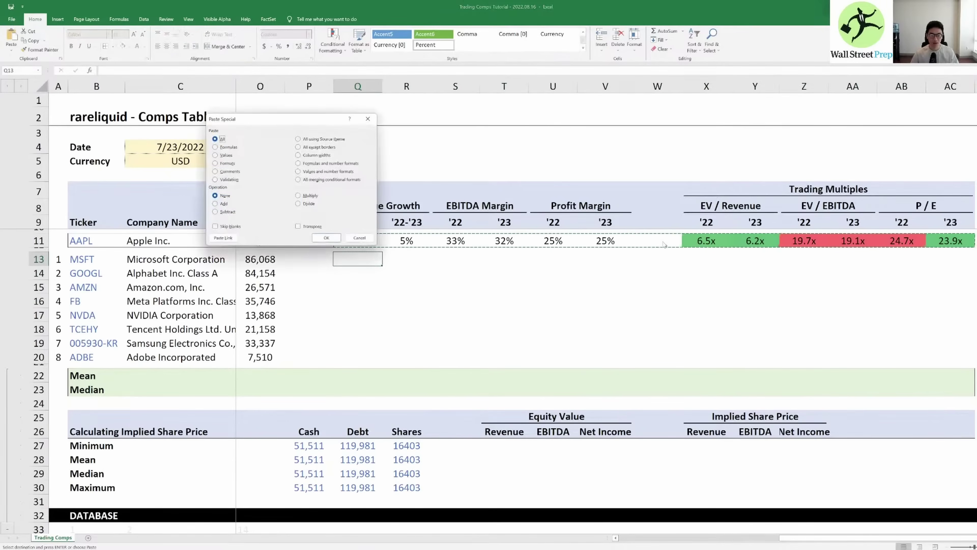
{"action": "key", "text": "f"}
{"action": "key", "text": "Return"}
{"action": "key", "text": "Escape"}
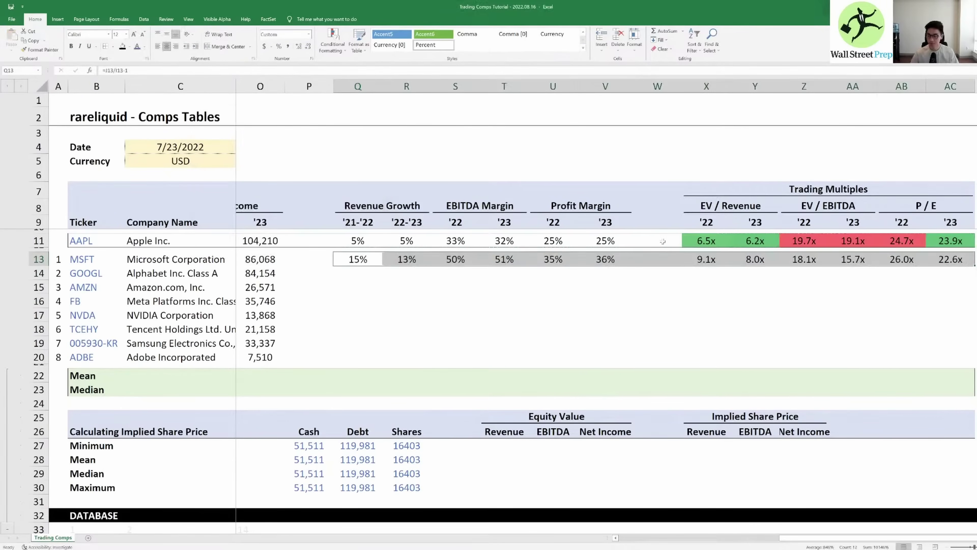
Step: Clear the conditional formatting rules from Apple's trading multiples in X11:AC11
{"action": "key", "text": "Up"}
{"action": "key", "text": "Right"}
{"action": "key", "text": "Right"}
{"action": "key", "text": "Right"}
{"action": "key", "text": "Right"}
{"action": "key", "text": "Right"}
{"action": "key", "text": "Right"}
{"action": "key", "text": "Right"}
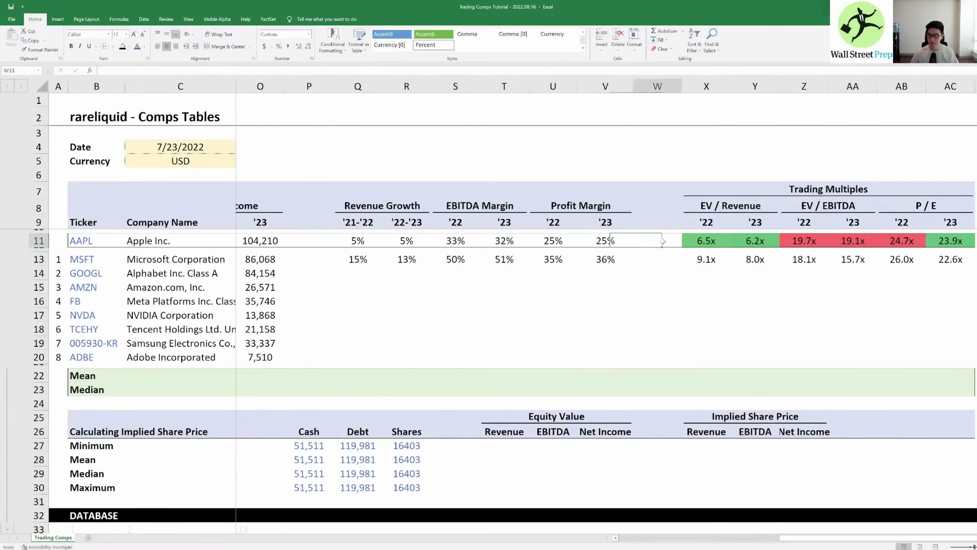
{"action": "key", "text": "ctrl+shift+Right"}
{"action": "key", "text": "alt+h"}
{"action": "key", "text": "l"}
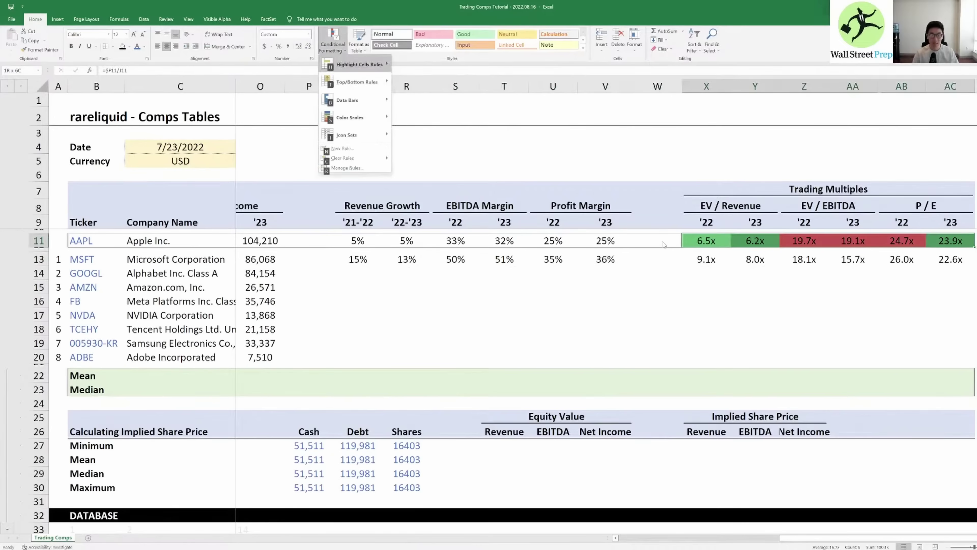
{"action": "key", "text": "c"}
{"action": "key", "text": "s"}
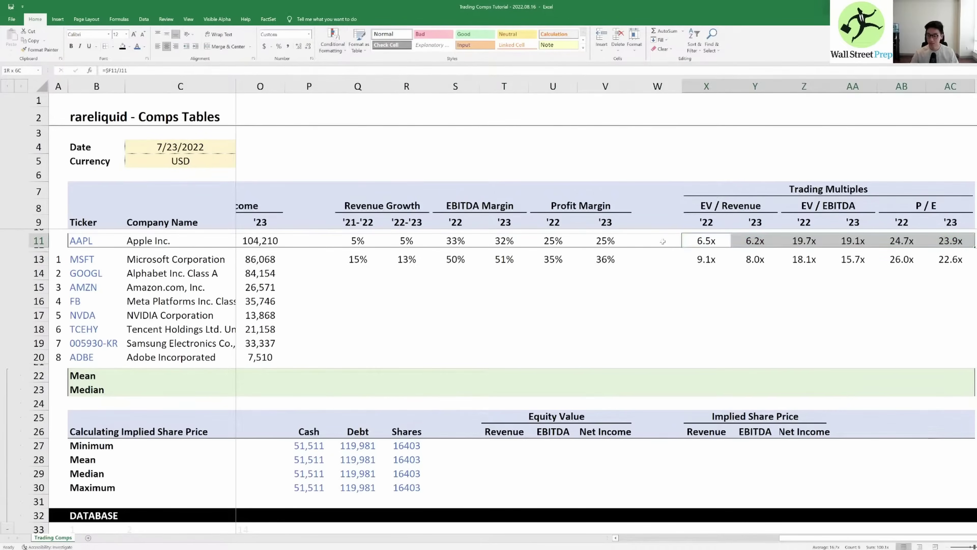
Step: Copy Microsoft's growth, margin and multiple formulas in Q13:AC13 down through Adobe's row 20
{"action": "key", "text": "Down"}
{"action": "key", "text": "Left"}
{"action": "key", "text": "Left"}
{"action": "key", "text": "Left"}
{"action": "key", "text": "Left"}
{"action": "key", "text": "Left"}
{"action": "key", "text": "Left"}
{"action": "key", "text": "Left"}
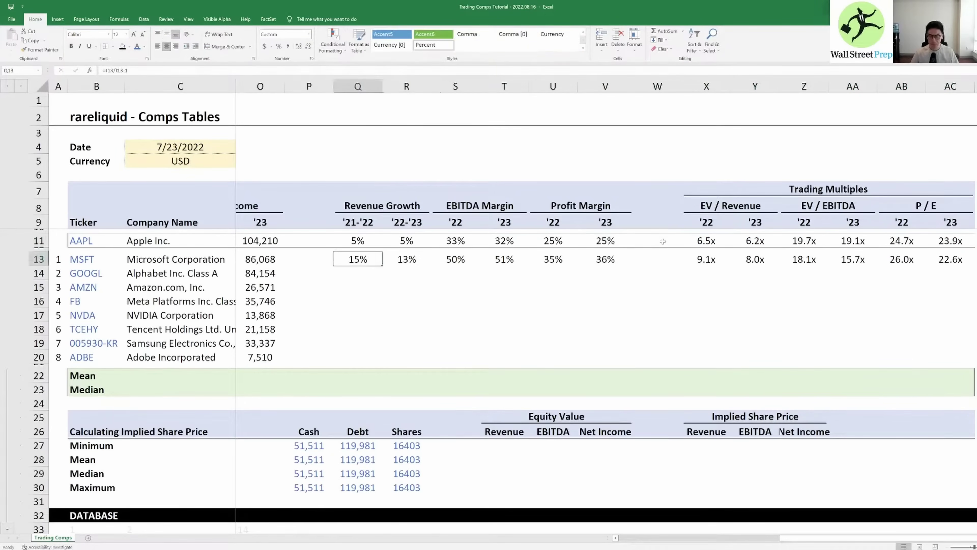
{"action": "key", "text": "ctrl+shift+Right"}
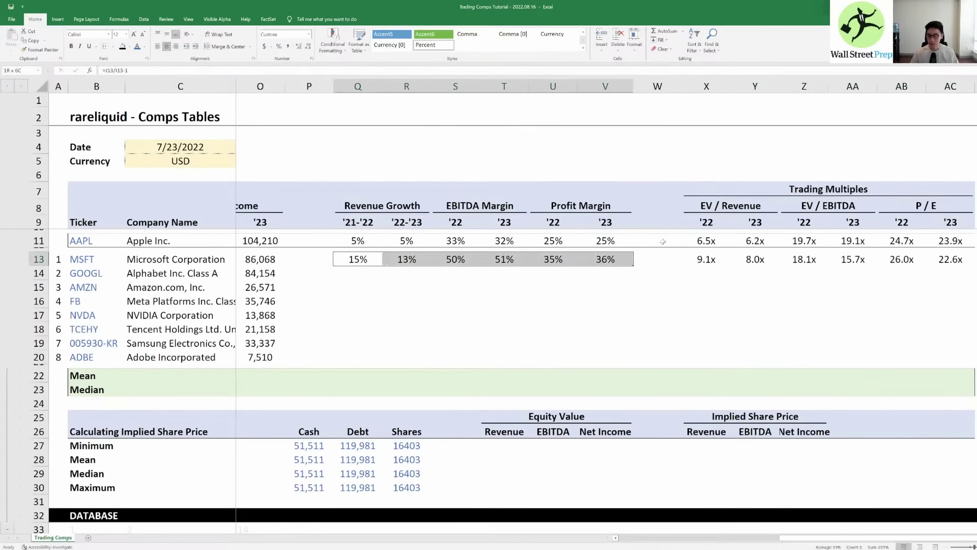
{"action": "key", "text": "ctrl+shift+Right"}
{"action": "key", "text": "ctrl+shift+Right"}
{"action": "key", "text": "ctrl+c"}
{"action": "key", "text": "shift+Down"}
{"action": "key", "text": "shift+Down"}
{"action": "key", "text": "shift+Down"}
{"action": "key", "text": "shift+Down"}
{"action": "key", "text": "shift+Down"}
{"action": "key", "text": "shift+Down"}
{"action": "key", "text": "shift+Down"}
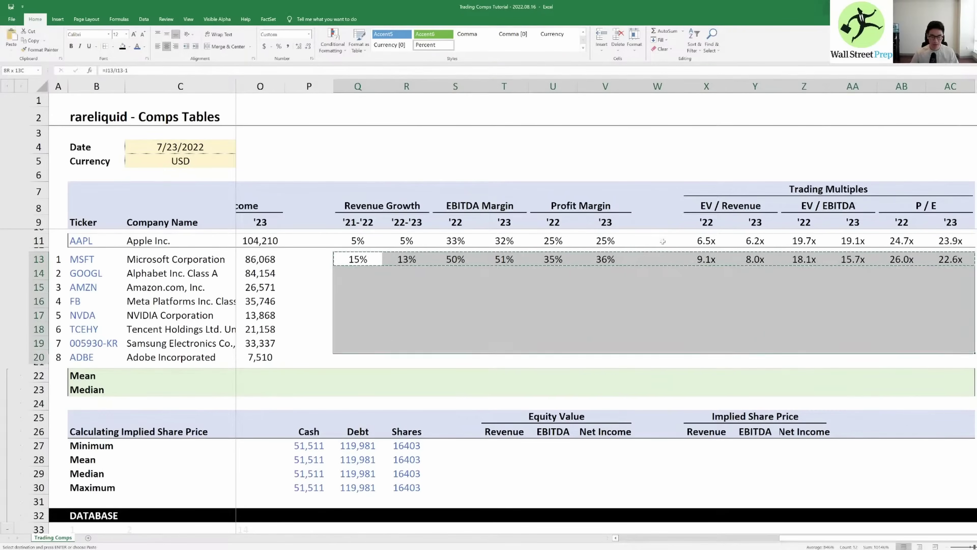
{"action": "key", "text": "Return"}
Step: Review the filled growth, margin and multiple formulas across the peer company rows
{"action": "key", "text": "Down"}
{"action": "key", "text": "Left"}
{"action": "key", "text": "Right"}
{"action": "key", "text": "Right"}
{"action": "key", "text": "Right"}
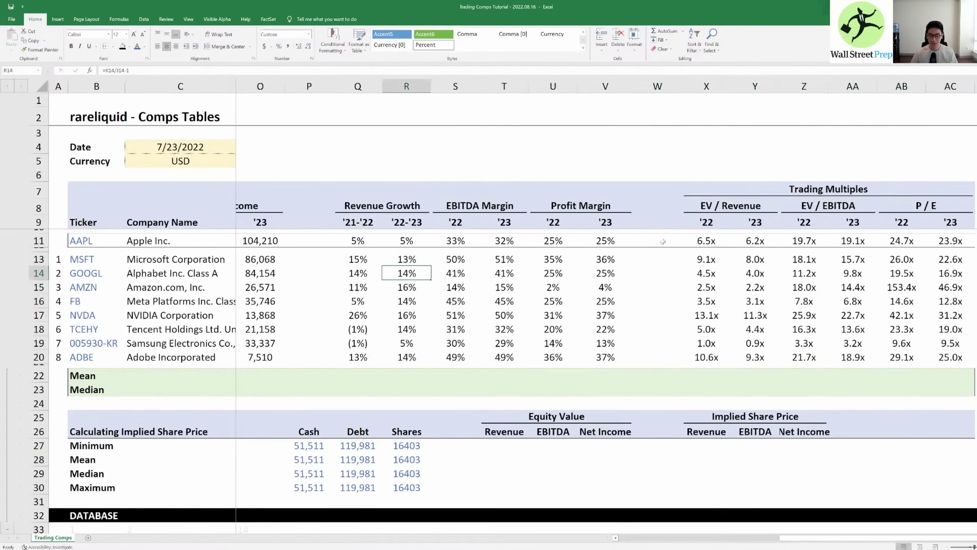
{"action": "key", "text": "Up"}
{"action": "key", "text": "Left"}
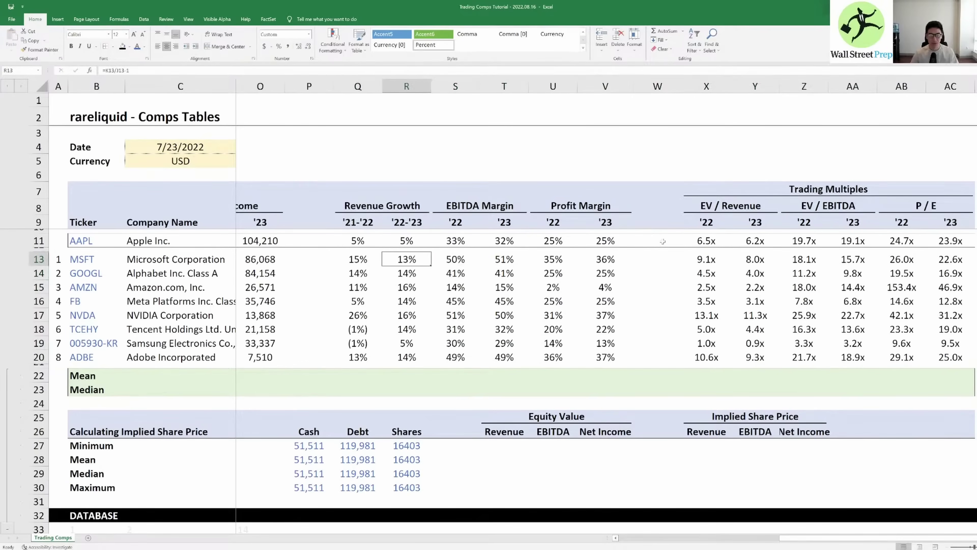
{"action": "key", "text": "Left"}
{"action": "key", "text": "Left"}
{"action": "key", "text": "Left"}
{"action": "key", "text": "Right"}
{"action": "key", "text": "Right"}
{"action": "key", "text": "Left"}
{"action": "key", "text": "Left"}
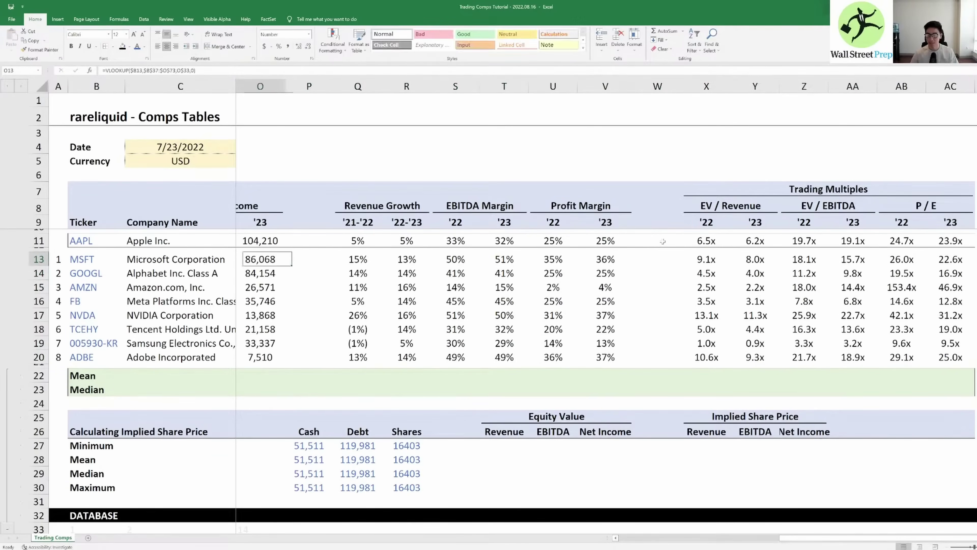
{"action": "key", "text": "Right"}
{"action": "key", "text": "Right"}
{"action": "key", "text": "ctrl+Right"}
{"action": "key", "text": "ctrl+Right"}
{"action": "key", "text": "ctrl+Left"}
{"action": "key", "text": "ctrl+Left"}
{"action": "key", "text": "ctrl+Left"}
{"action": "key", "text": "ctrl+Left"}
{"action": "key", "text": "ctrl+Left"}
{"action": "key", "text": "ctrl+Left"}
{"action": "key", "text": "ctrl+Left"}
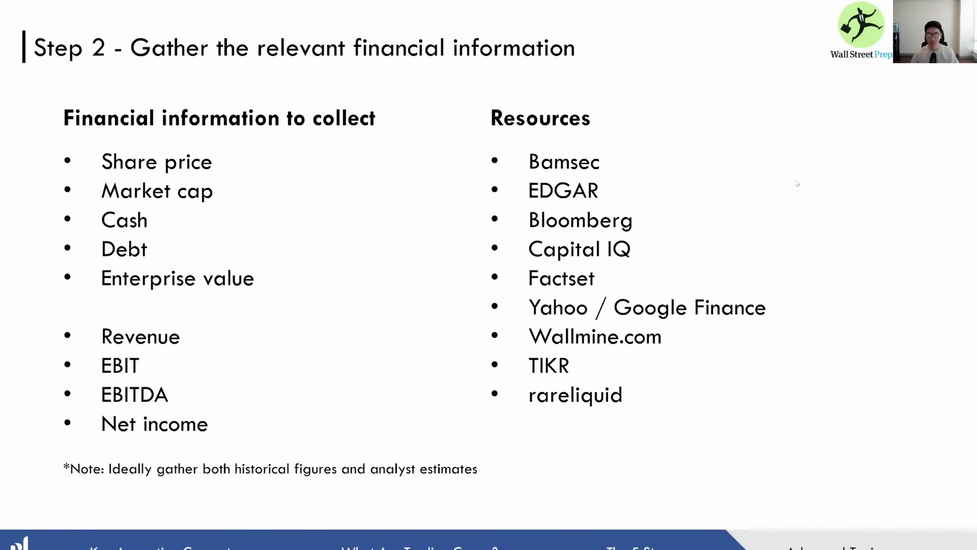
{"action": "key", "text": "Right"}
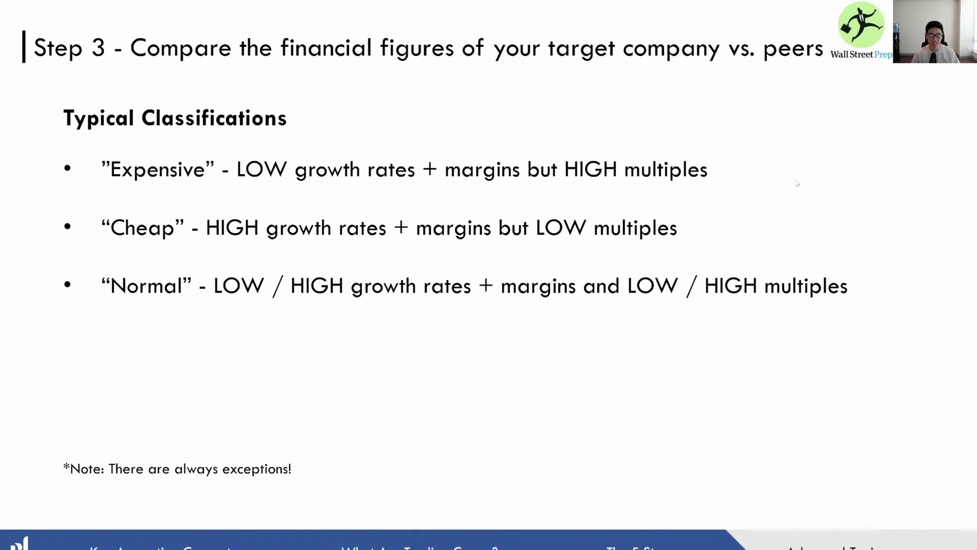
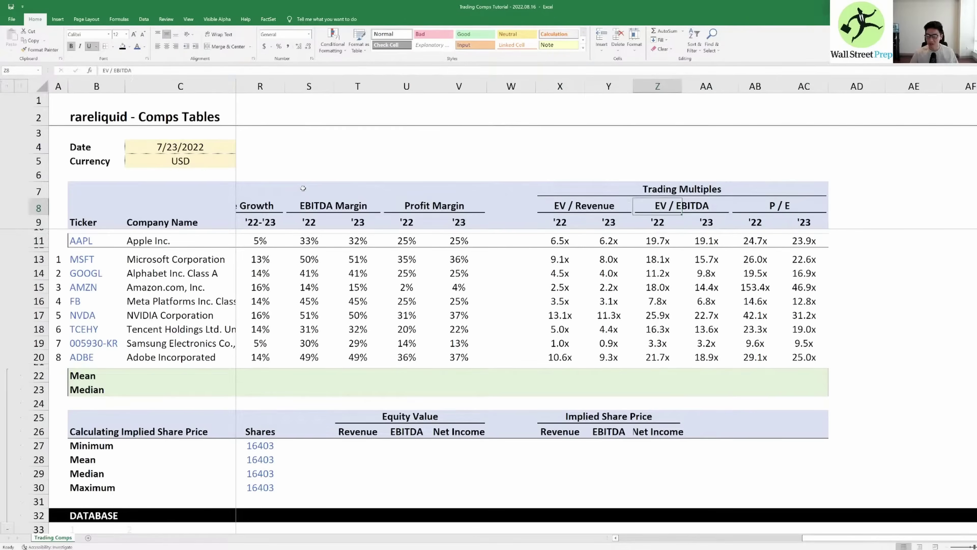
Step: Examine Apple's EV / EBITDA, P / E and EV / Revenue multiples against the peer companies
{"action": "key", "text": "Down"}
{"action": "key", "text": "Down"}
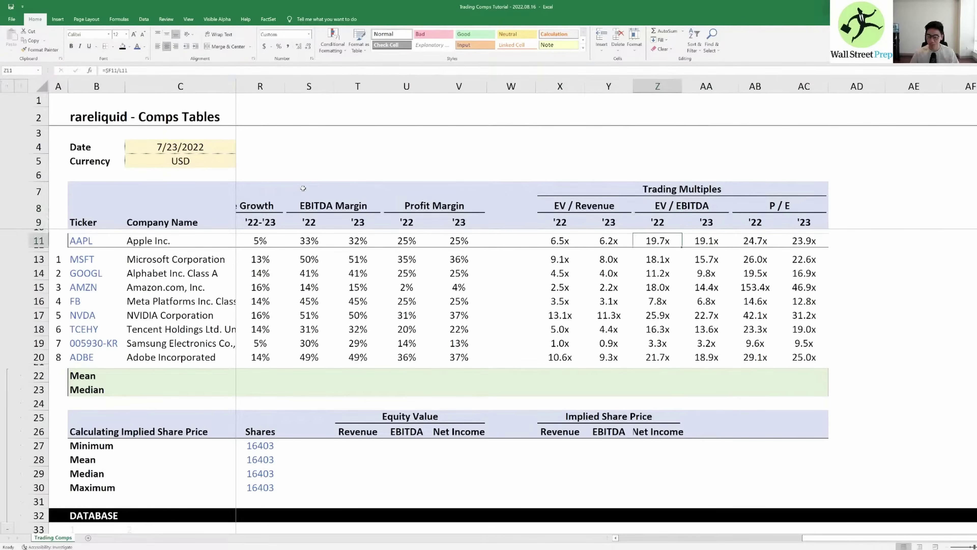
{"action": "key", "text": "Right"}
{"action": "key", "text": "Right"}
{"action": "key", "text": "Up"}
{"action": "key", "text": "Up"}
{"action": "key", "text": "Up"}
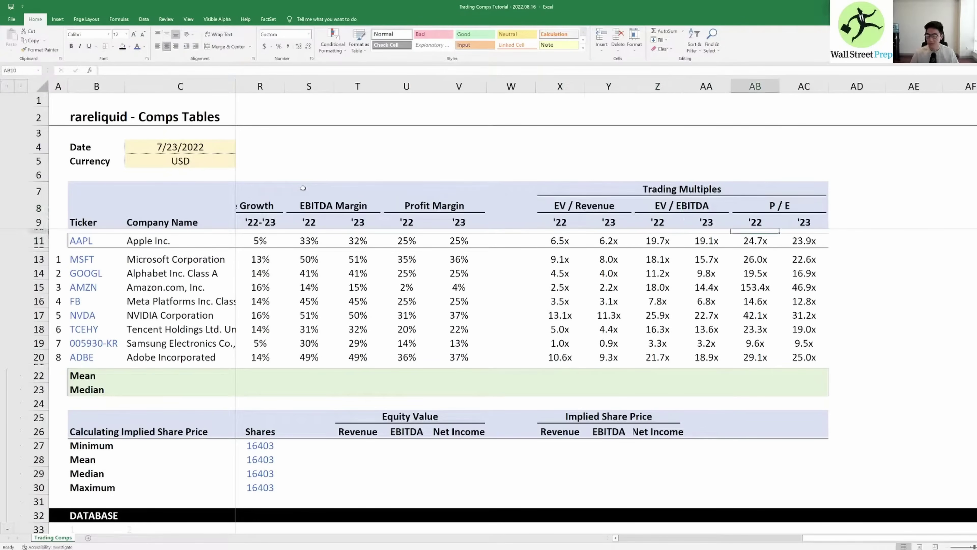
{"action": "key", "text": "Down"}
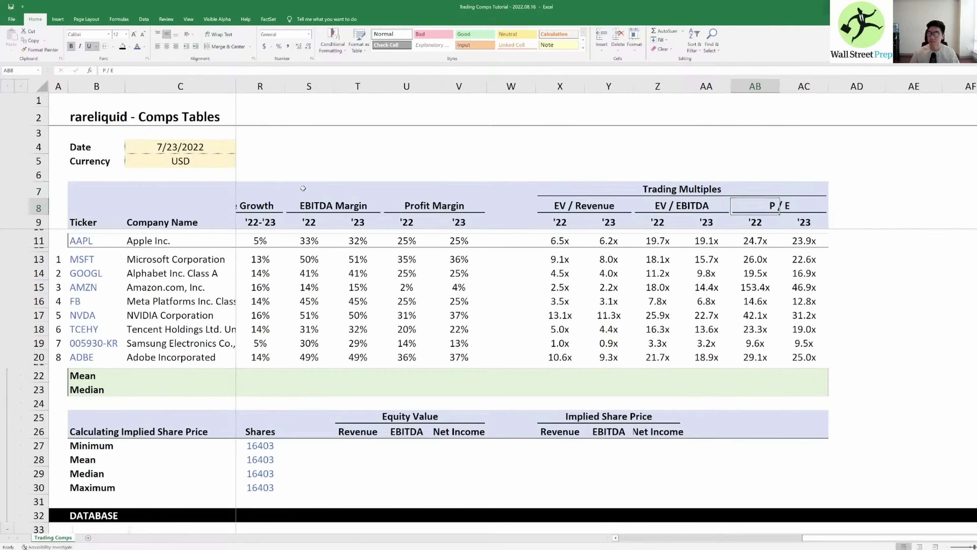
{"action": "key", "text": "Down"}
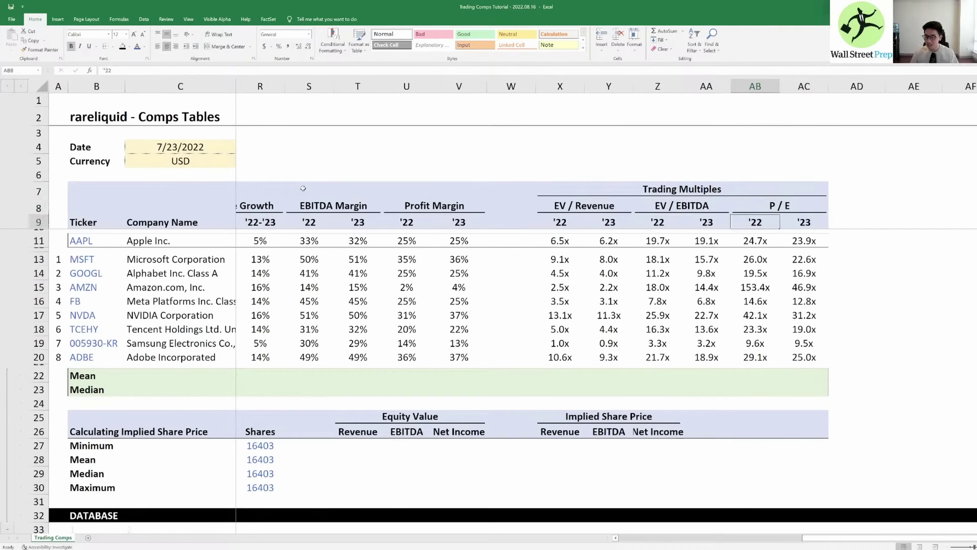
{"action": "key", "text": "Down"}
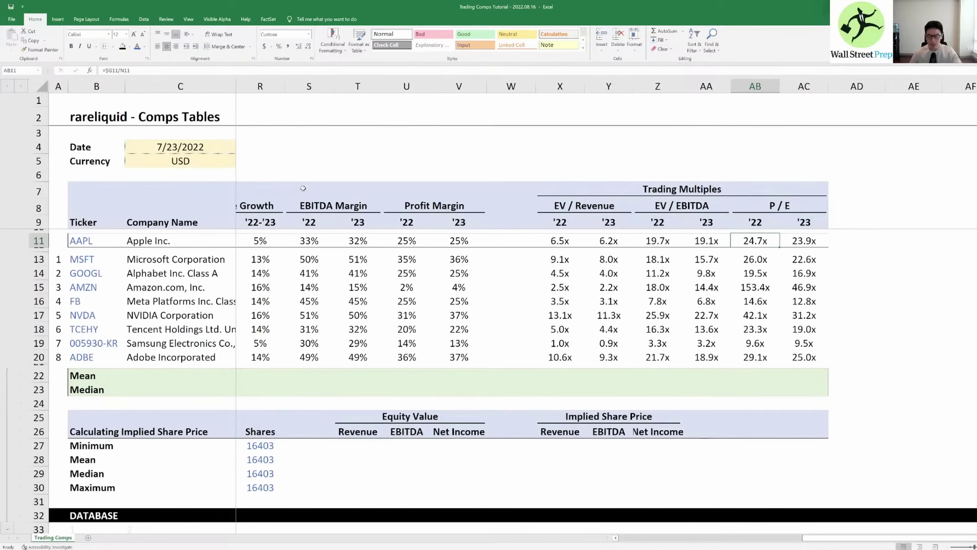
{"action": "key", "text": "Left"}
{"action": "key", "text": "Left"}
{"action": "key", "text": "Left"}
{"action": "key", "text": "Left"}
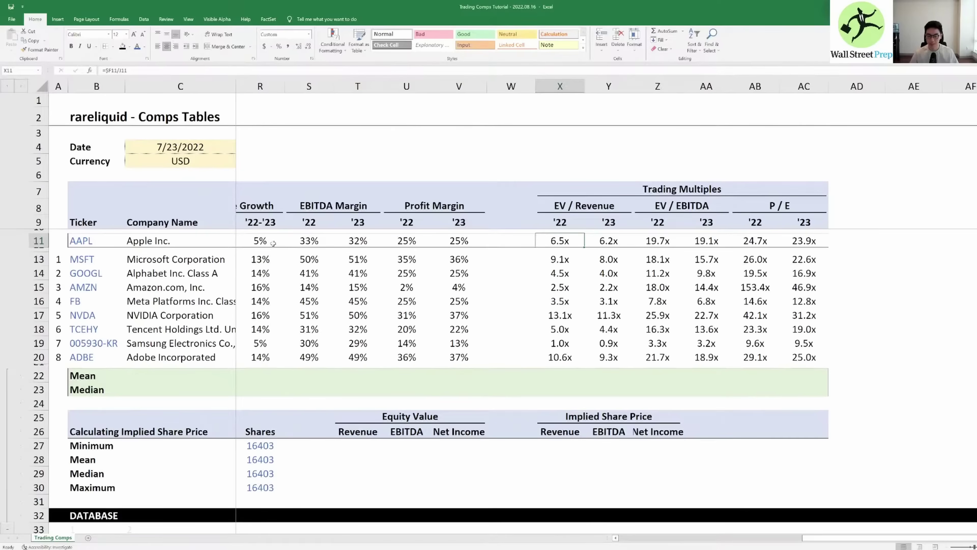
Step: Calculate the peers' mean '21-'22 revenue growth in Q22 with =AVERAGE(Q13:Q20)
{"action": "key", "text": "Left"}
{"action": "key", "text": "Left"}
{"action": "key", "text": "Down"}
{"action": "key", "text": "Left"}
{"action": "key", "text": "Down"}
{"action": "key", "text": "Down"}
{"action": "key", "text": "Left"}
{"action": "key", "text": "Down"}
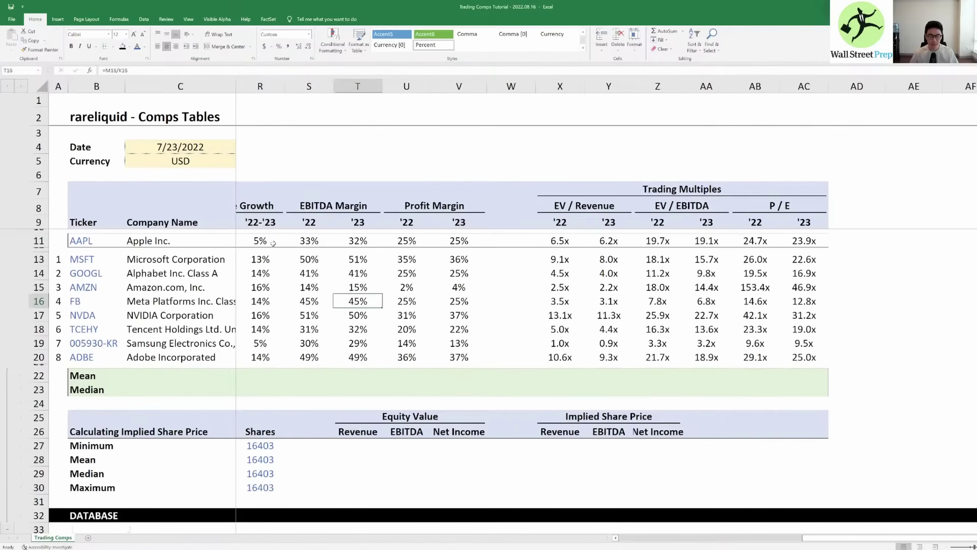
{"action": "key", "text": "Left"}
{"action": "key", "text": "Left"}
{"action": "key", "text": "Left"}
{"action": "key", "text": "Left"}
{"action": "key", "text": "Down"}
{"action": "key", "text": "Right"}
{"action": "key", "text": "Down"}
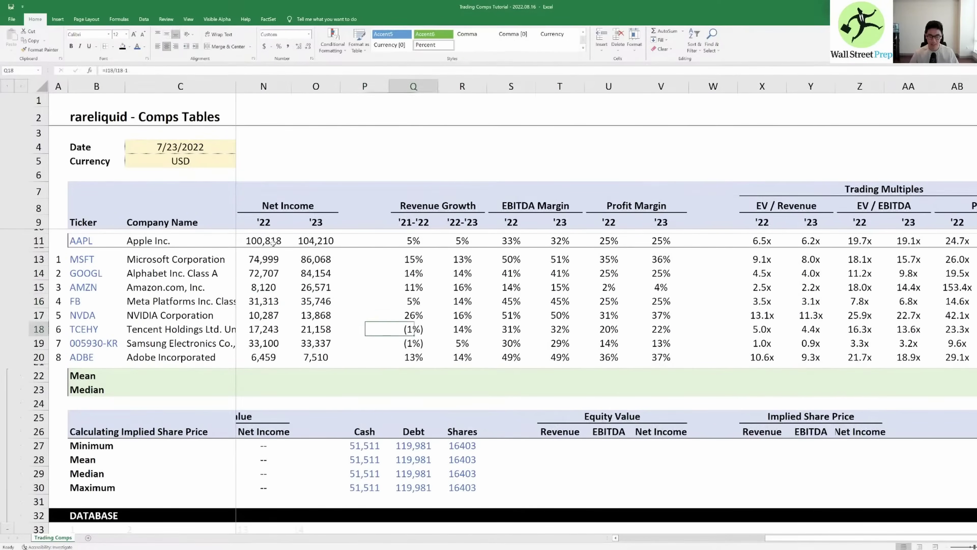
{"action": "key", "text": "Down"}
{"action": "key", "text": "Down"}
{"action": "key", "text": "Down"}
{"action": "type", "text": "="}
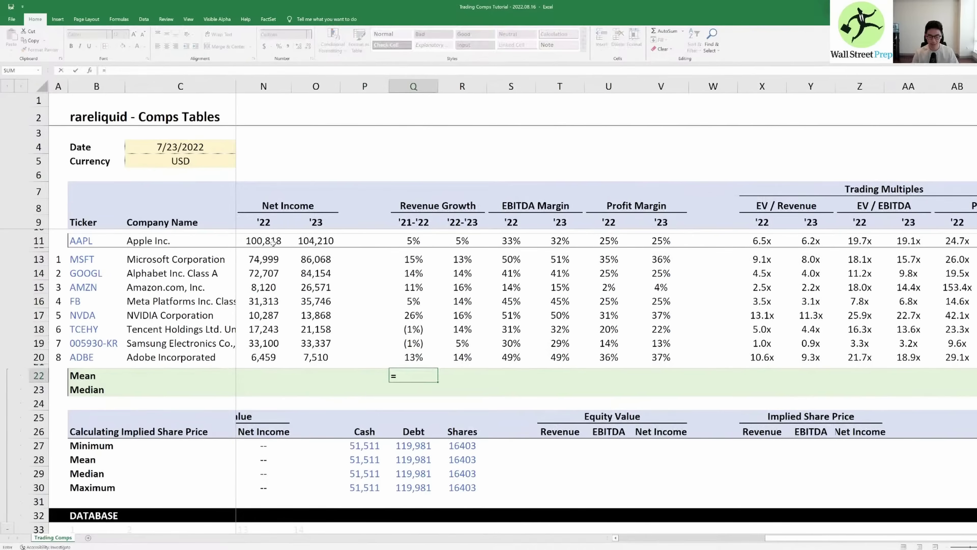
{"action": "type", "text": "average("}
{"action": "key", "text": "Up"}
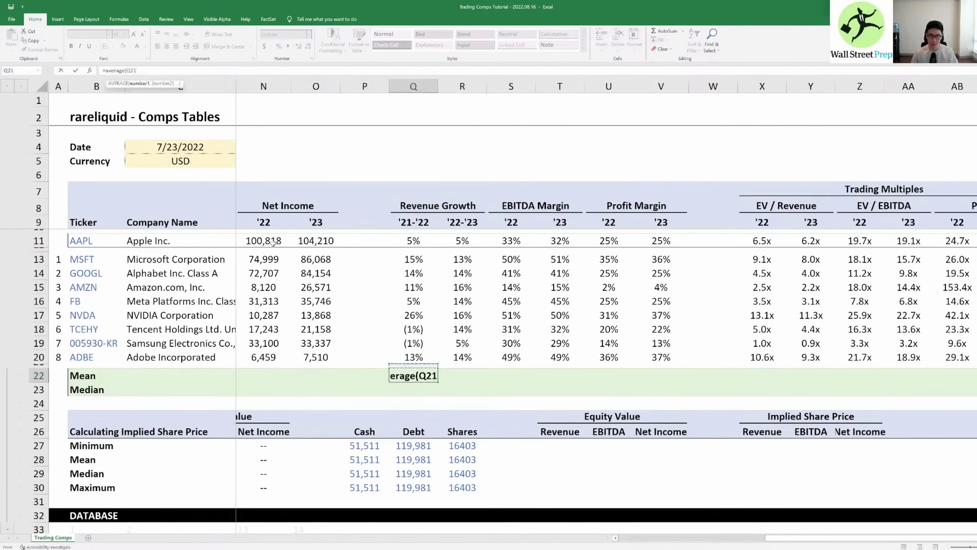
{"action": "key", "text": "Up"}
{"action": "key", "text": "ctrl+shift+Up"}
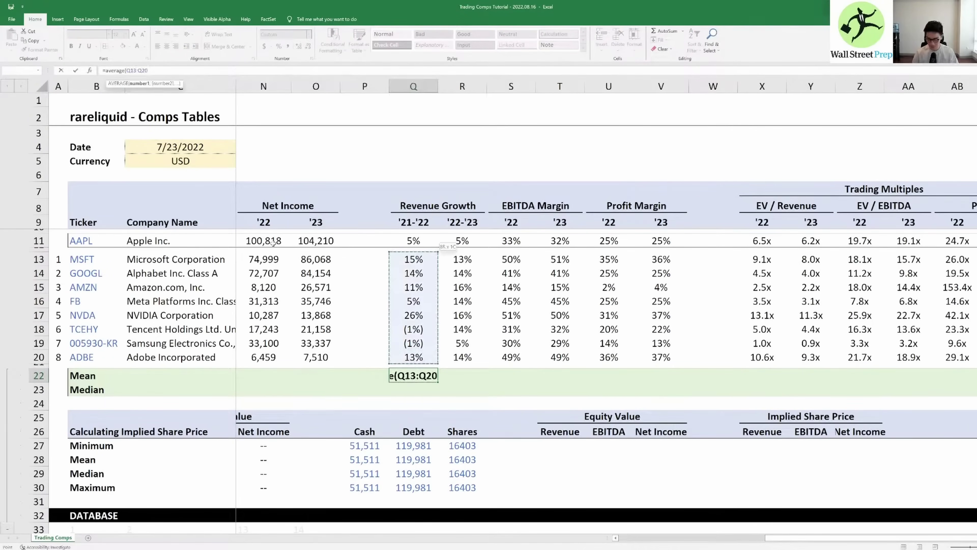
{"action": "type", "text": ")"}
{"action": "key", "text": "ctrl+Return"}
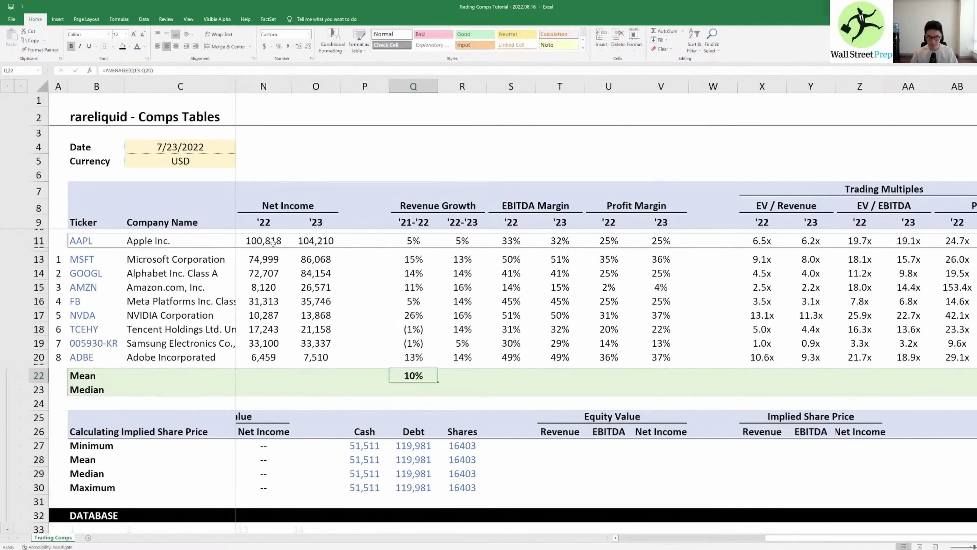
Step: Calculate the peers' median '21-'22 revenue growth in Q23 with =MEDIAN(Q13:Q20)
{"action": "key", "text": "Down"}
{"action": "type", "text": "=median("}
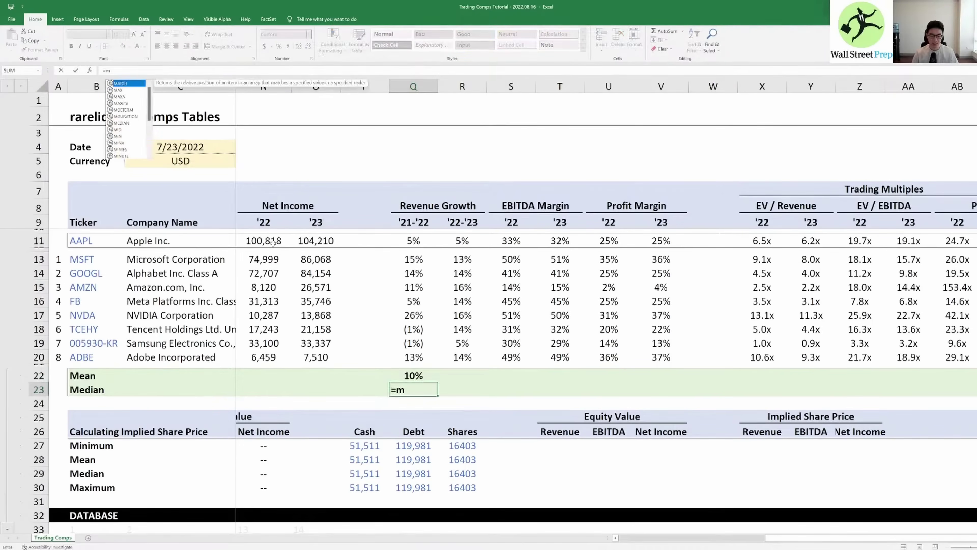
{"action": "key", "text": "Up"}
{"action": "key", "text": "Up"}
{"action": "key", "text": "Up"}
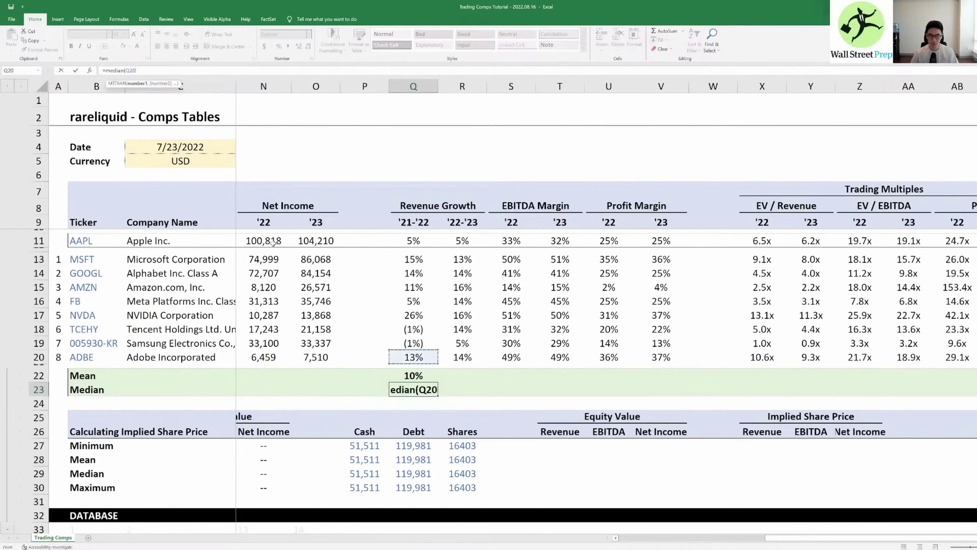
{"action": "key", "text": "ctrl+shift+Up"}
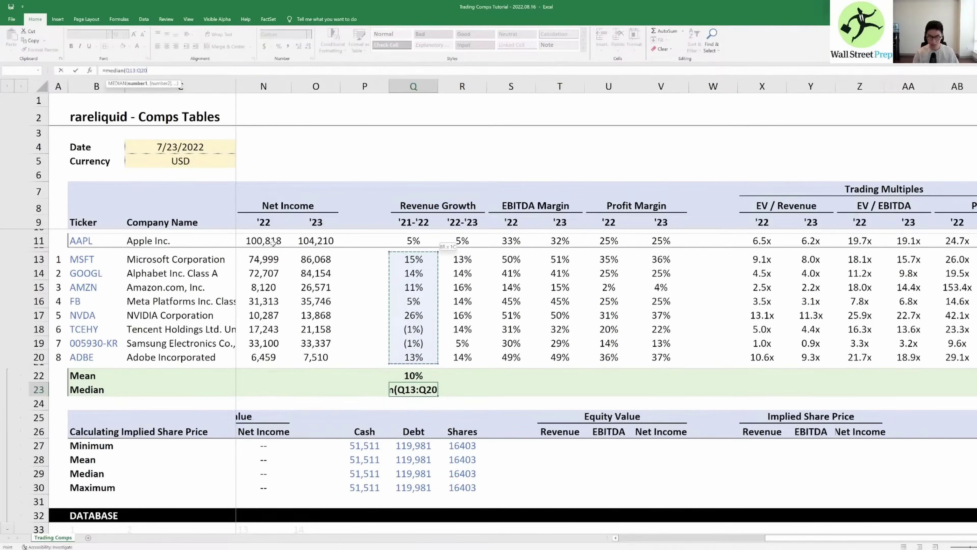
{"action": "type", "text": ")"}
{"action": "key", "text": "shift+Return"}
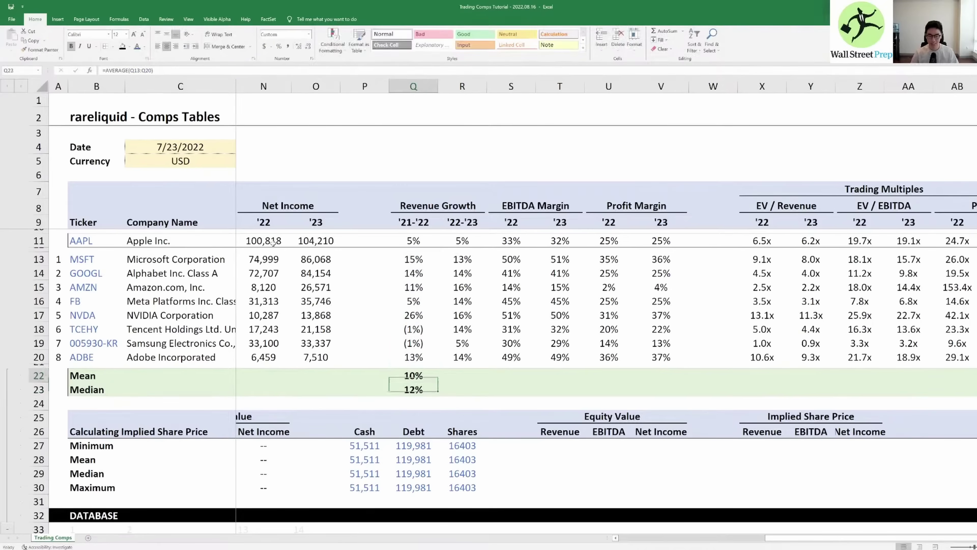
Step: Copy the mean and median formulas in Q22:Q23 across the growth and margin columns through V
{"action": "key", "text": "shift+Down"}
{"action": "key", "text": "ctrl+c"}
{"action": "key", "text": "shift+Right"}
{"action": "key", "text": "shift+Right"}
{"action": "key", "text": "shift+Right"}
{"action": "key", "text": "shift+Right"}
{"action": "key", "text": "shift+Right"}
{"action": "key", "text": "ctrl+v"}
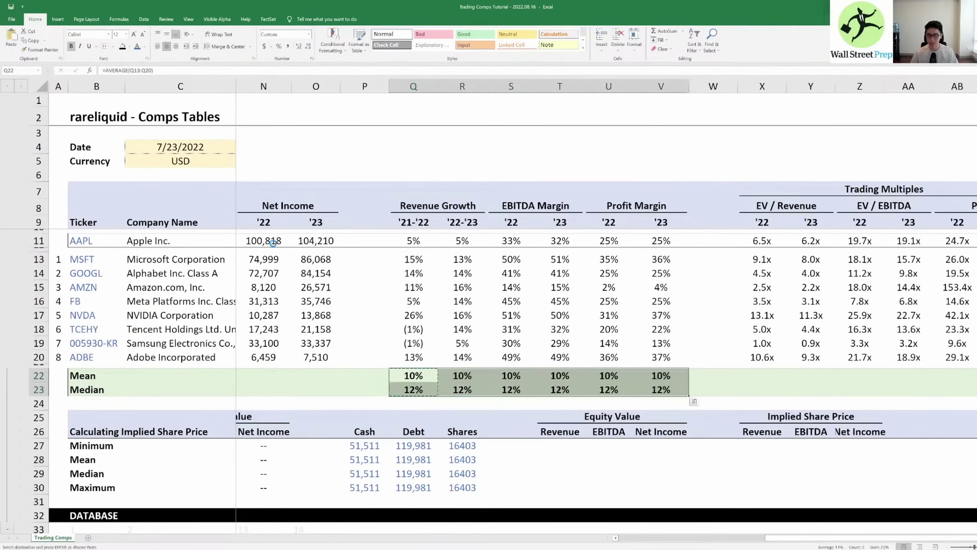
Step: Copy the mean and median formulas from V22:V23 into the trading multiples columns X22:AC23, pasting formulas only
{"action": "key", "text": "Right"}
{"action": "key", "text": "Right"}
{"action": "key", "text": "Right"}
{"action": "key", "text": "Right"}
{"action": "key", "text": "Right"}
{"action": "key", "text": "shift+Down"}
{"action": "key", "text": "ctrl+c"}
{"action": "key", "text": "Right"}
{"action": "key", "text": "Right"}
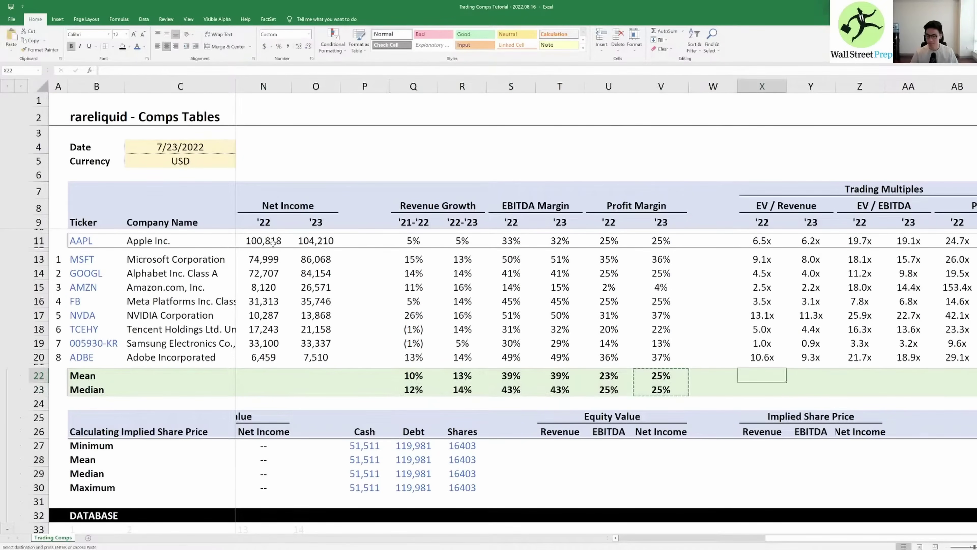
{"action": "key", "text": "shift+Down"}
{"action": "key", "text": "shift+Right"}
{"action": "key", "text": "shift+Right"}
{"action": "key", "text": "shift+Right"}
{"action": "key", "text": "Right"}
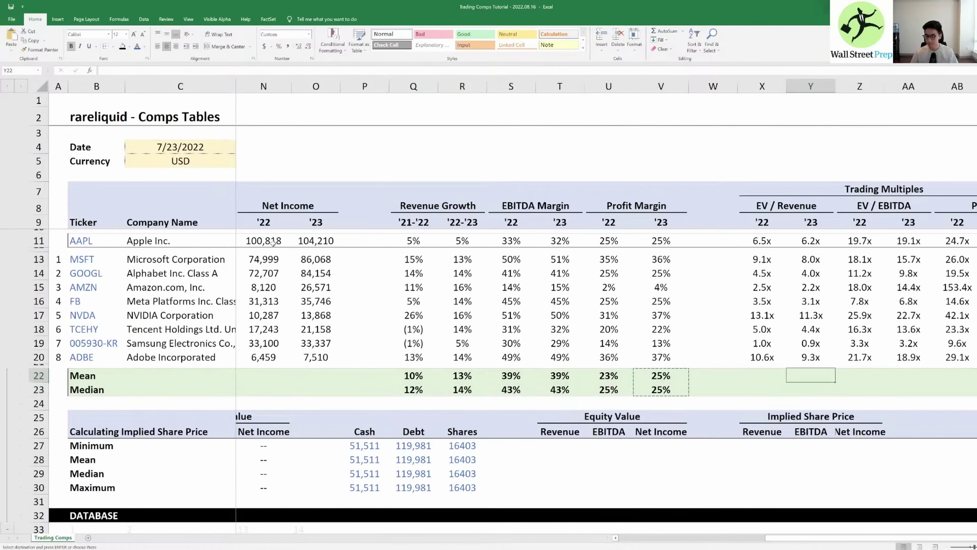
{"action": "key", "text": "Left"}
{"action": "key", "text": "shift+Down"}
{"action": "key", "text": "shift+Right"}
{"action": "key", "text": "shift+Right"}
{"action": "key", "text": "shift+Right"}
{"action": "key", "text": "shift+Right"}
{"action": "key", "text": "shift+Right"}
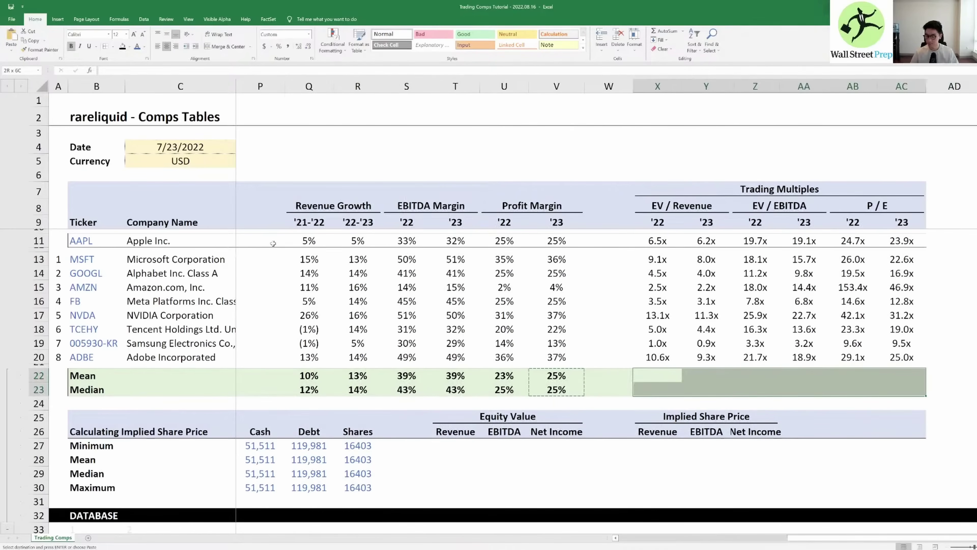
{"action": "key", "text": "alt+e"}
{"action": "key", "text": "s"}
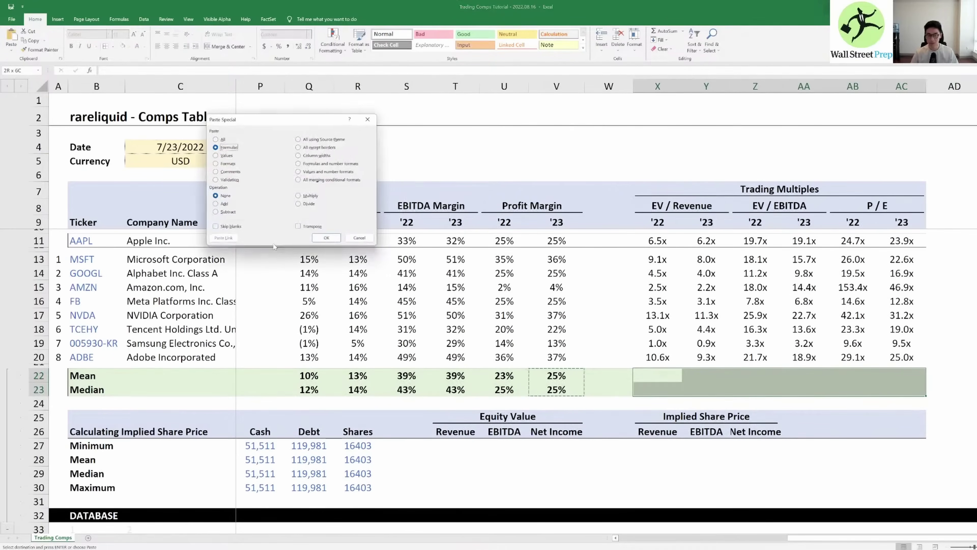
{"action": "key", "text": "f"}
{"action": "key", "text": "Return"}
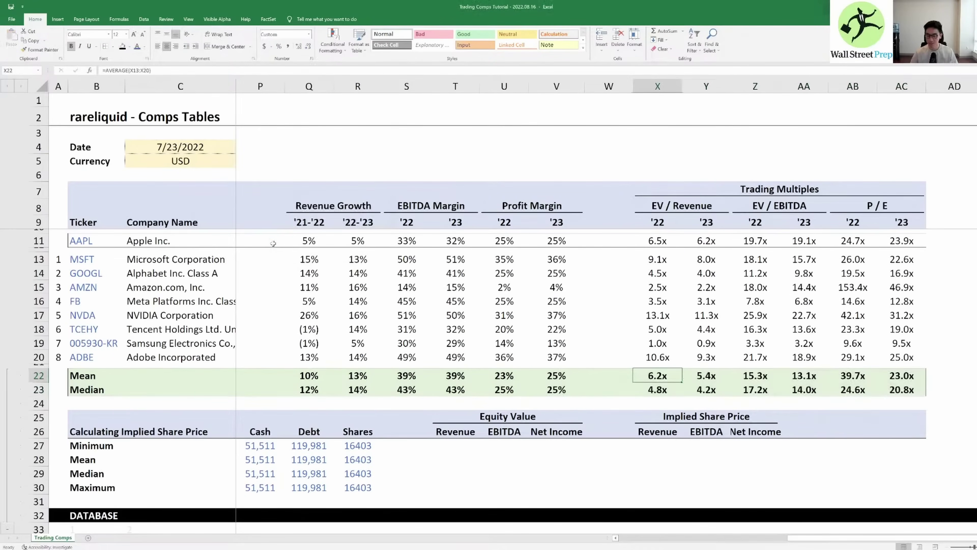
Step: Try a regular paste of the mean and median cells V22:V23 into X22:X23, and undo it
{"action": "key", "text": "Left"}
{"action": "key", "text": "Left"}
{"action": "key", "text": "F2"}
{"action": "key", "text": "Escape"}
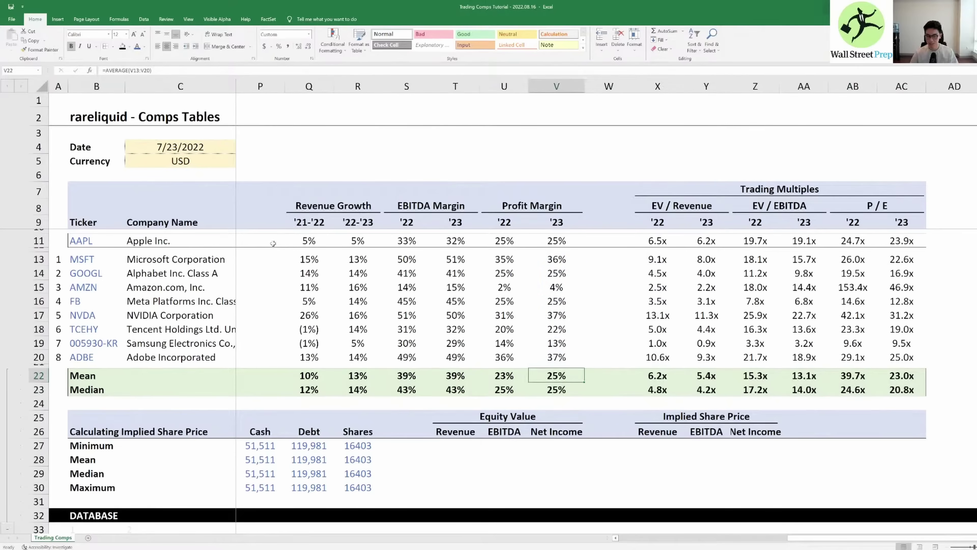
{"action": "key", "text": "shift+Down"}
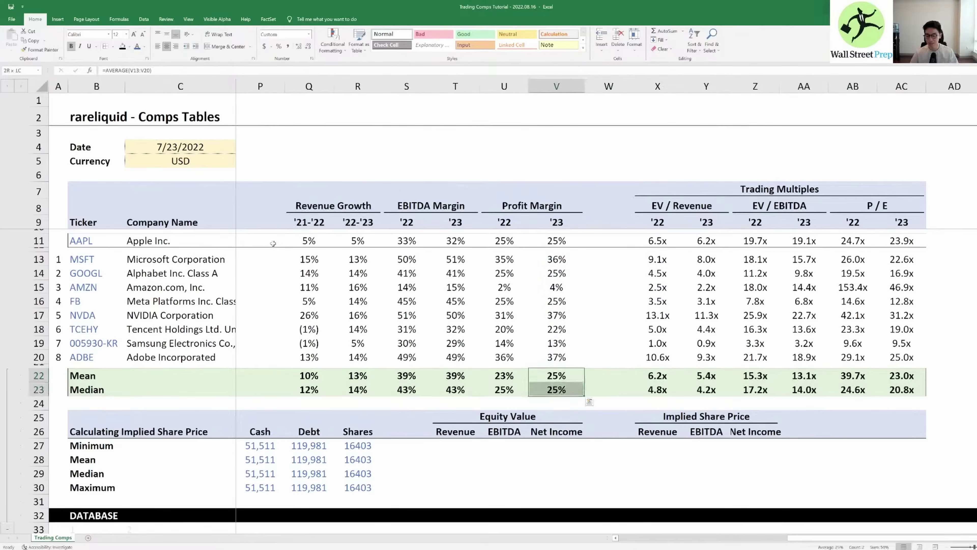
{"action": "key", "text": "ctrl+c"}
{"action": "key", "text": "Right"}
{"action": "key", "text": "Right"}
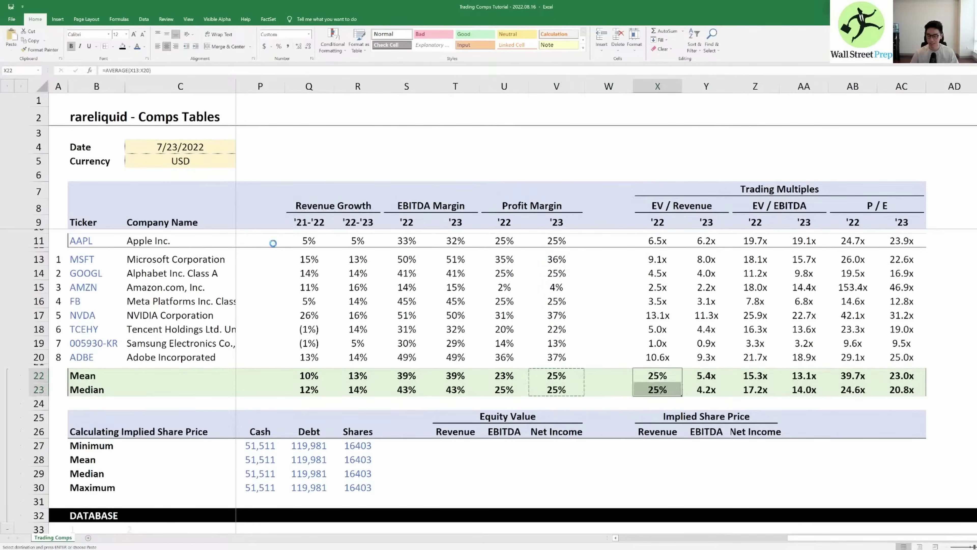
{"action": "key", "text": "ctrl+v"}
{"action": "key", "text": "Down"}
{"action": "key", "text": "Up"}
{"action": "key", "text": "Up"}
{"action": "key", "text": "Down"}
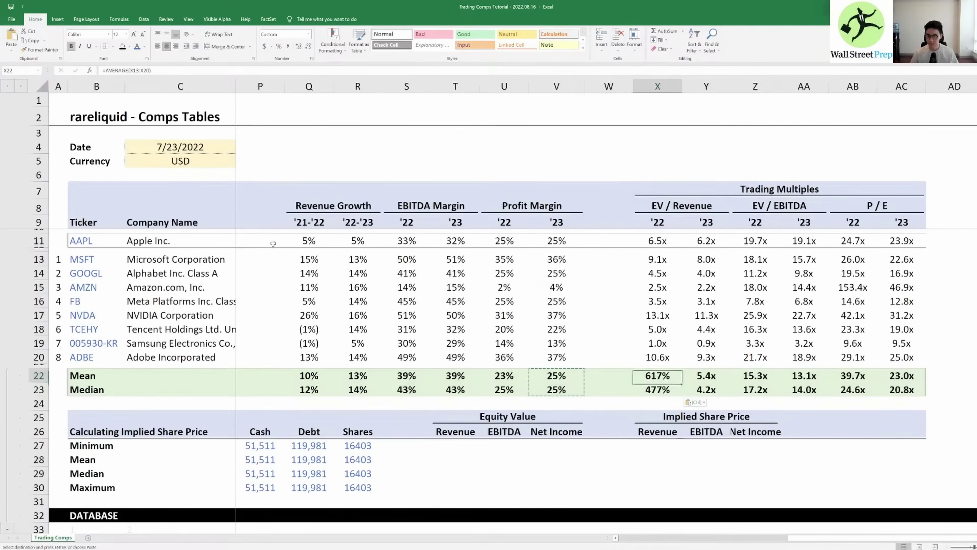
{"action": "key", "text": "Up"}
{"action": "key", "text": "ctrl+z"}
{"action": "key", "text": "Escape"}
{"action": "key", "text": "Left"}
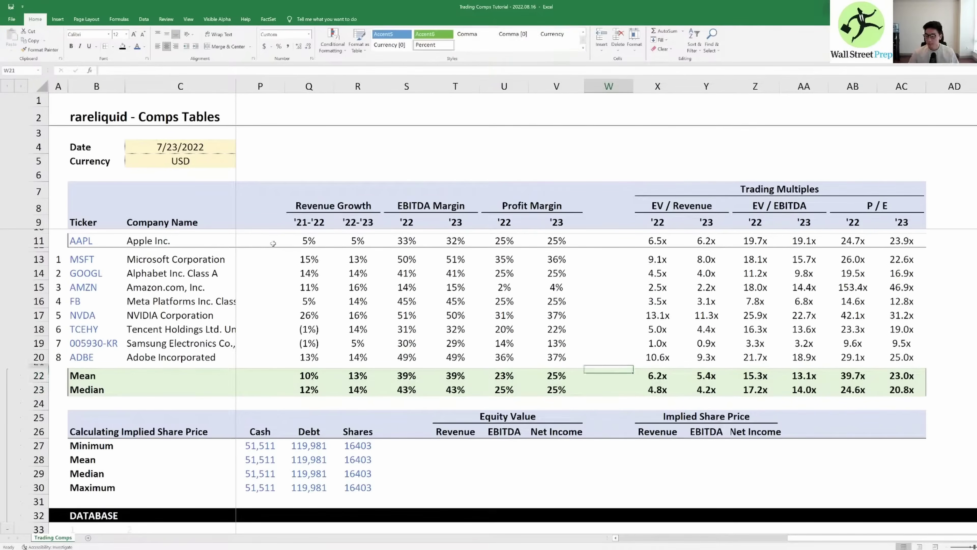
Step: Examine the EV / Revenue multiples of Apple, Alphabet and Microsoft alongside the peer mean
{"action": "key", "text": "Right"}
{"action": "key", "text": "Up"}
{"action": "key", "text": "Up"}
{"action": "key", "text": "Up"}
{"action": "key", "text": "Right"}
{"action": "key", "text": "Left"}
{"action": "key", "text": "Down"}
{"action": "key", "text": "Down"}
{"action": "key", "text": "Down"}
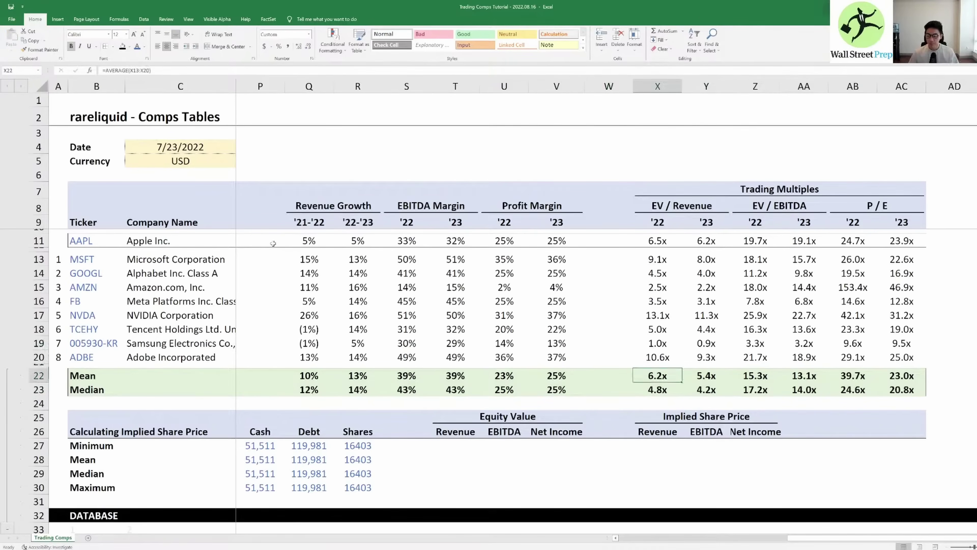
{"action": "key", "text": "Up"}
{"action": "key", "text": "Down"}
{"action": "left_click_drag", "start_coordinate": [650, 243], "coordinate": [708, 243]}
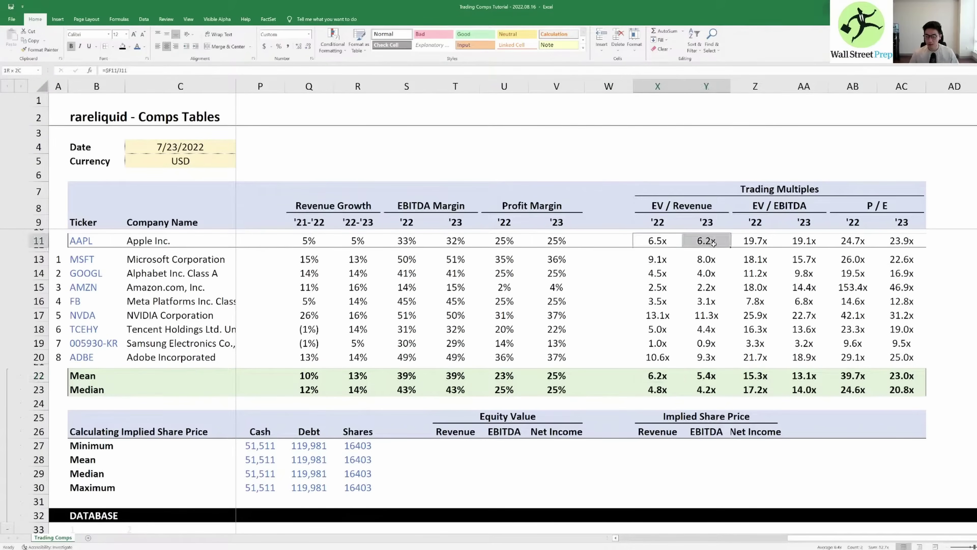
{"action": "left_click", "coordinate": [668, 272]}
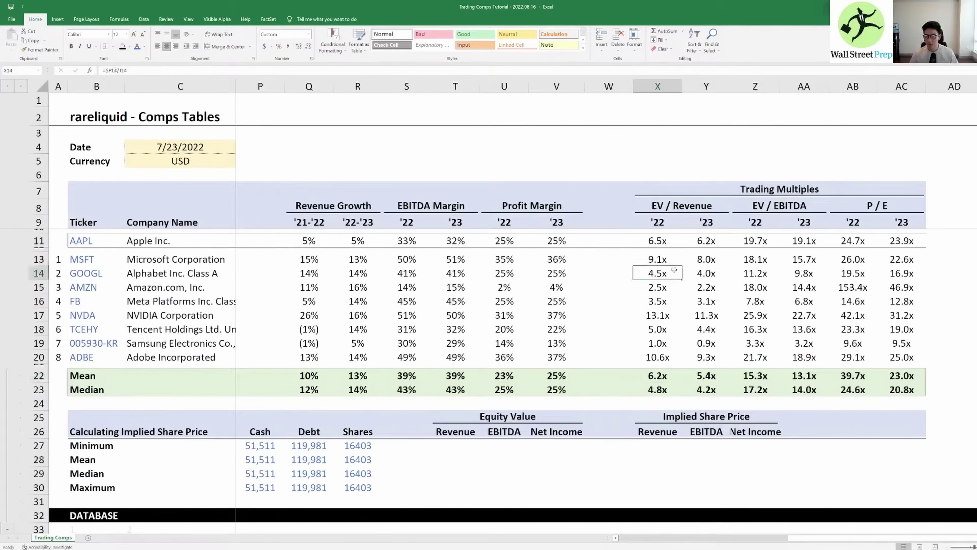
{"action": "left_click", "coordinate": [665, 257]}
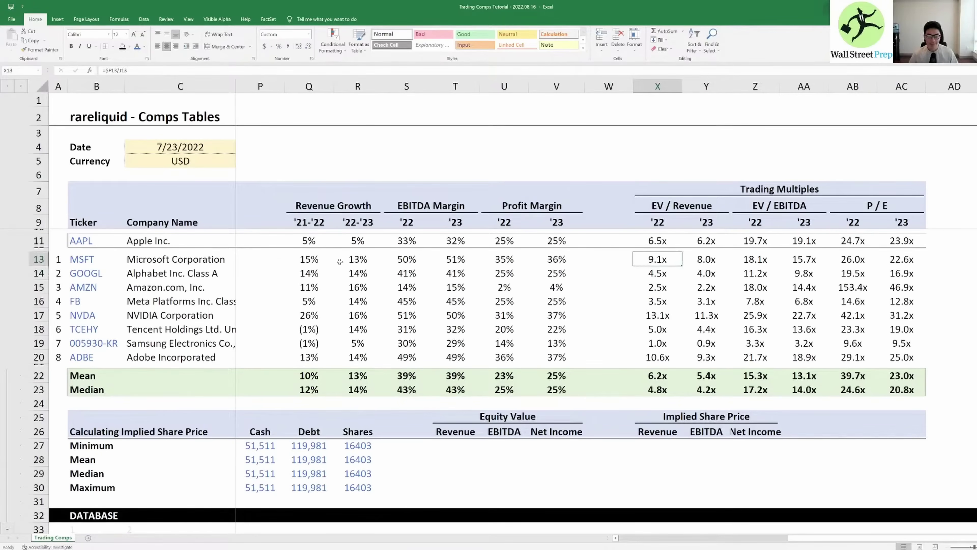
Step: Delete the narrow spacer row 12 between Apple and the peer companies
{"action": "left_click", "coordinate": [323, 257]}
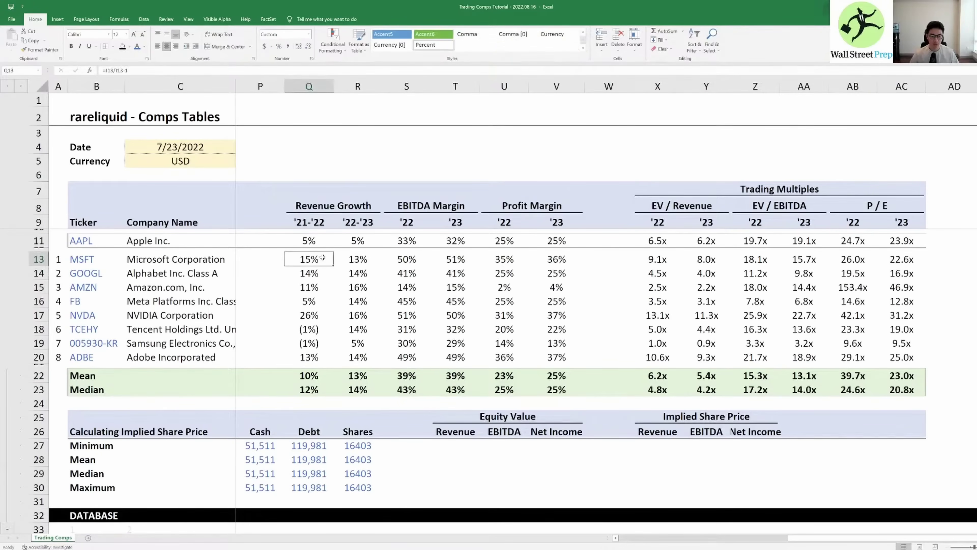
{"action": "key", "text": "Up"}
{"action": "key", "text": "Up"}
{"action": "key", "text": "Down"}
{"action": "key", "text": "Down"}
{"action": "key", "text": "Up"}
{"action": "key", "text": "shift+space"}
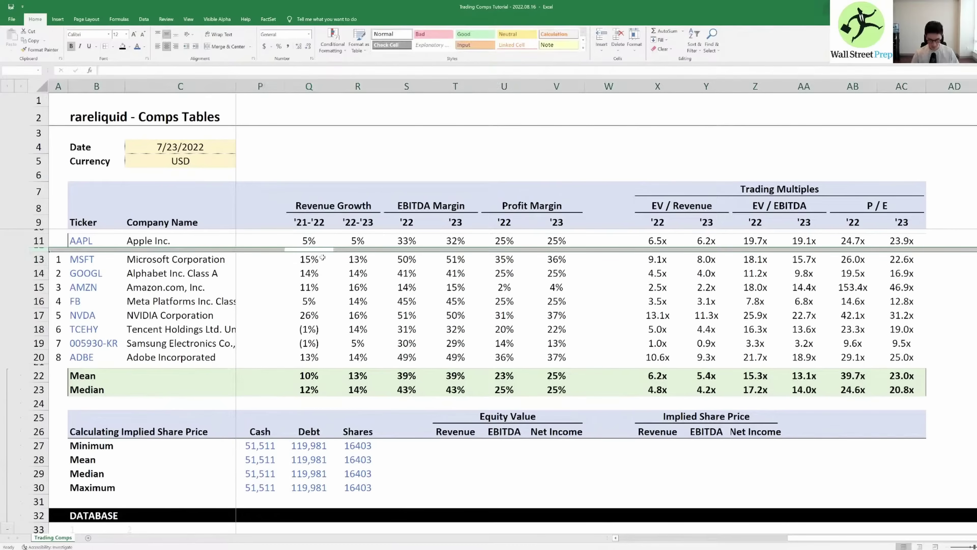
{"action": "key", "text": "ctrl+minus"}
Step: Apply a Green-Yellow-Red color scale to the '21-'22 revenue growth values in Q11:Q19, with the highest values green
{"action": "key", "text": "Up"}
{"action": "key", "text": "ctrl+shift+Down"}
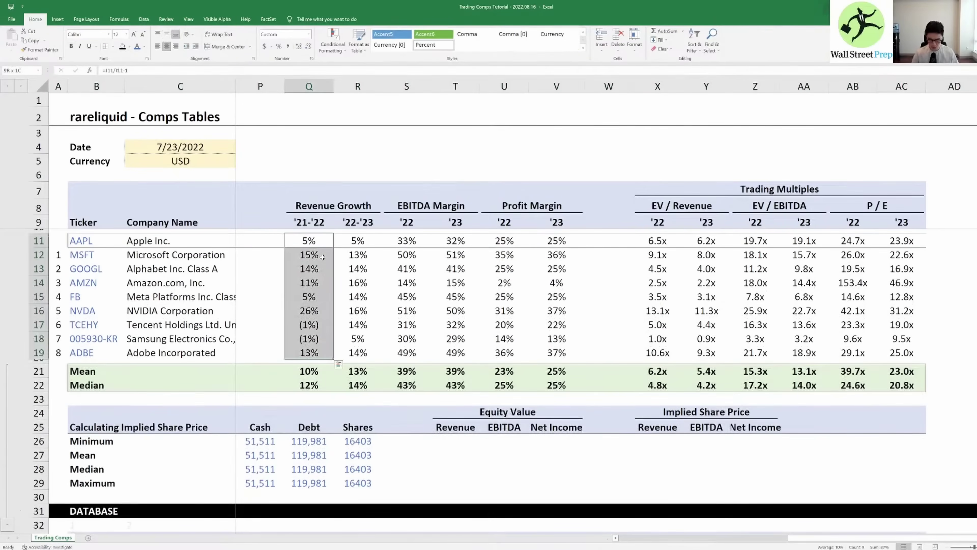
{"action": "key", "text": "alt+h"}
{"action": "key", "text": "l"}
{"action": "key", "text": "s"}
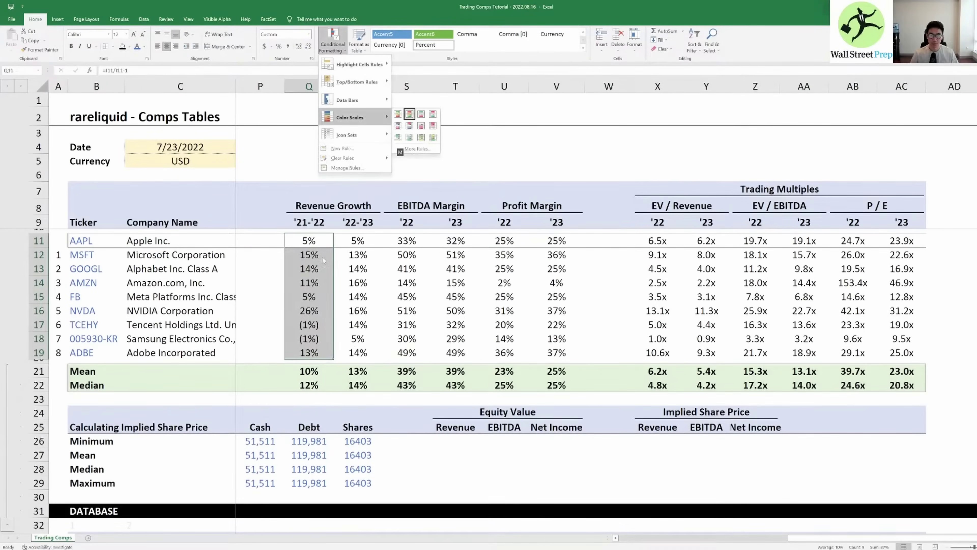
{"action": "key", "text": "Return"}
Step: Copy the color scale formatting from Q11:Q19 separately to each remaining growth and margin column, R through V
{"action": "key", "text": "ctrl+c"}
{"action": "key", "text": "Right"}
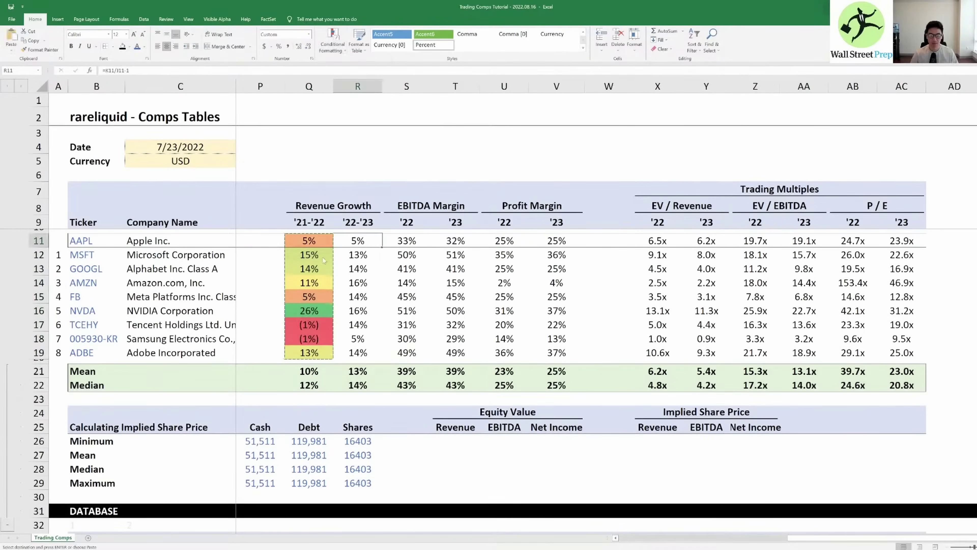
{"action": "key", "text": "ctrl+alt+v"}
{"action": "key", "text": "t"}
{"action": "key", "text": "Return"}
{"action": "key", "text": "Right"}
{"action": "key", "text": "F4"}
{"action": "key", "text": "Right"}
{"action": "key", "text": "F4"}
{"action": "key", "text": "Right"}
{"action": "key", "text": "F4"}
{"action": "key", "text": "Right"}
{"action": "key", "text": "F4"}
Step: Apply a reversed Red-Yellow-Green color scale to the '22 EV / Revenue multiples in X11:X19, with the highest values red
{"action": "key", "text": "Right"}
{"action": "key", "text": "Right"}
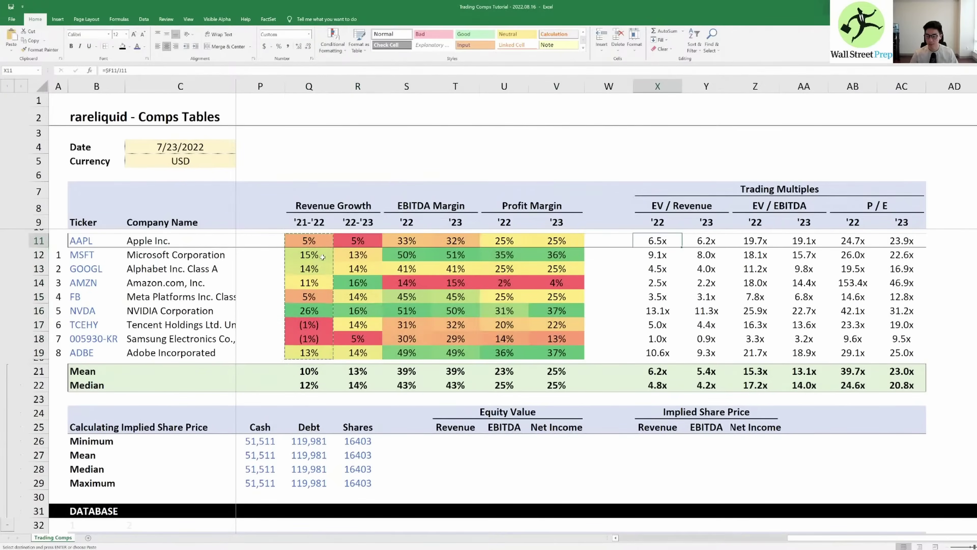
{"action": "key", "text": "alt+h"}
{"action": "key", "text": "l"}
{"action": "key", "text": "s"}
{"action": "key", "text": "Right"}
{"action": "key", "text": "Return"}
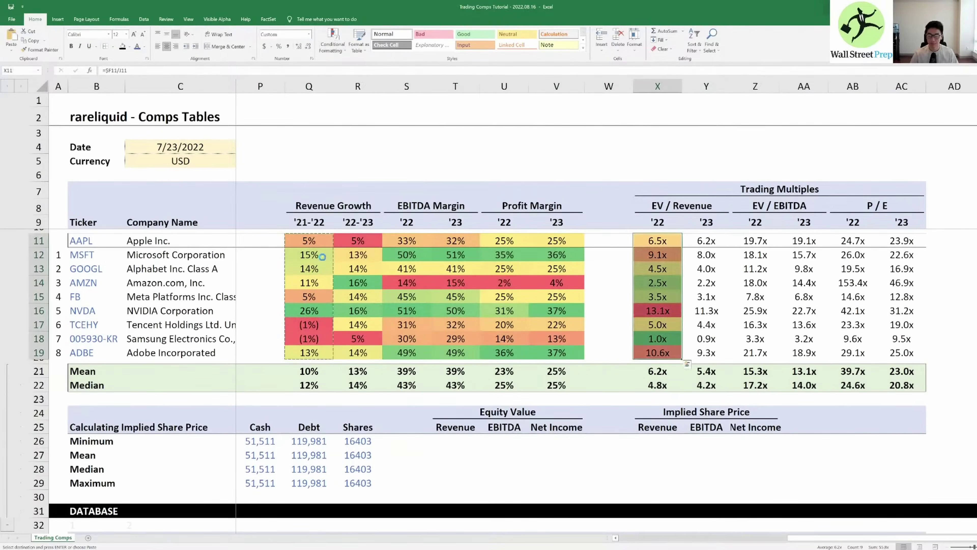
Step: Copy the reversed color scale formatting from X11:X19 separately to each remaining multiples column, Y through AC
{"action": "key", "text": "ctrl+c"}
{"action": "key", "text": "Right"}
{"action": "key", "text": "ctrl+alt+v"}
{"action": "key", "text": "t"}
{"action": "key", "text": "Return"}
{"action": "key", "text": "Right"}
{"action": "key", "text": "F4"}
{"action": "key", "text": "Right"}
{"action": "key", "text": "F4"}
{"action": "key", "text": "Right"}
{"action": "key", "text": "F4"}
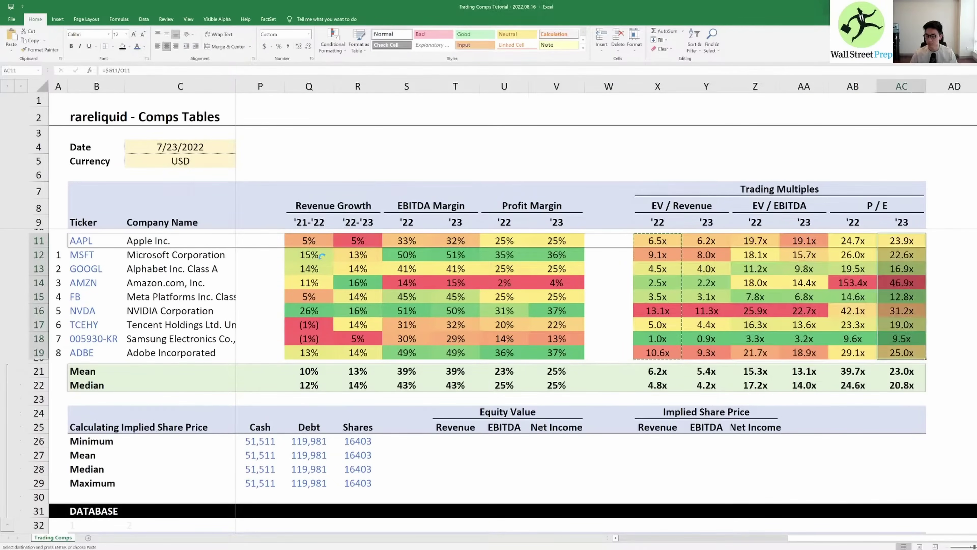
{"action": "key", "text": "Right"}
{"action": "key", "text": "F4"}
{"action": "key", "text": "Left"}
{"action": "key", "text": "Escape"}
{"action": "key", "text": "Left"}
{"action": "key", "text": "Left"}
{"action": "key", "text": "Left"}
{"action": "key", "text": "Left"}
{"action": "key", "text": "Left"}
{"action": "key", "text": "Left"}
{"action": "key", "text": "Left"}
{"action": "key", "text": "Left"}
{"action": "key", "text": "Left"}
{"action": "key", "text": "Left"}
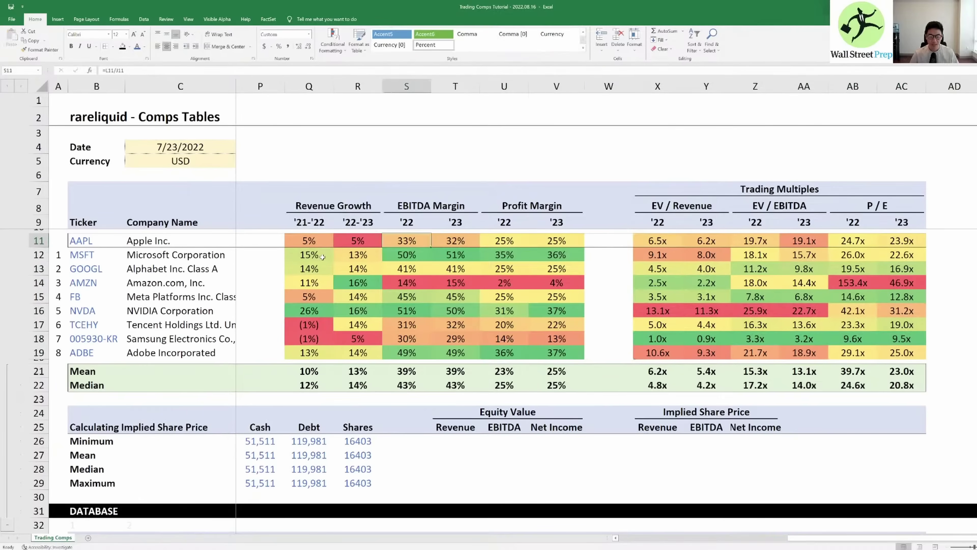
{"action": "key", "text": "Down"}
{"action": "key", "text": "Down"}
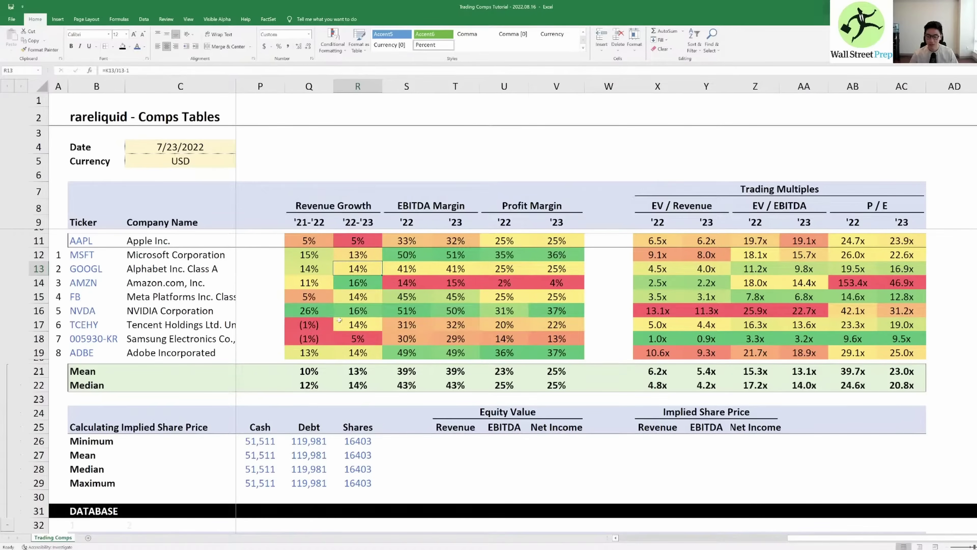
Step: Examine NVIDIA's revenue growth, EBITDA margin and profit margin against its trading multiples in row 16
{"action": "left_click_drag", "start_coordinate": [285, 312], "coordinate": [551, 314]}
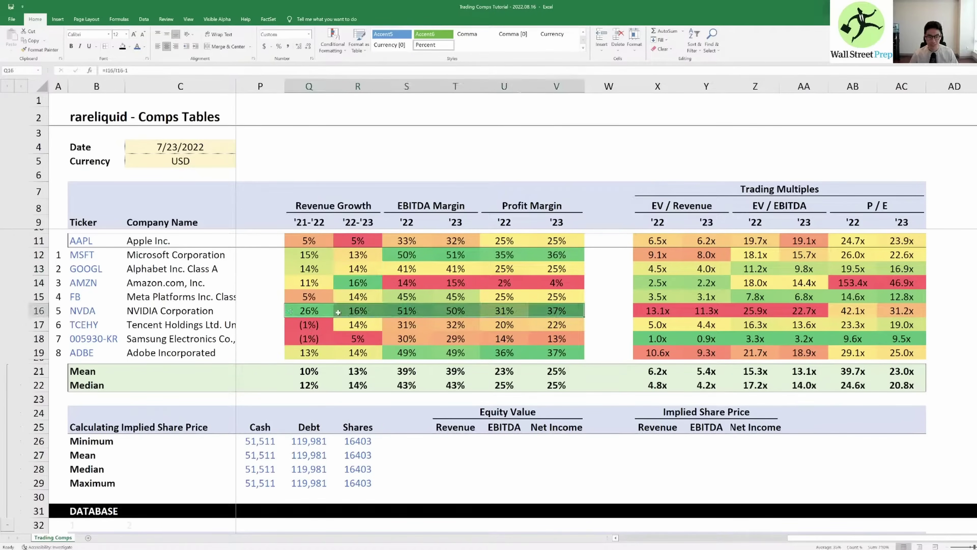
{"action": "left_click", "coordinate": [304, 313]}
{"action": "left_click", "coordinate": [355, 315]}
{"action": "left_click", "coordinate": [416, 312]}
{"action": "left_click", "coordinate": [452, 314]}
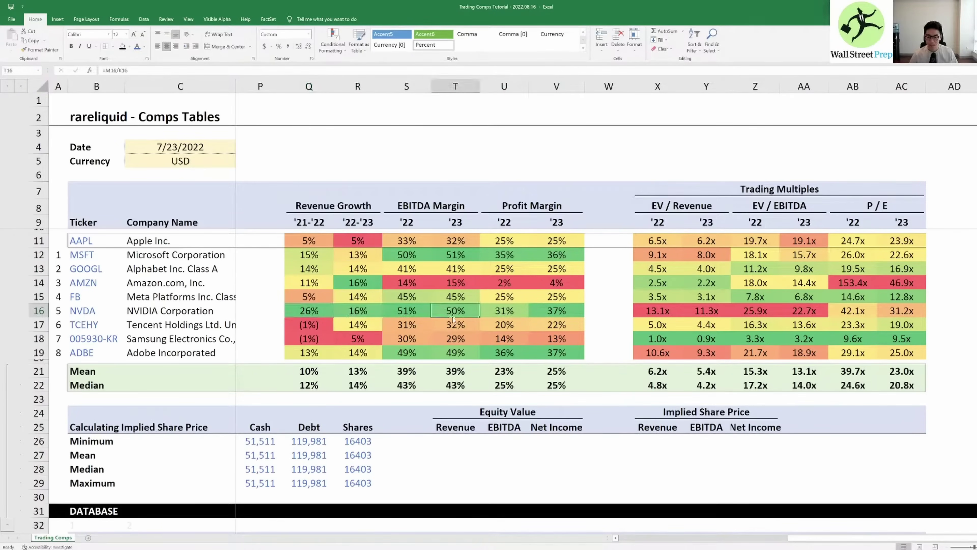
{"action": "left_click", "coordinate": [510, 312]}
{"action": "left_click", "coordinate": [669, 313]}
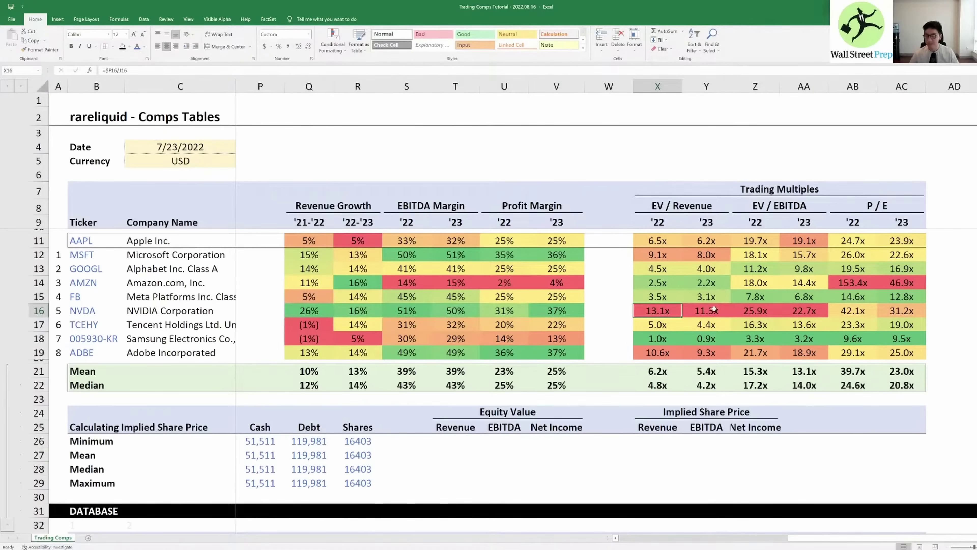
{"action": "left_click", "coordinate": [699, 315]}
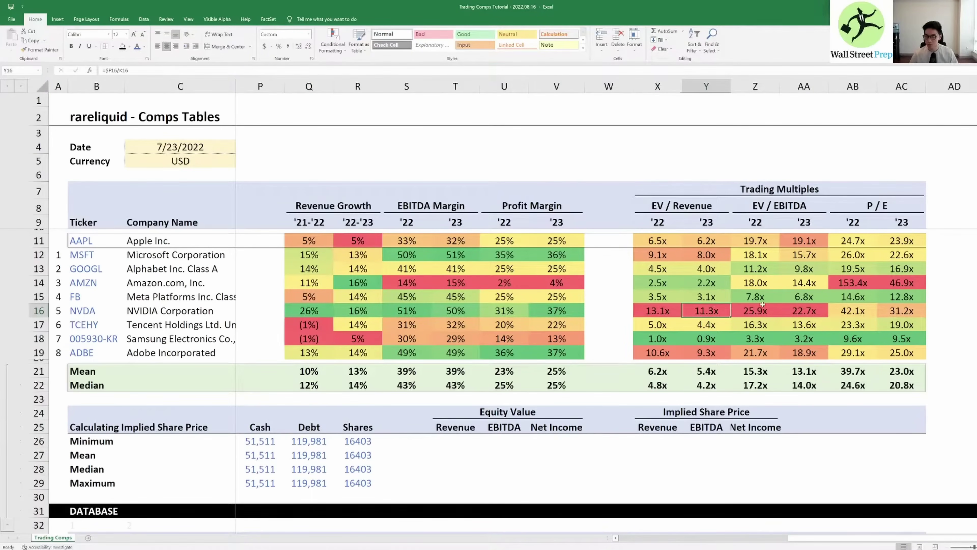
{"action": "left_click", "coordinate": [559, 308]}
{"action": "left_click_drag", "start_coordinate": [559, 307], "coordinate": [310, 311]}
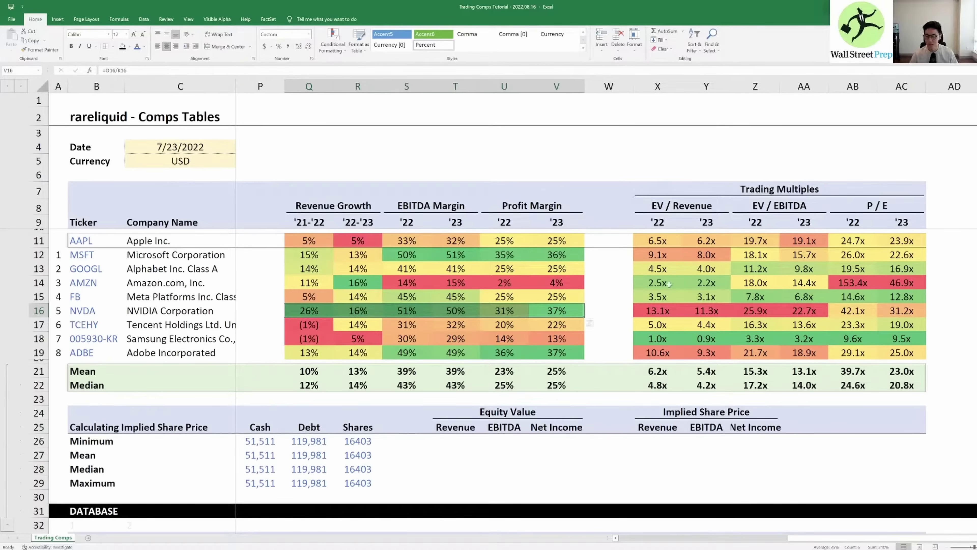
{"action": "left_click_drag", "start_coordinate": [656, 311], "coordinate": [906, 308]}
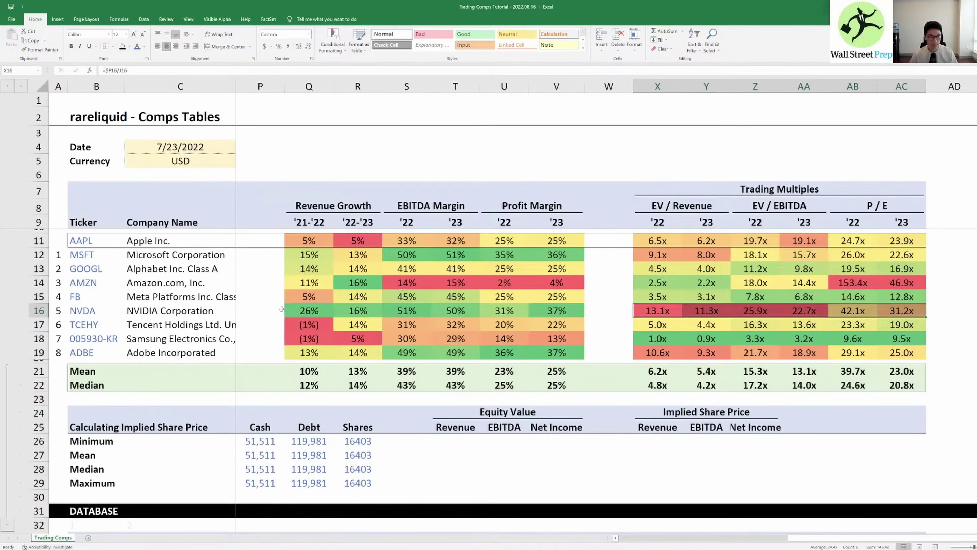
Step: Examine Meta's revenue growth and margins against its trading multiples in row 15
{"action": "left_click_drag", "start_coordinate": [300, 297], "coordinate": [383, 293]}
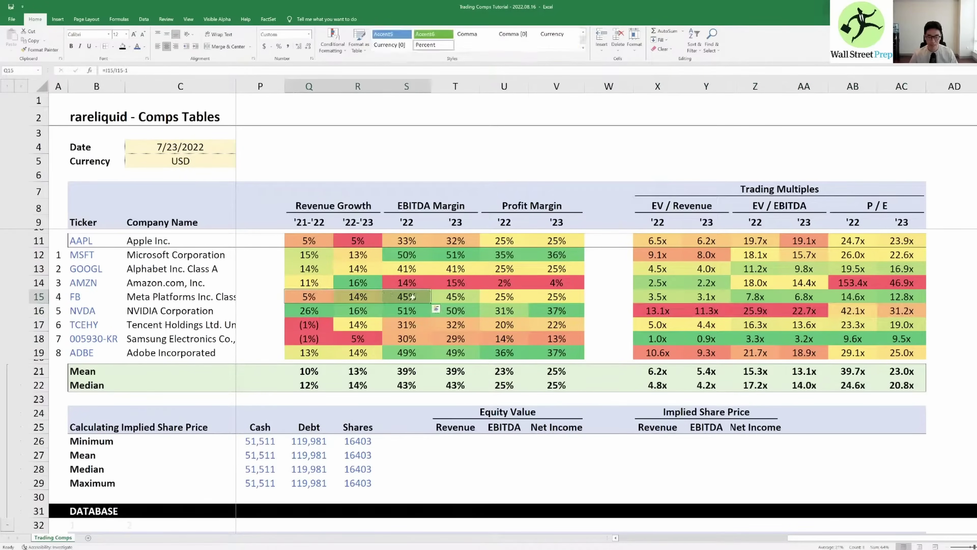
{"action": "left_click", "coordinate": [348, 298]}
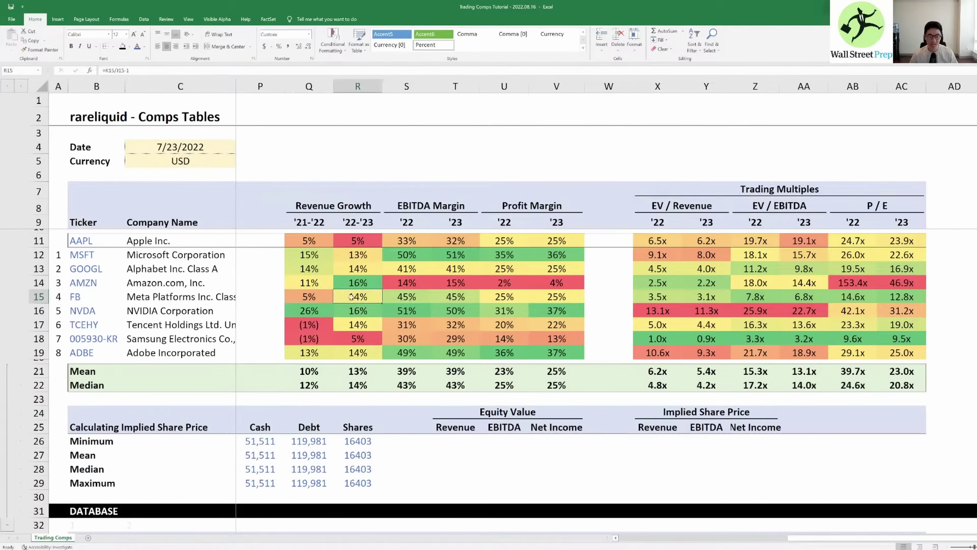
{"action": "left_click_drag", "start_coordinate": [403, 298], "coordinate": [567, 299]}
{"action": "left_click_drag", "start_coordinate": [419, 301], "coordinate": [449, 299]}
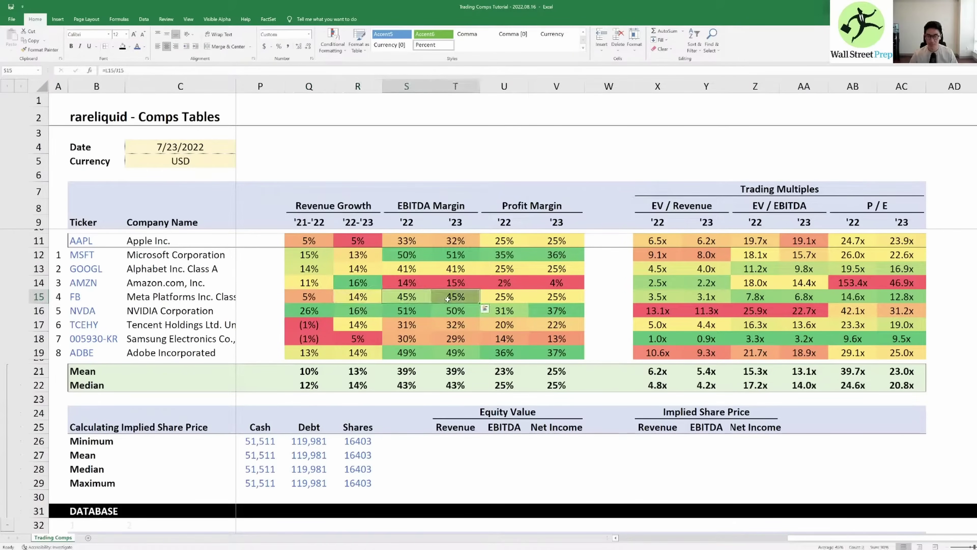
{"action": "left_click_drag", "start_coordinate": [653, 297], "coordinate": [911, 298]}
{"action": "key", "text": "Right"}
{"action": "key", "text": "Right"}
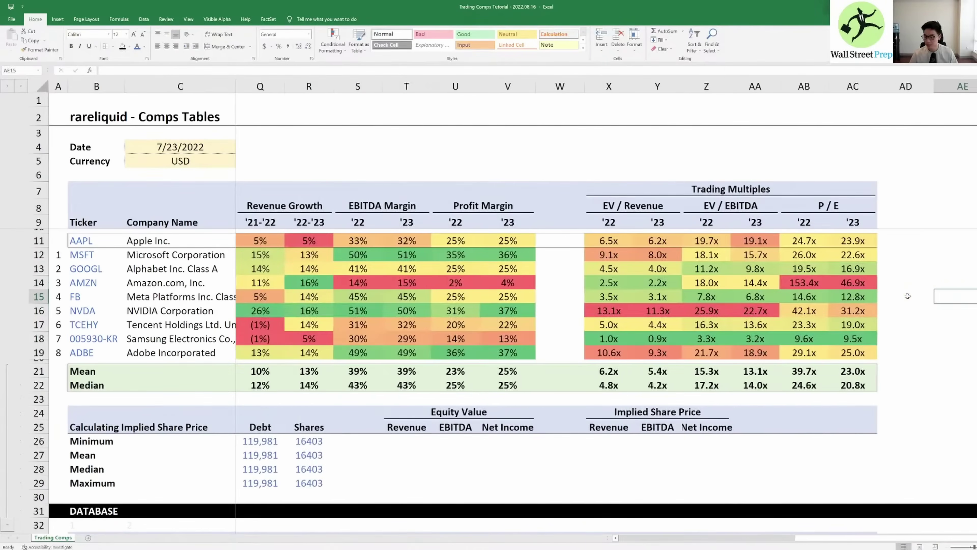
{"action": "key", "text": "Left"}
{"action": "key", "text": "Left"}
{"action": "left_click", "coordinate": [279, 301], "text": "shift"}
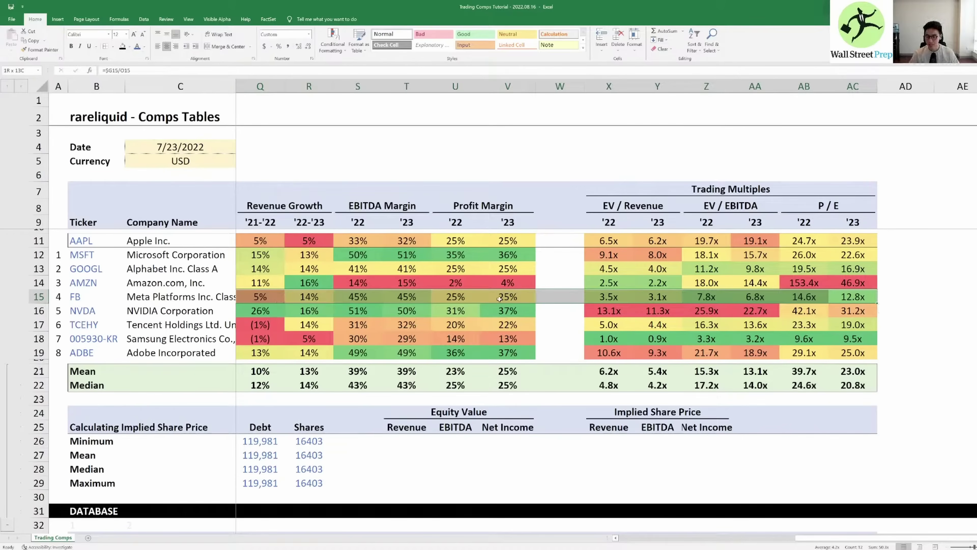
Step: Compare Meta's trading multiples in X15:AC15 with the '23 EBITDA margins of Microsoft and Alphabet
{"action": "left_click", "coordinate": [622, 296]}
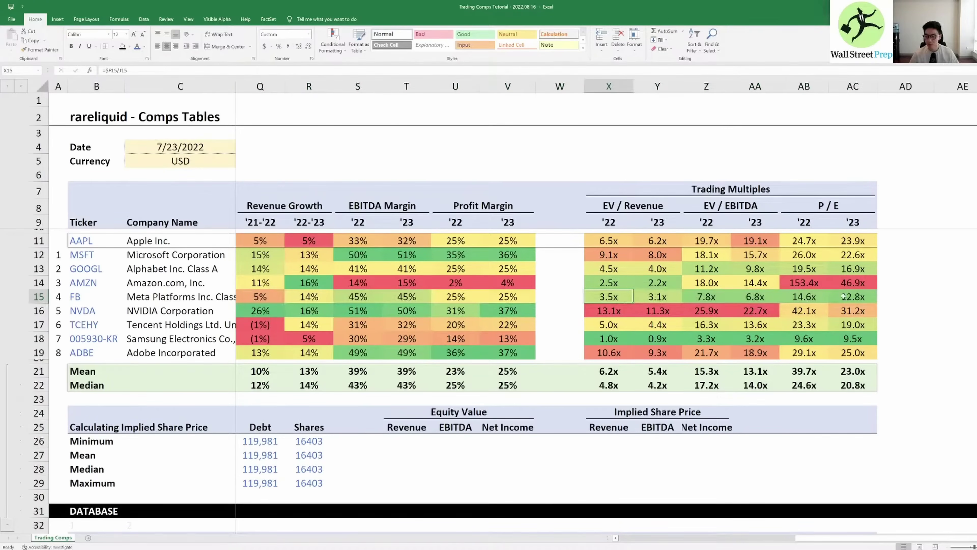
{"action": "left_click_drag", "start_coordinate": [845, 297], "coordinate": [608, 294]}
{"action": "left_click", "coordinate": [607, 292]}
{"action": "left_click", "coordinate": [407, 254]}
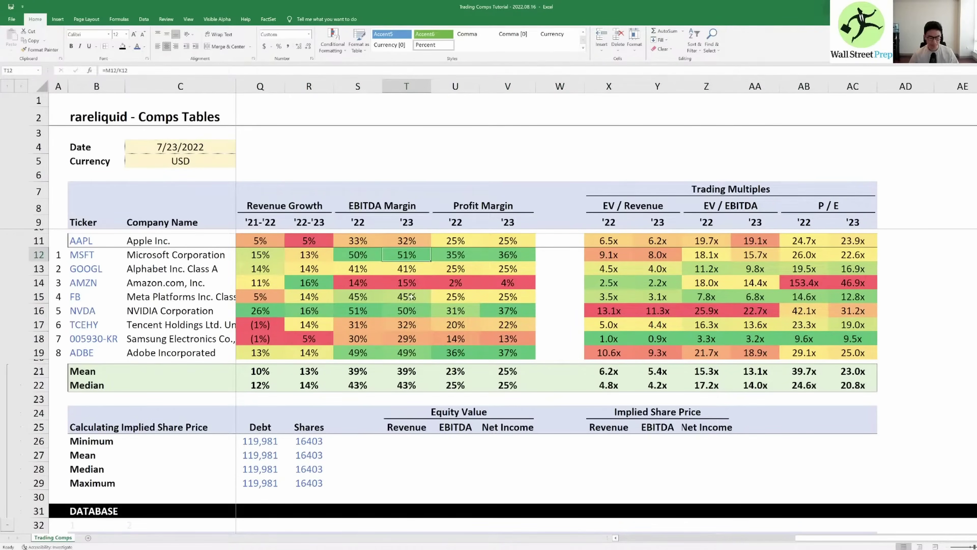
{"action": "key", "text": "Down"}
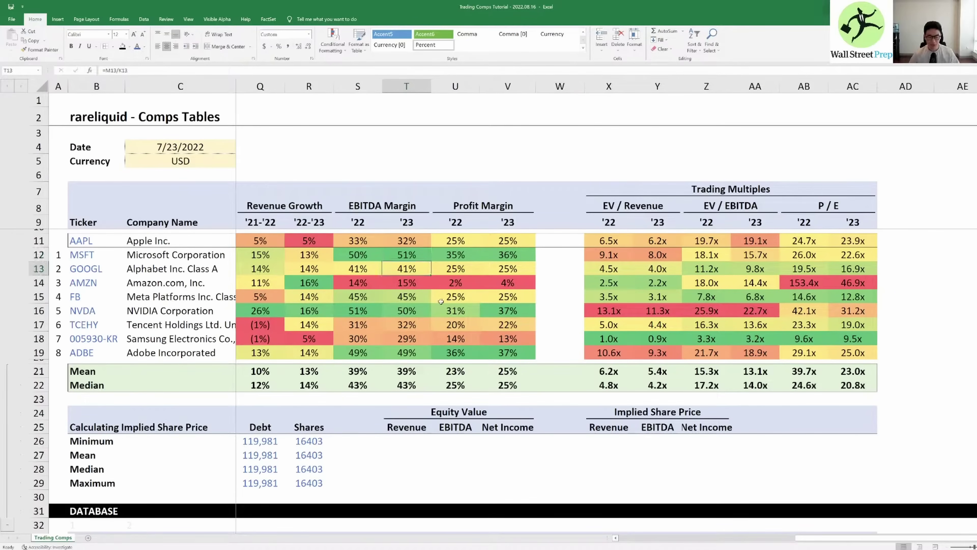
Step: Read the slide on expensive, cheap and normal classifications, and compare Apple's margins and EV / EBITDA multiples with Microsoft's
{"action": "key", "text": "alt+Tab"}
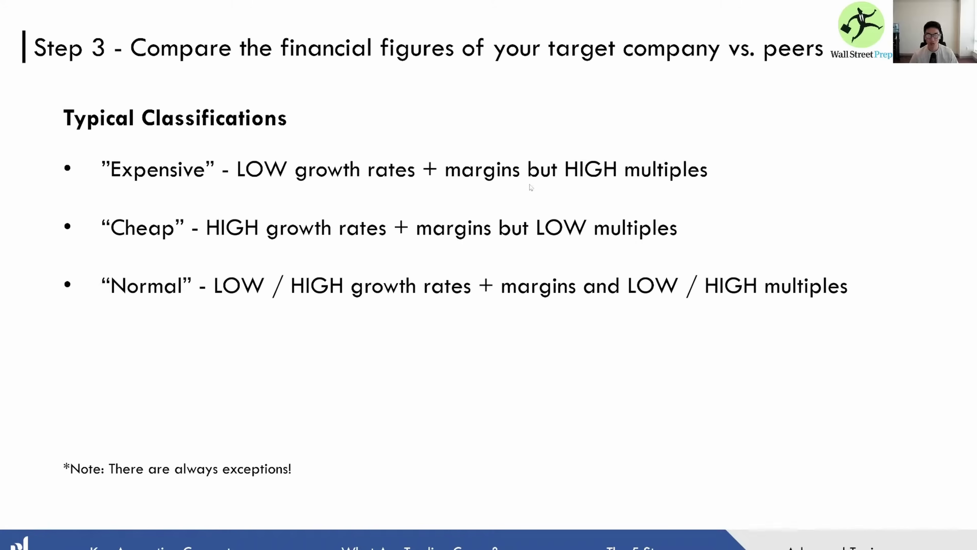
{"action": "key", "text": "alt+Tab"}
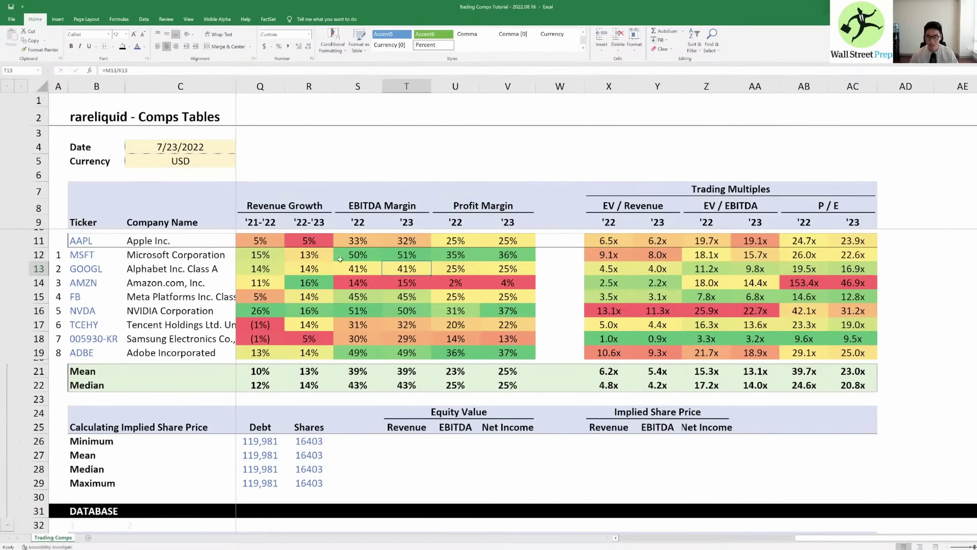
{"action": "left_click", "coordinate": [487, 255]}
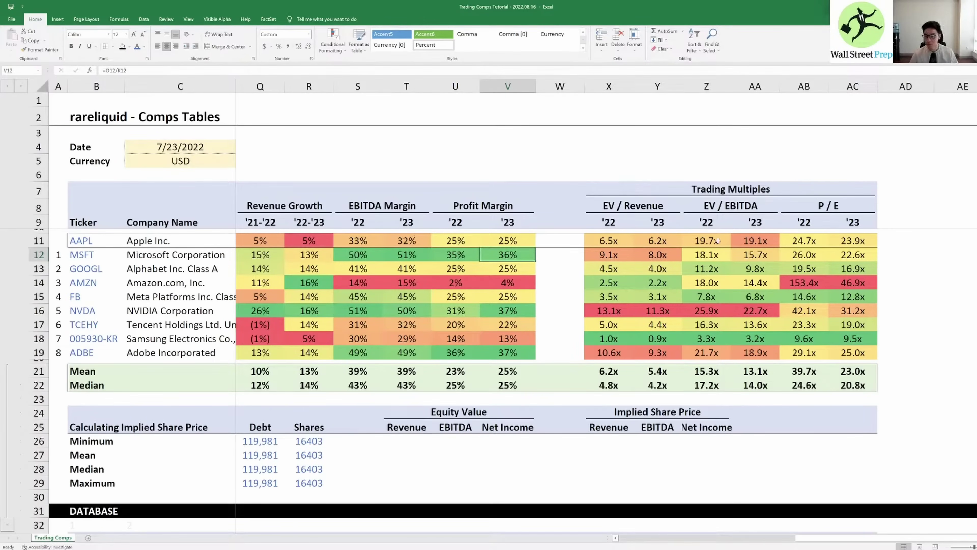
{"action": "mouse_move", "coordinate": [720, 243]}
{"action": "left_mouse_down"}
{"action": "mouse_move", "coordinate": [756, 241]}
{"action": "mouse_move", "coordinate": [704, 254]}
{"action": "left_mouse_up"}
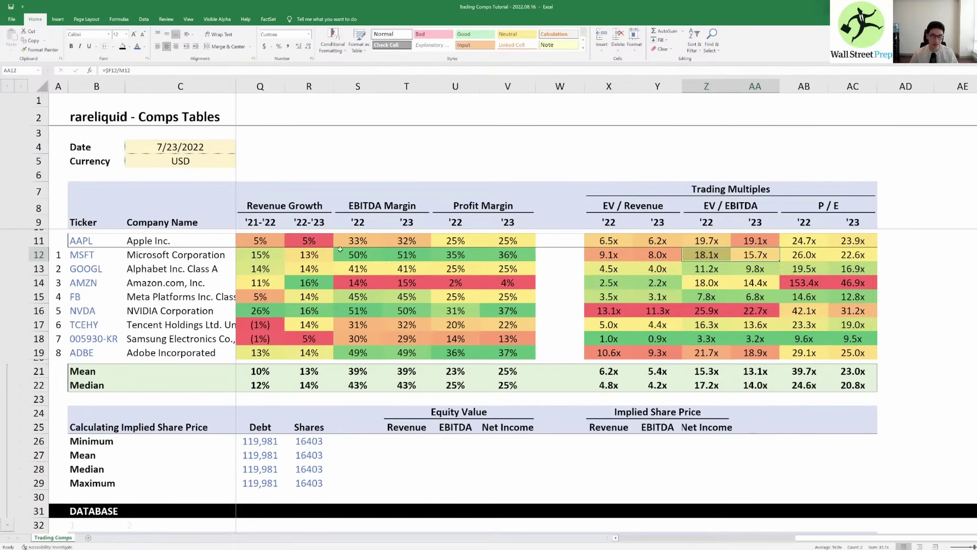
{"action": "left_click_drag", "start_coordinate": [460, 242], "coordinate": [485, 255]}
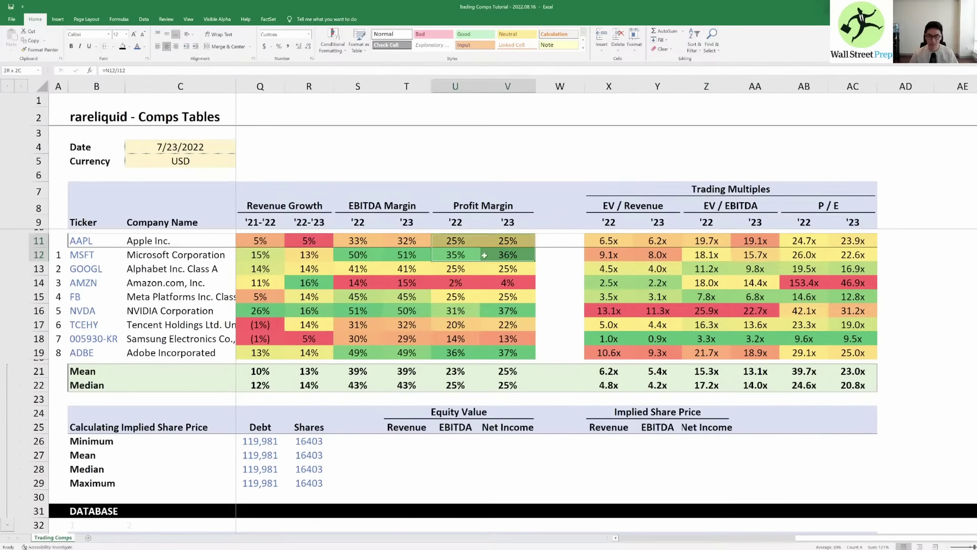
{"action": "key", "text": "Down"}
{"action": "key", "text": "Down"}
{"action": "key", "text": "Up"}
{"action": "key", "text": "Left"}
{"action": "key", "text": "Left"}
{"action": "key", "text": "Left"}
{"action": "key", "text": "Left"}
{"action": "key", "text": "Left"}
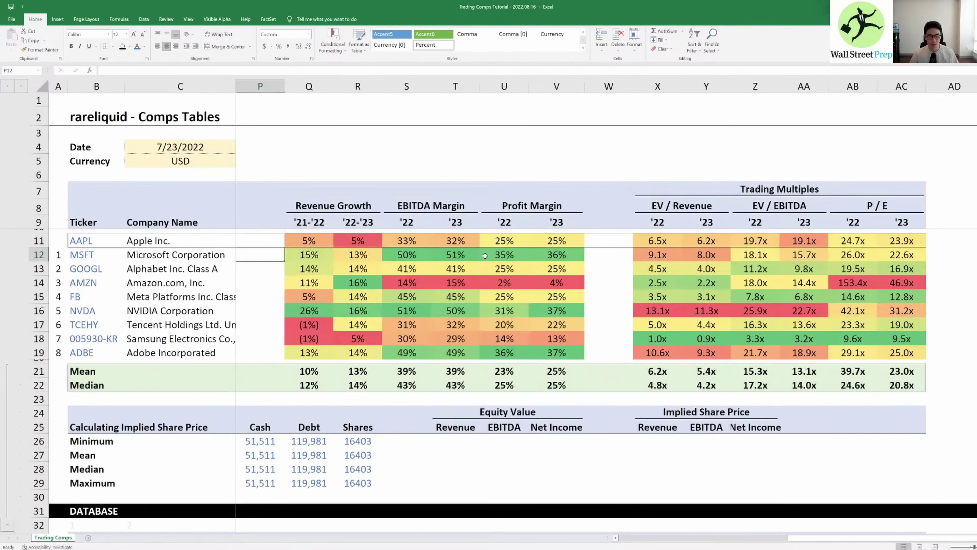
{"action": "key", "text": "alt+Tab"}
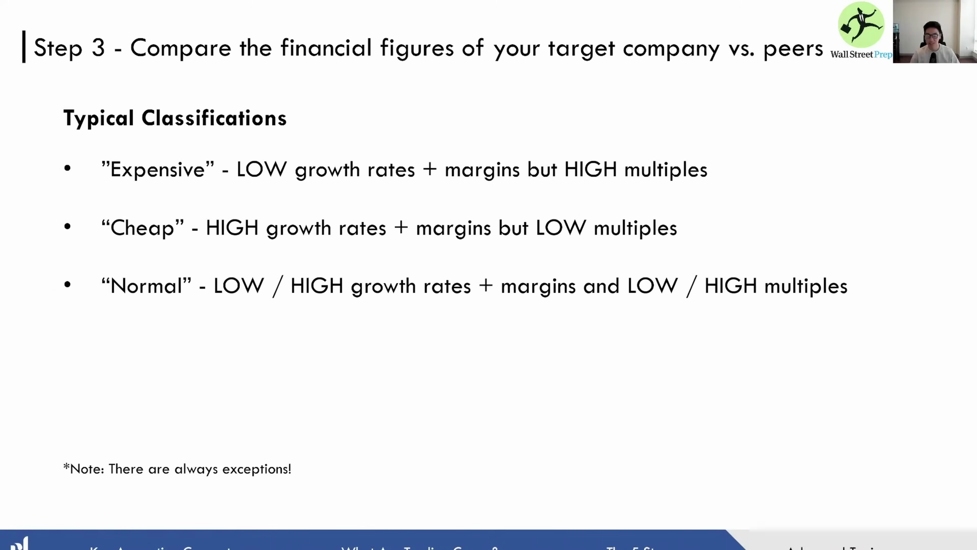
{"action": "key", "text": "alt+Tab"}
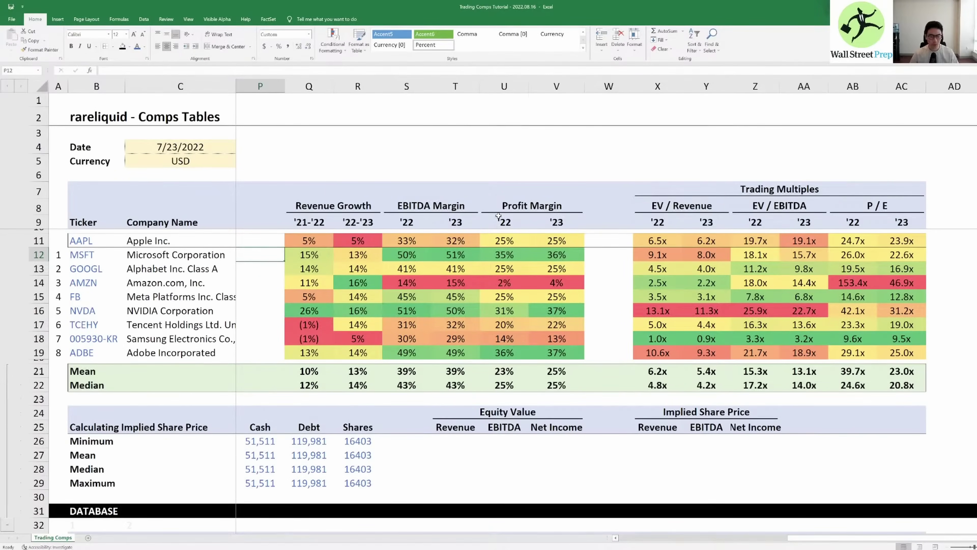
Step: Insert a blank spacer row at row 12 between Apple and Microsoft and set its height to 5
{"action": "key", "text": "Left"}
{"action": "key", "text": "Left"}
{"action": "key", "text": "Left"}
{"action": "key", "text": "Left"}
{"action": "key", "text": "Left"}
{"action": "key", "text": "Left"}
{"action": "key", "text": "Left"}
{"action": "key", "text": "Left"}
{"action": "key", "text": "Left"}
{"action": "key", "text": "Left"}
{"action": "key", "text": "Left"}
{"action": "key", "text": "Left"}
{"action": "key", "text": "Left"}
{"action": "key", "text": "Left"}
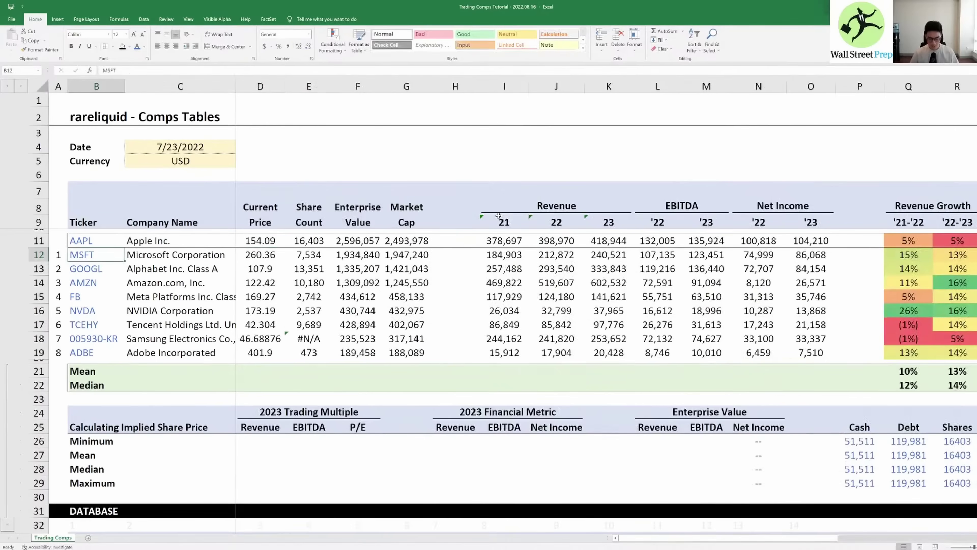
{"action": "key", "text": "alt+i"}
{"action": "key", "text": "r"}
{"action": "key", "text": "alt+o"}
{"action": "type", "text": "re"}
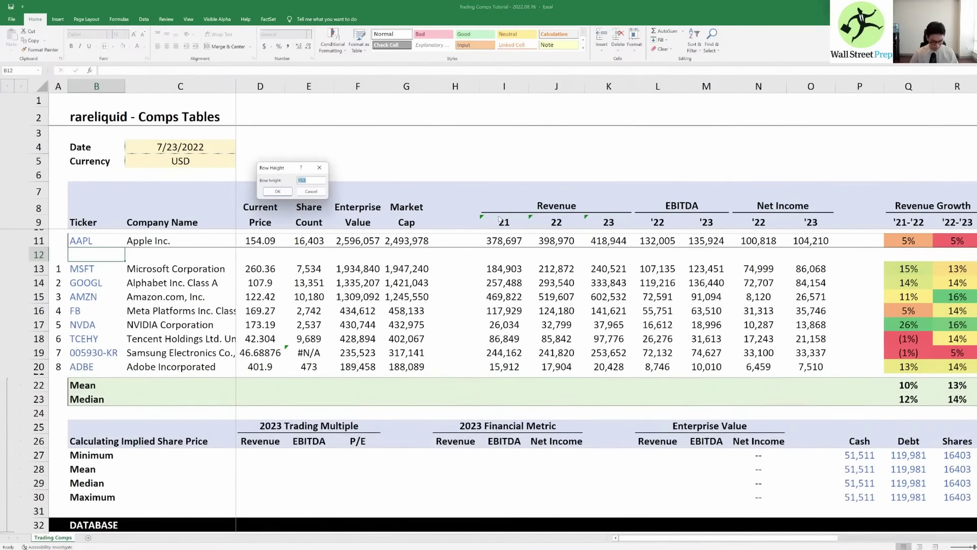
{"action": "type", "text": "5"}
{"action": "key", "text": "Return"}
{"action": "key", "text": "Right"}
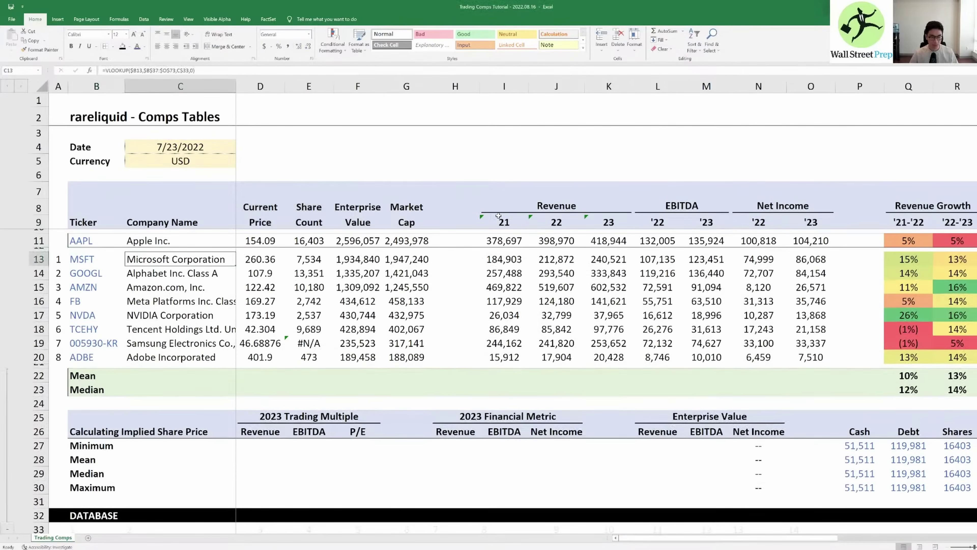
Step: Switch to the presentation, read the Step 4 slide on determining the implied valuation, and return to the comps workbook
{"action": "key", "text": "Down"}
{"action": "key", "text": "Down"}
{"action": "key", "text": "Down"}
{"action": "key", "text": "Down"}
{"action": "key", "text": "Down"}
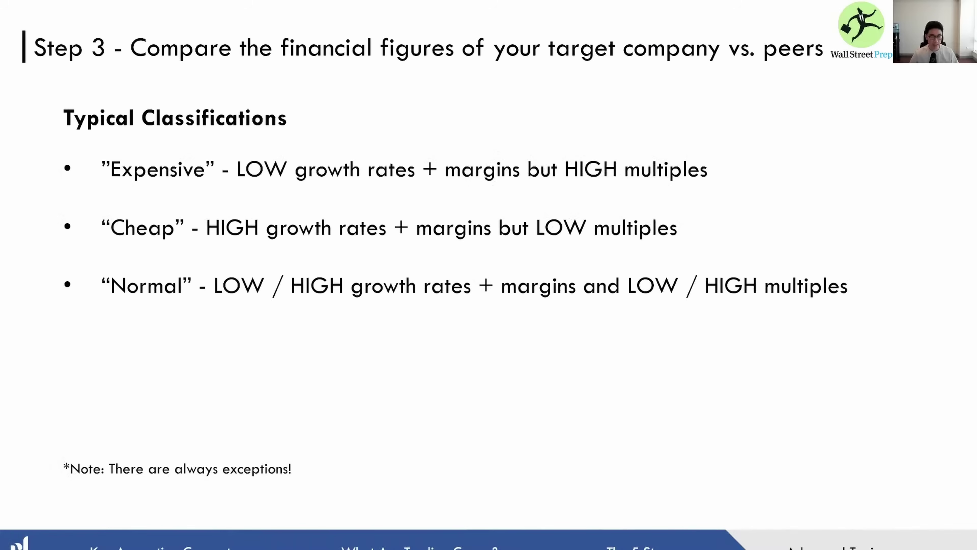
{"action": "key", "text": "Right"}
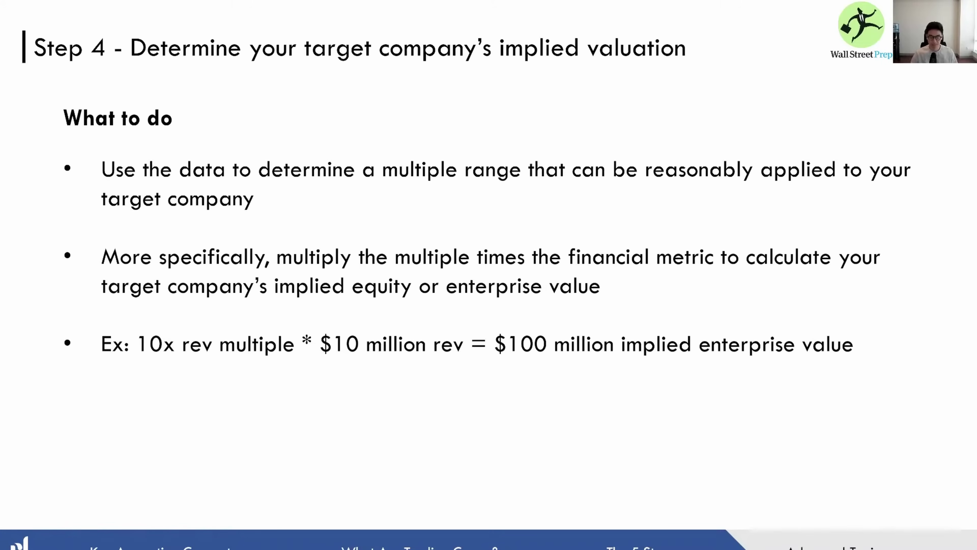
{"action": "key", "text": "alt+Tab"}
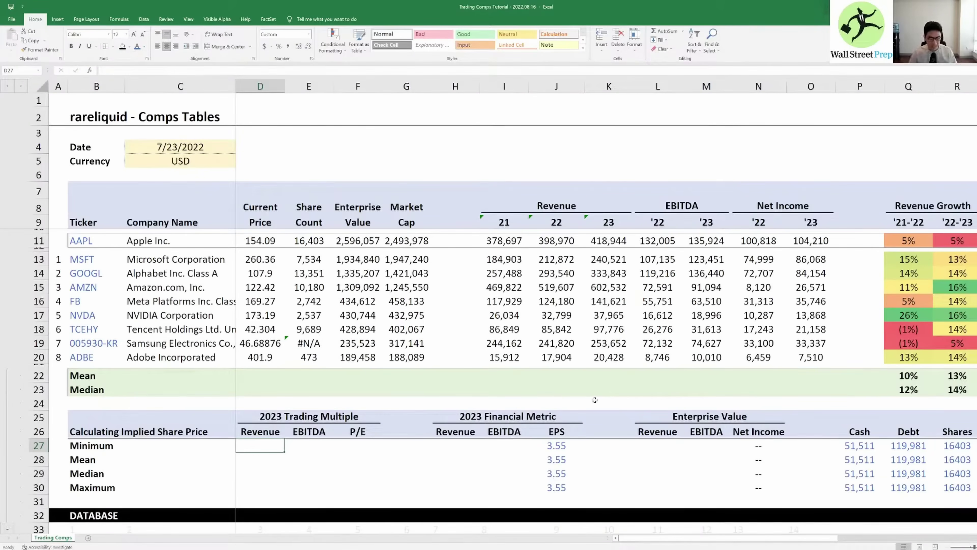
Step: Review the Minimum, Mean, Median and Maximum rows of the implied share price section in B27:B30
{"action": "key", "text": "Left"}
{"action": "key", "text": "Left"}
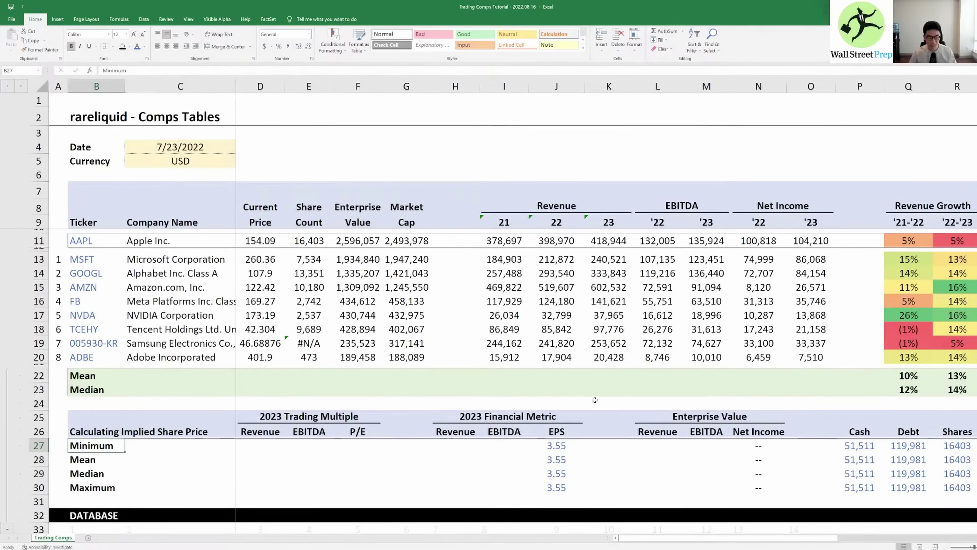
{"action": "key", "text": "Down"}
{"action": "key", "text": "Down"}
{"action": "key", "text": "Down"}
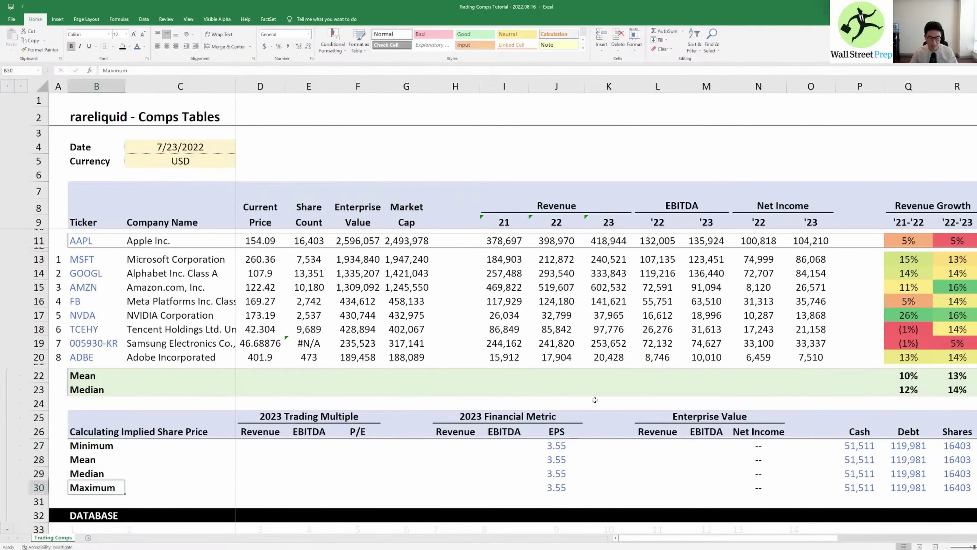
{"action": "key", "text": "Right"}
{"action": "key", "text": "Right"}
{"action": "key", "text": "Up"}
{"action": "key", "text": "Up"}
{"action": "key", "text": "Up"}
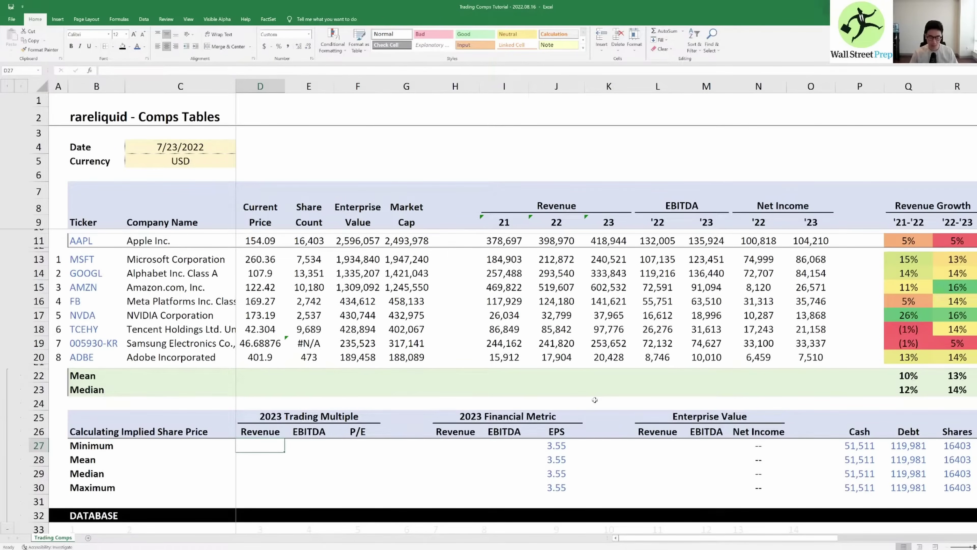
Step: Calculate the minimum 2023 EV / Revenue multiple of the peers in D27 with =MIN(Y13:Y20)
{"action": "type", "text": "=min("}
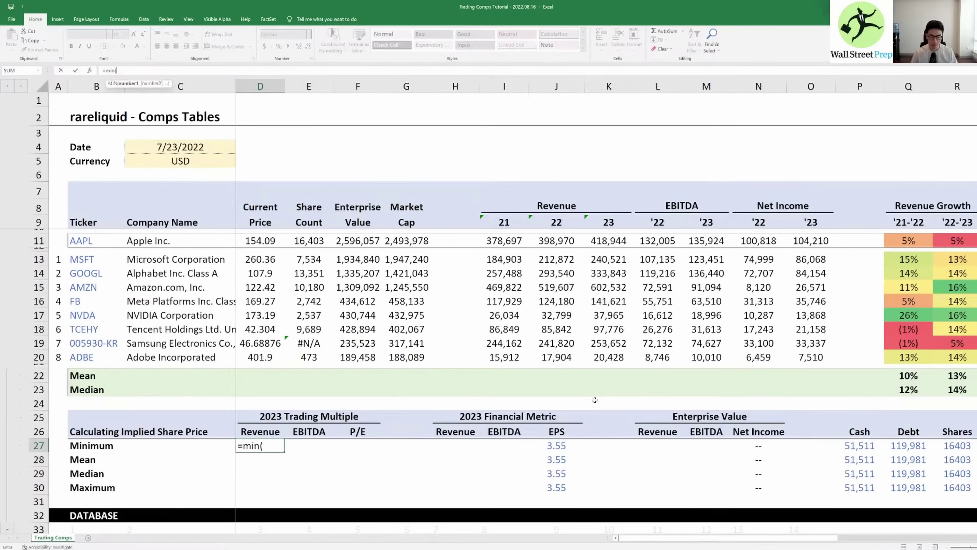
{"action": "key", "text": "Right"}
{"action": "key", "text": "Right"}
{"action": "key", "text": "Right"}
{"action": "key", "text": "Right"}
{"action": "key", "text": "Right"}
{"action": "key", "text": "Right"}
{"action": "key", "text": "Right"}
{"action": "key", "text": "Right"}
{"action": "key", "text": "Right"}
{"action": "key", "text": "Right"}
{"action": "key", "text": "Right"}
{"action": "key", "text": "Right"}
{"action": "key", "text": "Right"}
{"action": "key", "text": "Right"}
{"action": "key", "text": "Right"}
{"action": "key", "text": "Right"}
{"action": "key", "text": "Right"}
{"action": "key", "text": "Right"}
{"action": "key", "text": "Right"}
{"action": "key", "text": "Right"}
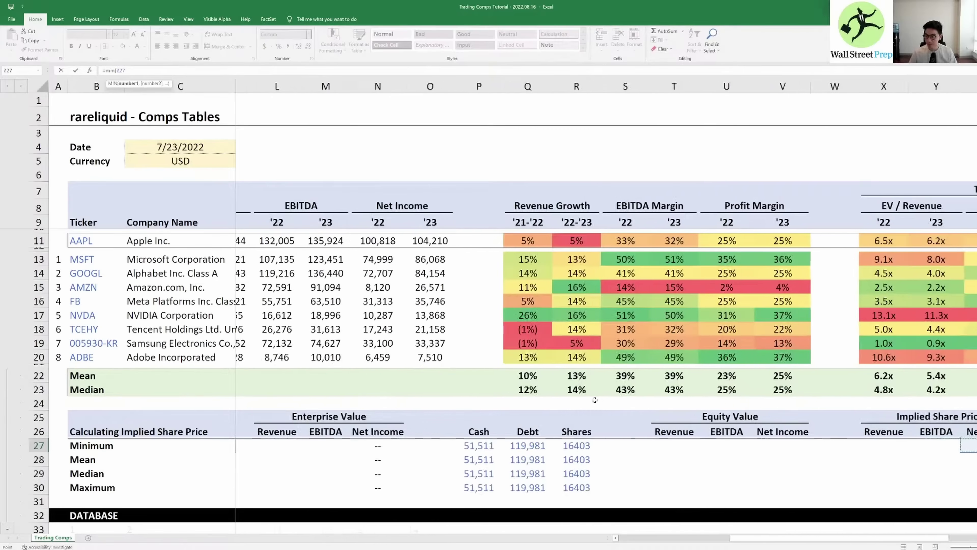
{"action": "key", "text": "Left"}
{"action": "key", "text": "Left"}
{"action": "key", "text": "Left"}
{"action": "key", "text": "Left"}
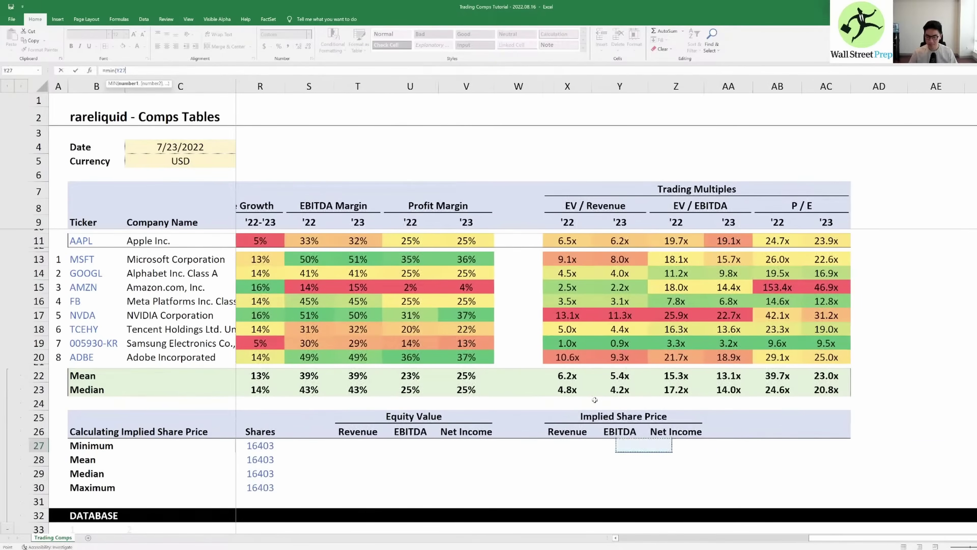
{"action": "key", "text": "Up"}
{"action": "key", "text": "Up"}
{"action": "key", "text": "Up"}
{"action": "key", "text": "Right"}
{"action": "key", "text": "Up"}
{"action": "key", "text": "Up"}
{"action": "key", "text": "Up"}
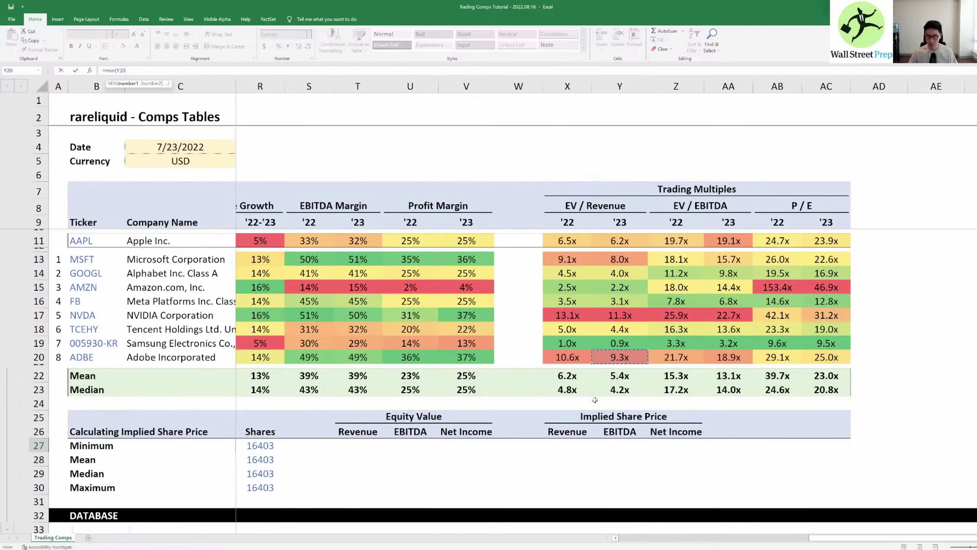
{"action": "key", "text": "ctrl+shift+Up"}
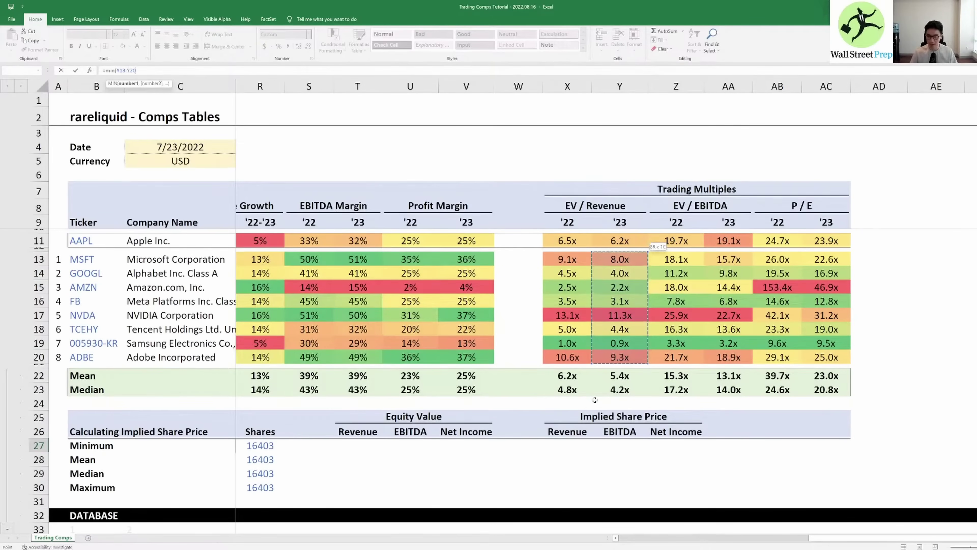
{"action": "type", "text": ")"}
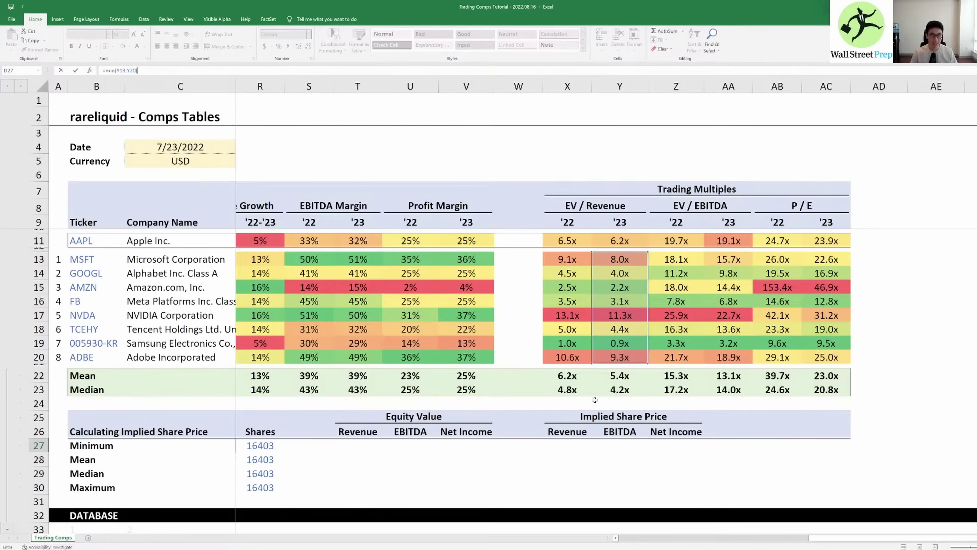
{"action": "key", "text": "ctrl+Return"}
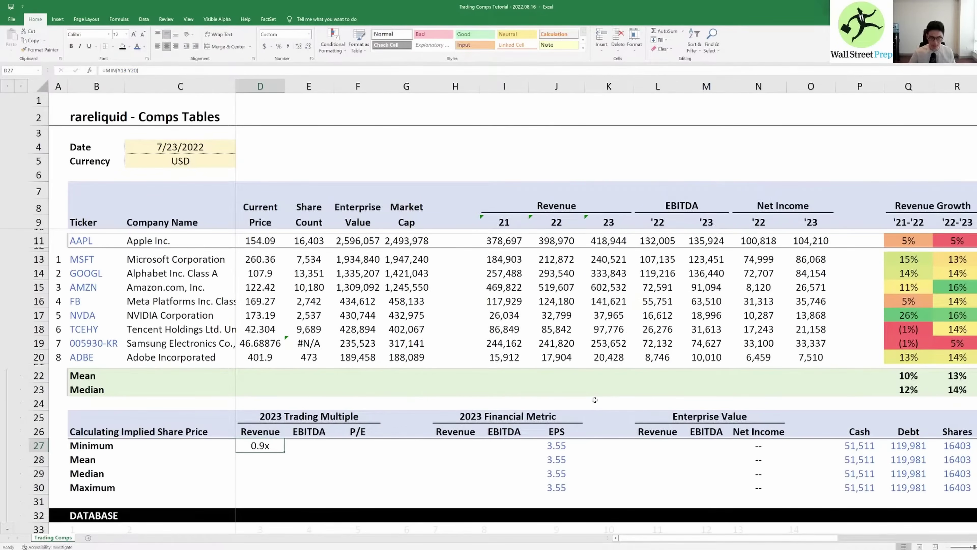
Step: Calculate the minimum 2023 EV / EBITDA multiple of the peers in E27 with =MIN(AA13:AA20)
{"action": "key", "text": "Right"}
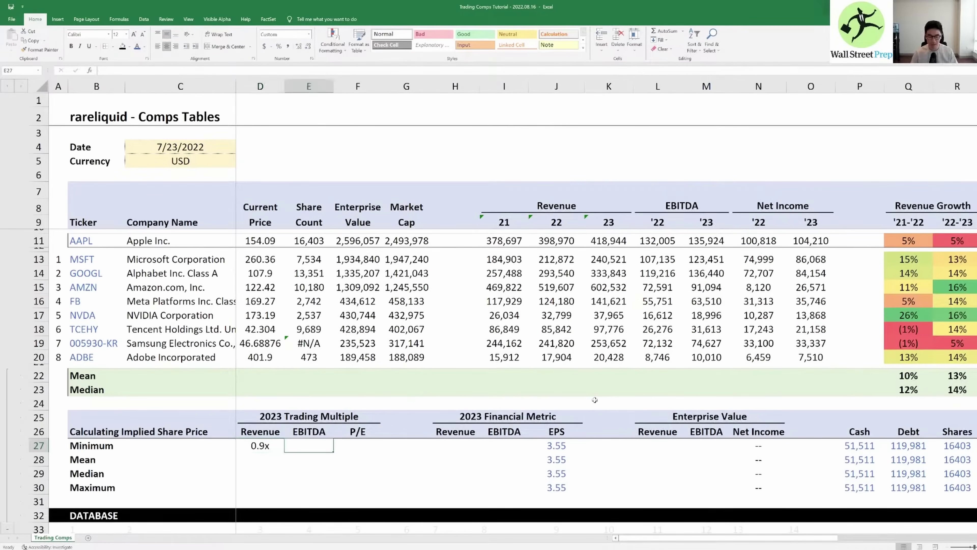
{"action": "type", "text": "=min("}
{"action": "key", "text": "Right"}
{"action": "key", "text": "Right"}
{"action": "key", "text": "Right"}
{"action": "key", "text": "Right"}
{"action": "key", "text": "Right"}
{"action": "key", "text": "Right"}
{"action": "key", "text": "Right"}
{"action": "key", "text": "Right"}
{"action": "key", "text": "Right"}
{"action": "key", "text": "Right"}
{"action": "key", "text": "Right"}
{"action": "key", "text": "Right"}
{"action": "key", "text": "Right"}
{"action": "key", "text": "Right"}
{"action": "key", "text": "Right"}
{"action": "key", "text": "Right"}
{"action": "key", "text": "Right"}
{"action": "key", "text": "Right"}
{"action": "key", "text": "Right"}
{"action": "key", "text": "Right"}
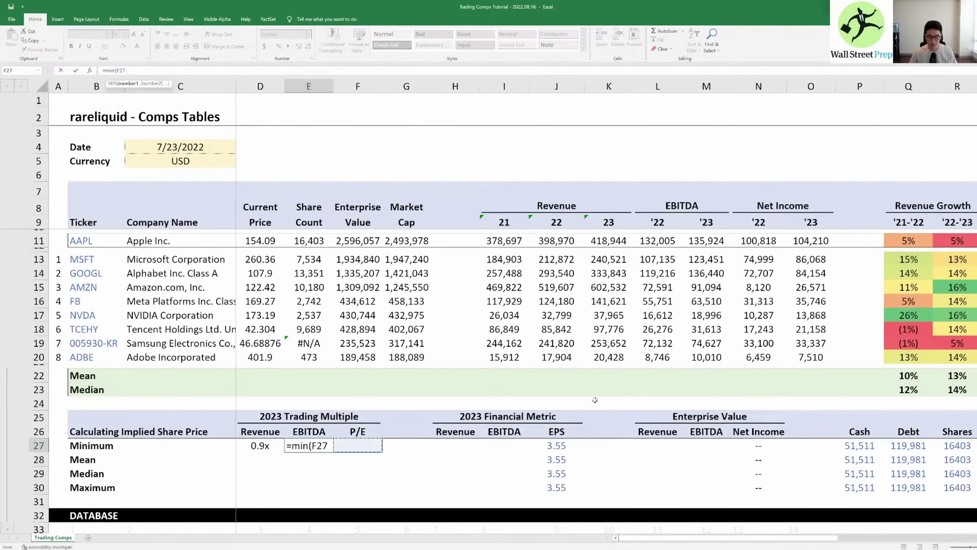
{"action": "key", "text": "Up"}
{"action": "key", "text": "Up"}
{"action": "key", "text": "Left"}
{"action": "key", "text": "Up"}
{"action": "key", "text": "Up"}
{"action": "key", "text": "Up"}
{"action": "key", "text": "Up"}
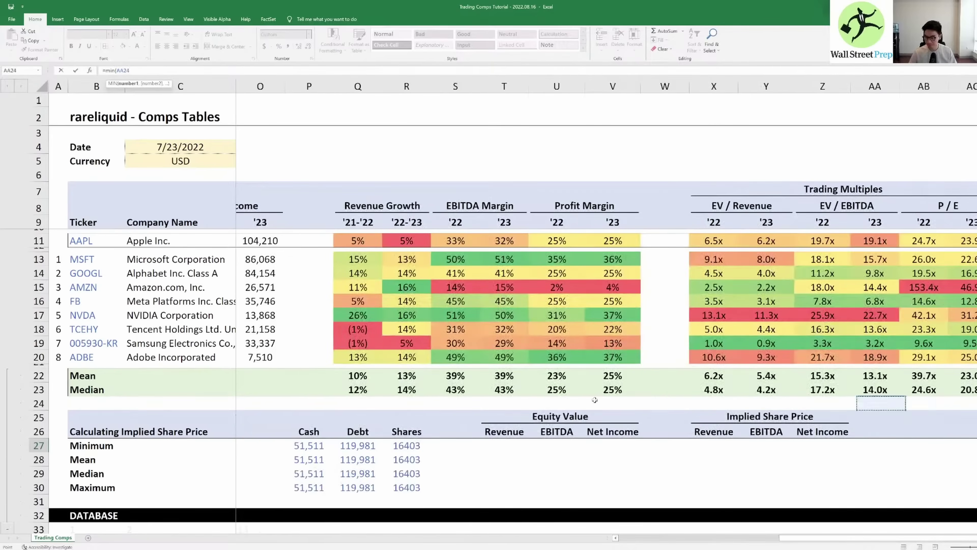
{"action": "key", "text": "ctrl+shift+Up"}
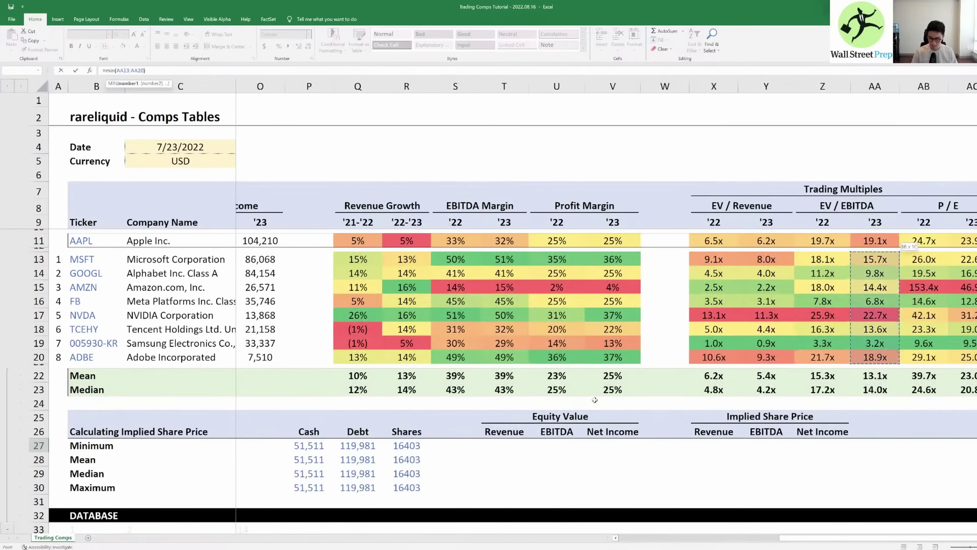
{"action": "key", "text": "Tab"}
Step: Calculate the minimum 2023 P/E multiple of the peers in F27 with =MIN(AC13:AC20)
{"action": "type", "text": "=min("}
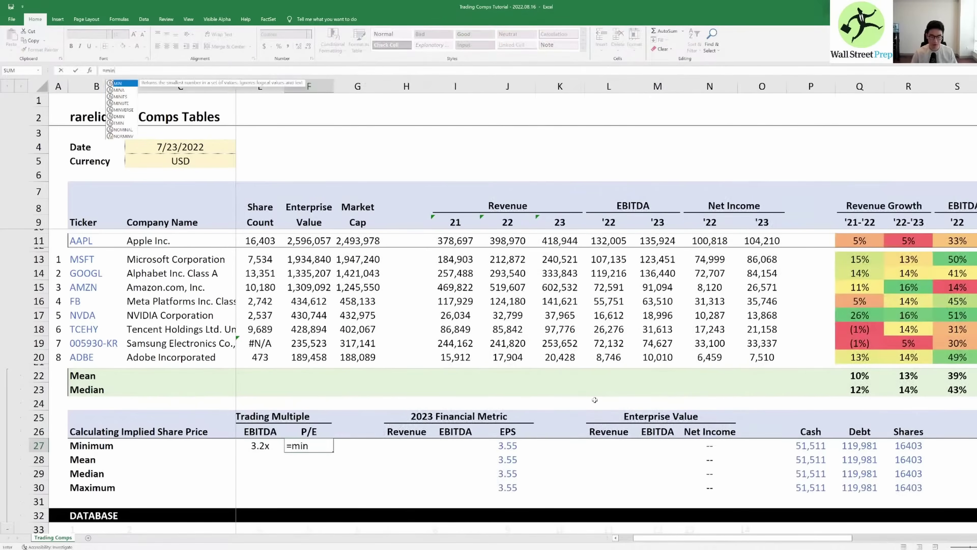
{"action": "key", "text": "Right"}
{"action": "key", "text": "Right"}
{"action": "key", "text": "Right"}
{"action": "key", "text": "Right"}
{"action": "key", "text": "Right"}
{"action": "key", "text": "Right"}
{"action": "key", "text": "Right"}
{"action": "key", "text": "Right"}
{"action": "key", "text": "Right"}
{"action": "key", "text": "Right"}
{"action": "key", "text": "Right"}
{"action": "key", "text": "Right"}
{"action": "key", "text": "Right"}
{"action": "key", "text": "Right"}
{"action": "key", "text": "Right"}
{"action": "key", "text": "Right"}
{"action": "key", "text": "Right"}
{"action": "key", "text": "Right"}
{"action": "key", "text": "Right"}
{"action": "key", "text": "Right"}
{"action": "key", "text": "Right"}
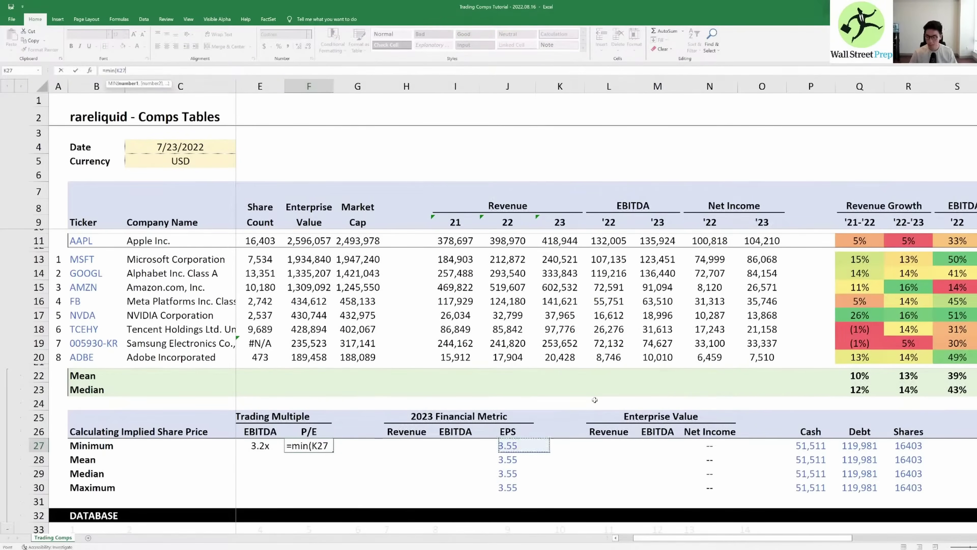
{"action": "key", "text": "Up"}
{"action": "key", "text": "Up"}
{"action": "key", "text": "Up"}
{"action": "key", "text": "Up"}
{"action": "key", "text": "Up"}
{"action": "key", "text": "Up"}
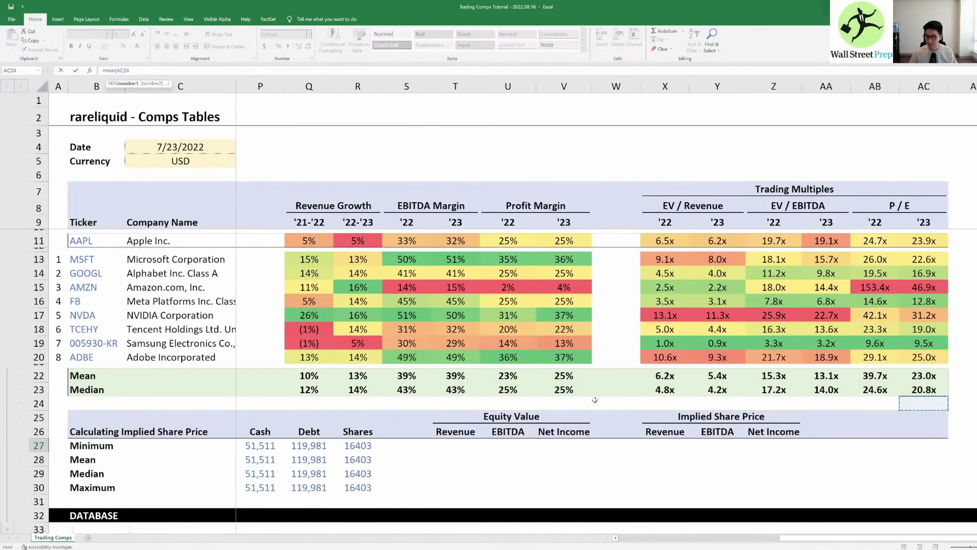
{"action": "key", "text": "ctrl+shift+Up"}
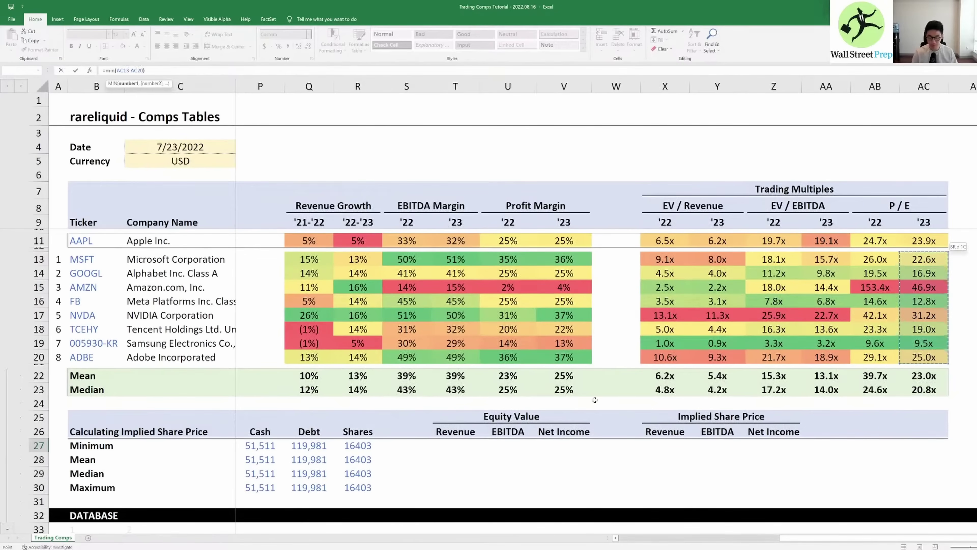
{"action": "type", "text": ")"}
Step: Link the Mean row's revenue multiple in D28 to the peers' mean 2023 EV / Revenue with =Y22
{"action": "key", "text": "Left"}
{"action": "key", "text": "Left"}
{"action": "key", "text": "Left"}
{"action": "key", "text": "Right"}
{"action": "key", "text": "Down"}
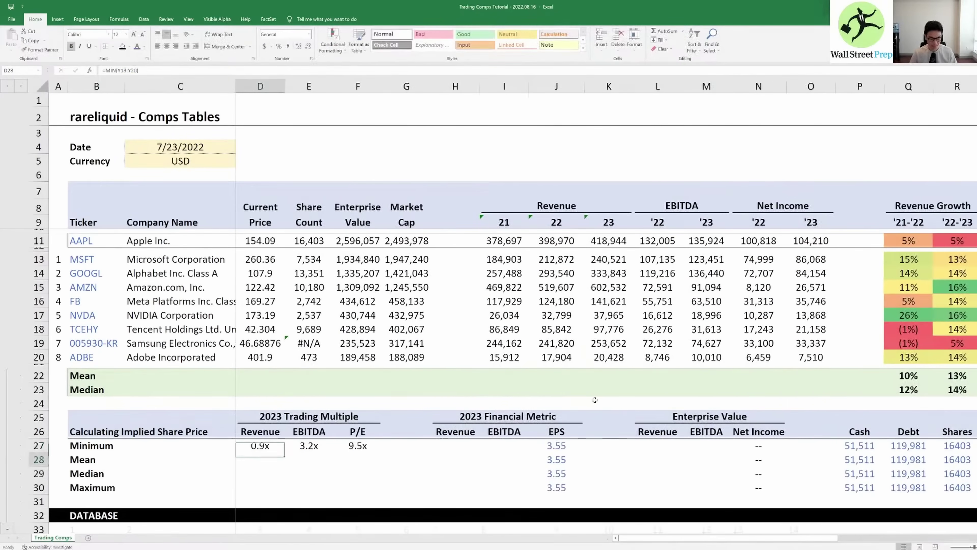
{"action": "type", "text": "="}
{"action": "key", "text": "Right"}
{"action": "key", "text": "Right"}
{"action": "key", "text": "ctrl+Right"}
{"action": "key", "text": "ctrl+Right"}
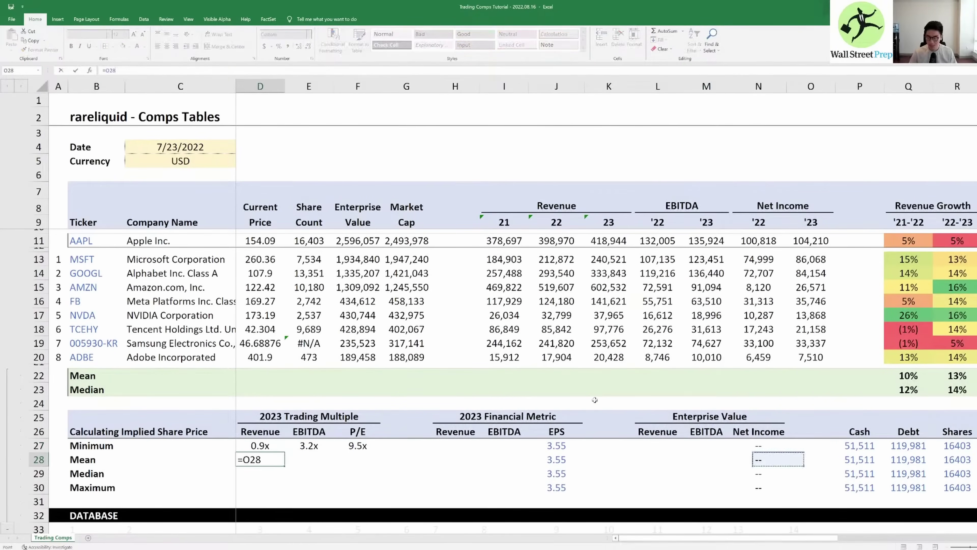
{"action": "key", "text": "Right"}
{"action": "key", "text": "Right"}
{"action": "key", "text": "Right"}
{"action": "key", "text": "Right"}
{"action": "key", "text": "Right"}
{"action": "key", "text": "Right"}
{"action": "key", "text": "Right"}
{"action": "key", "text": "Right"}
{"action": "key", "text": "Right"}
{"action": "key", "text": "Right"}
{"action": "key", "text": "Right"}
{"action": "key", "text": "Right"}
{"action": "key", "text": "Left"}
{"action": "key", "text": "Up"}
{"action": "key", "text": "Up"}
{"action": "key", "text": "Left"}
{"action": "key", "text": "Up"}
{"action": "key", "text": "Up"}
{"action": "key", "text": "Up"}
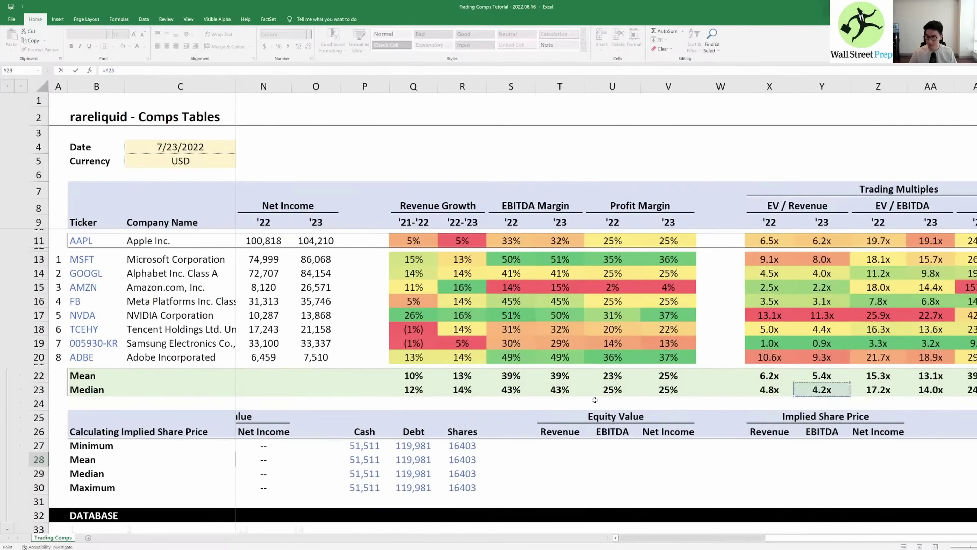
{"action": "key", "text": "Up"}
{"action": "key", "text": "Tab"}
Step: Link the Mean row's EBITDA multiple in E28 to the peers' mean 2023 EV / EBITDA with =AA22
{"action": "type", "text": "="}
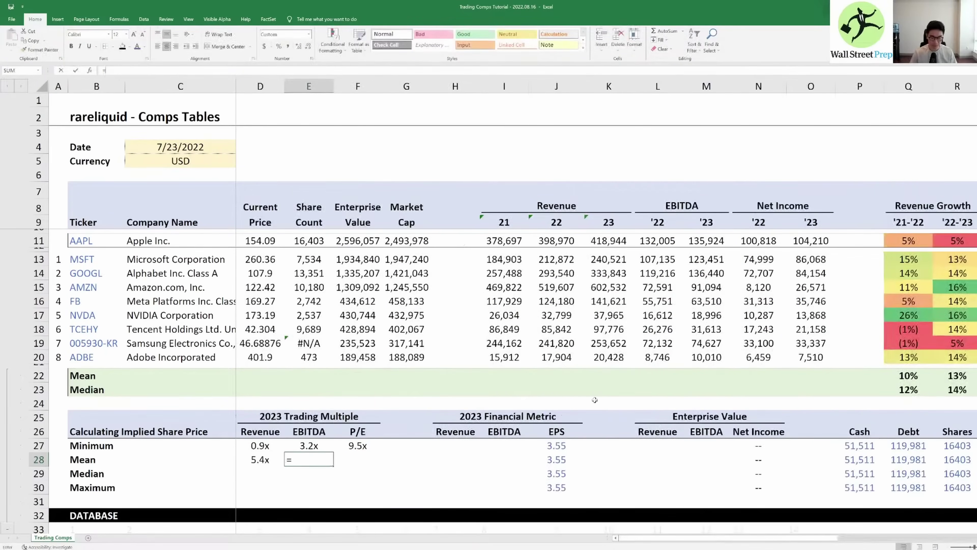
{"action": "key", "text": "Right"}
{"action": "key", "text": "Right"}
{"action": "key", "text": "Right"}
{"action": "key", "text": "Right"}
{"action": "key", "text": "Right"}
{"action": "key", "text": "Right"}
{"action": "key", "text": "Right"}
{"action": "key", "text": "Right"}
{"action": "key", "text": "Right"}
{"action": "key", "text": "Right"}
{"action": "key", "text": "Right"}
{"action": "key", "text": "Right"}
{"action": "key", "text": "Right"}
{"action": "key", "text": "Right"}
{"action": "key", "text": "Right"}
{"action": "key", "text": "Right"}
{"action": "key", "text": "Right"}
{"action": "key", "text": "Right"}
{"action": "key", "text": "Right"}
{"action": "key", "text": "Right"}
{"action": "key", "text": "Right"}
{"action": "key", "text": "Right"}
{"action": "key", "text": "Right"}
{"action": "key", "text": "Right"}
{"action": "key", "text": "Right"}
{"action": "key", "text": "Up"}
{"action": "key", "text": "Left"}
{"action": "key", "text": "Left"}
{"action": "key", "text": "Up"}
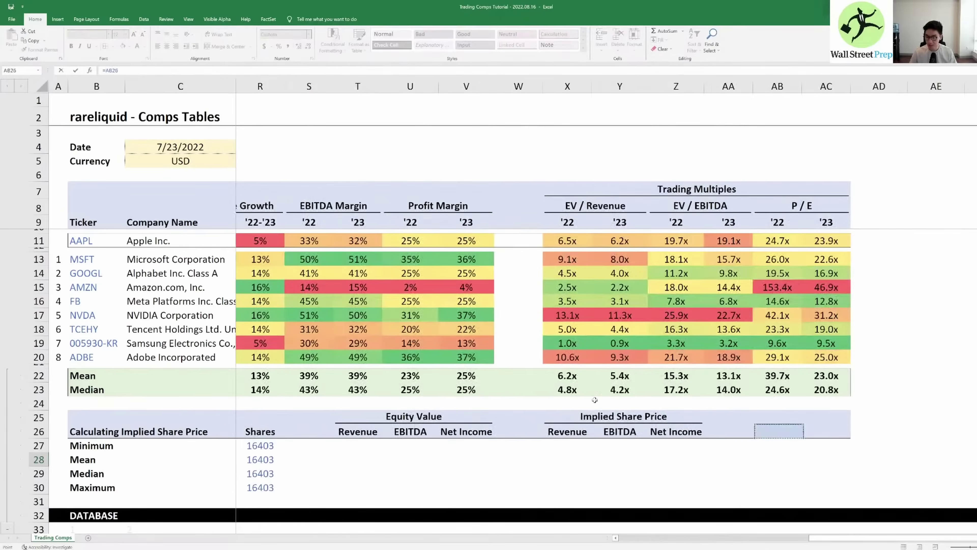
{"action": "key", "text": "Left"}
{"action": "key", "text": "Up"}
{"action": "key", "text": "Up"}
{"action": "key", "text": "Up"}
{"action": "key", "text": "Up"}
{"action": "key", "text": "Tab"}
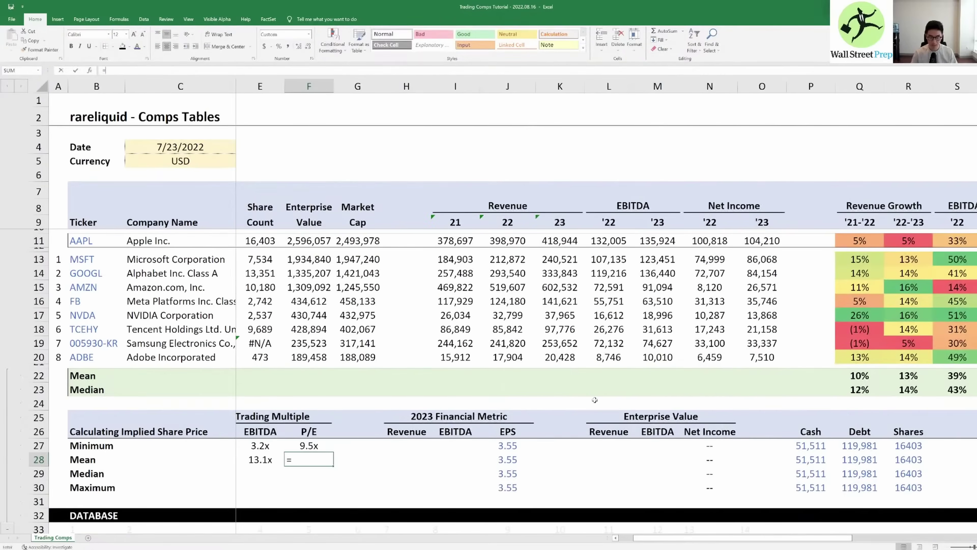
Step: Link the Mean row's P/E multiple in F28 to the peers' mean 2023 P/E with =AC22
{"action": "type", "text": "="}
{"action": "key", "text": "Right"}
{"action": "key", "text": "Right"}
{"action": "key", "text": "Right"}
{"action": "key", "text": "Right"}
{"action": "key", "text": "Right"}
{"action": "key", "text": "Right"}
{"action": "key", "text": "Right"}
{"action": "key", "text": "Right"}
{"action": "key", "text": "Right"}
{"action": "key", "text": "Right"}
{"action": "key", "text": "Right"}
{"action": "key", "text": "Right"}
{"action": "key", "text": "Right"}
{"action": "key", "text": "Right"}
{"action": "key", "text": "Right"}
{"action": "key", "text": "Right"}
{"action": "key", "text": "Right"}
{"action": "key", "text": "Right"}
{"action": "key", "text": "Right"}
{"action": "key", "text": "Right"}
{"action": "key", "text": "Right"}
{"action": "key", "text": "Right"}
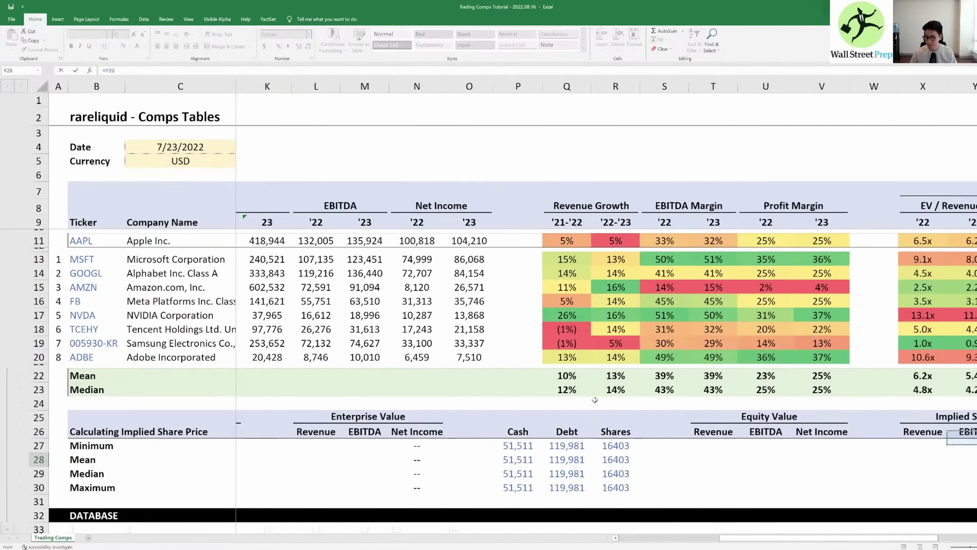
{"action": "key", "text": "Up"}
{"action": "key", "text": "Up"}
{"action": "key", "text": "Up"}
{"action": "key", "text": "Up"}
{"action": "key", "text": "Up"}
{"action": "key", "text": "Up"}
{"action": "key", "text": "Return"}
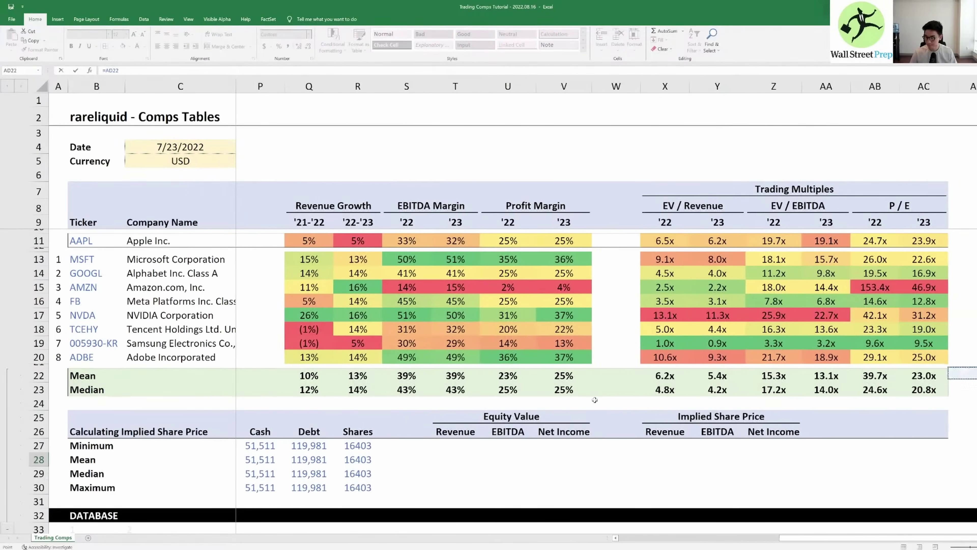
Step: Copy the mean multiple formulas in D28:F28 down to the Median row in D29:F29
{"action": "key", "text": "Up"}
{"action": "key", "text": "Left"}
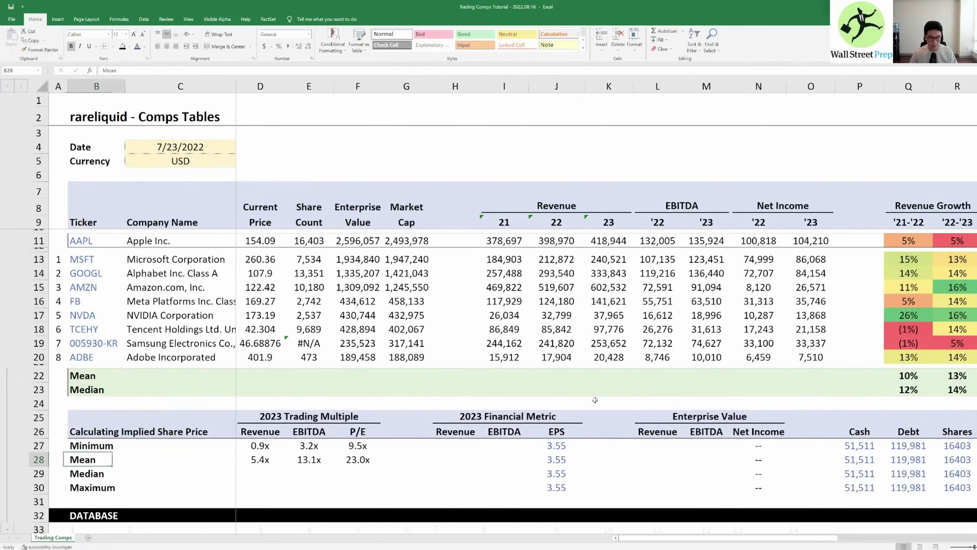
{"action": "key", "text": "shift+Right"}
{"action": "key", "text": "shift+Right"}
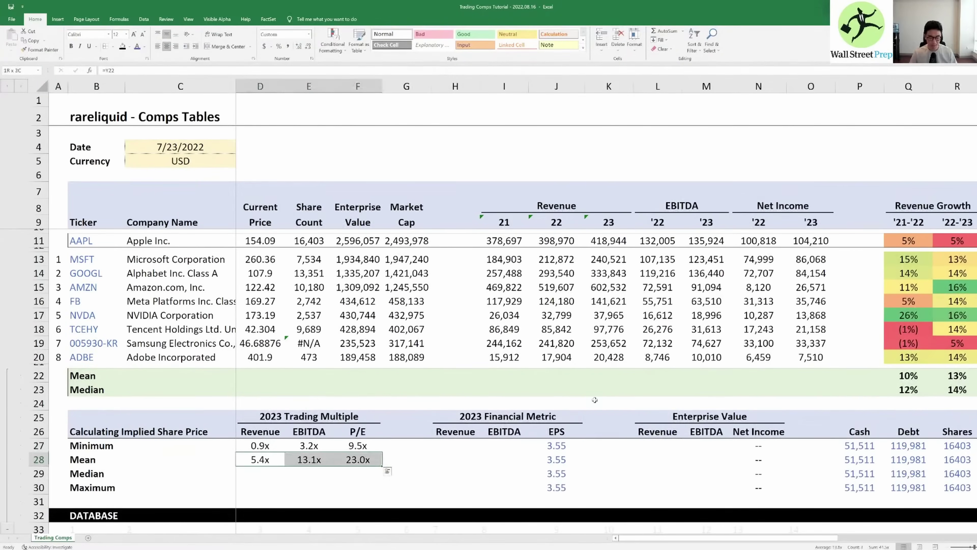
{"action": "key", "text": "ctrl+c"}
{"action": "key", "text": "shift+Down"}
{"action": "key", "text": "ctrl+v"}
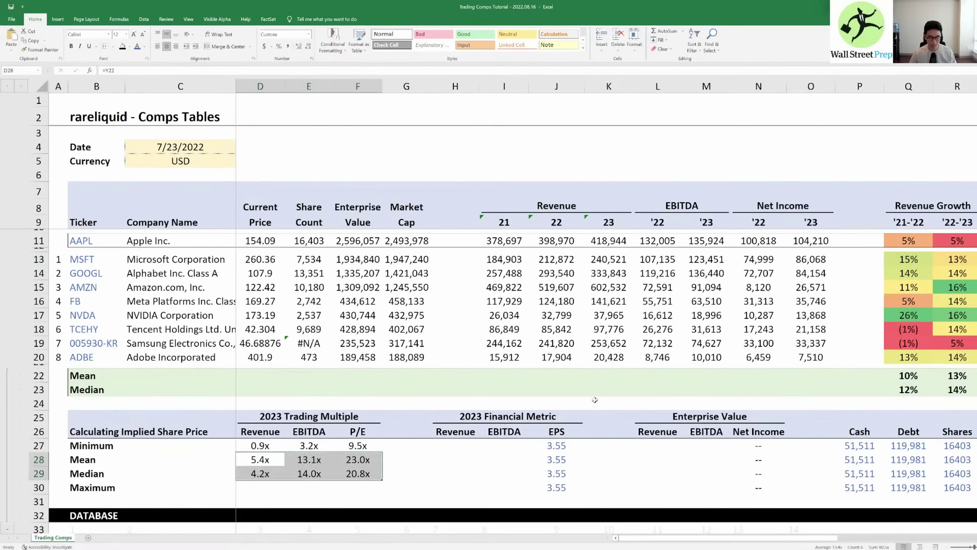
{"action": "key", "text": "Escape"}
Step: Calculate the Maximum row's revenue multiple in D30 from the peers' 2023 EV / Revenue with =MAX(Y13:Y20)
{"action": "key", "text": "Down"}
{"action": "key", "text": "Down"}
{"action": "type", "text": "=max("}
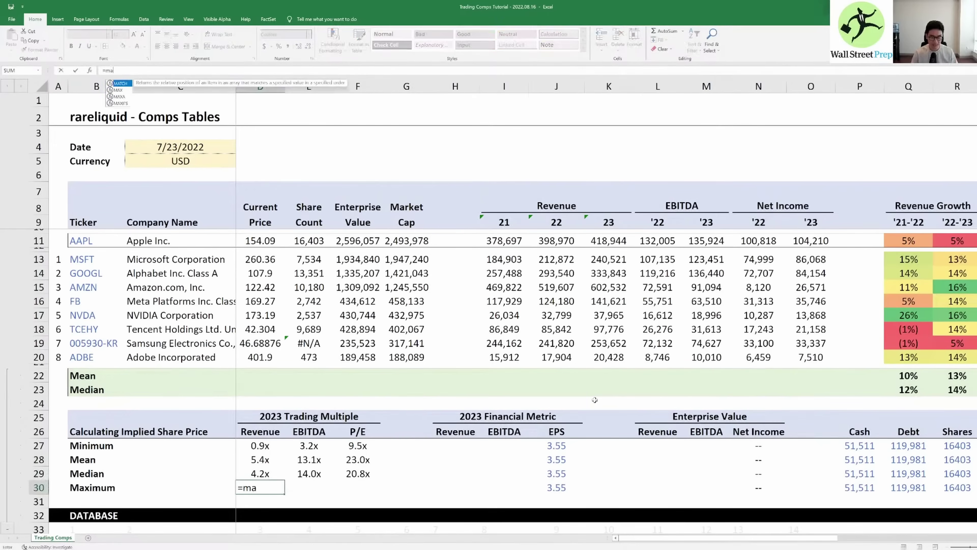
{"action": "key", "text": "Right"}
{"action": "key", "text": "Right"}
{"action": "key", "text": "Right"}
{"action": "key", "text": "Right"}
{"action": "key", "text": "Right"}
{"action": "key", "text": "Right"}
{"action": "key", "text": "Right"}
{"action": "key", "text": "Right"}
{"action": "key", "text": "Right"}
{"action": "key", "text": "Right"}
{"action": "key", "text": "Right"}
{"action": "key", "text": "Right"}
{"action": "key", "text": "Right"}
{"action": "key", "text": "Right"}
{"action": "key", "text": "Right"}
{"action": "key", "text": "Right"}
{"action": "key", "text": "Right"}
{"action": "key", "text": "Right"}
{"action": "key", "text": "Right"}
{"action": "key", "text": "Right"}
{"action": "key", "text": "Right"}
{"action": "key", "text": "Right"}
{"action": "key", "text": "Right"}
{"action": "key", "text": "Right"}
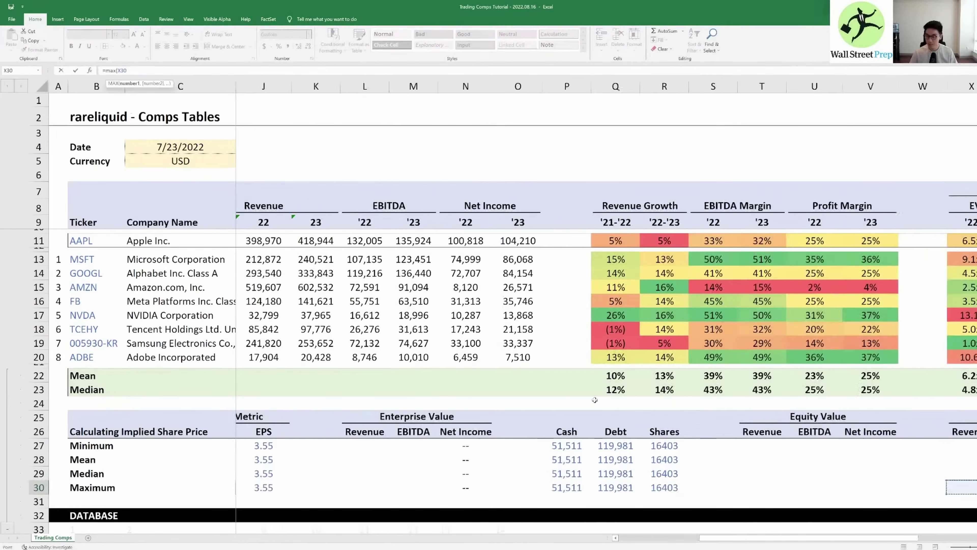
{"action": "key", "text": "Up"}
{"action": "key", "text": "Left"}
{"action": "key", "text": "Left"}
{"action": "key", "text": "Left"}
{"action": "key", "text": "Up"}
{"action": "key", "text": "Up"}
{"action": "key", "text": "Up"}
{"action": "key", "text": "Up"}
{"action": "key", "text": "Up"}
{"action": "key", "text": "Up"}
{"action": "key", "text": "Up"}
{"action": "key", "text": "Up"}
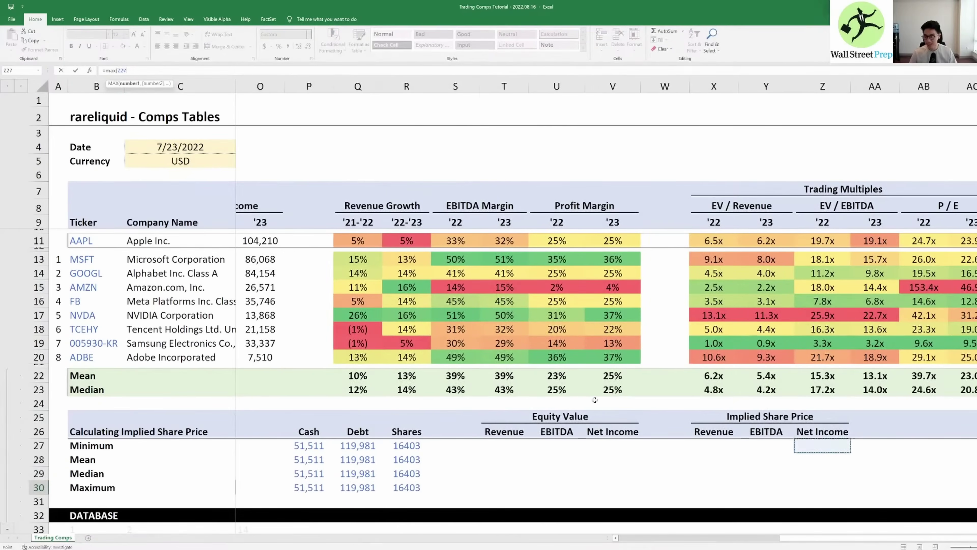
{"action": "key", "text": "ctrl+shift+Up"}
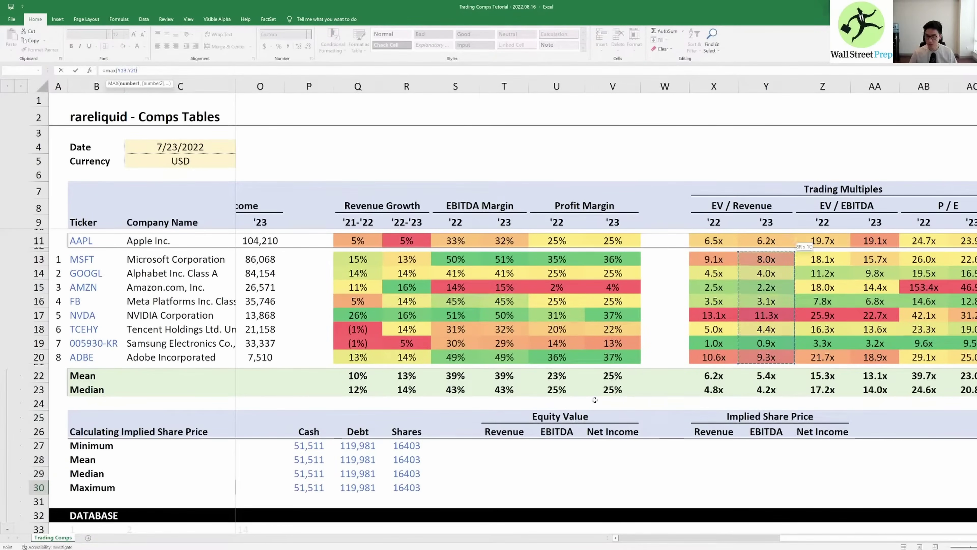
{"action": "type", "text": ")"}
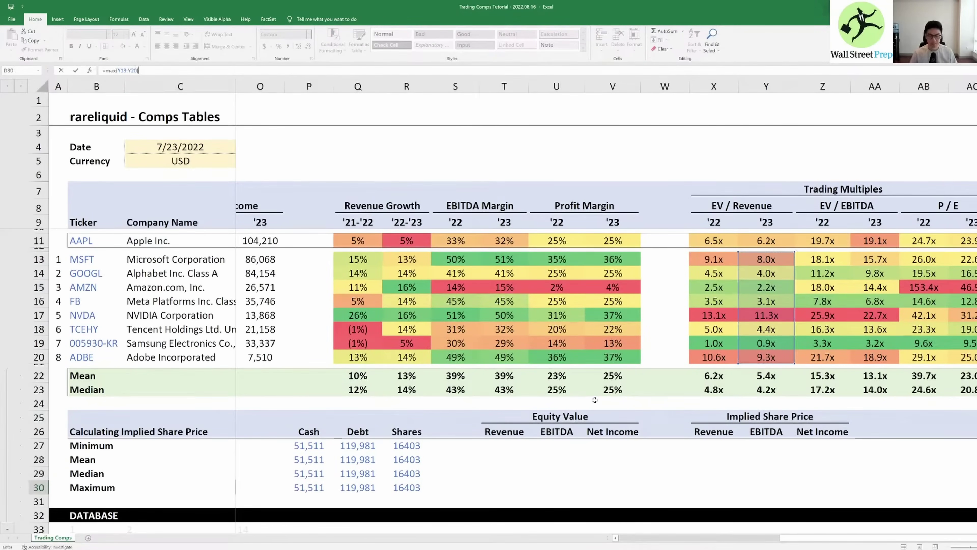
{"action": "key", "text": "ctrl+Return"}
Step: Calculate the Maximum row's EBITDA multiple in E30 from the peers' 2023 EV / EBITDA with =MAX(AA13:AA20)
{"action": "key", "text": "Right"}
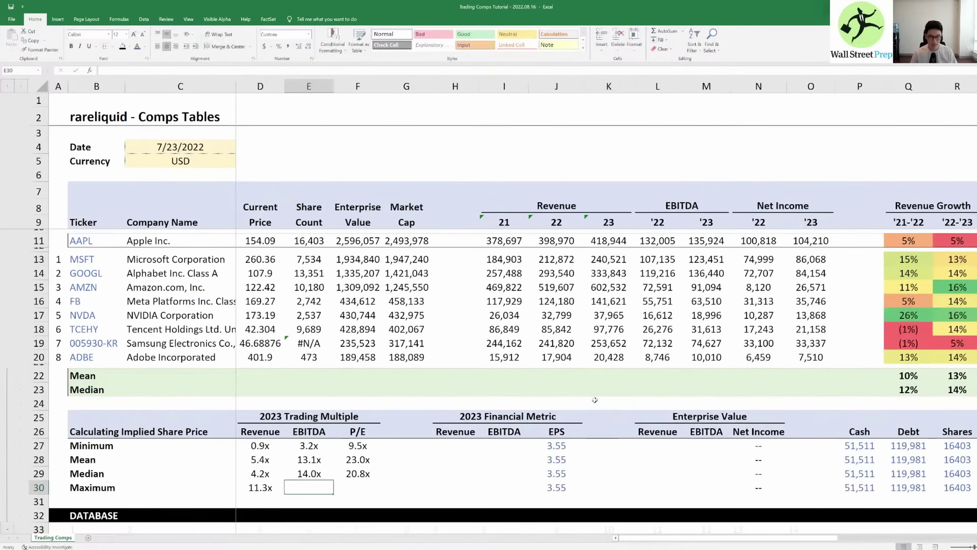
{"action": "type", "text": "=max("}
{"action": "key", "text": "Right"}
{"action": "key", "text": "Right"}
{"action": "key", "text": "Right"}
{"action": "key", "text": "Right"}
{"action": "key", "text": "Right"}
{"action": "key", "text": "Right"}
{"action": "key", "text": "Right"}
{"action": "key", "text": "Right"}
{"action": "key", "text": "Right"}
{"action": "key", "text": "Right"}
{"action": "key", "text": "Right"}
{"action": "key", "text": "Right"}
{"action": "key", "text": "Right"}
{"action": "key", "text": "Right"}
{"action": "key", "text": "Right"}
{"action": "key", "text": "Right"}
{"action": "key", "text": "Right"}
{"action": "key", "text": "Right"}
{"action": "key", "text": "Right"}
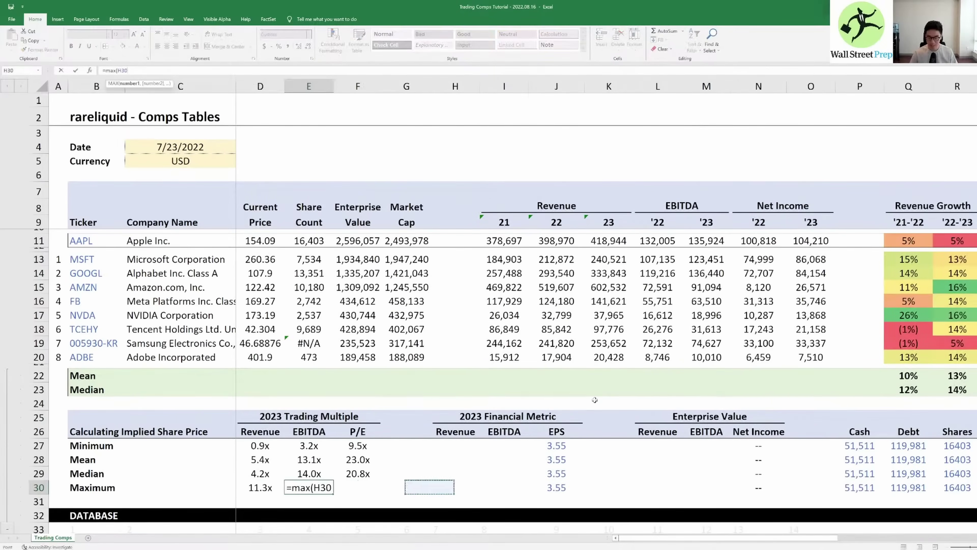
{"action": "key", "text": "Right"}
{"action": "key", "text": "Right"}
{"action": "key", "text": "Left"}
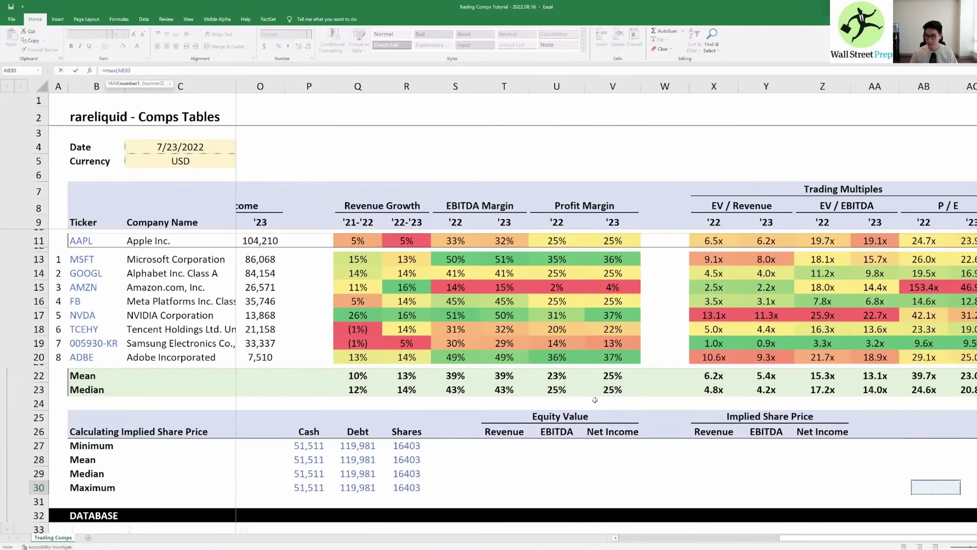
{"action": "key", "text": "Left"}
{"action": "key", "text": "Up"}
{"action": "key", "text": "ctrl+Up"}
{"action": "key", "text": "Up"}
{"action": "key", "text": "Up"}
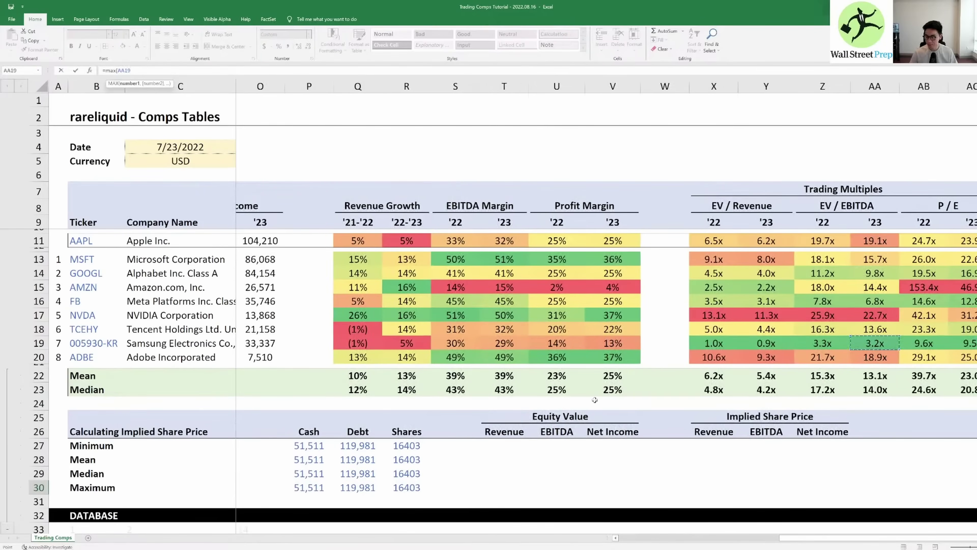
{"action": "key", "text": "ctrl+shift+Up"}
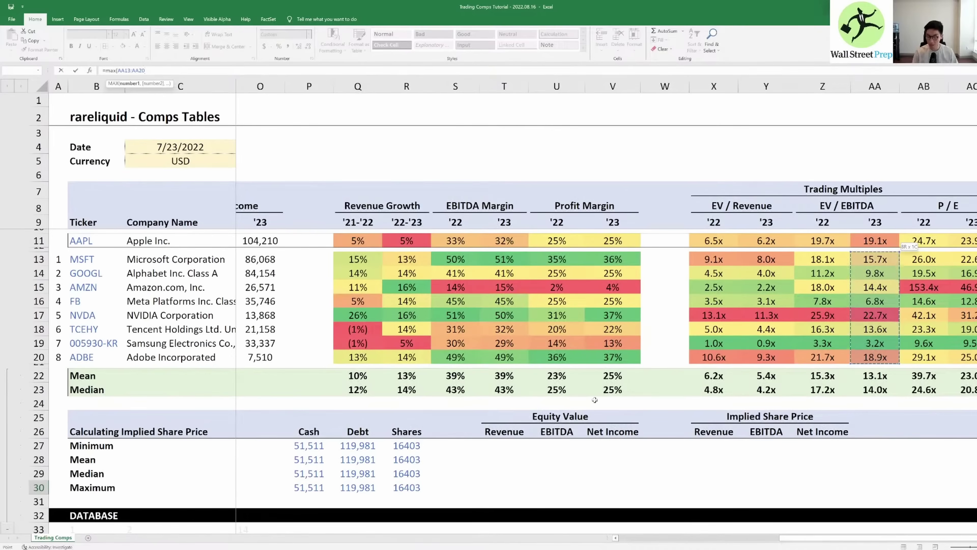
{"action": "key", "text": "Tab"}
Step: Calculate the Maximum row's P/E multiple in F30 from the peers' 2023 P/E with =MAX(AC13:AC20)
{"action": "type", "text": "="}
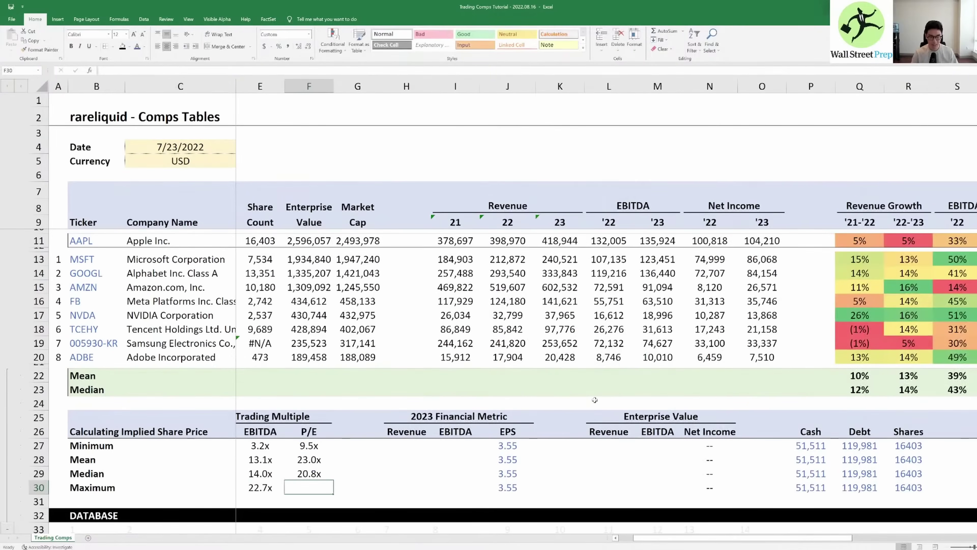
{"action": "type", "text": "max("}
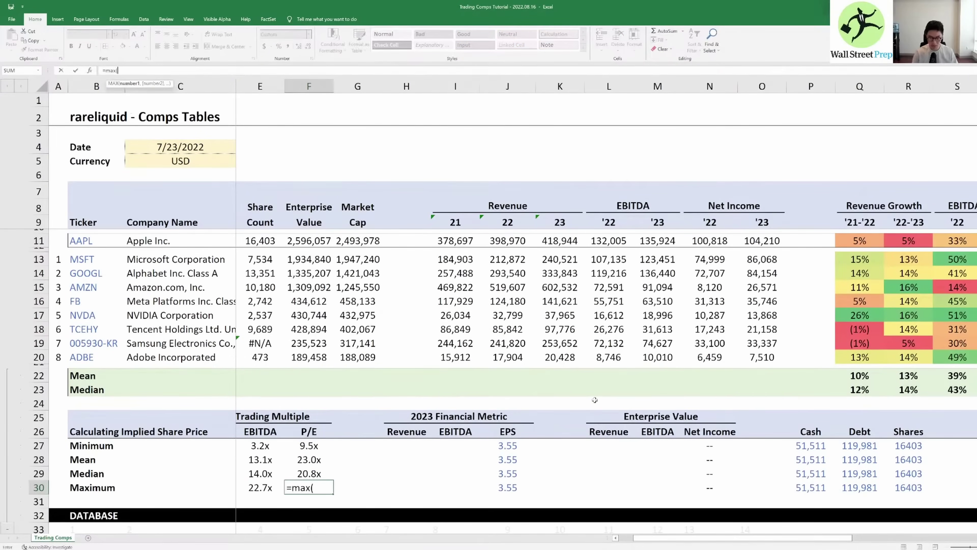
{"action": "key", "text": "Right"}
{"action": "key", "text": "Right"}
{"action": "key", "text": "Right"}
{"action": "key", "text": "Right"}
{"action": "key", "text": "Right"}
{"action": "key", "text": "Right"}
{"action": "key", "text": "Right"}
{"action": "key", "text": "Right"}
{"action": "key", "text": "Right"}
{"action": "key", "text": "Right"}
{"action": "key", "text": "Right"}
{"action": "key", "text": "Right"}
{"action": "key", "text": "Right"}
{"action": "key", "text": "Right"}
{"action": "key", "text": "Right"}
{"action": "key", "text": "Right"}
{"action": "key", "text": "Right"}
{"action": "key", "text": "Right"}
{"action": "key", "text": "Right"}
{"action": "key", "text": "Right"}
{"action": "key", "text": "Right"}
{"action": "key", "text": "Right"}
{"action": "key", "text": "Right"}
{"action": "key", "text": "Right"}
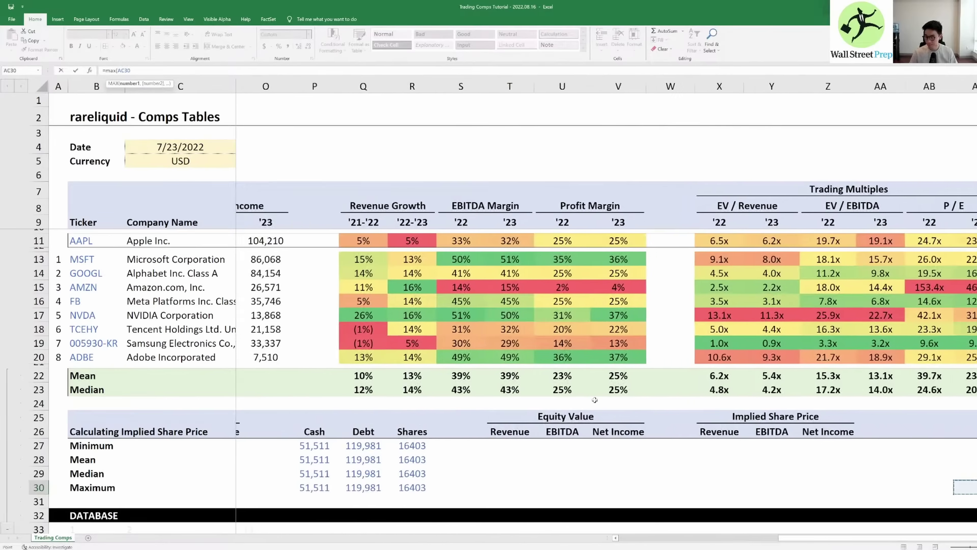
{"action": "key", "text": "Left"}
{"action": "key", "text": "Up"}
{"action": "key", "text": "Up"}
{"action": "key", "text": "Up"}
{"action": "key", "text": "Up"}
{"action": "key", "text": "Up"}
{"action": "key", "text": "Up"}
{"action": "key", "text": "Up"}
{"action": "key", "text": "Up"}
{"action": "key", "text": "Up"}
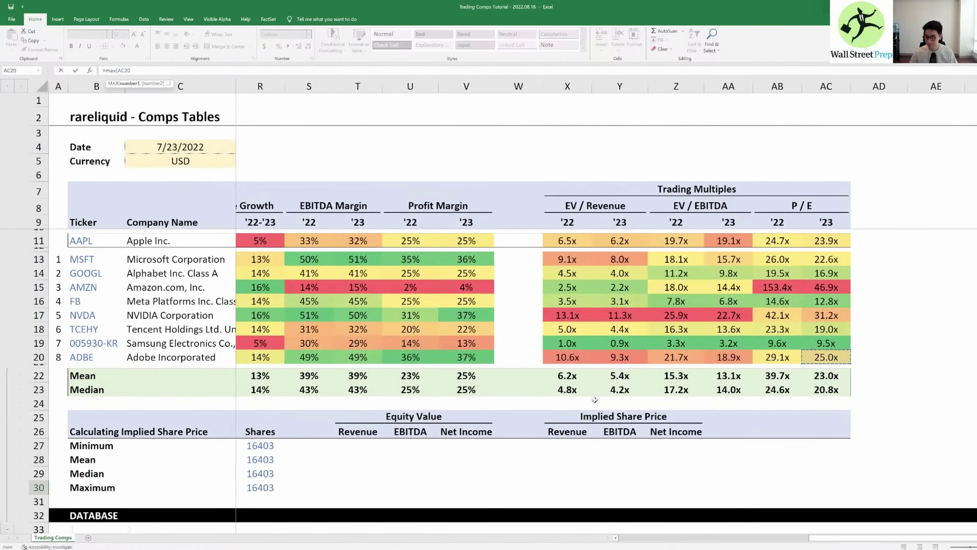
{"action": "key", "text": "shift+Up"}
{"action": "key", "text": "shift+Up"}
{"action": "key", "text": "shift+Up"}
{"action": "key", "text": "shift+Up"}
{"action": "key", "text": "shift+Up"}
{"action": "key", "text": "shift+Up"}
{"action": "key", "text": "shift+Up"}
{"action": "type", "text": ")"}
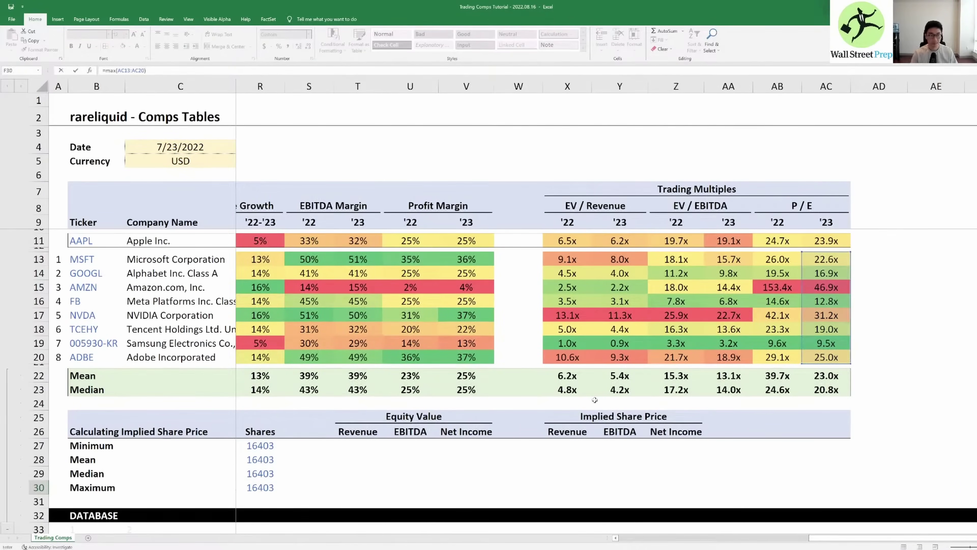
Step: Link the Minimum row's 2023 revenue metric in H27 to Apple's 2023 revenue with =K11
{"action": "key", "text": "Left"}
{"action": "key", "text": "Left"}
{"action": "key", "text": "Left"}
{"action": "key", "text": "Left"}
{"action": "key", "text": "Right"}
{"action": "key", "text": "Up"}
{"action": "key", "text": "Up"}
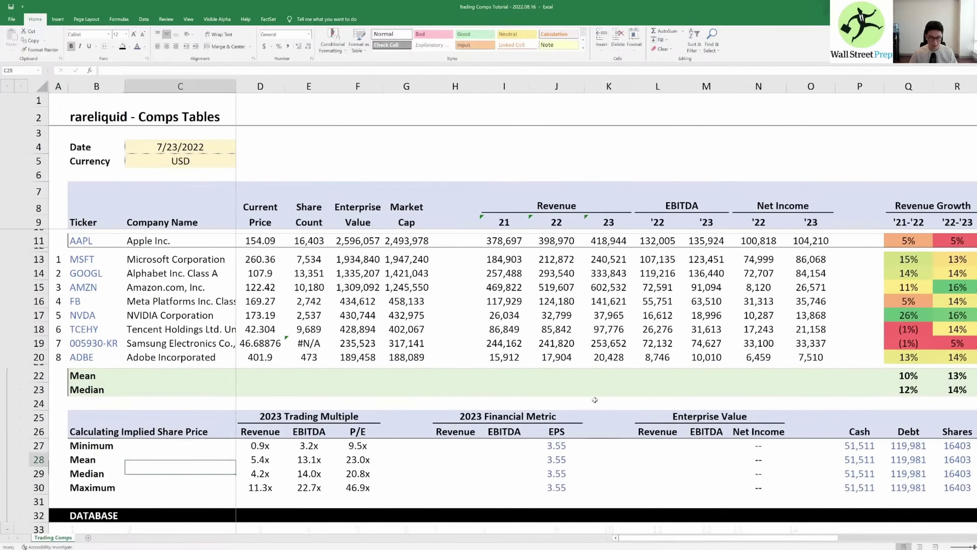
{"action": "key", "text": "Up"}
{"action": "key", "text": "Right"}
{"action": "key", "text": "Right"}
{"action": "key", "text": "Right"}
{"action": "key", "text": "Right"}
{"action": "key", "text": "Right"}
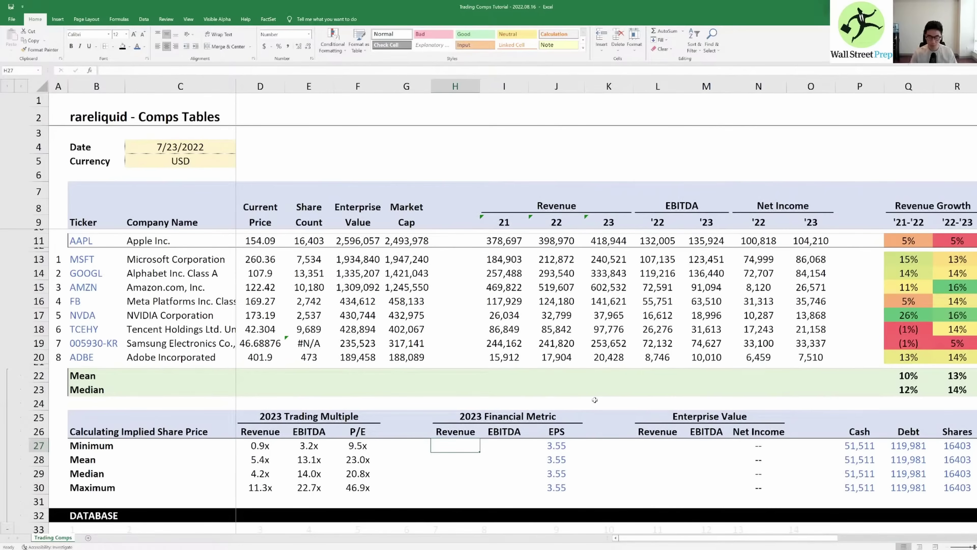
{"action": "type", "text": "="}
{"action": "key", "text": "Right"}
{"action": "key", "text": "Up"}
{"action": "key", "text": "Up"}
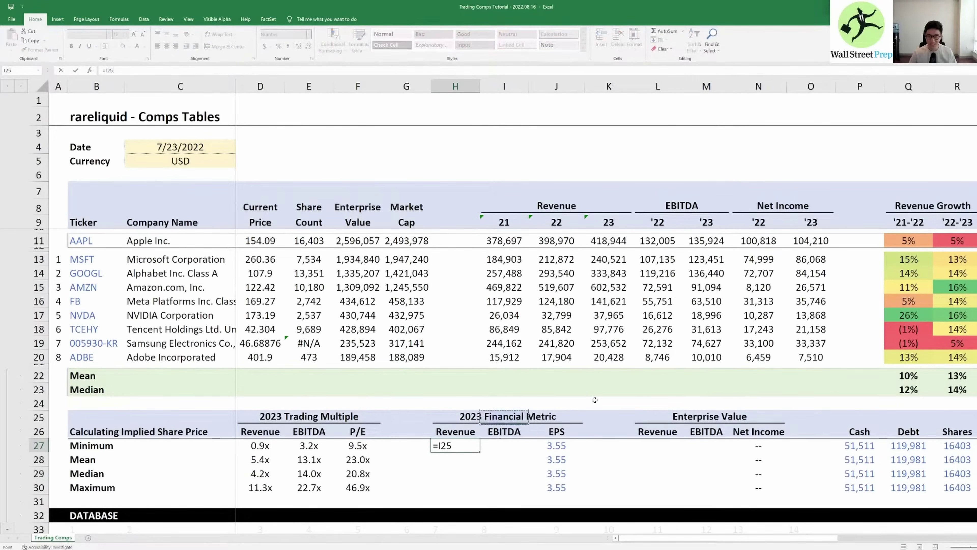
{"action": "key", "text": "Up"}
{"action": "key", "text": "Right"}
{"action": "key", "text": "Right"}
{"action": "key", "text": "Up"}
{"action": "key", "text": "Up"}
{"action": "key", "text": "Up"}
{"action": "key", "text": "Up"}
{"action": "key", "text": "Up"}
{"action": "key", "text": "Up"}
{"action": "key", "text": "Up"}
{"action": "key", "text": "Up"}
{"action": "key", "text": "Up"}
{"action": "key", "text": "Up"}
{"action": "key", "text": "Up"}
{"action": "key", "text": "Up"}
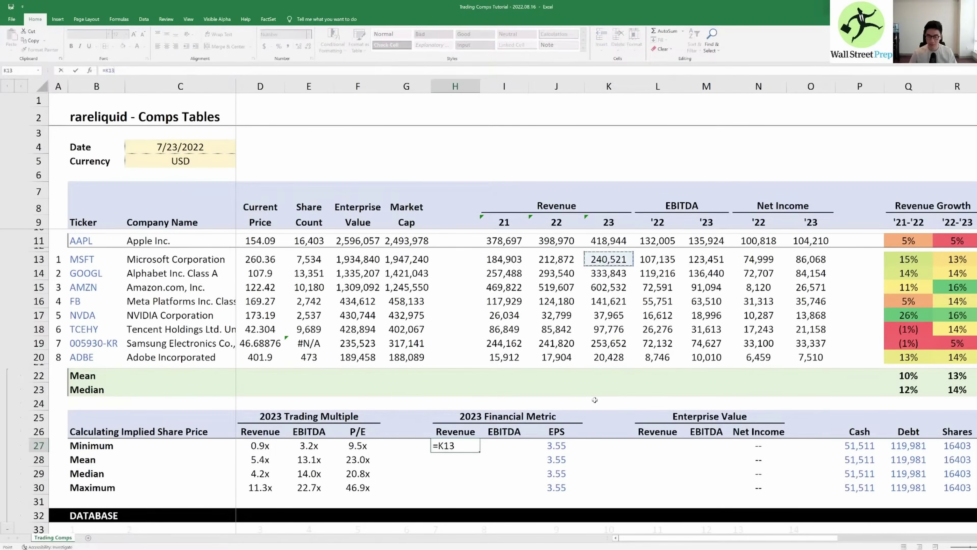
{"action": "key", "text": "Up"}
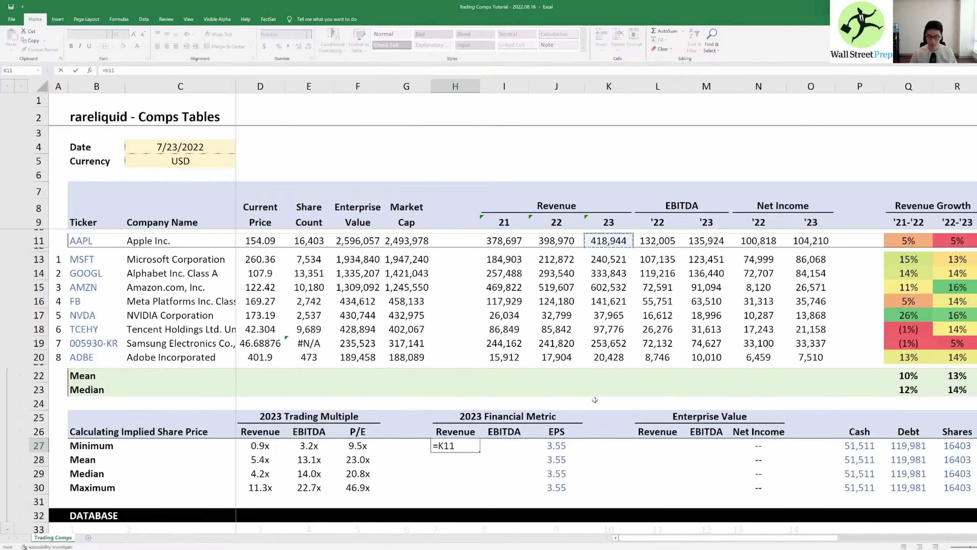
{"action": "key", "text": "Return"}
{"action": "key", "text": "Right"}
{"action": "key", "text": "Up"}
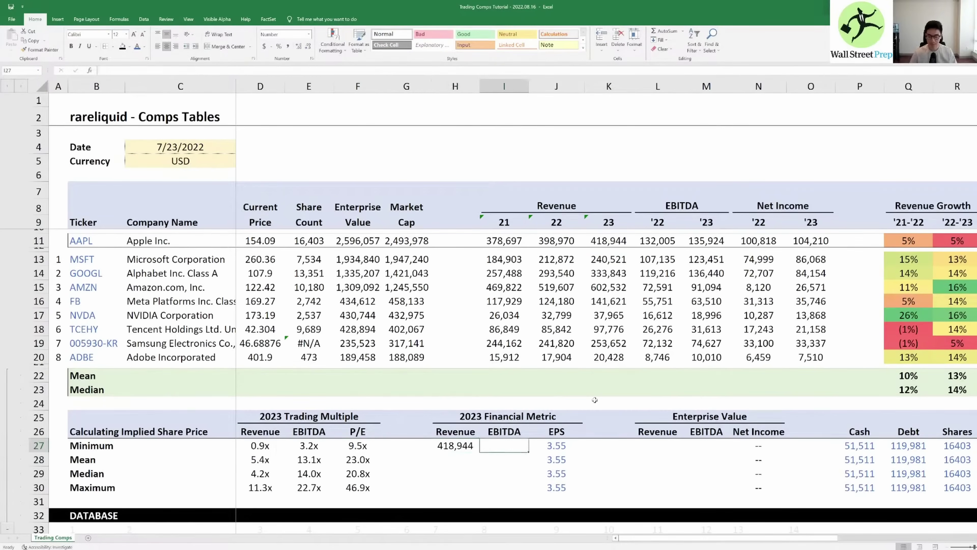
Step: Link the Minimum row's 2023 EBITDA metric in I27 to Apple's 2023 EBITDA with =M11
{"action": "type", "text": "="}
{"action": "key", "text": "Right"}
{"action": "key", "text": "Right"}
{"action": "key", "text": "Right"}
{"action": "key", "text": "Right"}
{"action": "key", "text": "Right"}
{"action": "key", "text": "Up"}
{"action": "key", "text": "Up"}
{"action": "key", "text": "Up"}
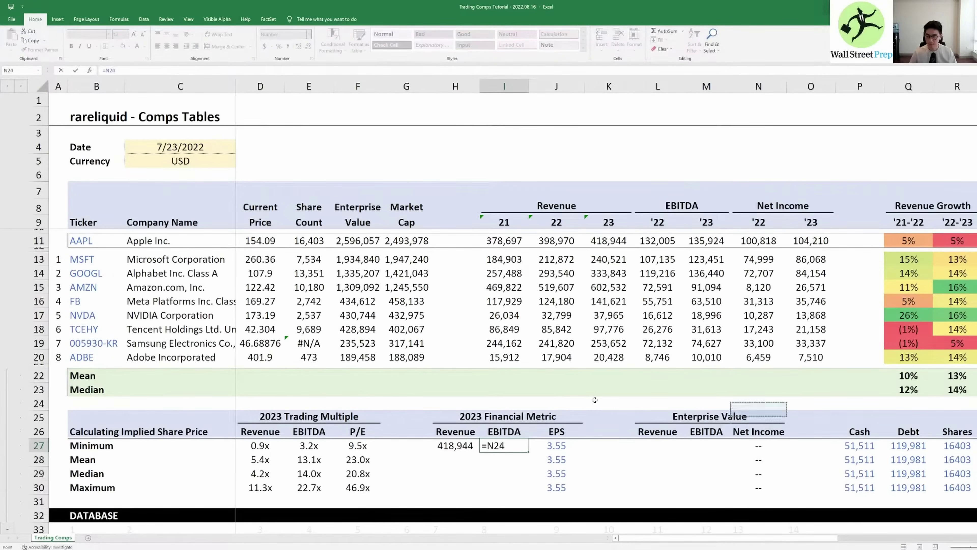
{"action": "key", "text": "Up"}
{"action": "key", "text": "Up"}
{"action": "key", "text": "Up"}
{"action": "key", "text": "Up"}
{"action": "key", "text": "Up"}
{"action": "key", "text": "Up"}
{"action": "key", "text": "Up"}
{"action": "key", "text": "Up"}
{"action": "key", "text": "Up"}
{"action": "key", "text": "Left"}
{"action": "key", "text": "Up"}
{"action": "key", "text": "Up"}
{"action": "key", "text": "Tab"}
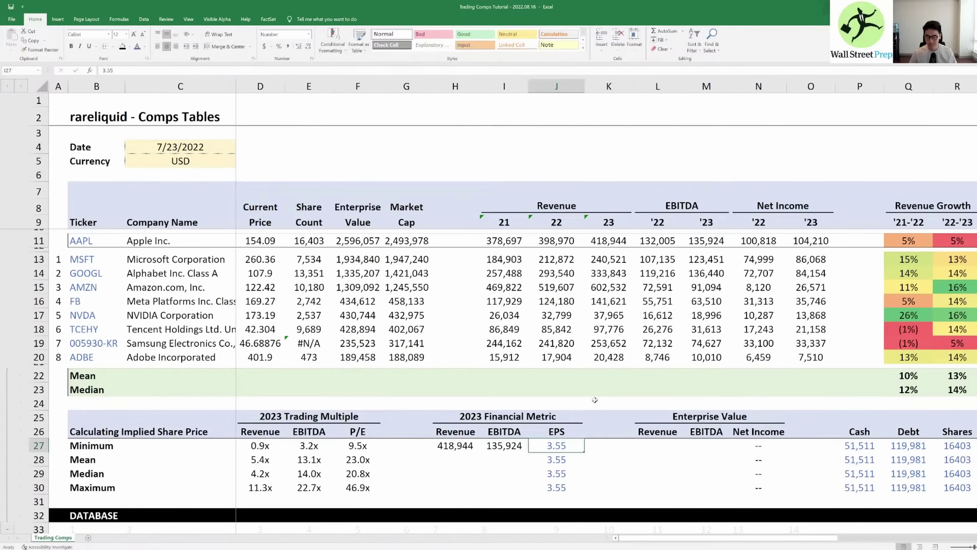
Step: Examine the EPS inputs in J27:J30 and the Minimum row's P/E multiple in F27
{"action": "key", "text": "shift+Down"}
{"action": "key", "text": "shift+Down"}
{"action": "key", "text": "shift+Down"}
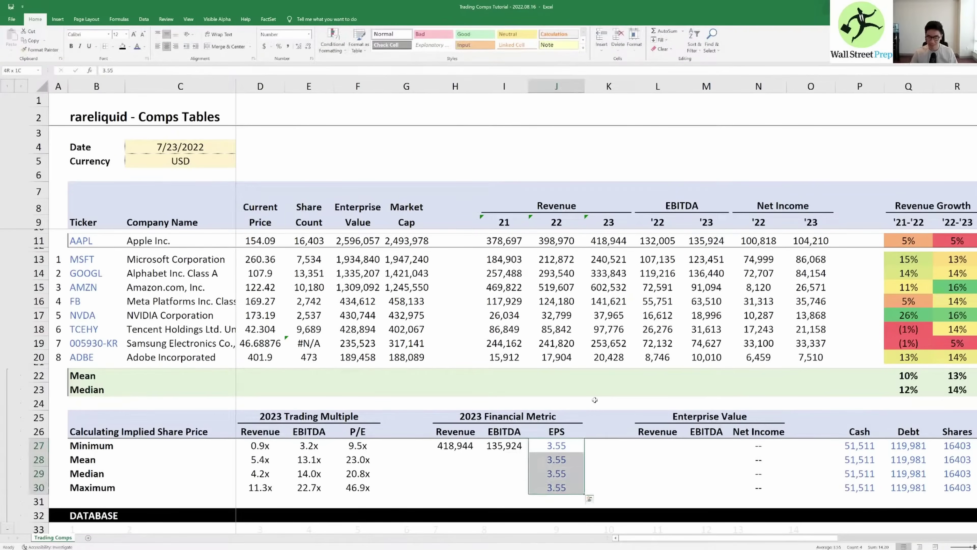
{"action": "key", "text": "Down"}
{"action": "key", "text": "Up"}
{"action": "key", "text": "Up"}
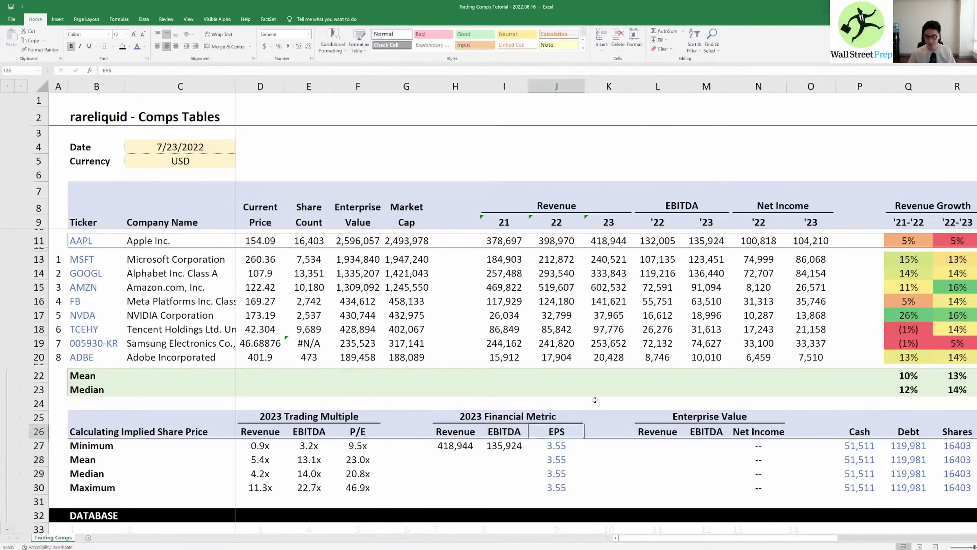
{"action": "key", "text": "Down"}
{"action": "key", "text": "Down"}
{"action": "key", "text": "Down"}
{"action": "key", "text": "Down"}
{"action": "key", "text": "ctrl+shift+Up"}
{"action": "key", "text": "Down"}
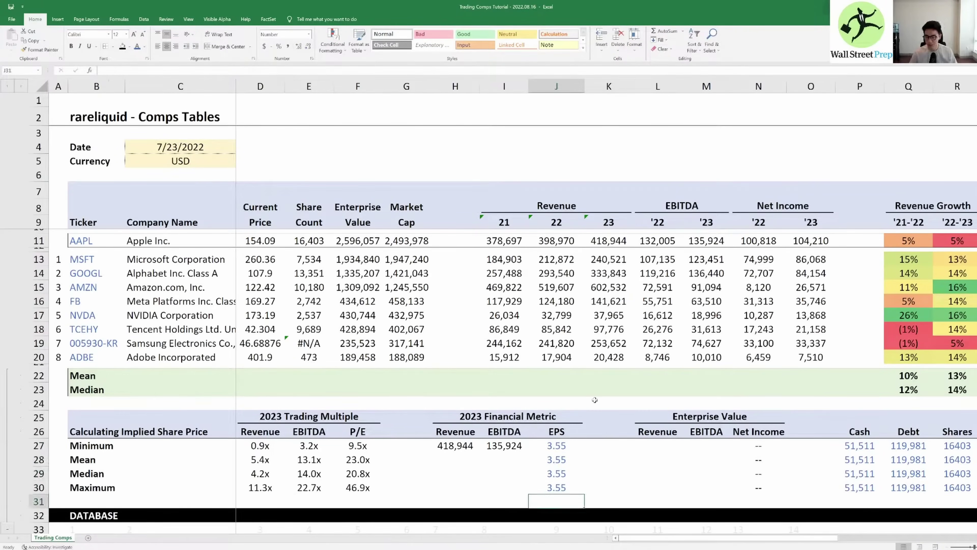
{"action": "key", "text": "Up"}
{"action": "key", "text": "Up"}
{"action": "key", "text": "Up"}
{"action": "key", "text": "Up"}
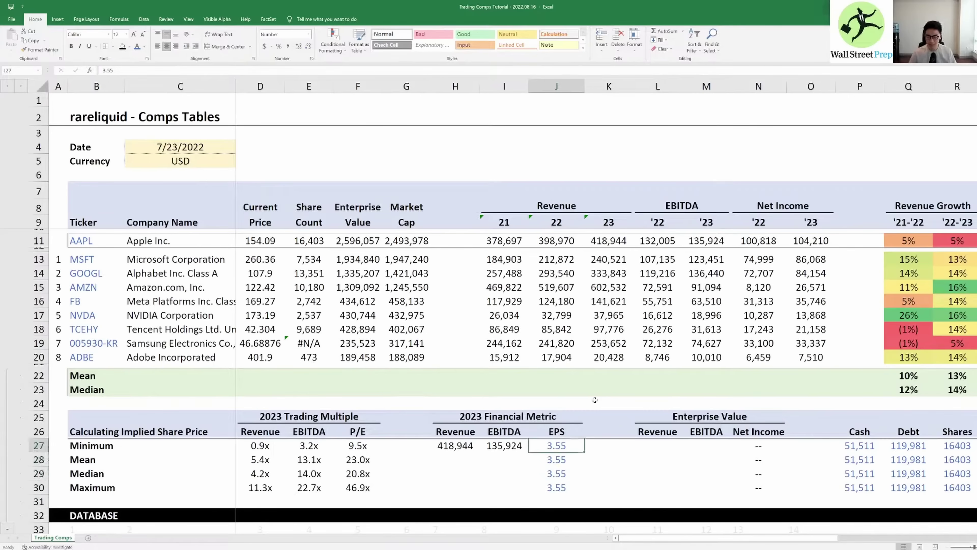
{"action": "key", "text": "Left"}
{"action": "key", "text": "Left"}
{"action": "key", "text": "Left"}
{"action": "key", "text": "Left"}
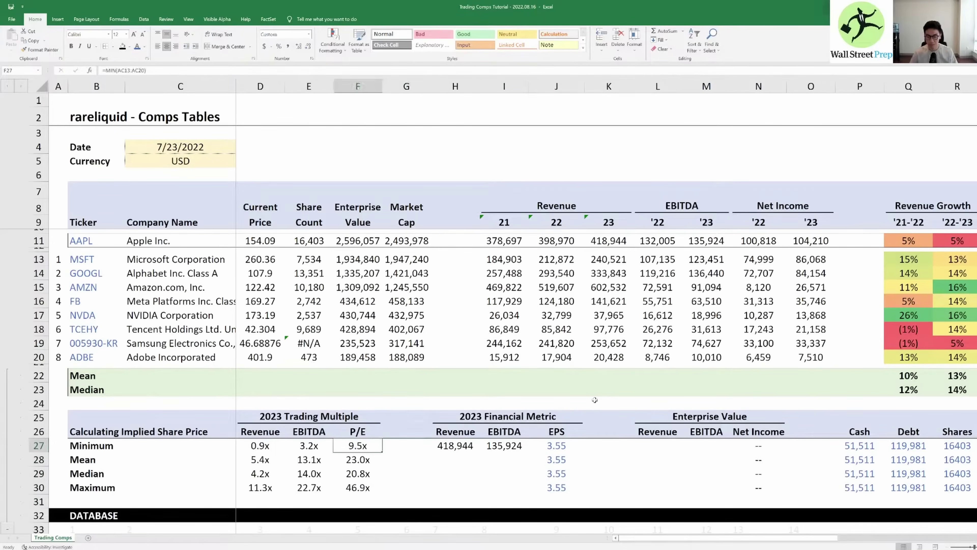
Step: Enter =H27 in H28 and copy it across H28:I30 to carry Apple's revenue and EBITDA through the Mean, Median and Maximum rows
{"action": "key", "text": "Right"}
{"action": "key", "text": "Right"}
{"action": "key", "text": "Down"}
{"action": "type", "text": "="}
{"action": "key", "text": "Up"}
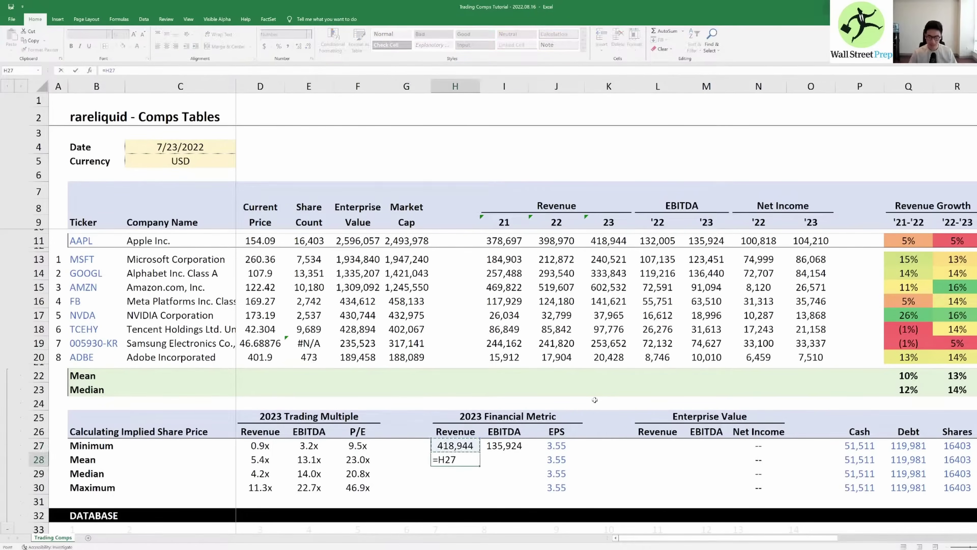
{"action": "key", "text": "ctrl+Return"}
{"action": "key", "text": "ctrl+c"}
{"action": "key", "text": "shift+Right"}
{"action": "key", "text": "shift+Down"}
{"action": "key", "text": "shift+Down"}
{"action": "key", "text": "ctrl+v"}
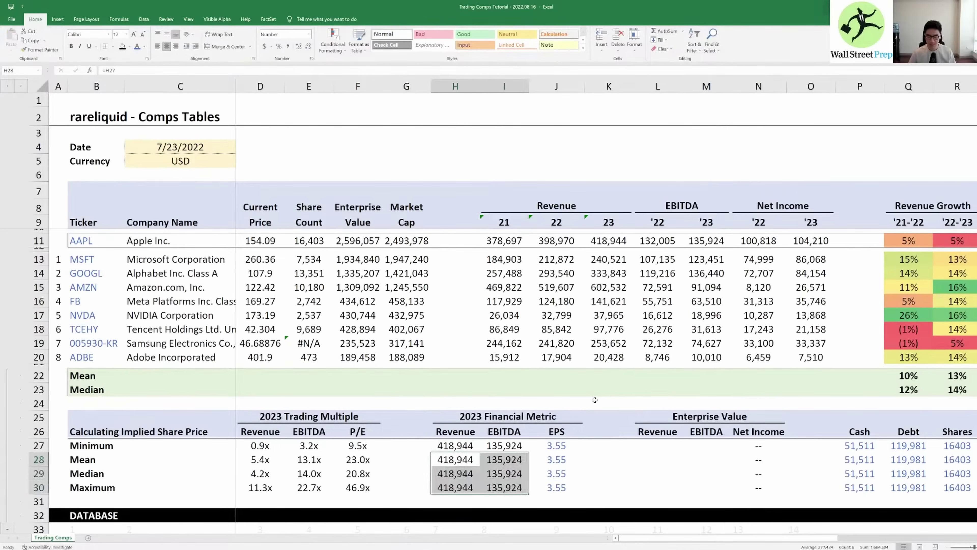
{"action": "key", "text": "Escape"}
Step: Review the whole implied share price table across rows 25 to 30
{"action": "key", "text": "Up"}
{"action": "key", "text": "Right"}
{"action": "key", "text": "Right"}
{"action": "key", "text": "Right"}
{"action": "key", "text": "Right"}
{"action": "key", "text": "Left"}
{"action": "key", "text": "Up"}
{"action": "key", "text": "Up"}
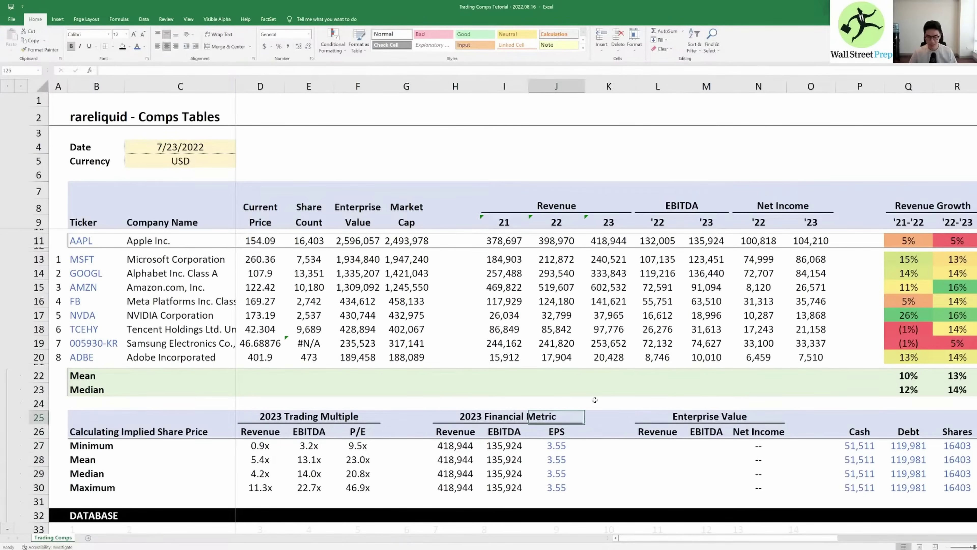
{"action": "key", "text": "shift+space"}
{"action": "key", "text": "shift+Down"}
{"action": "key", "text": "shift+Down"}
{"action": "key", "text": "shift+Down"}
{"action": "key", "text": "shift+Down"}
{"action": "key", "text": "shift+Down"}
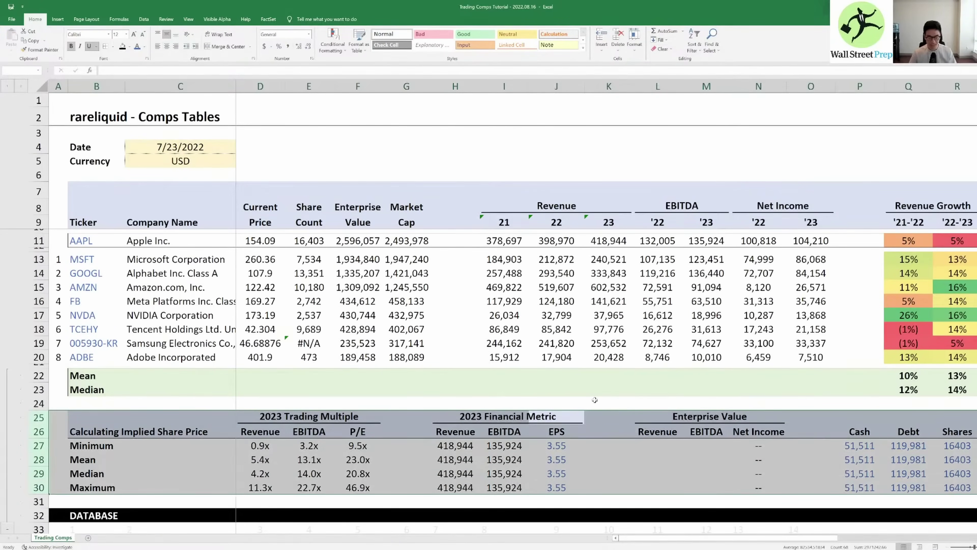
Step: Examine the Enterprise Value columns and the Minimum row's financial metrics they depend on
{"action": "key", "text": "Right"}
{"action": "key", "text": "Down"}
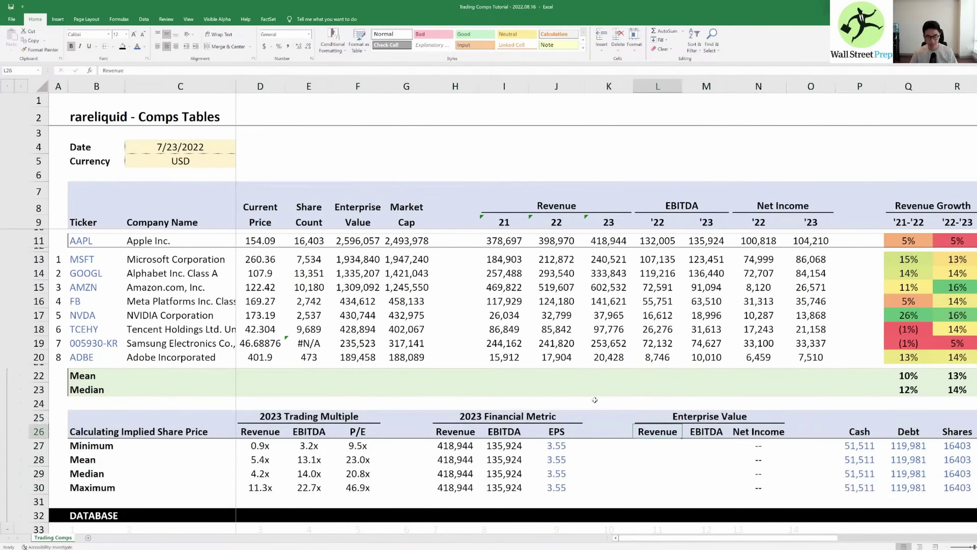
{"action": "key", "text": "Down"}
{"action": "key", "text": "Right"}
{"action": "key", "text": "Right"}
{"action": "key", "text": "Right"}
{"action": "key", "text": "Right"}
{"action": "key", "text": "Left"}
{"action": "key", "text": "Left"}
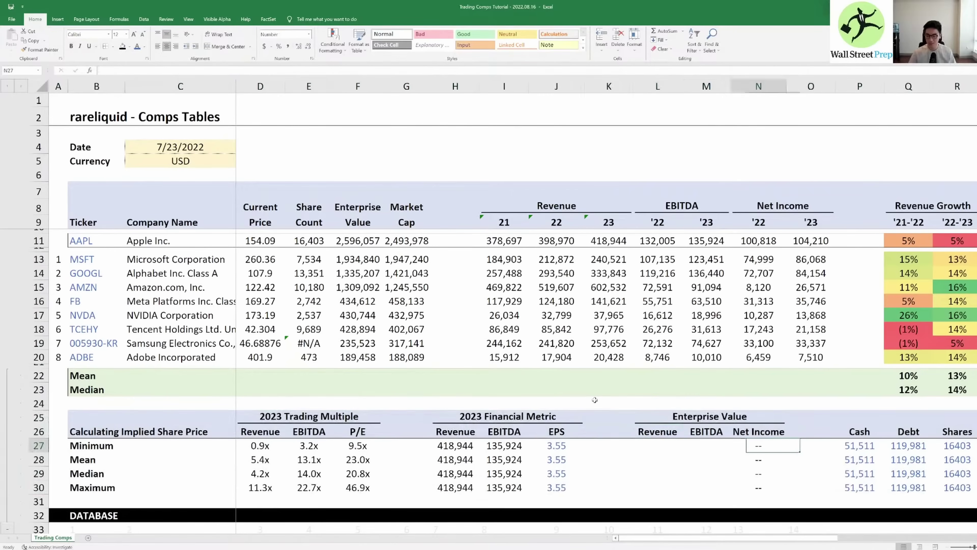
{"action": "key", "text": "Left"}
{"action": "key", "text": "Left"}
{"action": "key", "text": "Left"}
{"action": "key", "text": "Left"}
{"action": "key", "text": "Left"}
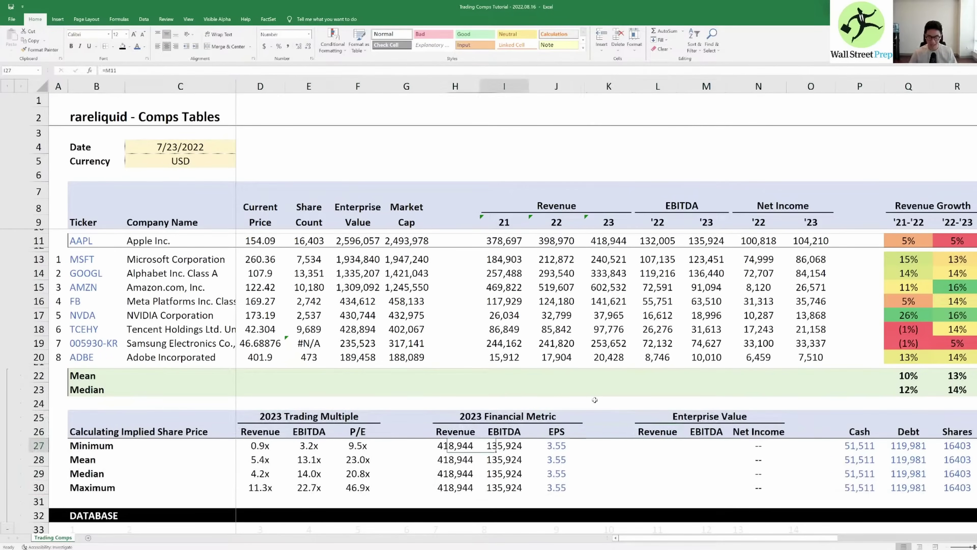
Step: Calculate the Minimum row's revenue-based enterprise value in L27 with =D27*H27
{"action": "key", "text": "Right"}
{"action": "key", "text": "Right"}
{"action": "key", "text": "Right"}
{"action": "key", "text": "Right"}
{"action": "key", "text": "Left"}
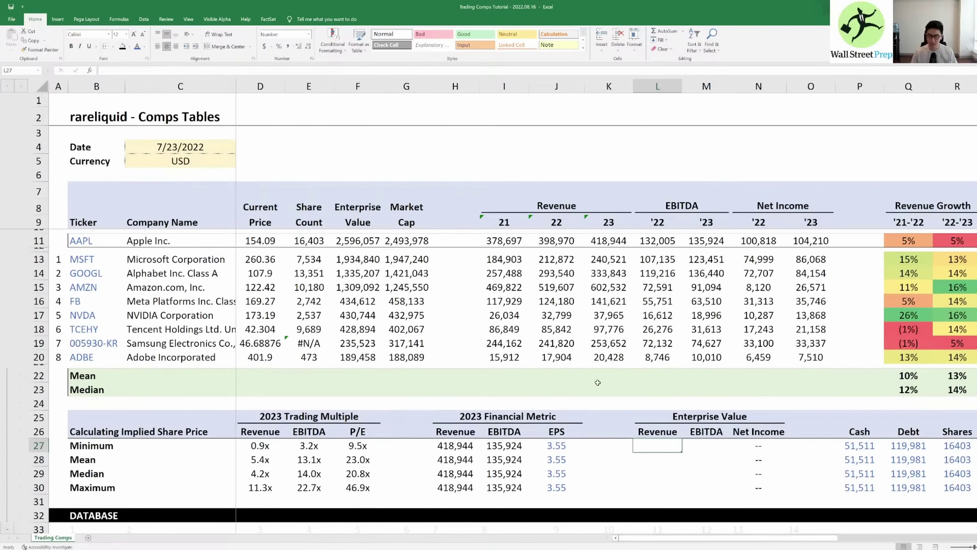
{"action": "type", "text": "="}
{"action": "key", "text": "Left"}
{"action": "key", "text": "Left"}
{"action": "key", "text": "Left"}
{"action": "key", "text": "Left"}
{"action": "key", "text": "Left"}
{"action": "key", "text": "Left"}
{"action": "key", "text": "Left"}
{"action": "key", "text": "Left"}
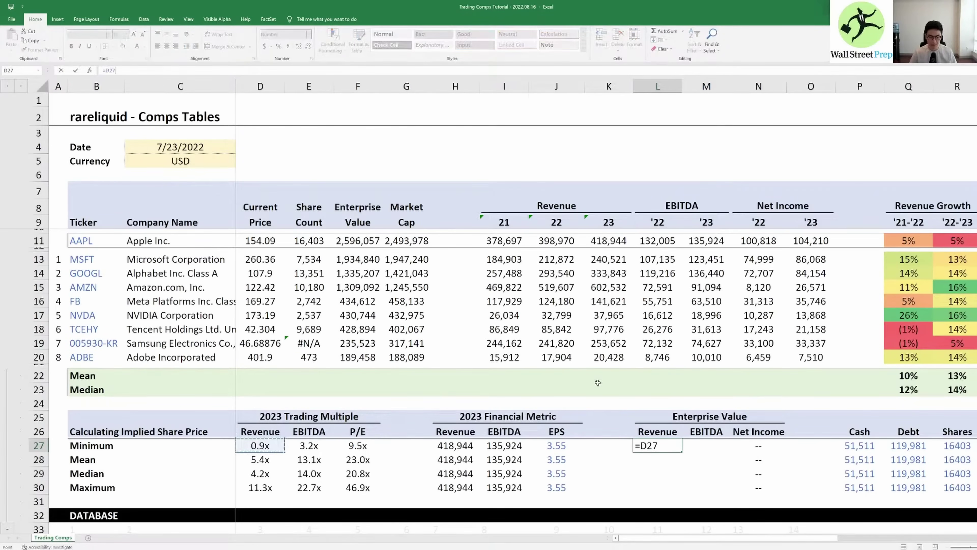
{"action": "type", "text": "*"}
{"action": "key", "text": "Left"}
{"action": "key", "text": "Left"}
{"action": "key", "text": "Left"}
{"action": "key", "text": "Left"}
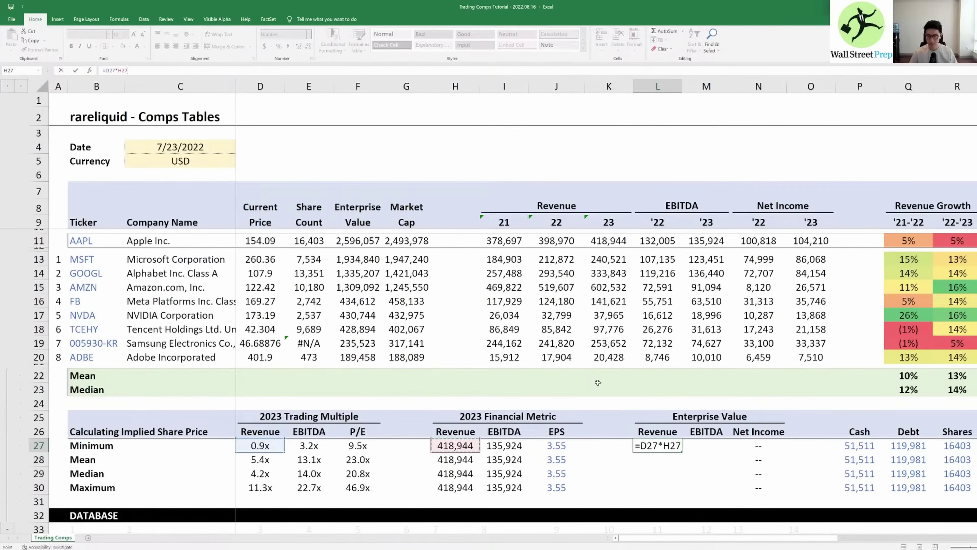
{"action": "key", "text": "Tab"}
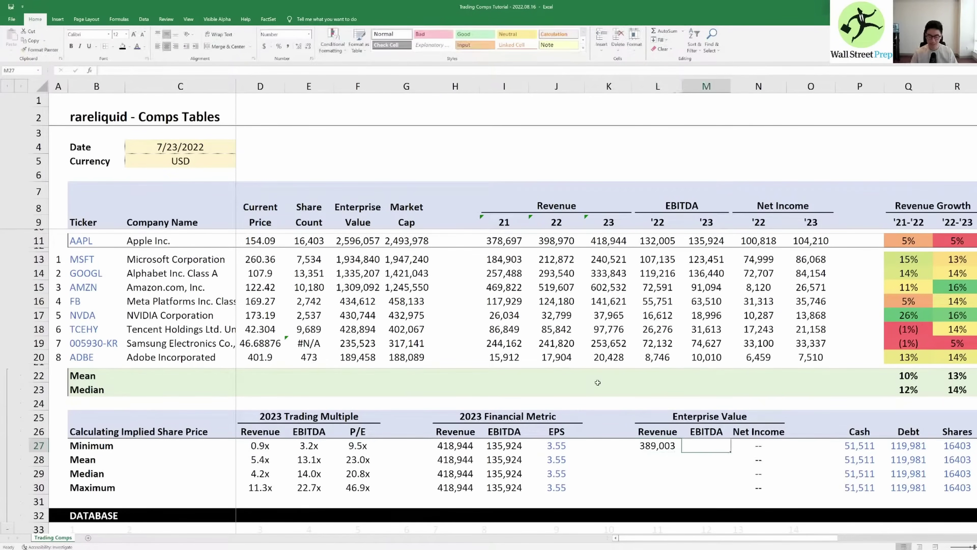
Step: Calculate the Minimum row's EBITDA-based enterprise value in M27 with =E27*I27
{"action": "type", "text": "="}
{"action": "key", "text": "Left"}
{"action": "key", "text": "Left"}
{"action": "key", "text": "Left"}
{"action": "key", "text": "Left"}
{"action": "key", "text": "Left"}
{"action": "key", "text": "Left"}
{"action": "key", "text": "Left"}
{"action": "key", "text": "Left"}
{"action": "key", "text": "Left"}
{"action": "key", "text": "Right"}
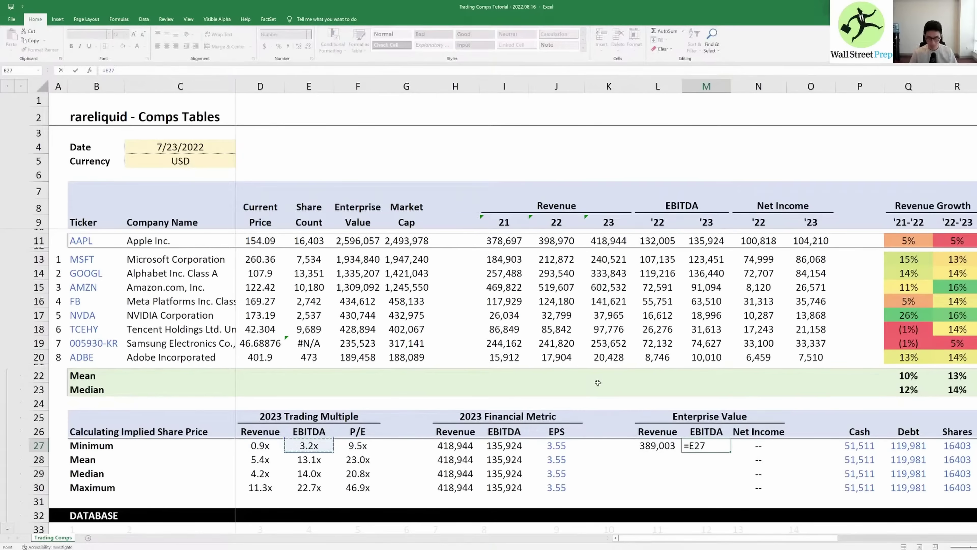
{"action": "type", "text": "*"}
{"action": "key", "text": "Left"}
{"action": "key", "text": "Left"}
{"action": "key", "text": "Left"}
{"action": "key", "text": "Left"}
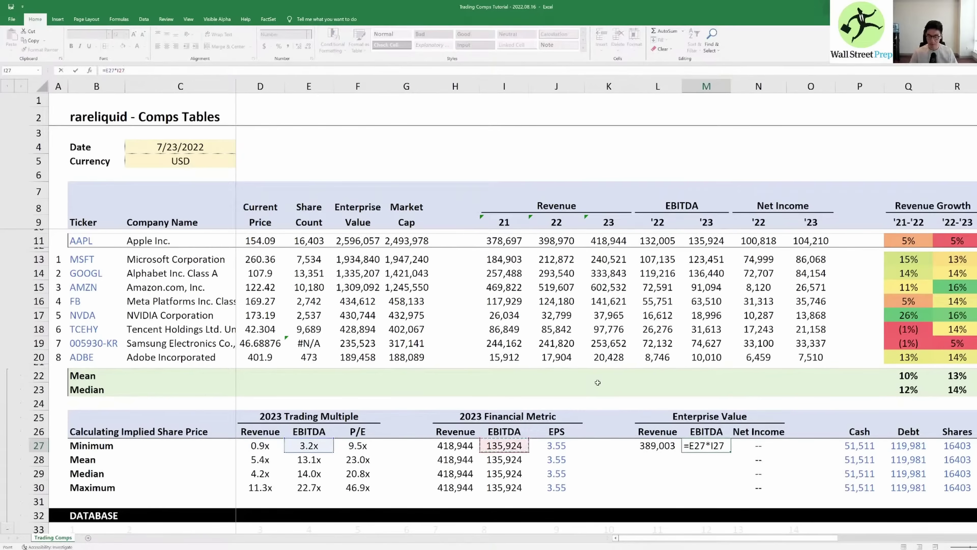
{"action": "key", "text": "ctrl+Return"}
Step: Compare the Minimum row's enterprise values in L27:M27 with the multiples and metrics they are calculated from
{"action": "key", "text": "Left"}
{"action": "key", "text": "shift+Right"}
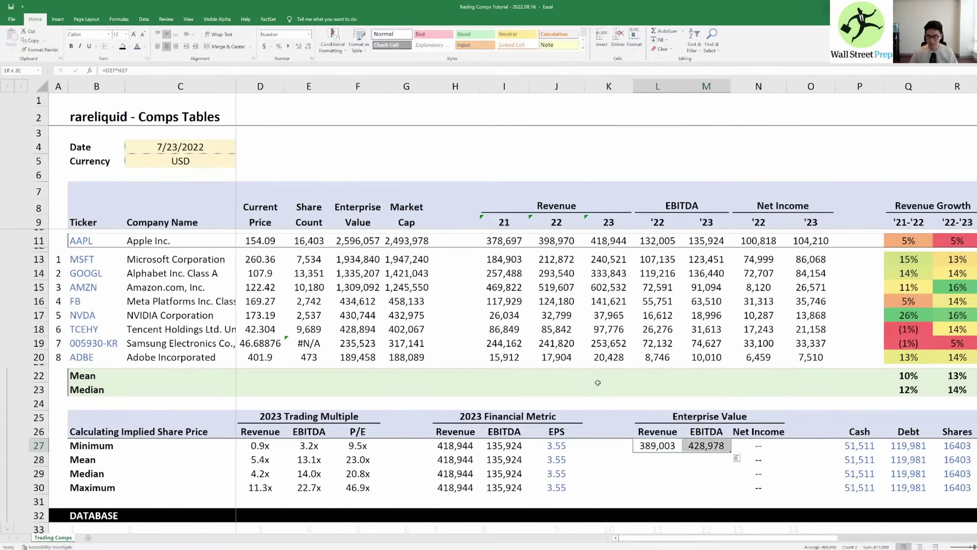
{"action": "key", "text": "shift+Left"}
{"action": "key", "text": "Left"}
{"action": "key", "text": "Left"}
{"action": "key", "text": "Left"}
{"action": "key", "text": "Left"}
{"action": "key", "text": "Left"}
{"action": "key", "text": "Left"}
{"action": "key", "text": "Left"}
{"action": "key", "text": "Left"}
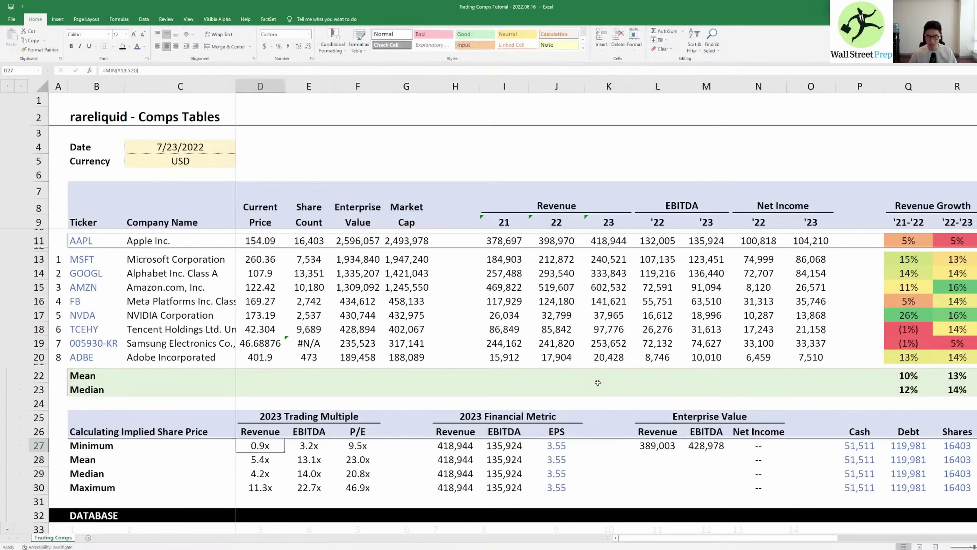
{"action": "key", "text": "Right"}
{"action": "key", "text": "Right"}
{"action": "key", "text": "Right"}
{"action": "key", "text": "Right"}
{"action": "key", "text": "Right"}
{"action": "key", "text": "Right"}
{"action": "key", "text": "Right"}
{"action": "key", "text": "Right"}
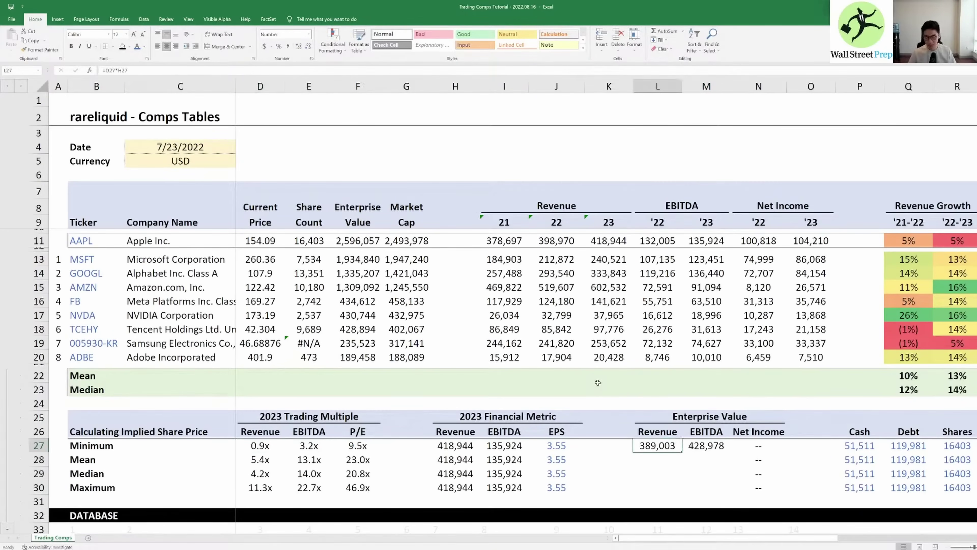
{"action": "key", "text": "Right"}
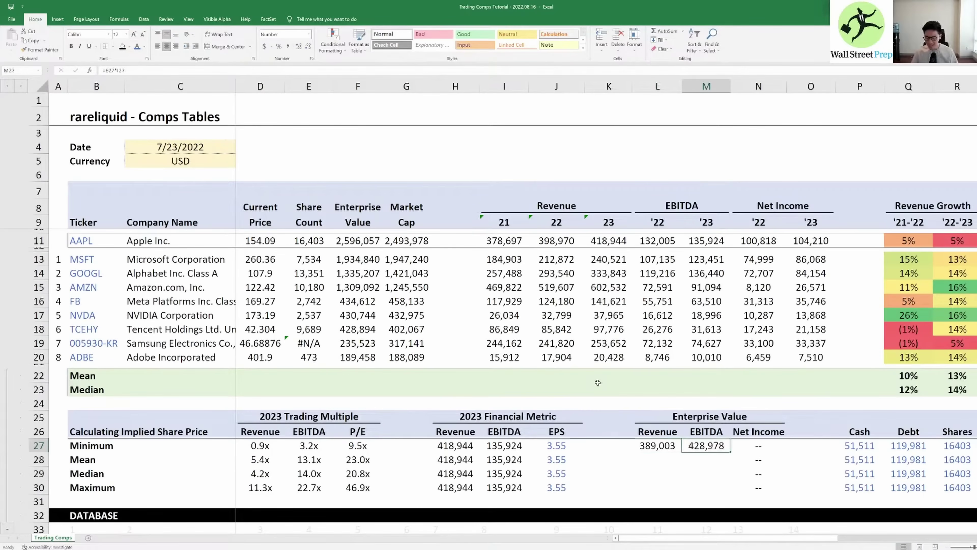
{"action": "key", "text": "Left"}
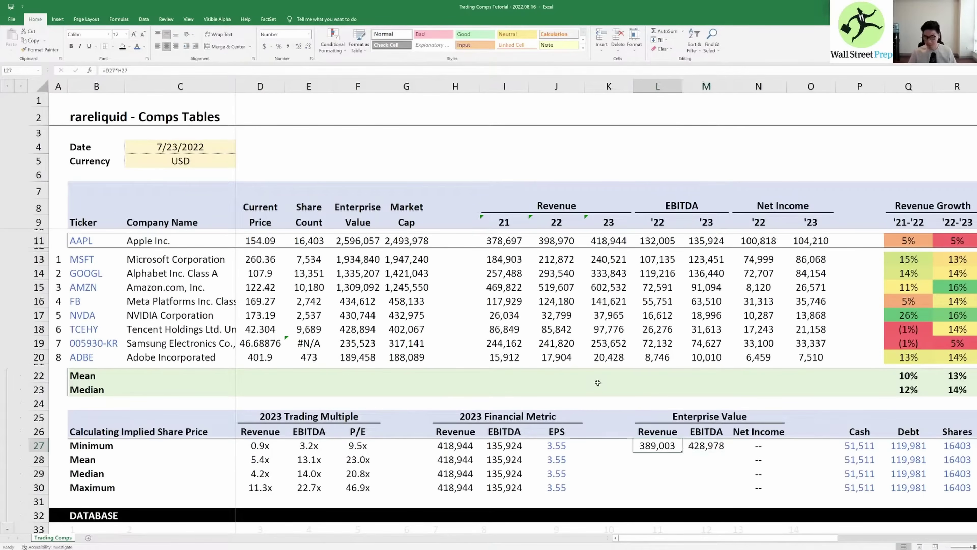
Step: Fill the enterprise value formulas in L27:M27 down through the Maximum row in row 30
{"action": "key", "text": "shift+Right"}
{"action": "key", "text": "shift+Down"}
{"action": "key", "text": "shift+Down"}
{"action": "key", "text": "shift+Down"}
{"action": "key", "text": "ctrl+d"}
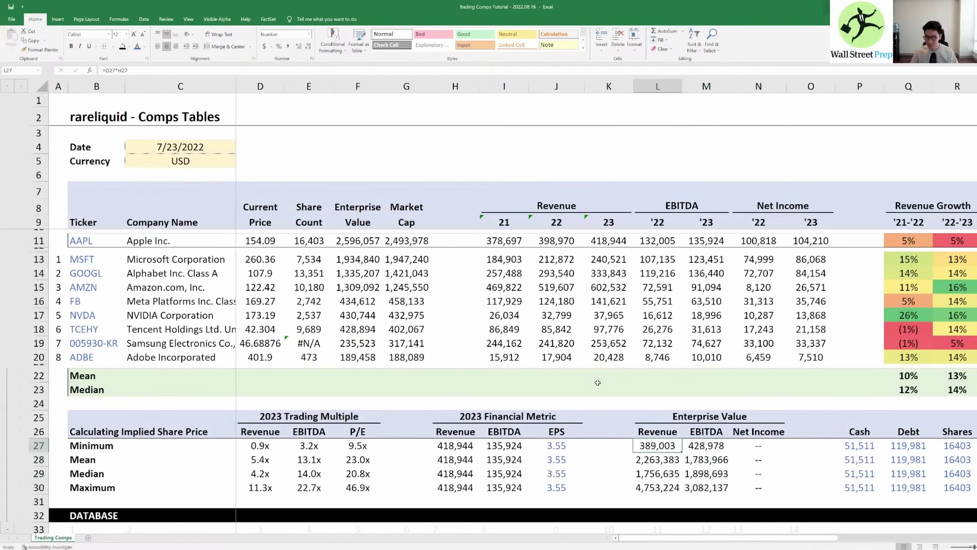
Step: Review the revenue- and EBITDA-based enterprise values in L27:M30 from the Minimum through the Maximum row
{"action": "key", "text": "Down"}
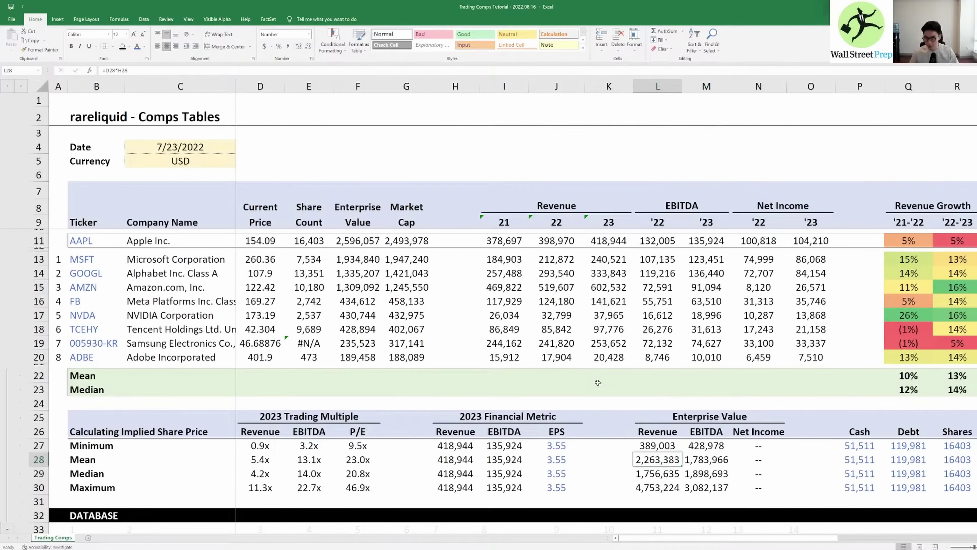
{"action": "key", "text": "Right"}
{"action": "key", "text": "Down"}
{"action": "key", "text": "Left"}
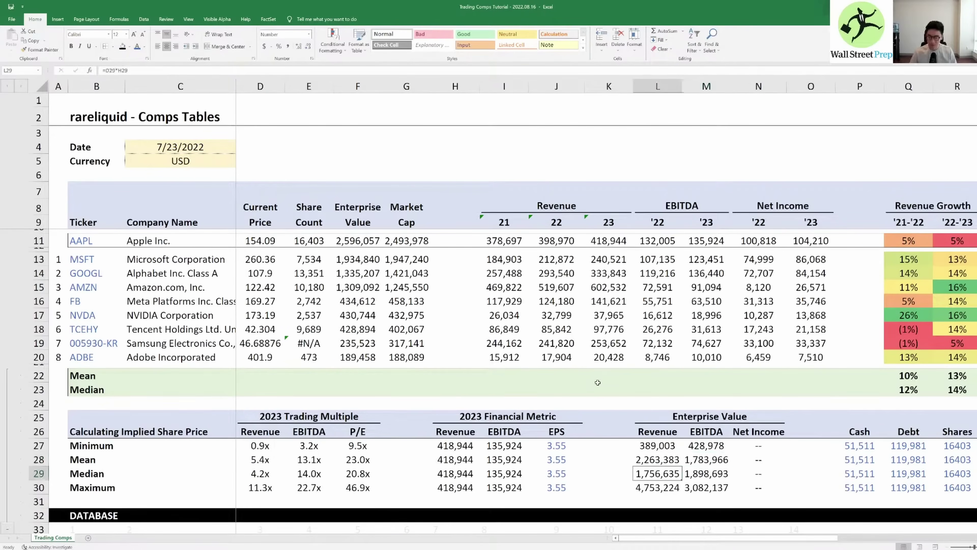
{"action": "key", "text": "Down"}
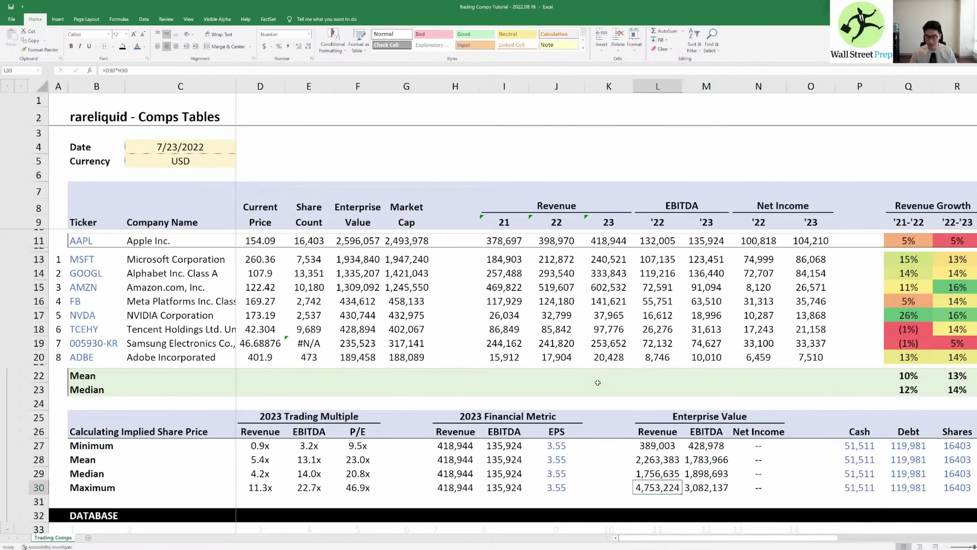
{"action": "key", "text": "Right"}
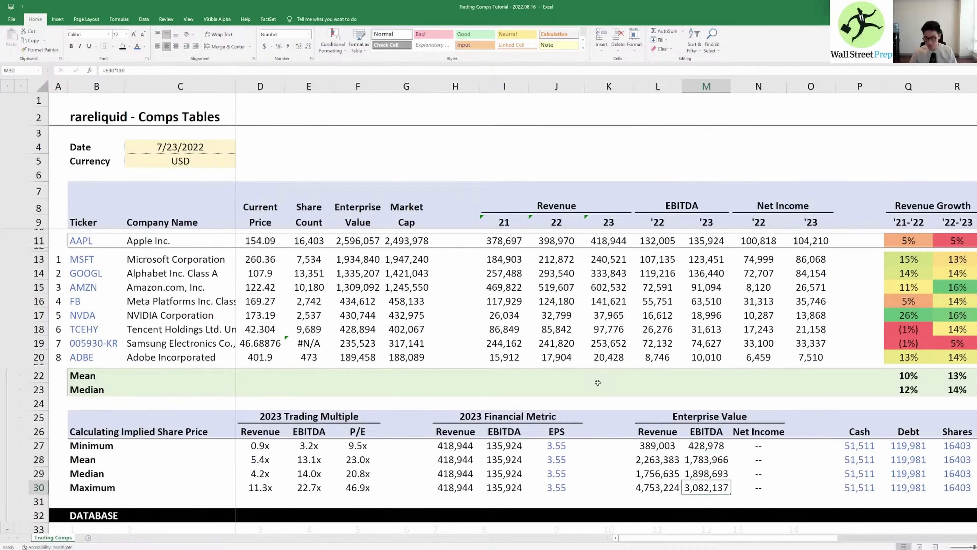
{"action": "key", "text": "Up"}
{"action": "key", "text": "Up"}
{"action": "key", "text": "Up"}
{"action": "key", "text": "Left"}
{"action": "key", "text": "shift+Right"}
{"action": "key", "text": "shift+Down"}
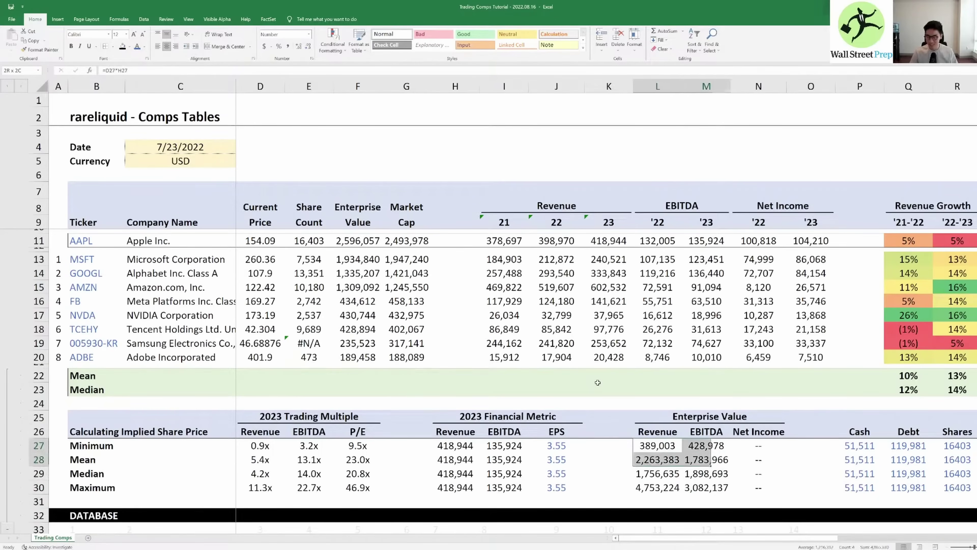
{"action": "key", "text": "shift+Down"}
{"action": "key", "text": "shift+Down"}
{"action": "key", "text": "shift+Right"}
{"action": "key", "text": "Up"}
{"action": "key", "text": "Up"}
{"action": "key", "text": "Up"}
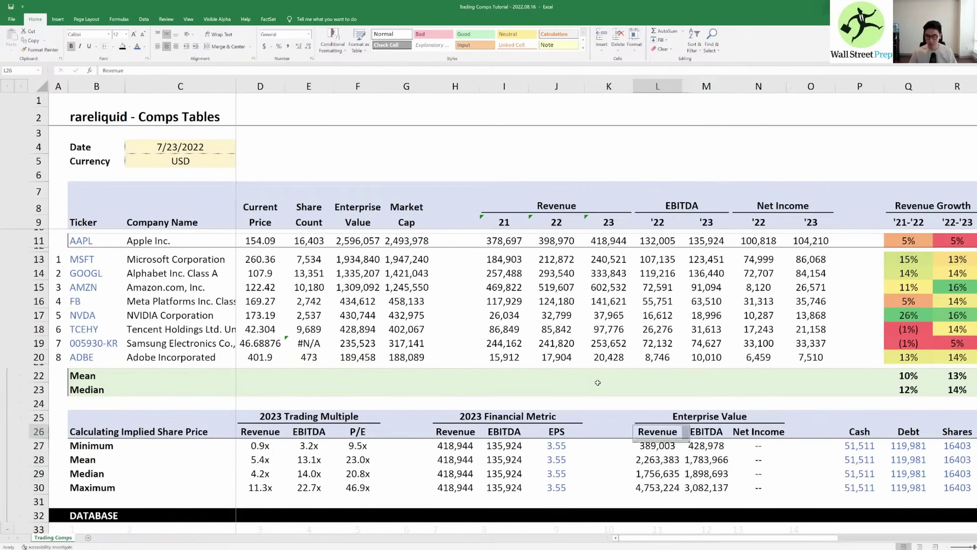
Step: Examine the peers' '22 and '23 P/E multiples in the Trading Multiples section for outliers
{"action": "key", "text": "Right"}
{"action": "key", "text": "Right"}
{"action": "key", "text": "Right"}
{"action": "key", "text": "Right"}
{"action": "key", "text": "Right"}
{"action": "key", "text": "Right"}
{"action": "key", "text": "Right"}
{"action": "key", "text": "Right"}
{"action": "key", "text": "Right"}
{"action": "key", "text": "Right"}
{"action": "key", "text": "Right"}
{"action": "key", "text": "Right"}
{"action": "key", "text": "Right"}
{"action": "key", "text": "Right"}
{"action": "key", "text": "Right"}
{"action": "key", "text": "Right"}
{"action": "key", "text": "Right"}
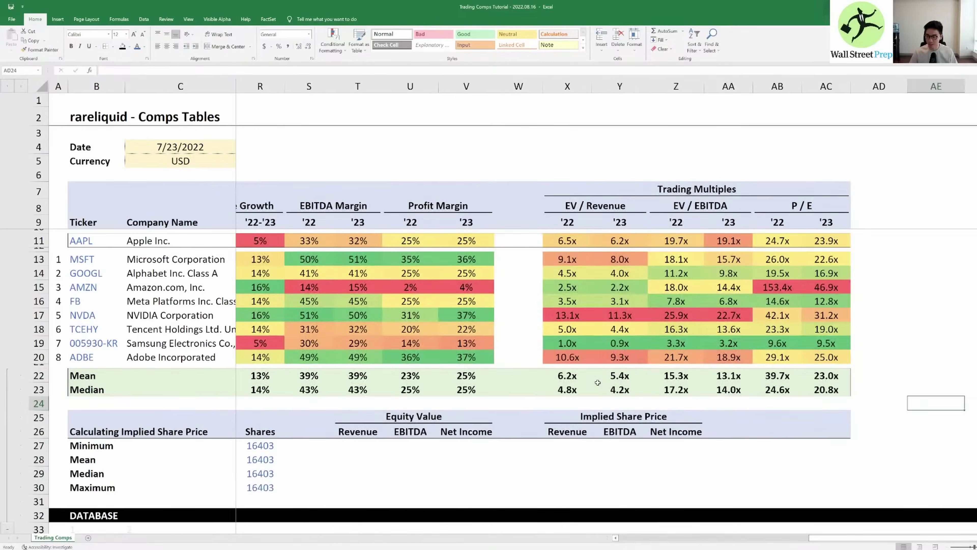
{"action": "key", "text": "Up"}
{"action": "key", "text": "Up"}
{"action": "key", "text": "Up"}
{"action": "key", "text": "Up"}
{"action": "key", "text": "Up"}
{"action": "key", "text": "Up"}
{"action": "key", "text": "Up"}
{"action": "key", "text": "Up"}
{"action": "key", "text": "Up"}
{"action": "key", "text": "Up"}
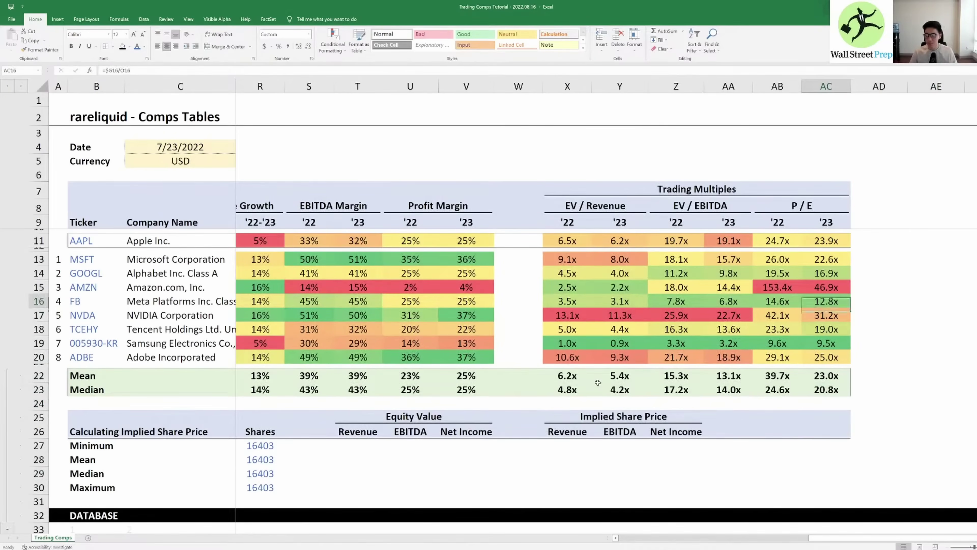
{"action": "key", "text": "ctrl+Down"}
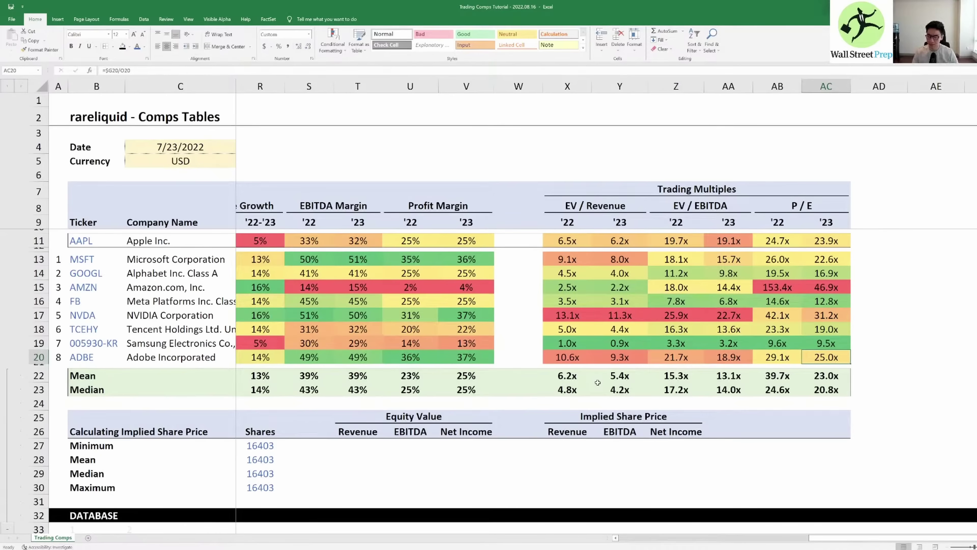
Step: Clear Amazon's outlier '22 and '23 P/E multiples in AB15:AC15
{"action": "key", "text": "Up"}
{"action": "key", "text": "Up"}
{"action": "key", "text": "Up"}
{"action": "key", "text": "Up"}
{"action": "key", "text": "Up"}
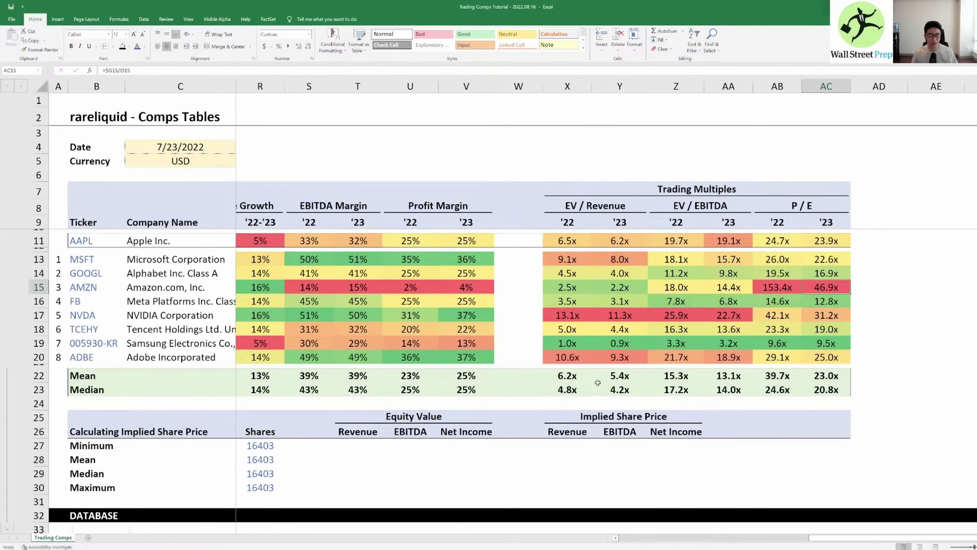
{"action": "key", "text": "shift+space"}
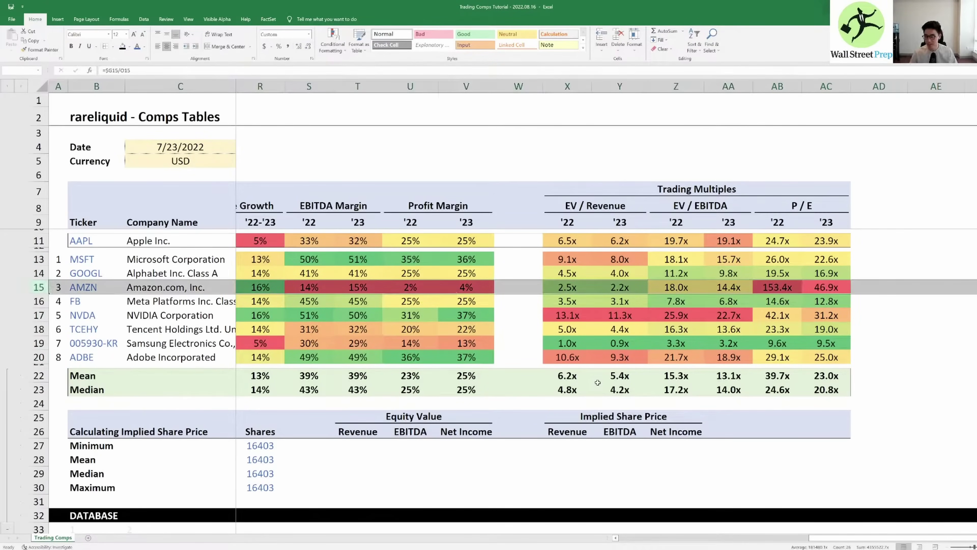
{"action": "key", "text": "Left"}
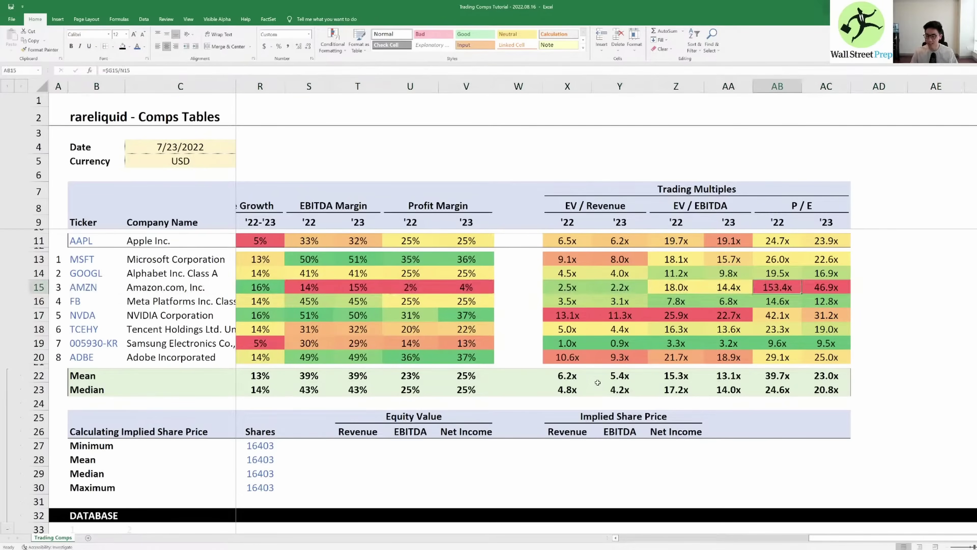
{"action": "key", "text": "shift+Right"}
{"action": "key", "text": "Delete"}
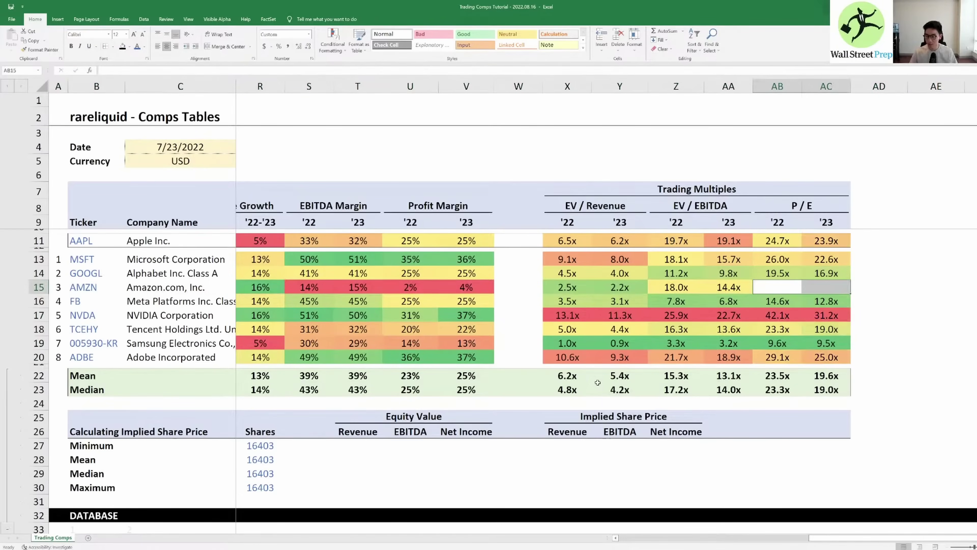
Step: Clear Samsung Electronics' '22 and '23 P/E multiples in AB19:AC19
{"action": "key", "text": "Down"}
{"action": "key", "text": "Down"}
{"action": "key", "text": "Down"}
{"action": "key", "text": "Down"}
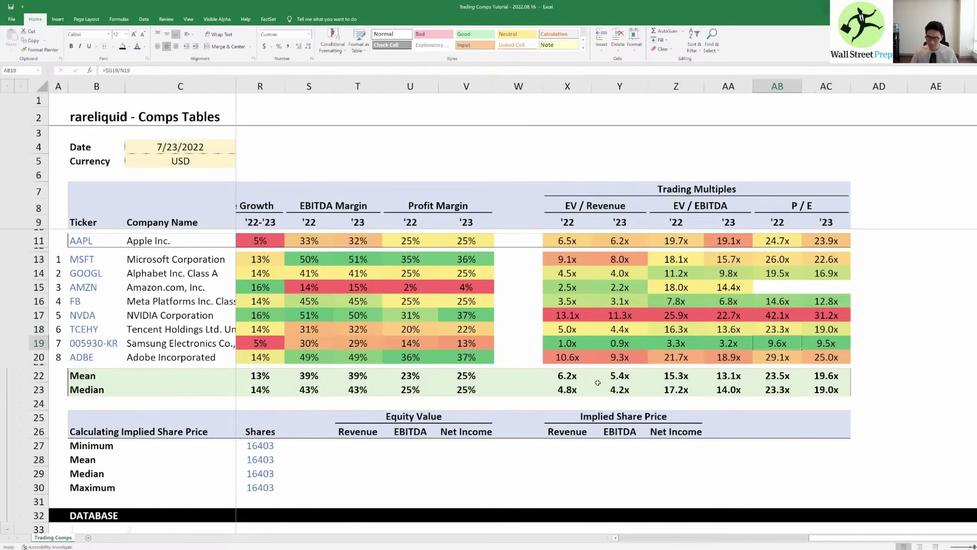
{"action": "key", "text": "shift+space"}
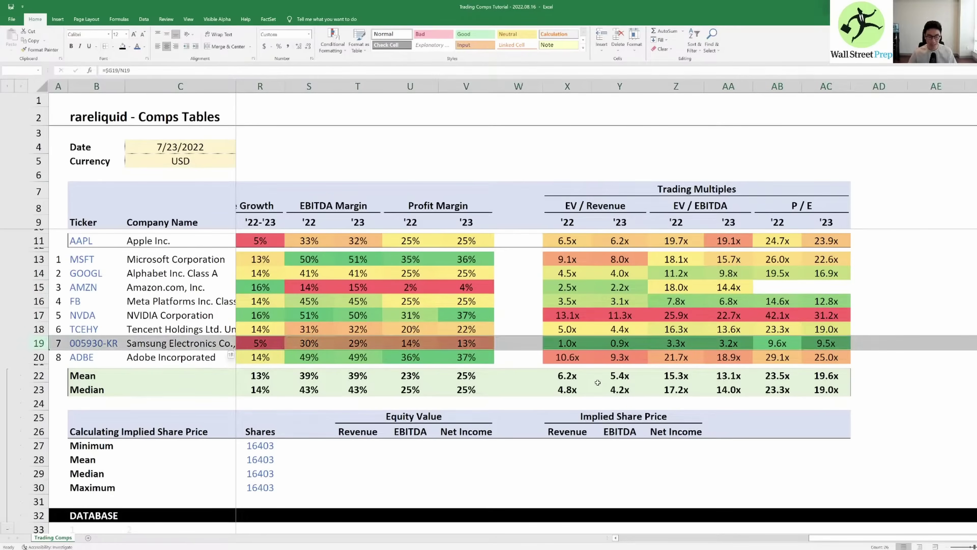
{"action": "key", "text": "shift+BackSpace"}
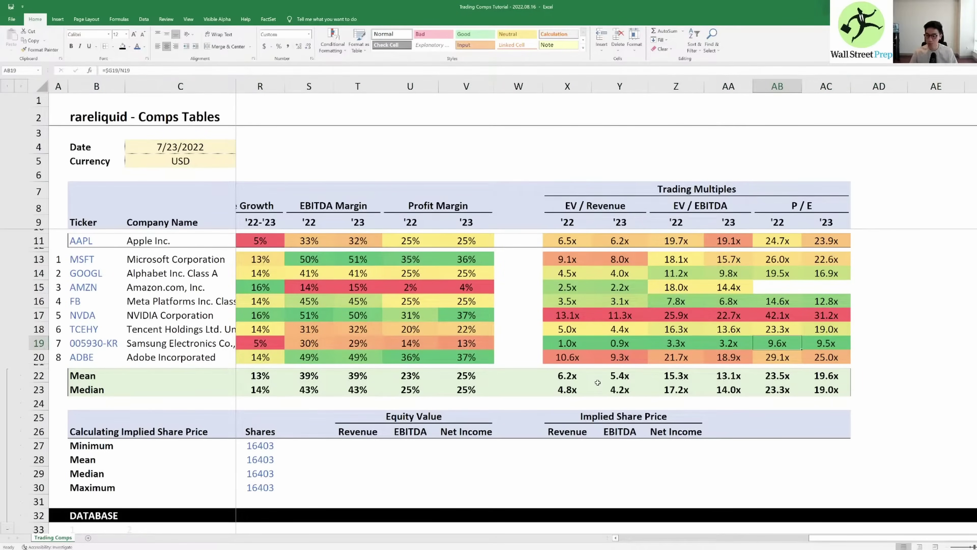
{"action": "key", "text": "shift+Right"}
{"action": "key", "text": "Delete"}
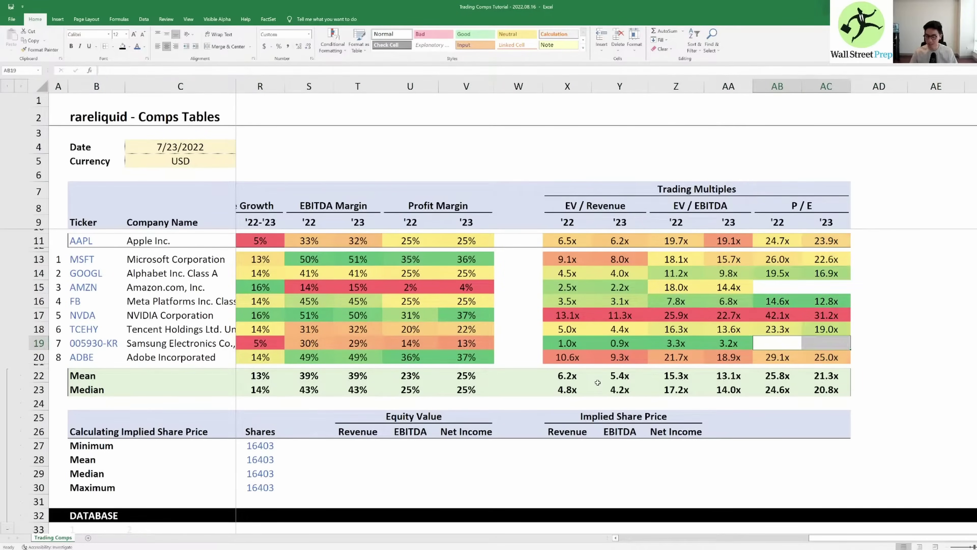
Step: Check the 2023 trading multiples and enterprise values in the implied share price section after the P/E exclusions
{"action": "left_click", "coordinate": [484, 453]}
{"action": "key", "text": "Left"}
{"action": "key", "text": "Left"}
{"action": "key", "text": "Left"}
{"action": "key", "text": "Left"}
{"action": "key", "text": "Left"}
{"action": "key", "text": "Left"}
{"action": "key", "text": "Left"}
{"action": "key", "text": "Left"}
{"action": "key", "text": "Left"}
{"action": "key", "text": "Left"}
{"action": "key", "text": "Left"}
{"action": "key", "text": "Left"}
{"action": "key", "text": "Left"}
{"action": "key", "text": "Left"}
{"action": "key", "text": "Left"}
{"action": "key", "text": "Left"}
{"action": "key", "text": "Left"}
{"action": "key", "text": "Left"}
{"action": "key", "text": "Left"}
{"action": "key", "text": "Left"}
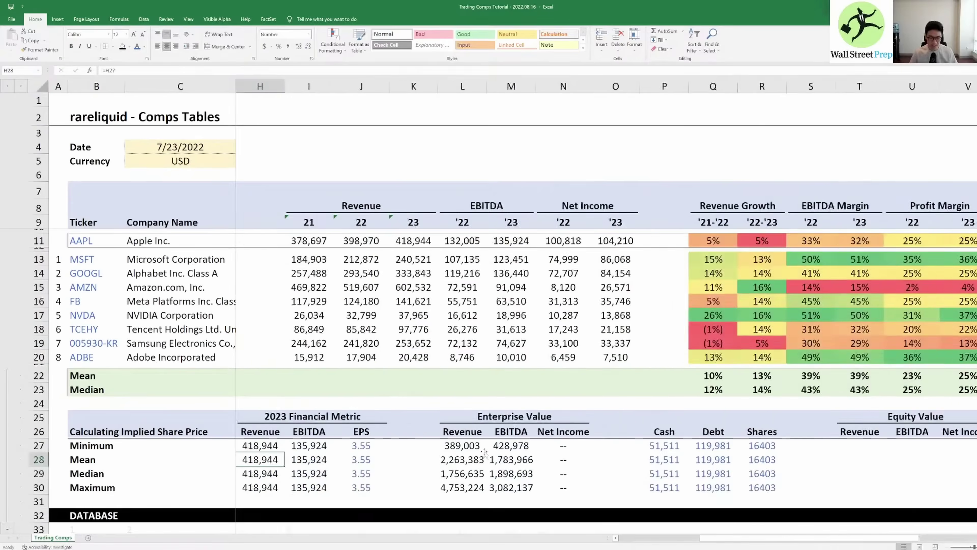
{"action": "key", "text": "Right"}
{"action": "key", "text": "Right"}
{"action": "key", "text": "Right"}
{"action": "key", "text": "Right"}
{"action": "key", "text": "Right"}
{"action": "key", "text": "Right"}
{"action": "key", "text": "Right"}
{"action": "key", "text": "Right"}
{"action": "key", "text": "Up"}
{"action": "key", "text": "Up"}
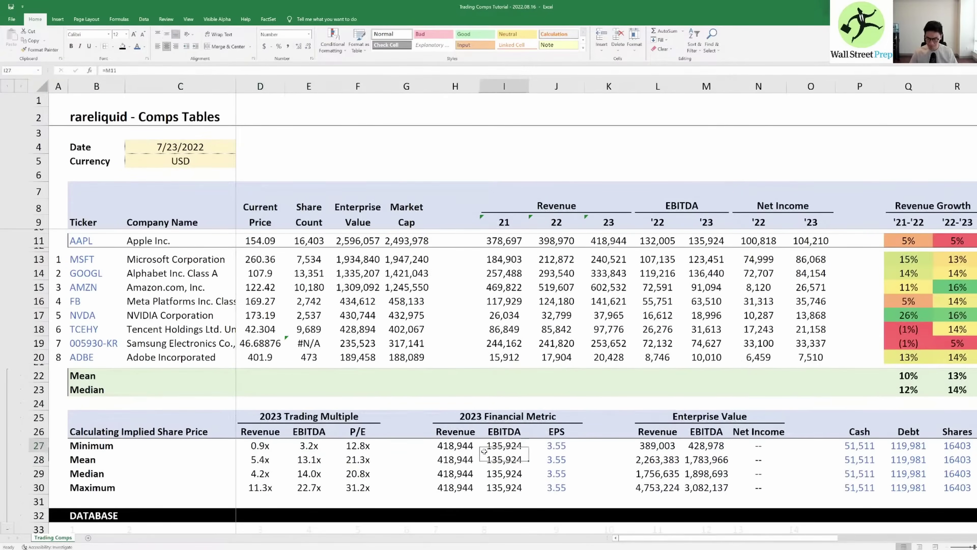
{"action": "key", "text": "Right"}
{"action": "key", "text": "Right"}
{"action": "key", "text": "Down"}
{"action": "key", "text": "Right"}
{"action": "key", "text": "Right"}
{"action": "key", "text": "Left"}
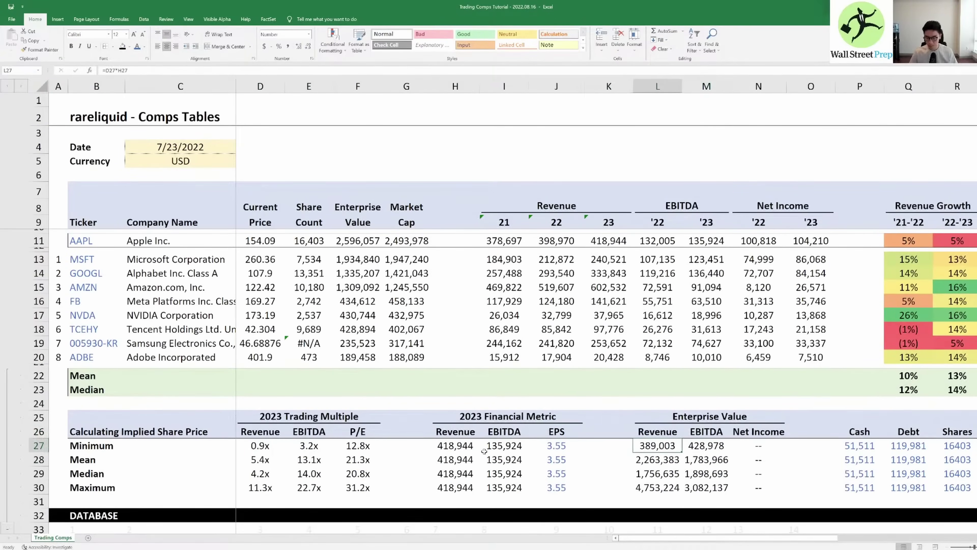
Step: Clear Samsung Electronics' '22 and '23 EV/Revenue and EV/EBITDA multiples in X19:AA19
{"action": "key", "text": "Right"}
{"action": "key", "text": "Right"}
{"action": "key", "text": "Right"}
{"action": "key", "text": "Right"}
{"action": "key", "text": "Right"}
{"action": "key", "text": "Right"}
{"action": "key", "text": "Right"}
{"action": "key", "text": "Right"}
{"action": "key", "text": "Right"}
{"action": "key", "text": "Right"}
{"action": "key", "text": "Right"}
{"action": "key", "text": "Right"}
{"action": "key", "text": "Right"}
{"action": "key", "text": "Right"}
{"action": "key", "text": "Right"}
{"action": "key", "text": "Right"}
{"action": "key", "text": "Right"}
{"action": "key", "text": "Right"}
{"action": "key", "text": "Right"}
{"action": "key", "text": "Right"}
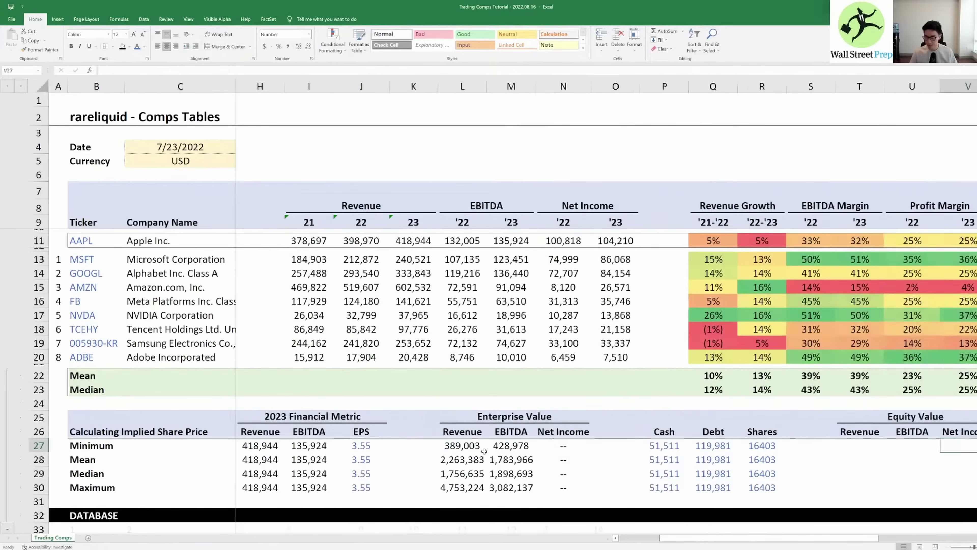
{"action": "key", "text": "Up"}
{"action": "key", "text": "Left"}
{"action": "key", "text": "Left"}
{"action": "key", "text": "Left"}
{"action": "key", "text": "Left"}
{"action": "key", "text": "Left"}
{"action": "key", "text": "Up"}
{"action": "key", "text": "Up"}
{"action": "key", "text": "Up"}
{"action": "key", "text": "Up"}
{"action": "key", "text": "Up"}
{"action": "key", "text": "Up"}
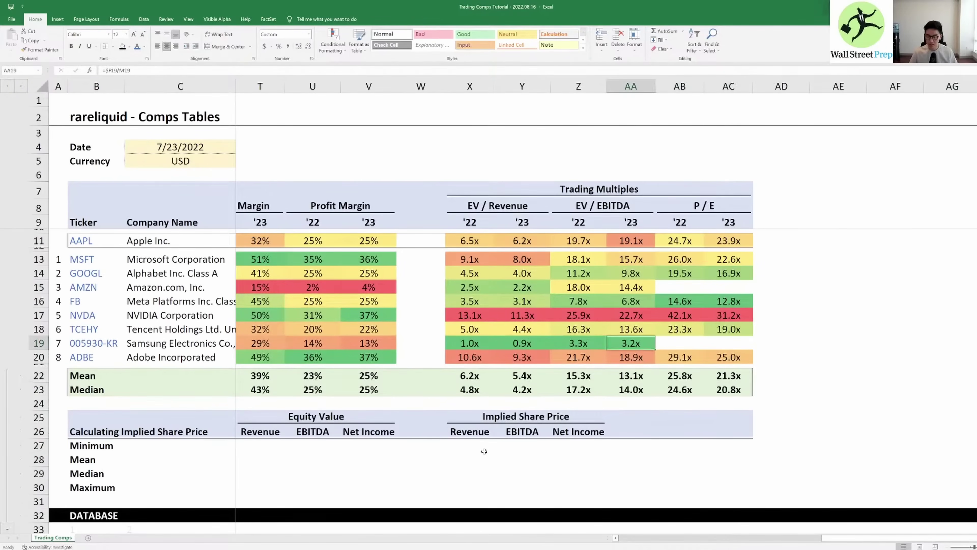
{"action": "key", "text": "shift+Left"}
{"action": "key", "text": "shift+Left"}
{"action": "key", "text": "shift+Left"}
{"action": "key", "text": "Delete"}
{"action": "key", "text": "Up"}
{"action": "key", "text": "Up"}
{"action": "key", "text": "Up"}
{"action": "key", "text": "Up"}
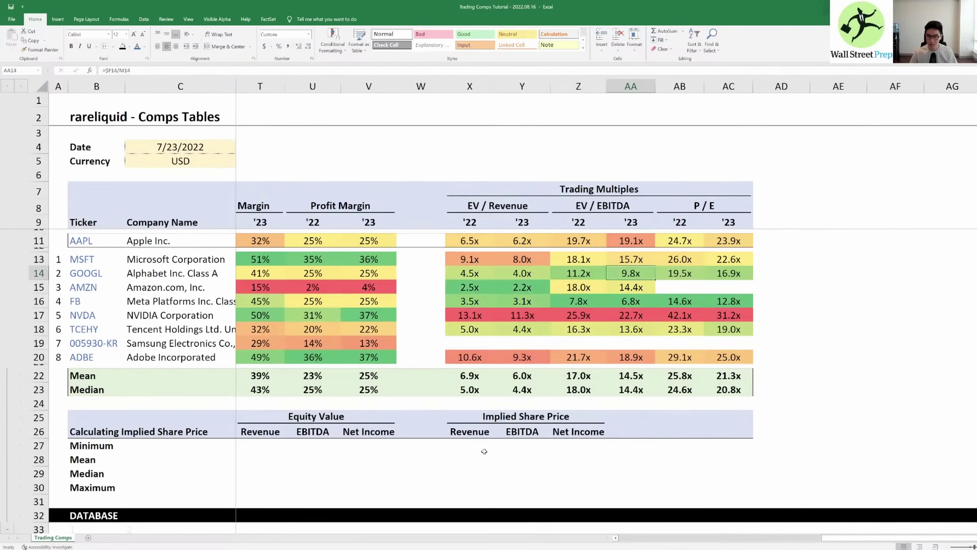
Step: Clear Amazon's '22 and '23 EV/Revenue and EV/EBITDA multiples in X15:AA15
{"action": "key", "text": "shift+Left"}
{"action": "key", "text": "shift+Left"}
{"action": "key", "text": "shift+Left"}
{"action": "key", "text": "Delete"}
Step: Check the 2023 trading multiples and financial metrics in the implied share price section after excluding Amazon's multiples
{"action": "key", "text": "Left"}
{"action": "key", "text": "Left"}
{"action": "key", "text": "Left"}
{"action": "key", "text": "Left"}
{"action": "key", "text": "Left"}
{"action": "key", "text": "Left"}
{"action": "key", "text": "Left"}
{"action": "key", "text": "Left"}
{"action": "key", "text": "Left"}
{"action": "key", "text": "Left"}
{"action": "key", "text": "Left"}
{"action": "key", "text": "Left"}
{"action": "key", "text": "Left"}
{"action": "key", "text": "Left"}
{"action": "key", "text": "Left"}
{"action": "key", "text": "Left"}
{"action": "key", "text": "Left"}
{"action": "key", "text": "Left"}
{"action": "key", "text": "Left"}
{"action": "key", "text": "Left"}
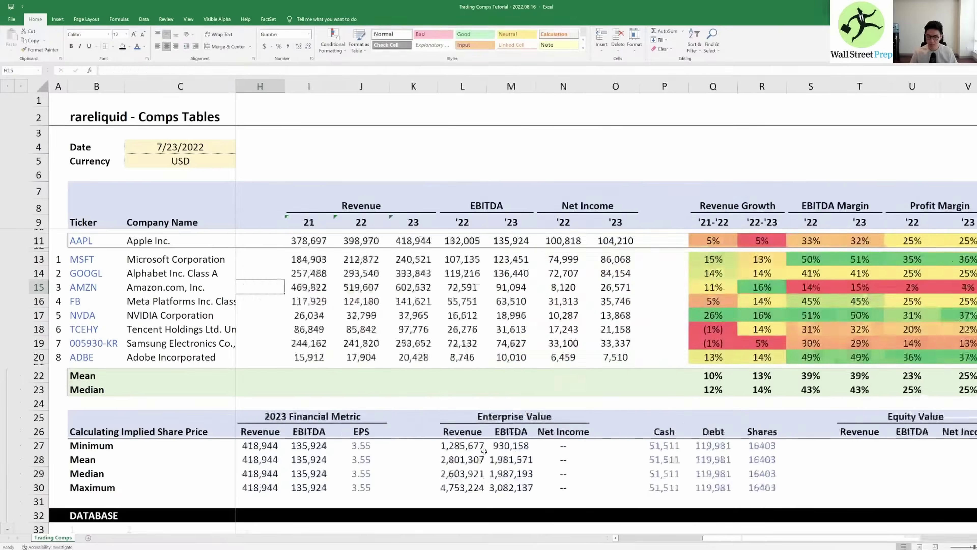
{"action": "key", "text": "Down"}
{"action": "key", "text": "Left"}
{"action": "key", "text": "Left"}
{"action": "key", "text": "Right"}
{"action": "key", "text": "Right"}
{"action": "key", "text": "Right"}
{"action": "key", "text": "Right"}
{"action": "key", "text": "Right"}
{"action": "key", "text": "Right"}
{"action": "key", "text": "Right"}
{"action": "key", "text": "Right"}
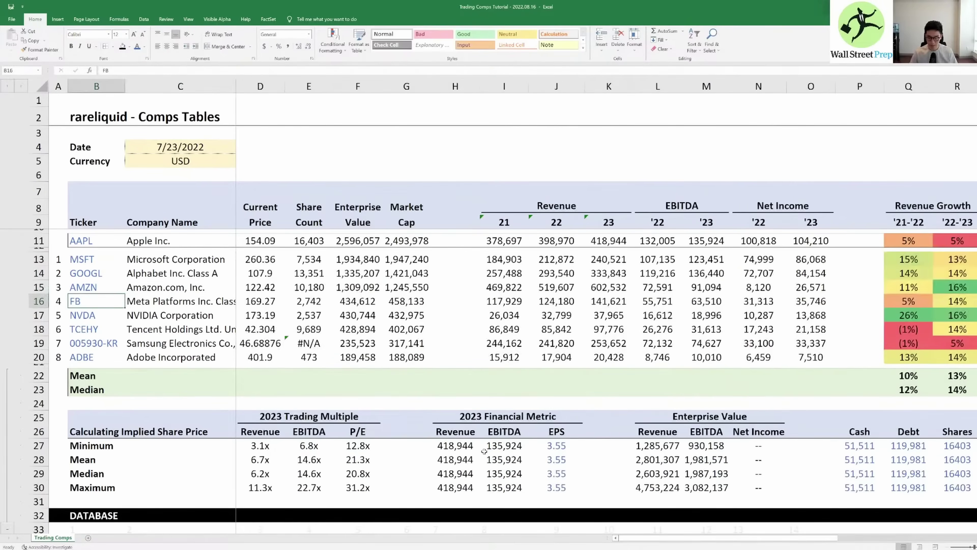
{"action": "key", "text": "Down"}
{"action": "key", "text": "Down"}
{"action": "key", "text": "Down"}
{"action": "key", "text": "Down"}
{"action": "key", "text": "Down"}
{"action": "key", "text": "Down"}
{"action": "key", "text": "Down"}
{"action": "key", "text": "Down"}
{"action": "key", "text": "Down"}
{"action": "key", "text": "Down"}
{"action": "key", "text": "Right"}
{"action": "key", "text": "Right"}
{"action": "key", "text": "Right"}
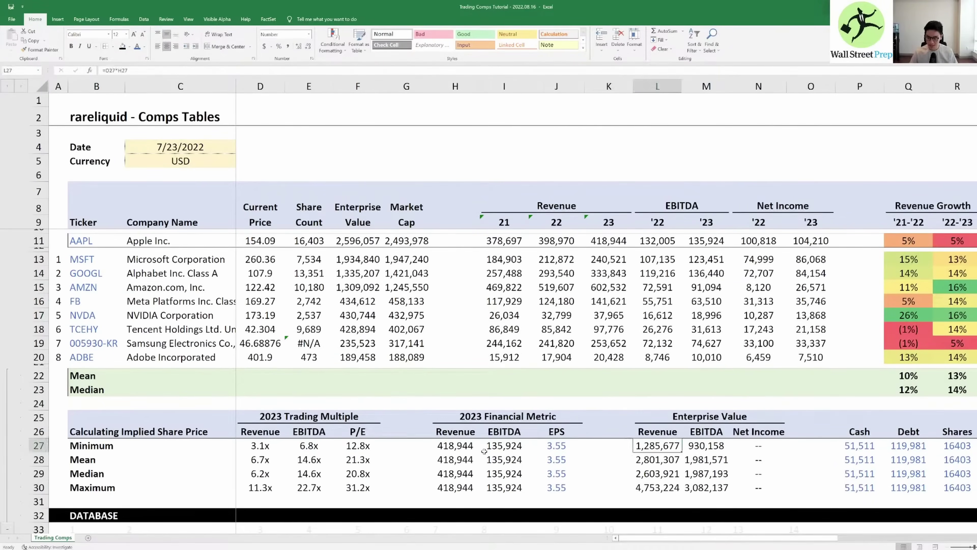
Step: Compare the revenue- and EBITDA-based enterprise values across the Minimum, Mean and Median rows
{"action": "key", "text": "shift+Right"}
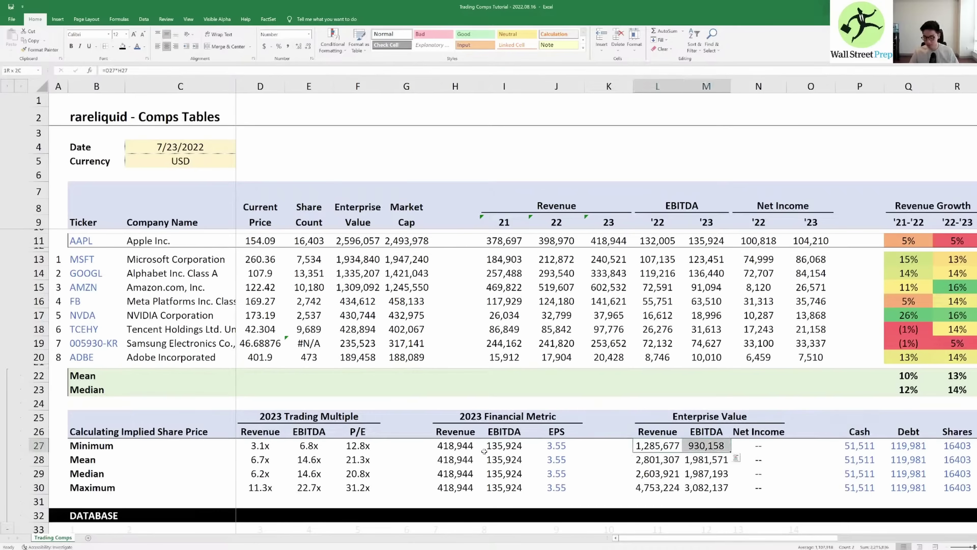
{"action": "key", "text": "Down"}
{"action": "key", "text": "shift+Down"}
{"action": "key", "text": "shift+Right"}
{"action": "key", "text": "ctrl+v"}
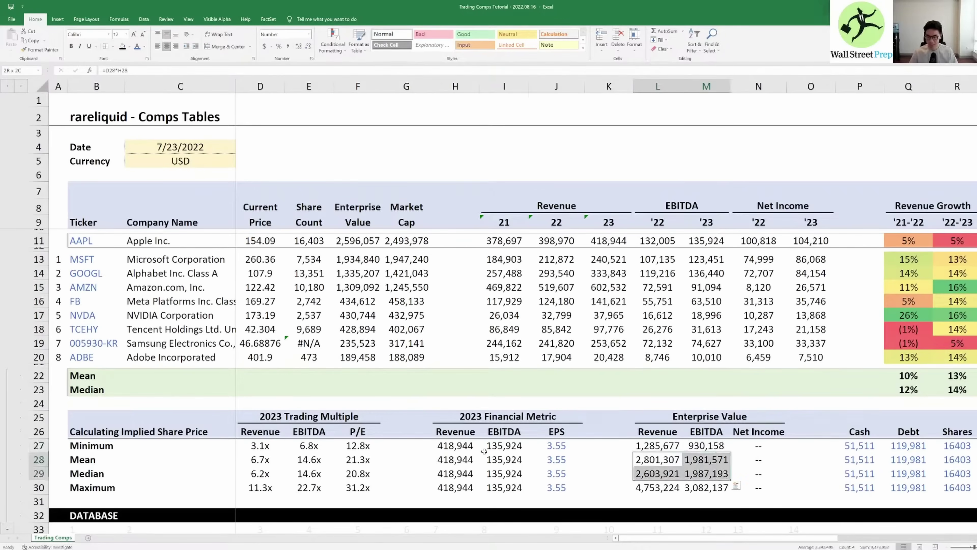
{"action": "key", "text": "Down"}
{"action": "key", "text": "Right"}
{"action": "key", "text": "Up"}
{"action": "key", "text": "Left"}
{"action": "key", "text": "Up"}
{"action": "key", "text": "Right"}
{"action": "key", "text": "Down"}
{"action": "key", "text": "Left"}
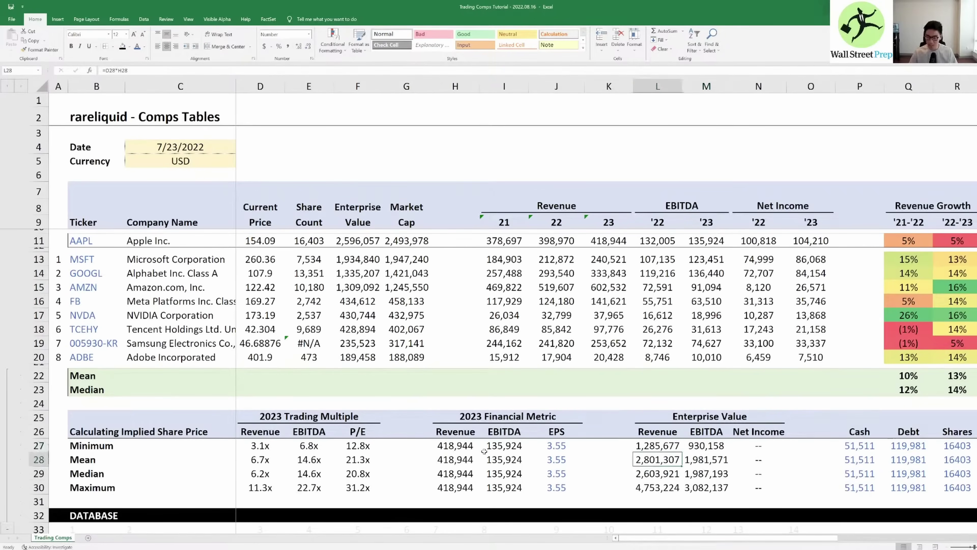
{"action": "key", "text": "Down"}
{"action": "key", "text": "Up"}
{"action": "key", "text": "Up"}
{"action": "key", "text": "shift+space"}
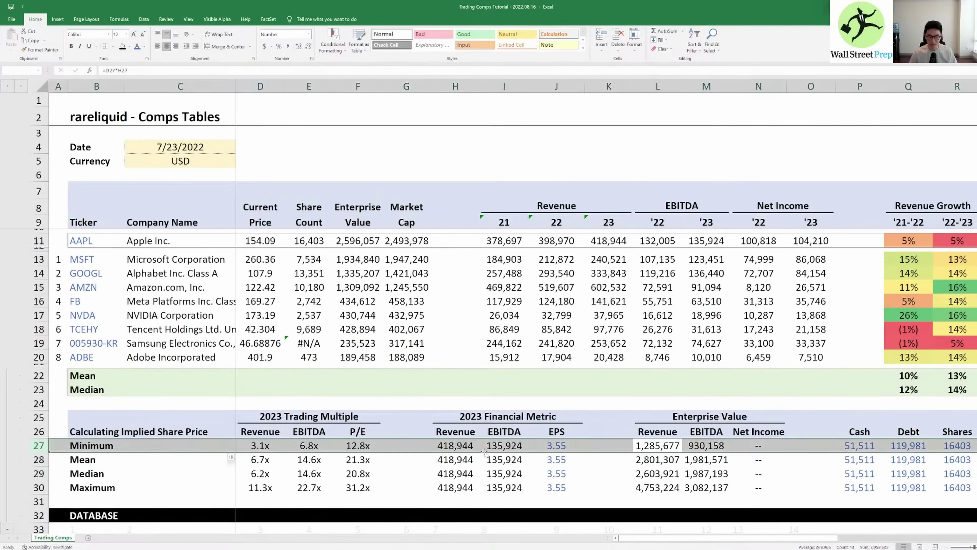
{"action": "key", "text": "Down"}
{"action": "key", "text": "Right"}
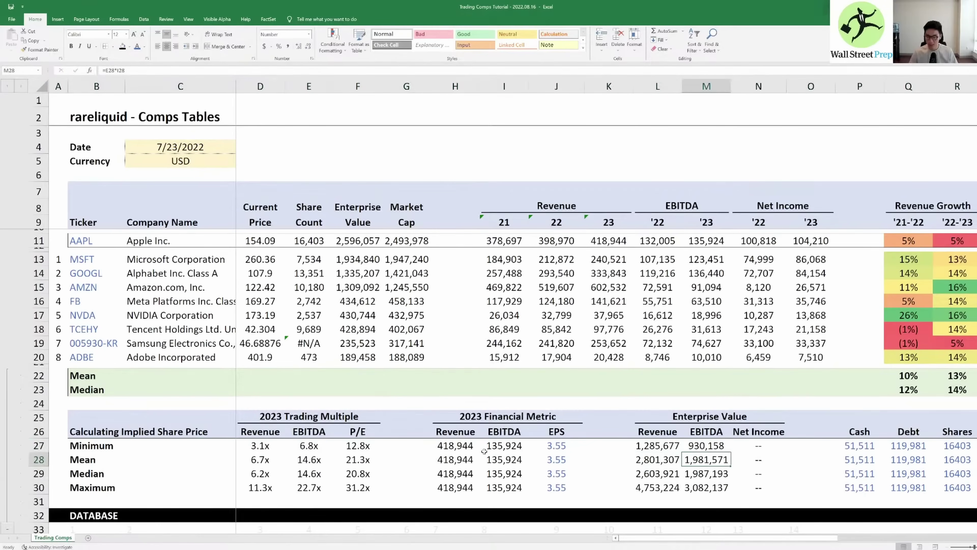
Step: Review the remaining peers' 2023 P/E multiples, including Meta, Adobe and NVIDIA, against the peer mean
{"action": "key", "text": "Left"}
{"action": "key", "text": "Right"}
{"action": "key", "text": "Right"}
{"action": "key", "text": "Right"}
{"action": "key", "text": "Right"}
{"action": "key", "text": "Right"}
{"action": "key", "text": "Right"}
{"action": "key", "text": "Right"}
{"action": "key", "text": "Right"}
{"action": "key", "text": "Right"}
{"action": "key", "text": "Right"}
{"action": "key", "text": "Right"}
{"action": "key", "text": "Right"}
{"action": "key", "text": "Right"}
{"action": "key", "text": "Right"}
{"action": "key", "text": "Right"}
{"action": "key", "text": "Right"}
{"action": "key", "text": "Right"}
{"action": "key", "text": "Up"}
{"action": "key", "text": "Up"}
{"action": "key", "text": "Up"}
{"action": "key", "text": "Up"}
{"action": "key", "text": "Up"}
{"action": "key", "text": "Up"}
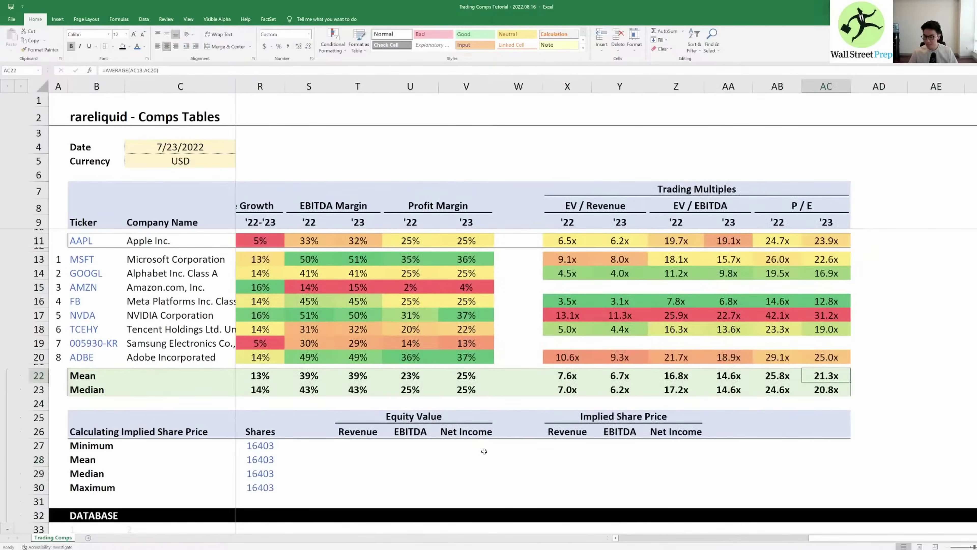
{"action": "left_click", "coordinate": [834, 302]}
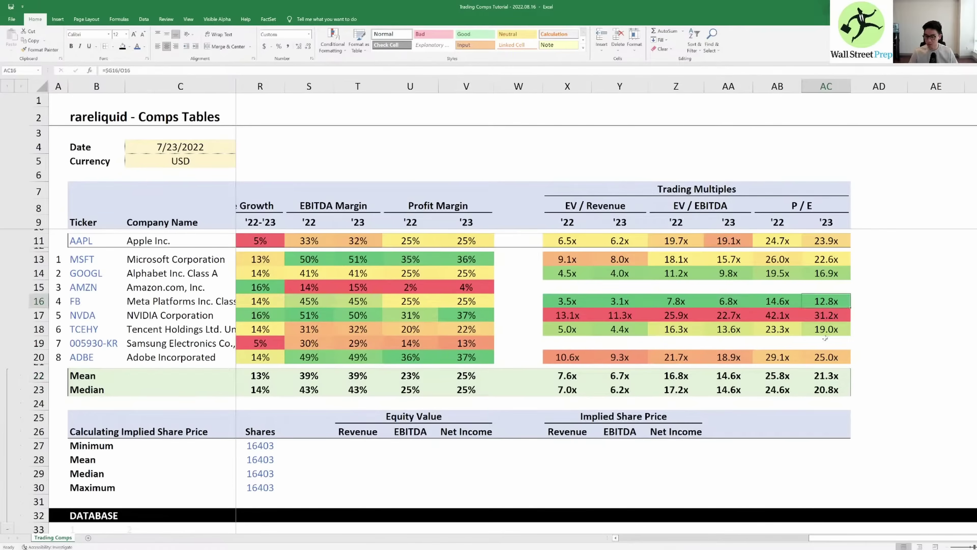
{"action": "left_click", "coordinate": [833, 358]}
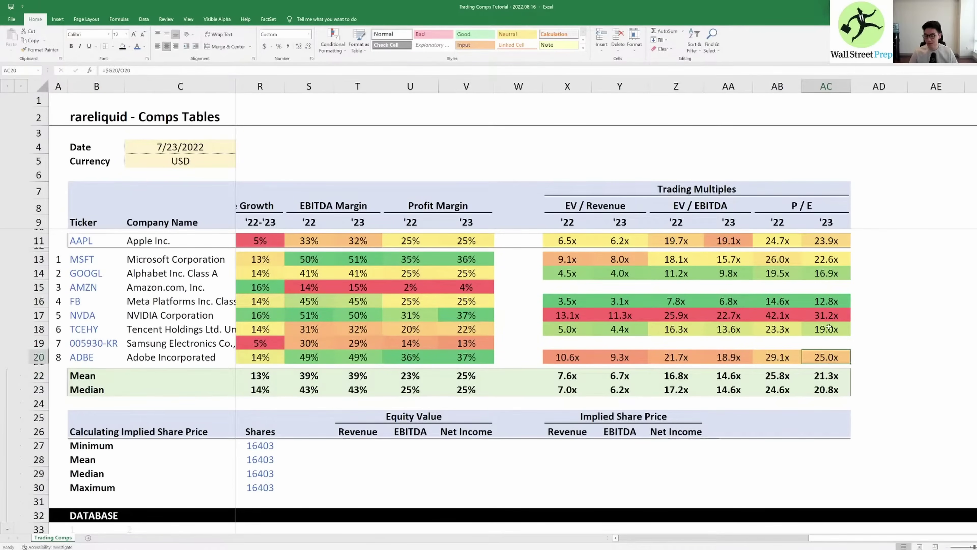
{"action": "left_click", "coordinate": [814, 320]}
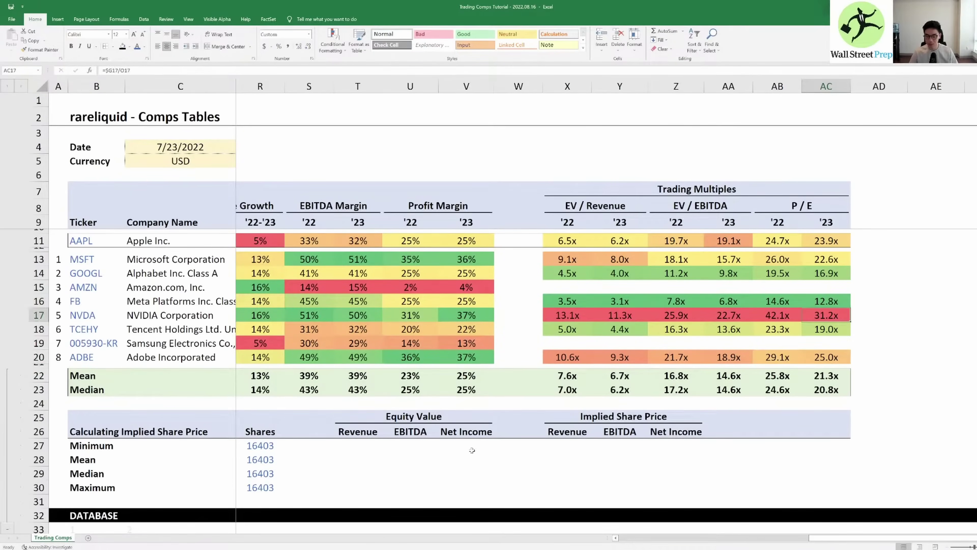
Step: Review the implied share price section from the 2023 financial metrics through the Enterprise Value block to the empty Equity Value block
{"action": "left_click", "coordinate": [423, 449]}
{"action": "key", "text": "Left"}
{"action": "key", "text": "Left"}
{"action": "key", "text": "Left"}
{"action": "key", "text": "Left"}
{"action": "key", "text": "Left"}
{"action": "key", "text": "Left"}
{"action": "key", "text": "Left"}
{"action": "key", "text": "Left"}
{"action": "key", "text": "Left"}
{"action": "key", "text": "Left"}
{"action": "key", "text": "Left"}
{"action": "key", "text": "Left"}
{"action": "key", "text": "Left"}
{"action": "key", "text": "Right"}
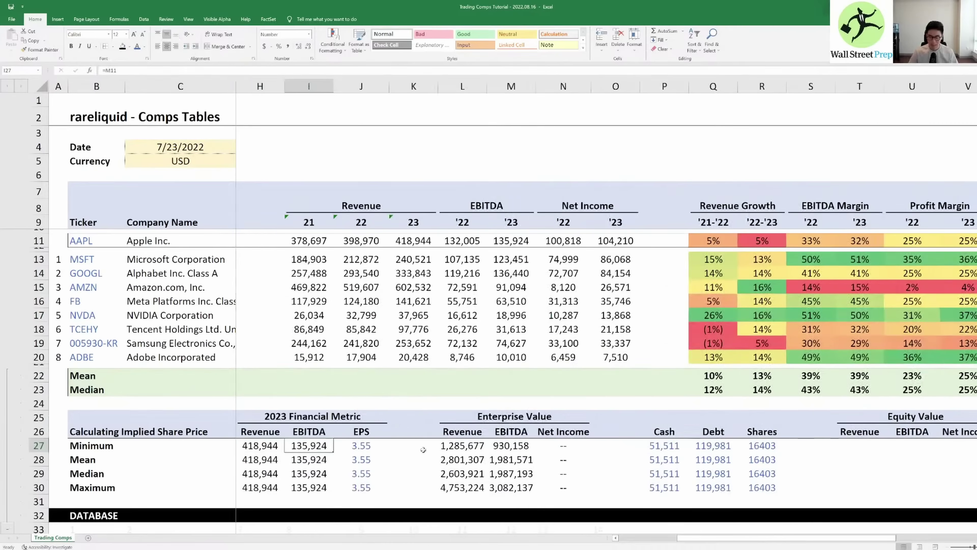
{"action": "key", "text": "Right"}
{"action": "key", "text": "Right"}
{"action": "key", "text": "Right"}
{"action": "key", "text": "Right"}
{"action": "key", "text": "Right"}
{"action": "key", "text": "Right"}
{"action": "key", "text": "Right"}
{"action": "key", "text": "Right"}
{"action": "key", "text": "Right"}
{"action": "key", "text": "Right"}
{"action": "key", "text": "Right"}
{"action": "key", "text": "Right"}
{"action": "key", "text": "Right"}
{"action": "key", "text": "Right"}
{"action": "key", "text": "Right"}
{"action": "key", "text": "Right"}
{"action": "key", "text": "Right"}
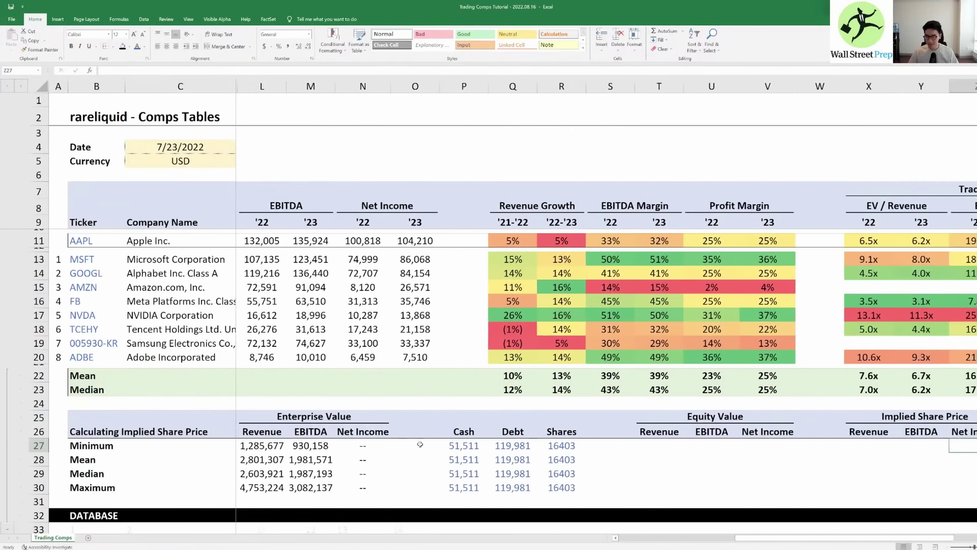
{"action": "key", "text": "Right"}
{"action": "key", "text": "Left"}
{"action": "key", "text": "Left"}
{"action": "key", "text": "Left"}
{"action": "key", "text": "Left"}
{"action": "key", "text": "Left"}
{"action": "key", "text": "Left"}
{"action": "key", "text": "Left"}
{"action": "key", "text": "Left"}
{"action": "key", "text": "Left"}
{"action": "key", "text": "Left"}
{"action": "key", "text": "Left"}
{"action": "key", "text": "Left"}
{"action": "key", "text": "Left"}
{"action": "key", "text": "Left"}
{"action": "key", "text": "Left"}
{"action": "key", "text": "Left"}
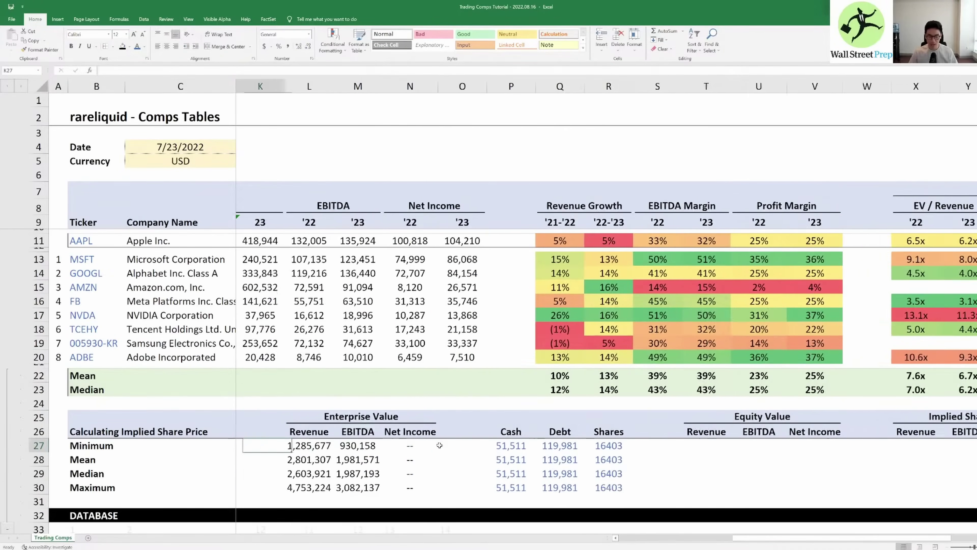
{"action": "left_click_drag", "start_coordinate": [362, 416], "coordinate": [478, 487]}
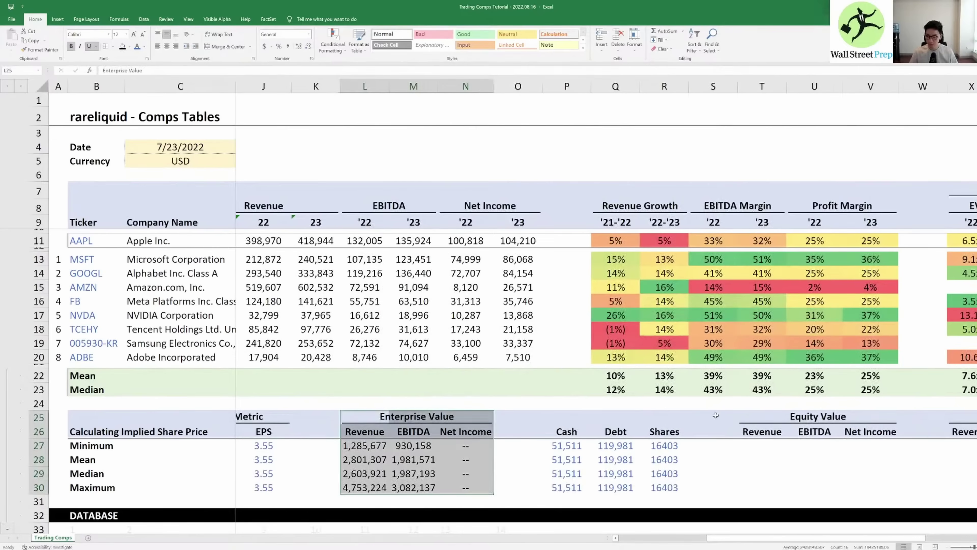
{"action": "left_click_drag", "start_coordinate": [765, 417], "coordinate": [903, 499]}
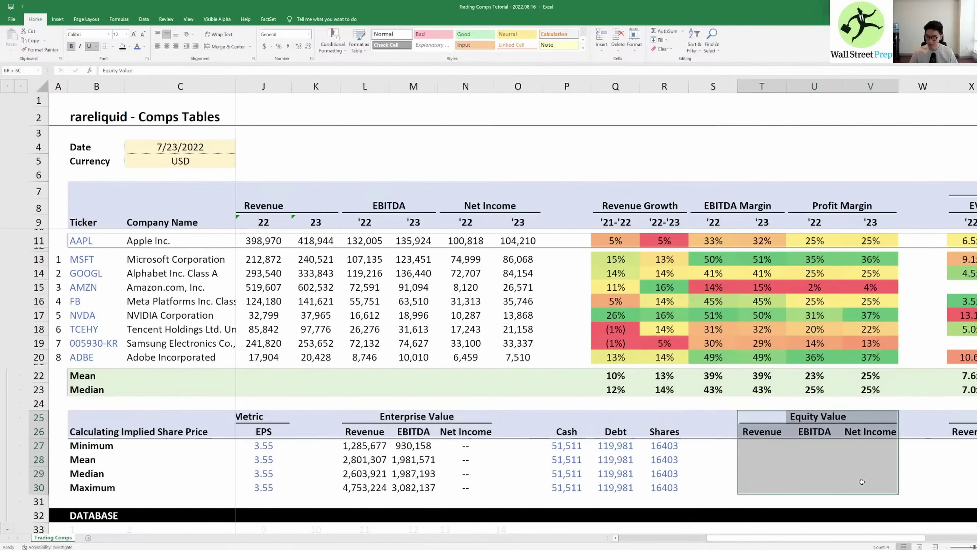
Step: Calculate the Minimum row's revenue-based equity value as enterprise value plus cash minus debt with =L27+P27-Q27
{"action": "left_click", "coordinate": [769, 443]}
{"action": "type", "text": "="}
{"action": "key", "text": "Left"}
{"action": "key", "text": "Left"}
{"action": "key", "text": "Left"}
{"action": "key", "text": "Left"}
{"action": "key", "text": "Left"}
{"action": "key", "text": "Left"}
{"action": "key", "text": "Left"}
{"action": "key", "text": "Left"}
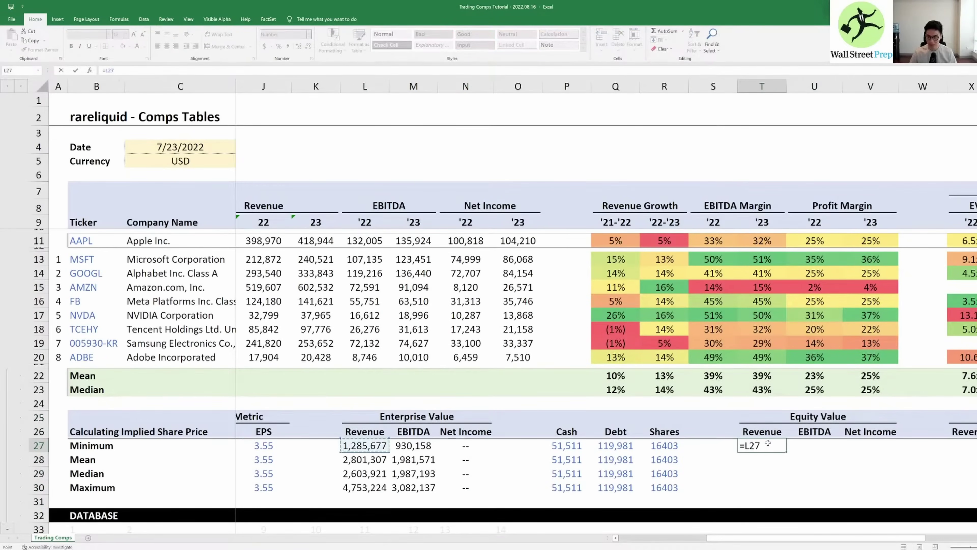
{"action": "type", "text": "+"}
{"action": "key", "text": "Left"}
{"action": "key", "text": "Left"}
{"action": "key", "text": "Left"}
{"action": "key", "text": "Left"}
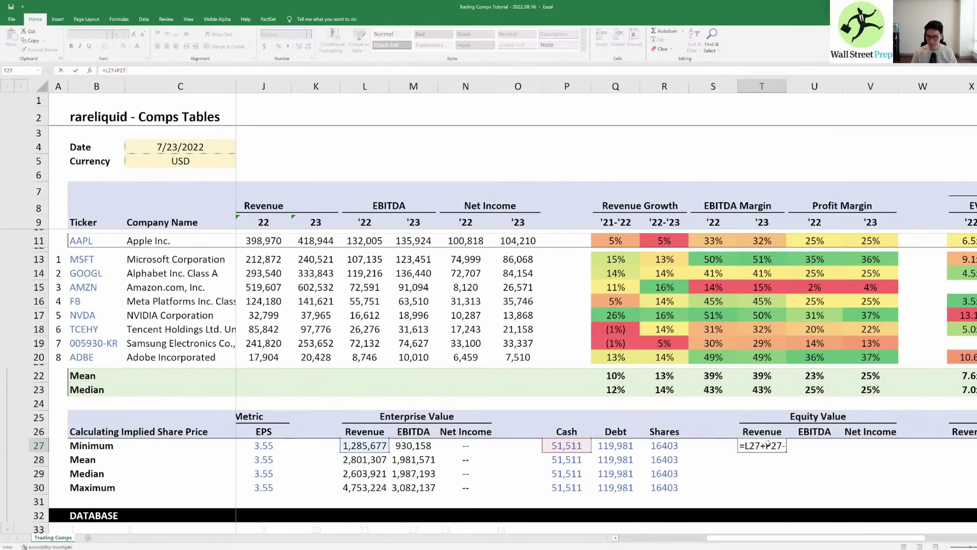
{"action": "type", "text": "-"}
{"action": "key", "text": "Left"}
{"action": "key", "text": "Left"}
{"action": "key", "text": "Left"}
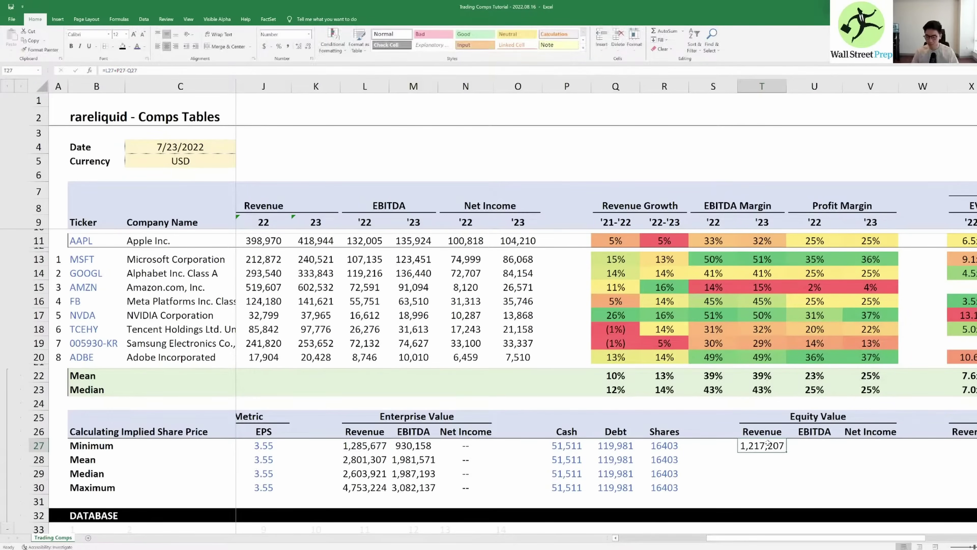
Step: Fill the equity value formula across the Revenue and EBITDA columns from the Minimum row through the Maximum row
{"action": "key", "text": "shift+Right"}
{"action": "key", "text": "shift+Down"}
{"action": "key", "text": "shift+Down"}
{"action": "key", "text": "shift+Down"}
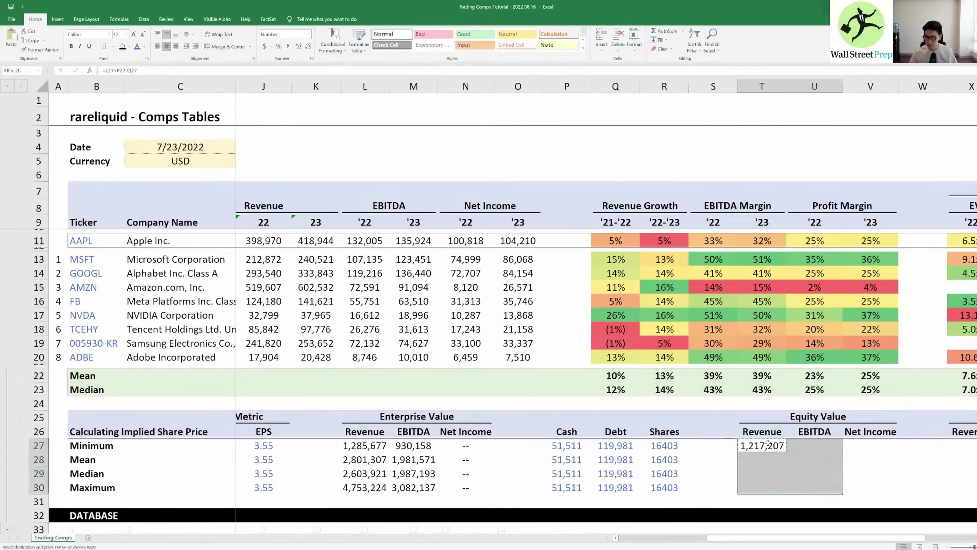
{"action": "key", "text": "ctrl+r"}
{"action": "key", "text": "ctrl+d"}
Step: Inspect the cell references in the filled Revenue and EBITDA equity value formulas, row by row
{"action": "left_click", "coordinate": [767, 443]}
{"action": "key", "text": "F2"}
{"action": "key", "text": "Escape"}
{"action": "key", "text": "Down"}
{"action": "key", "text": "F2"}
{"action": "key", "text": "Escape"}
{"action": "key", "text": "Down"}
{"action": "key", "text": "F2"}
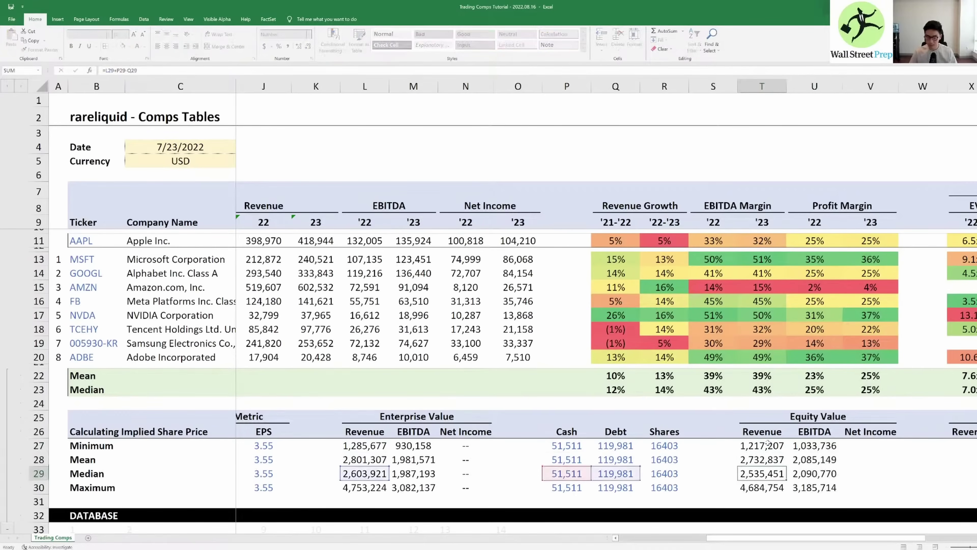
{"action": "key", "text": "Escape"}
{"action": "key", "text": "Down"}
{"action": "key", "text": "F2"}
{"action": "key", "text": "Escape"}
{"action": "key", "text": "Right"}
{"action": "key", "text": "Up"}
{"action": "key", "text": "Up"}
{"action": "key", "text": "F2"}
{"action": "key", "text": "Escape"}
{"action": "key", "text": "Up"}
{"action": "key", "text": "F2"}
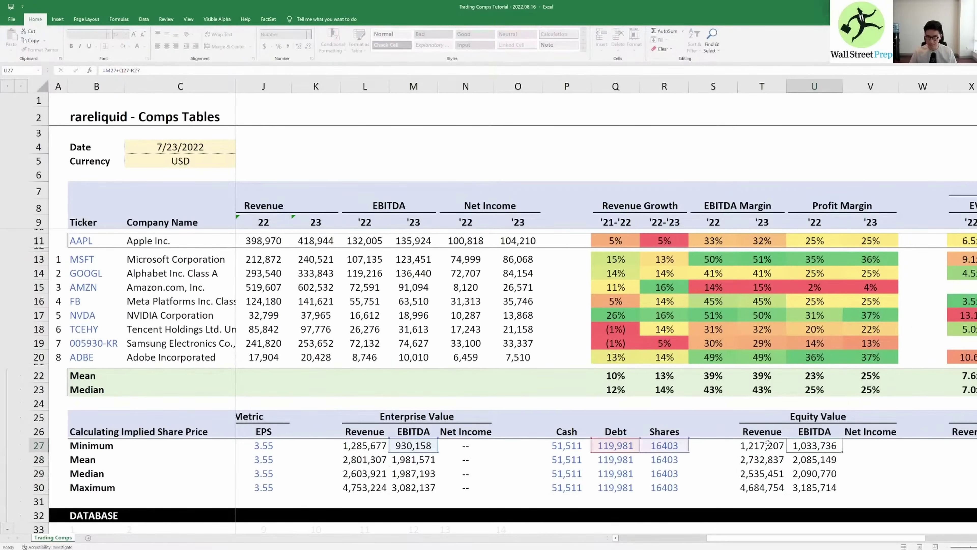
{"action": "key", "text": "Escape"}
Step: Enter the note "Price / Share / Earnings Per Share" in the Mean row under the Equity Value block's Net Income heading
{"action": "key", "text": "Right"}
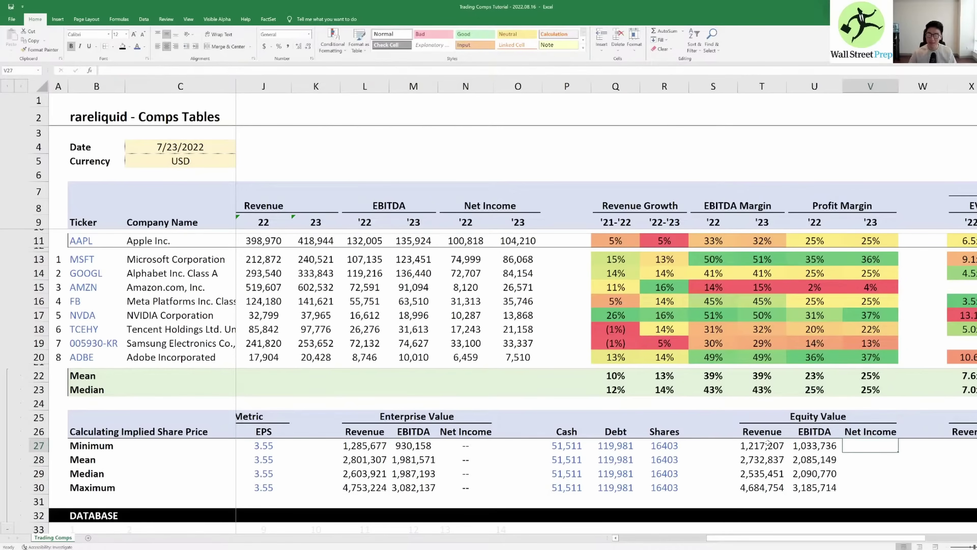
{"action": "key", "text": "Down"}
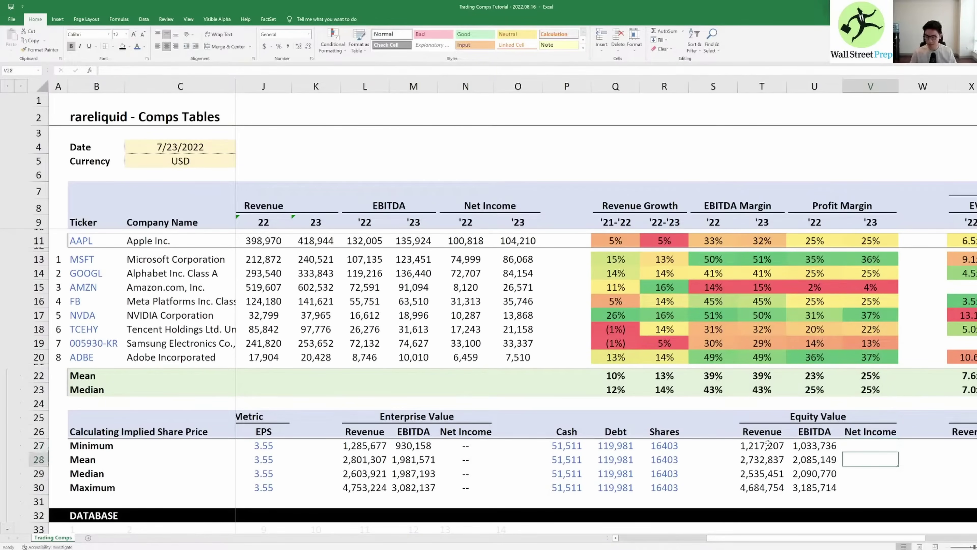
{"action": "type", "text": "Pri"}
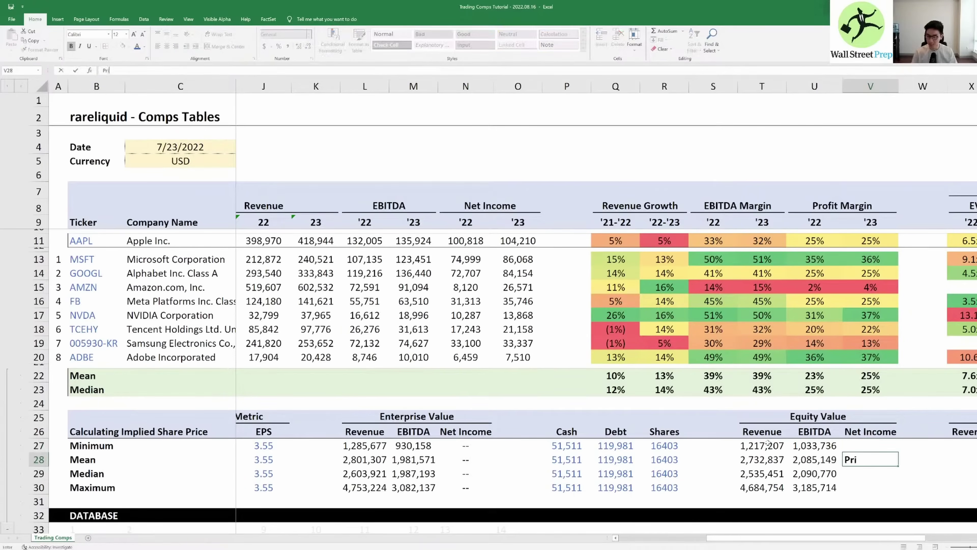
{"action": "type", "text": "ce / Share"}
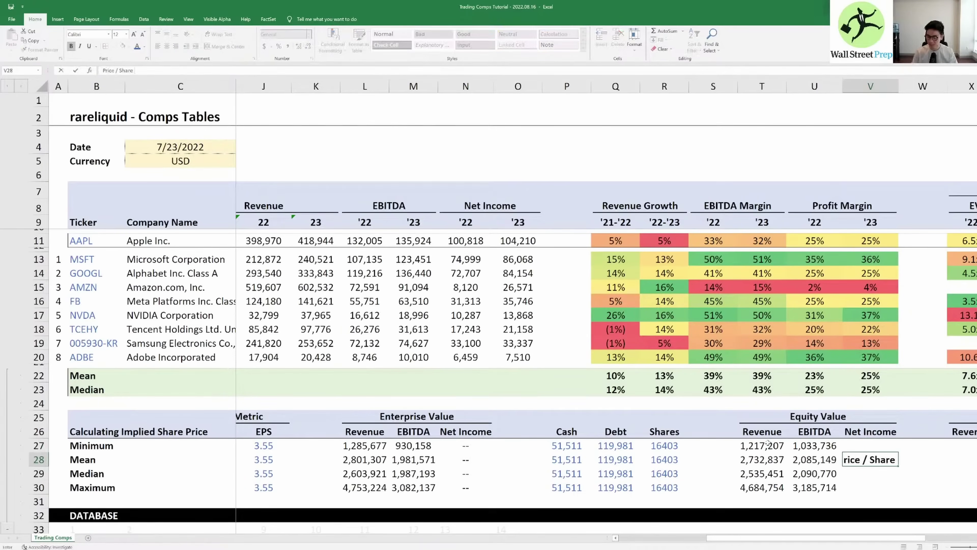
{"action": "type", "text": " / Earnings Per Share"}
{"action": "key", "text": "ctrl+Return"}
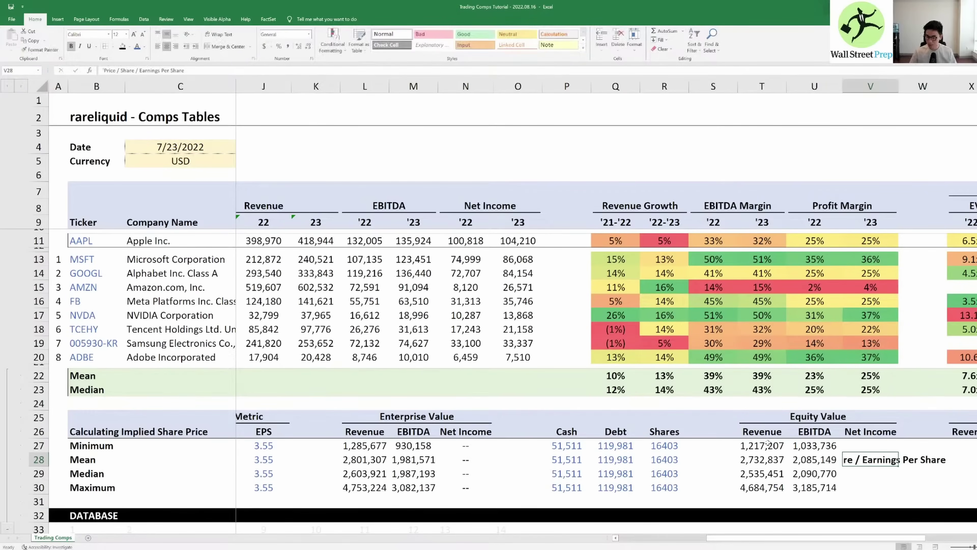
Step: Left-align the "Price / Share / Earnings Per Share" note in the Equity Value block
{"action": "left_click_drag", "start_coordinate": [769, 443], "coordinate": [766, 434]}
{"action": "left_click", "coordinate": [866, 464]}
{"action": "key", "text": "alt+h"}
{"action": "key", "text": "a"}
{"action": "key", "text": "l"}
{"action": "key", "text": "Right"}
{"action": "key", "text": "Left"}
{"action": "key", "text": "Down"}
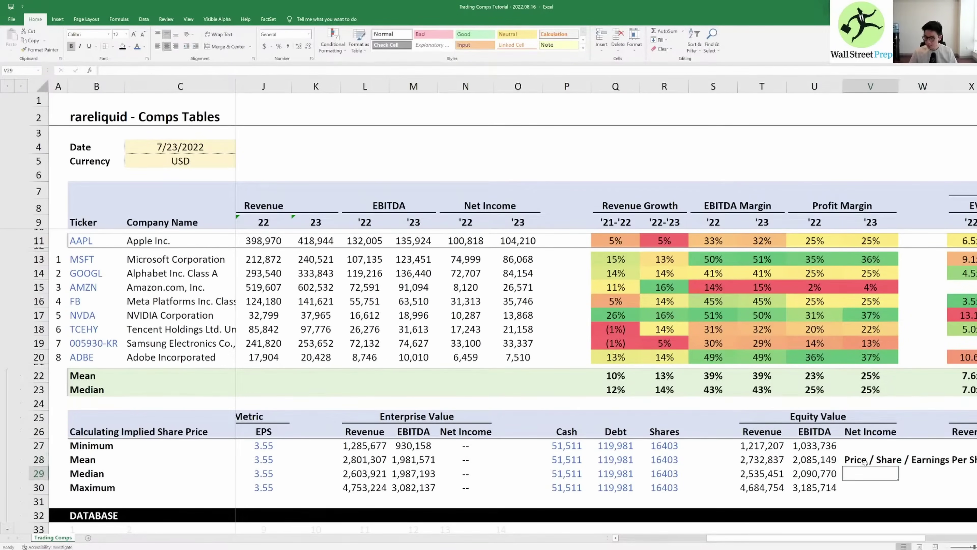
{"action": "key", "text": "Right"}
{"action": "key", "text": "Up"}
{"action": "key", "text": "Right"}
{"action": "key", "text": "Left"}
{"action": "key", "text": "Left"}
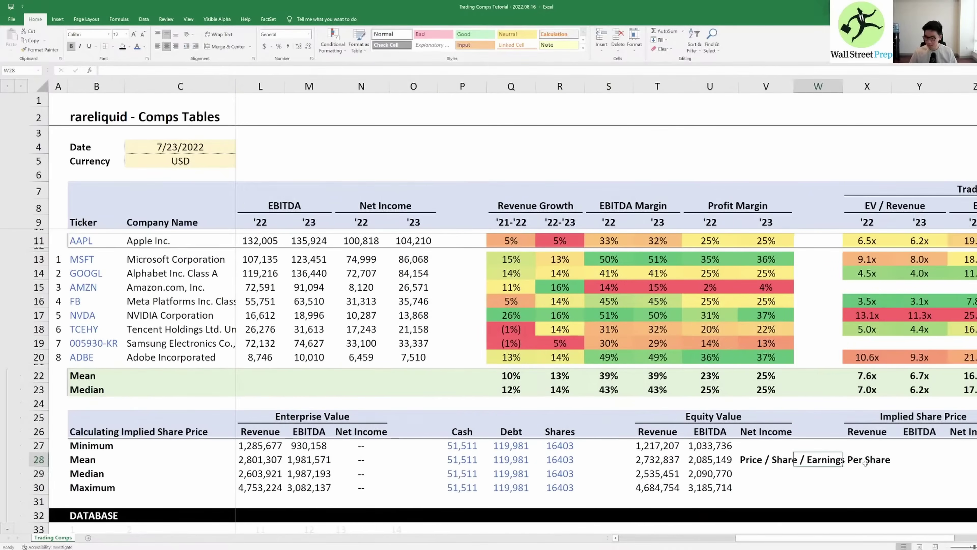
{"action": "key", "text": "Up"}
{"action": "key", "text": "Down"}
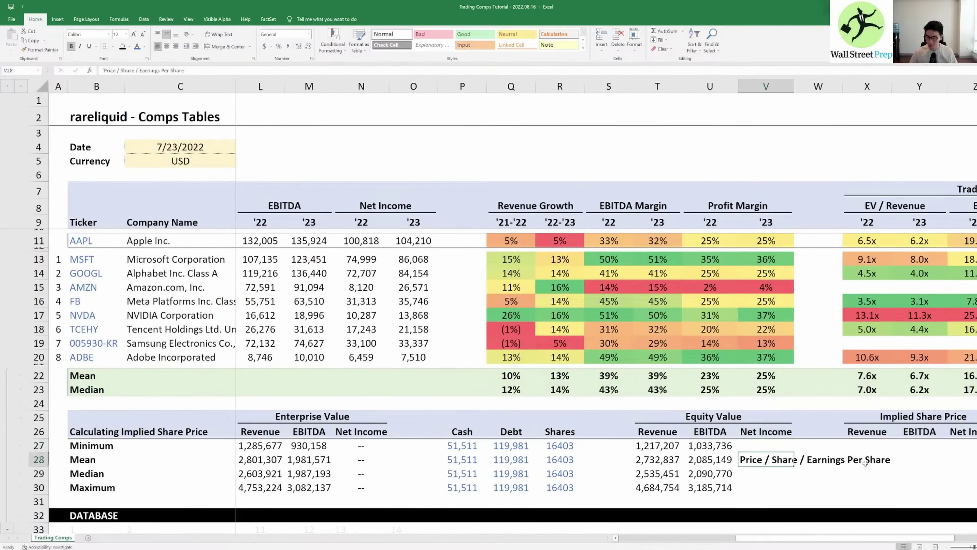
{"action": "key", "text": "Up"}
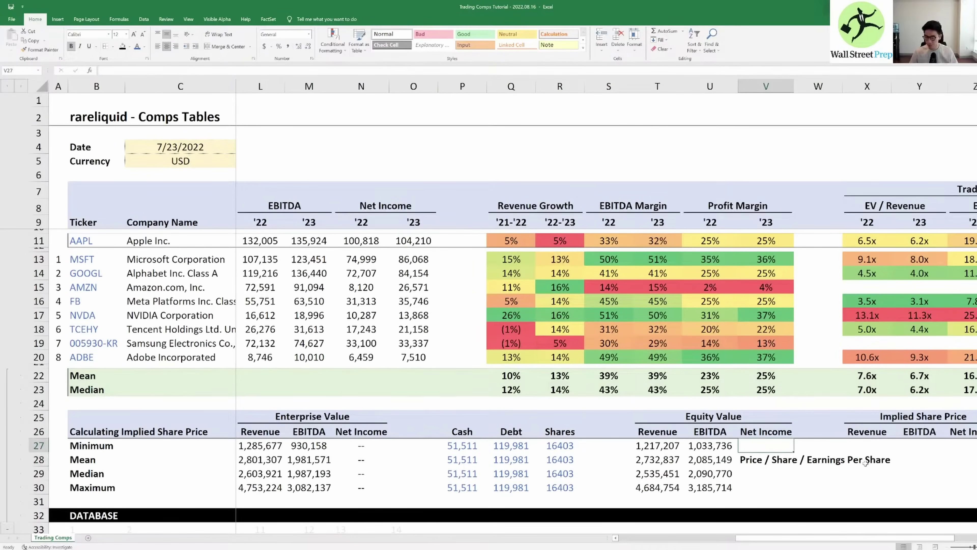
{"action": "key", "text": "Down"}
{"action": "key", "text": "Down"}
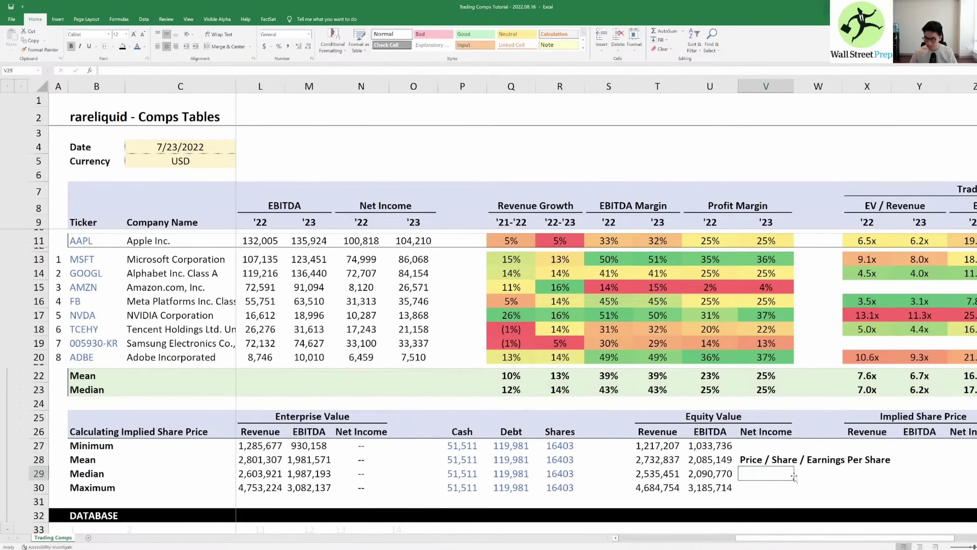
{"action": "key", "text": "Up"}
{"action": "key", "text": "Up"}
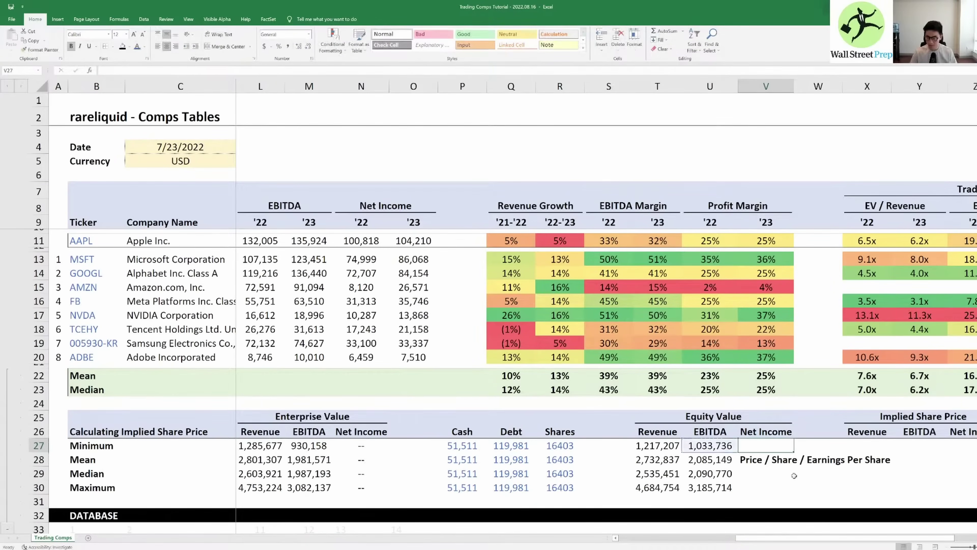
{"action": "type", "text": "("}
{"action": "key", "text": "Left"}
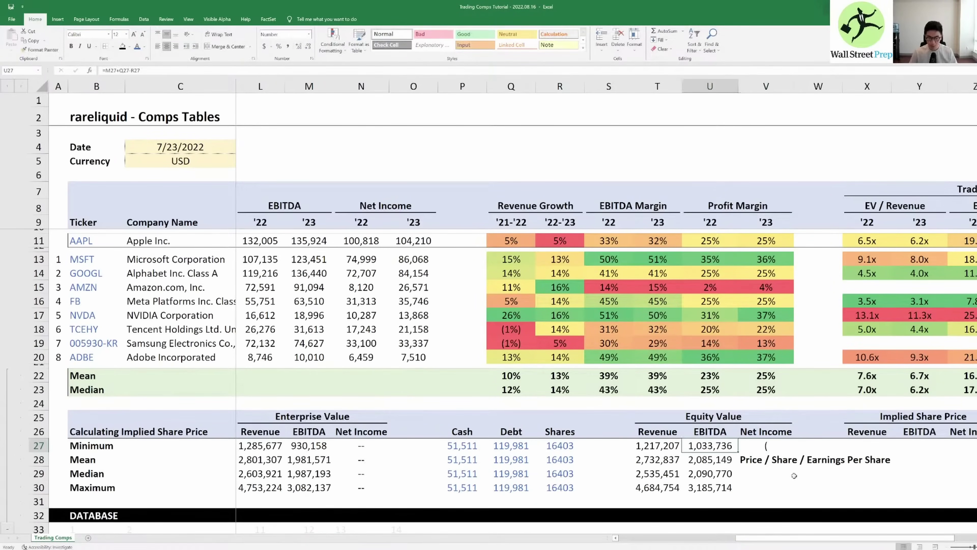
{"action": "key", "text": "Left"}
{"action": "key", "text": "Left"}
{"action": "key", "text": "Left"}
{"action": "key", "text": "Left"}
{"action": "key", "text": "Left"}
{"action": "key", "text": "Left"}
{"action": "key", "text": "Left"}
{"action": "key", "text": "Left"}
{"action": "key", "text": "Left"}
{"action": "key", "text": "Left"}
{"action": "key", "text": "Left"}
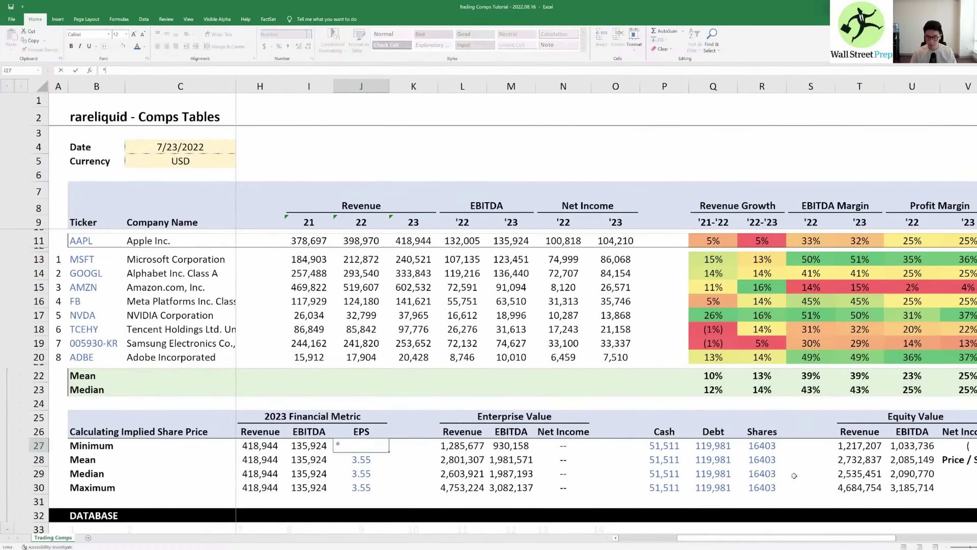
{"action": "key", "text": "Right"}
{"action": "key", "text": "Right"}
{"action": "key", "text": "Right"}
{"action": "key", "text": "Right"}
{"action": "key", "text": "Right"}
{"action": "key", "text": "Right"}
{"action": "key", "text": "Right"}
{"action": "key", "text": "Right"}
{"action": "key", "text": "Right"}
{"action": "key", "text": "Right"}
{"action": "key", "text": "Right"}
{"action": "key", "text": "Right"}
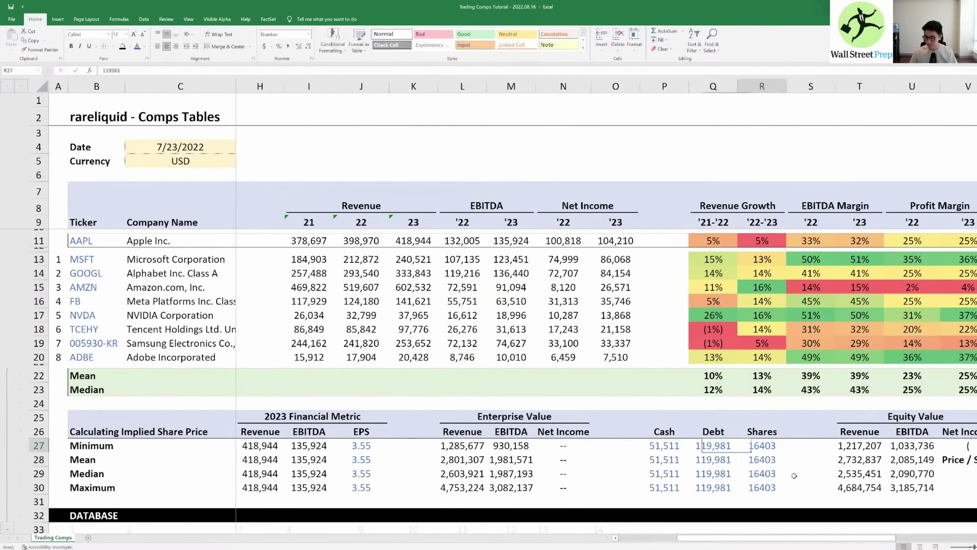
{"action": "type", "text": "="}
{"action": "key", "text": "Left"}
{"action": "key", "text": "Left"}
{"action": "key", "text": "Left"}
{"action": "key", "text": "Left"}
{"action": "key", "text": "Left"}
{"action": "key", "text": "Left"}
{"action": "key", "text": "Left"}
{"action": "key", "text": "Left"}
{"action": "key", "text": "Left"}
{"action": "key", "text": "Left"}
{"action": "key", "text": "Left"}
{"action": "key", "text": "Left"}
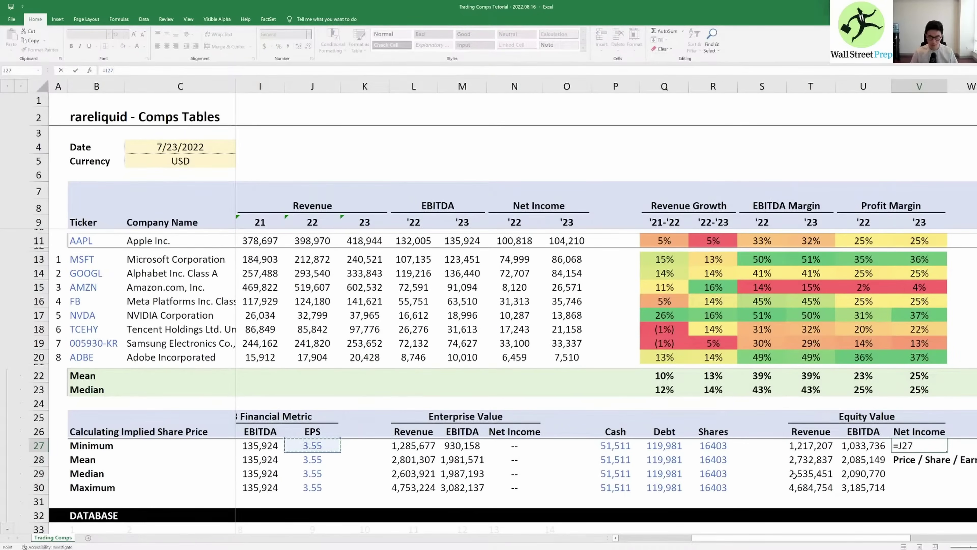
{"action": "key", "text": "Right"}
{"action": "key", "text": "Right"}
{"action": "key", "text": "Right"}
{"action": "key", "text": "Right"}
{"action": "key", "text": "Right"}
{"action": "key", "text": "Right"}
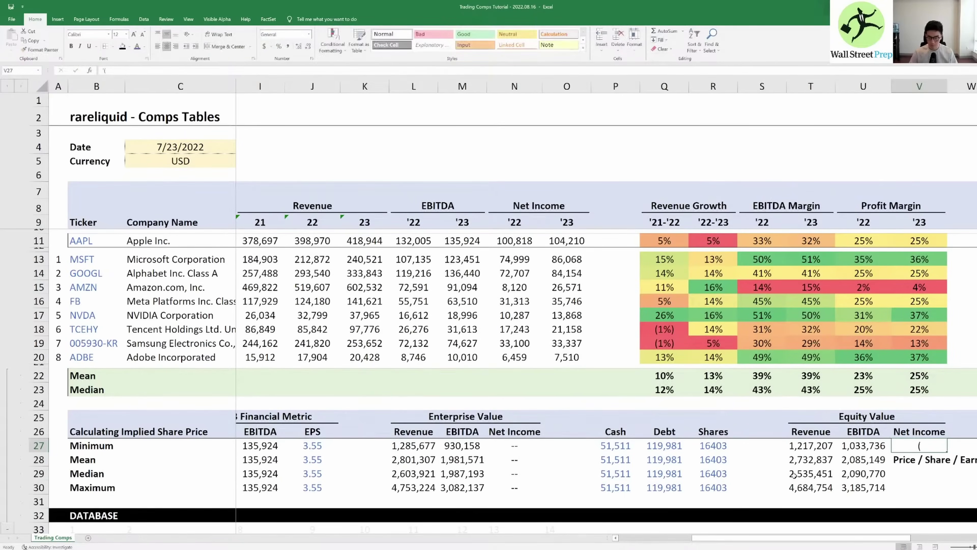
Step: Calculate the Minimum row's Net Income equity value as EPS times shares with =J27*R27
{"action": "key", "text": "Left"}
{"action": "key", "text": "Left"}
{"action": "key", "text": "Left"}
{"action": "key", "text": "Left"}
{"action": "key", "text": "Left"}
{"action": "key", "text": "Left"}
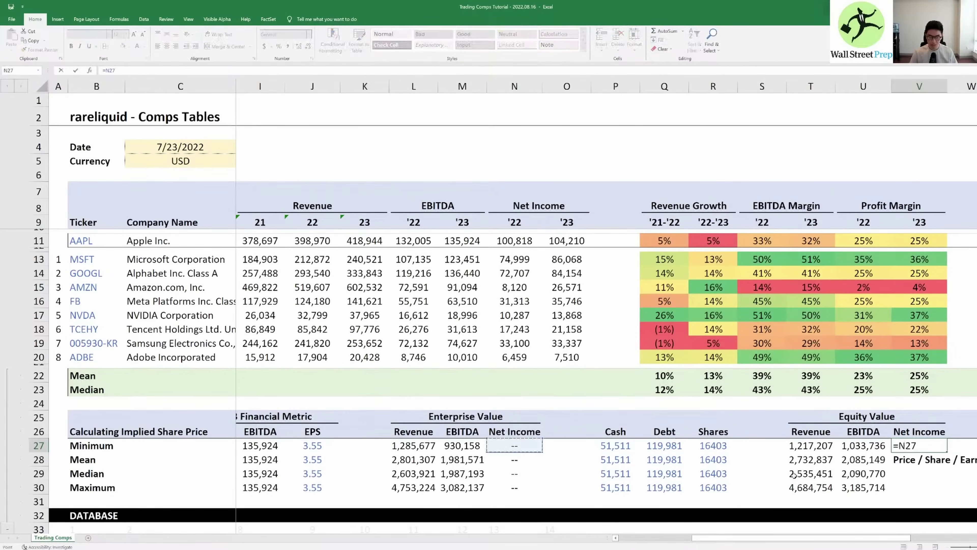
{"action": "type", "text": "*"}
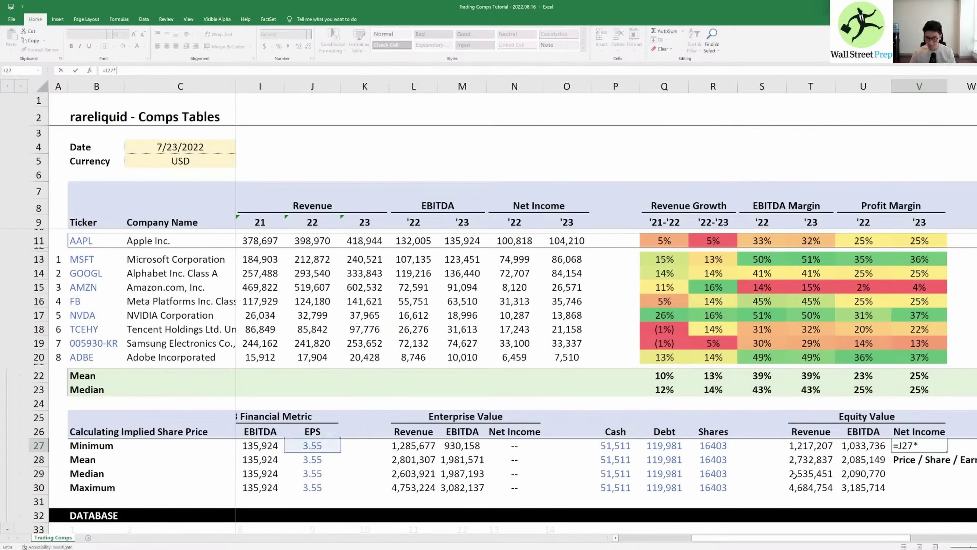
{"action": "key", "text": "Left"}
{"action": "key", "text": "Left"}
{"action": "key", "text": "Left"}
{"action": "key", "text": "Left"}
{"action": "key", "text": "ctrl+Return"}
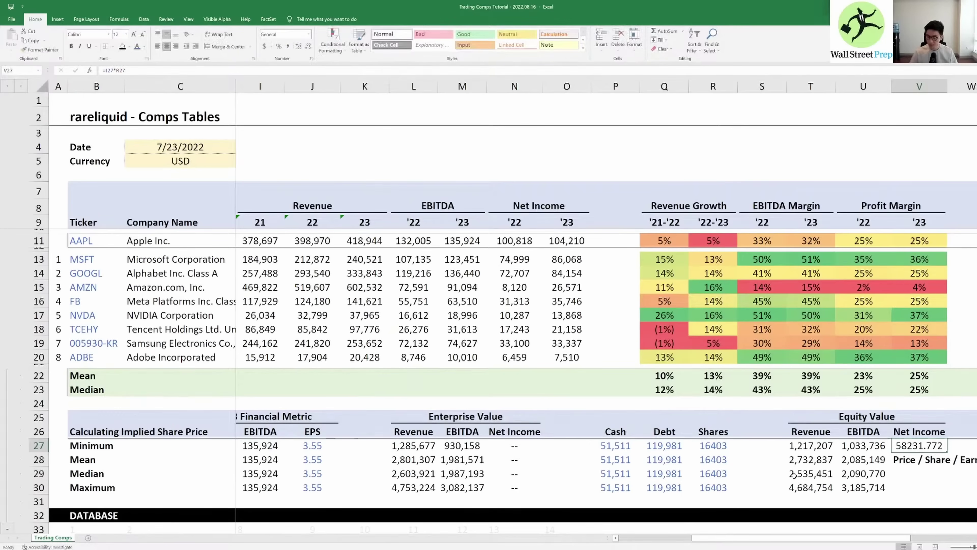
Step: Copy only the formatting of the Minimum row's EBITDA equity value onto the adjacent Net Income equity value
{"action": "key", "text": "Left"}
{"action": "key", "text": "ctrl+c"}
{"action": "key", "text": "Right"}
{"action": "key", "text": "ctrl+alt+v"}
{"action": "key", "text": "t"}
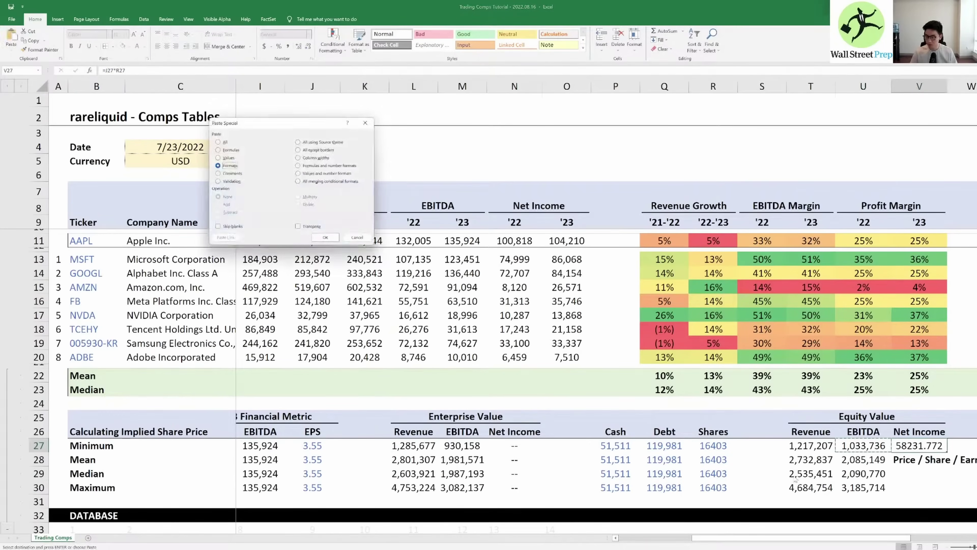
{"action": "key", "text": "Return"}
{"action": "key", "text": "Escape"}
{"action": "key", "text": "Right"}
{"action": "key", "text": "Left"}
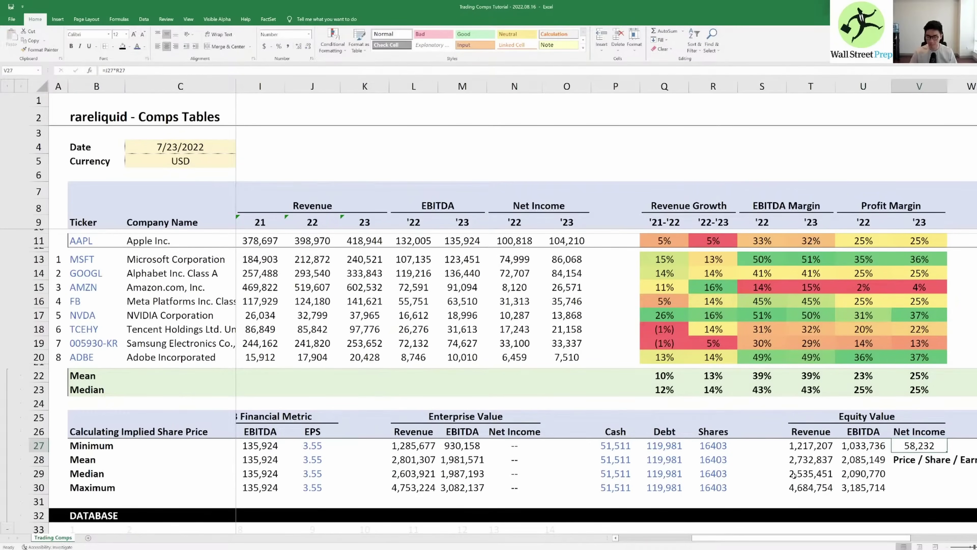
Step: Multiply the Minimum row's Net Income equity value formula by the P/E multiple, making it =J27*R27*F27
{"action": "key", "text": "F2"}
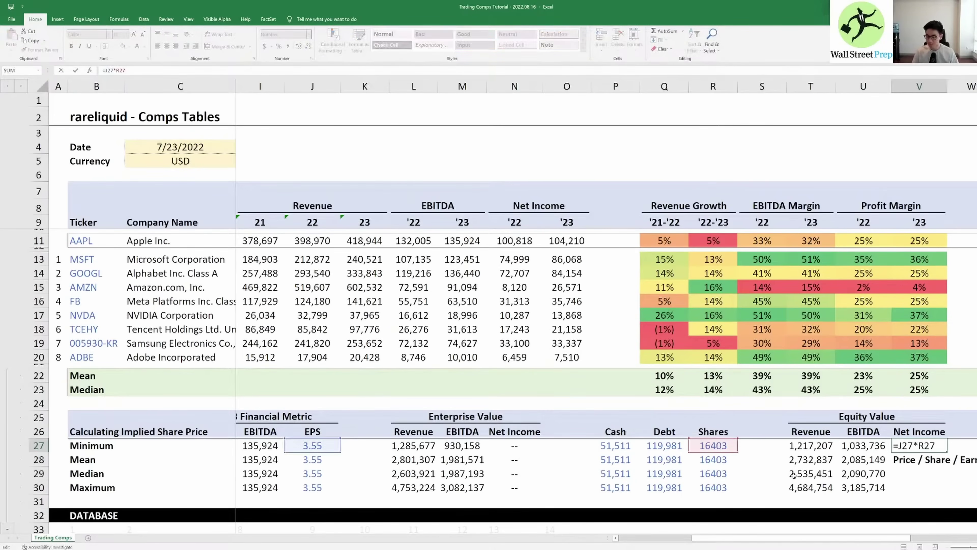
{"action": "key", "text": "Escape"}
{"action": "key", "text": "F2"}
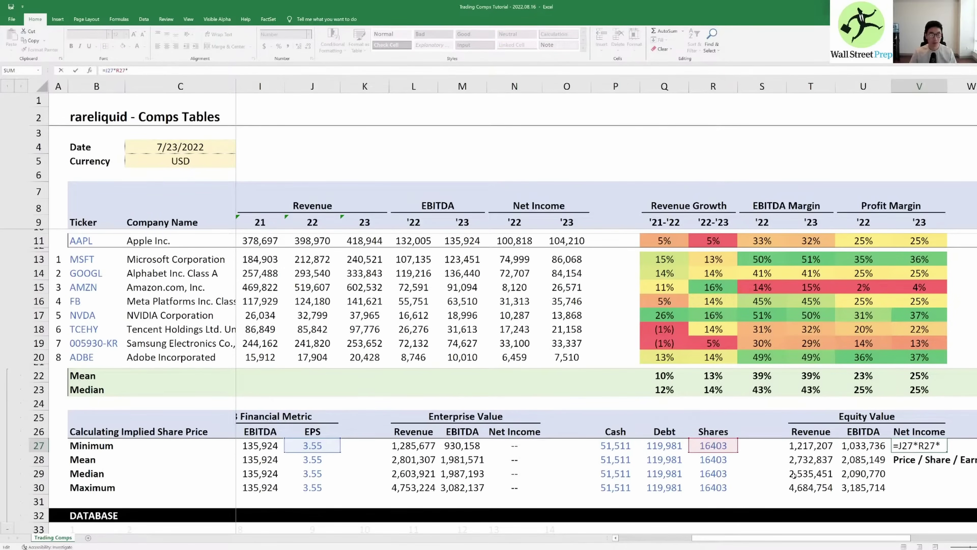
{"action": "type", "text": "*"}
{"action": "key", "text": "F2"}
{"action": "key", "text": "Left"}
{"action": "key", "text": "Left"}
{"action": "key", "text": "Left"}
{"action": "key", "text": "Left"}
{"action": "key", "text": "Left"}
{"action": "key", "text": "Left"}
{"action": "key", "text": "Left"}
{"action": "key", "text": "Left"}
{"action": "key", "text": "Left"}
{"action": "key", "text": "Left"}
{"action": "key", "text": "Left"}
{"action": "key", "text": "Left"}
{"action": "key", "text": "Left"}
{"action": "key", "text": "Left"}
{"action": "key", "text": "Left"}
{"action": "key", "text": "Left"}
{"action": "key", "text": "Left"}
{"action": "key", "text": "Left"}
{"action": "key", "text": "Left"}
{"action": "key", "text": "Left"}
{"action": "key", "text": "Right"}
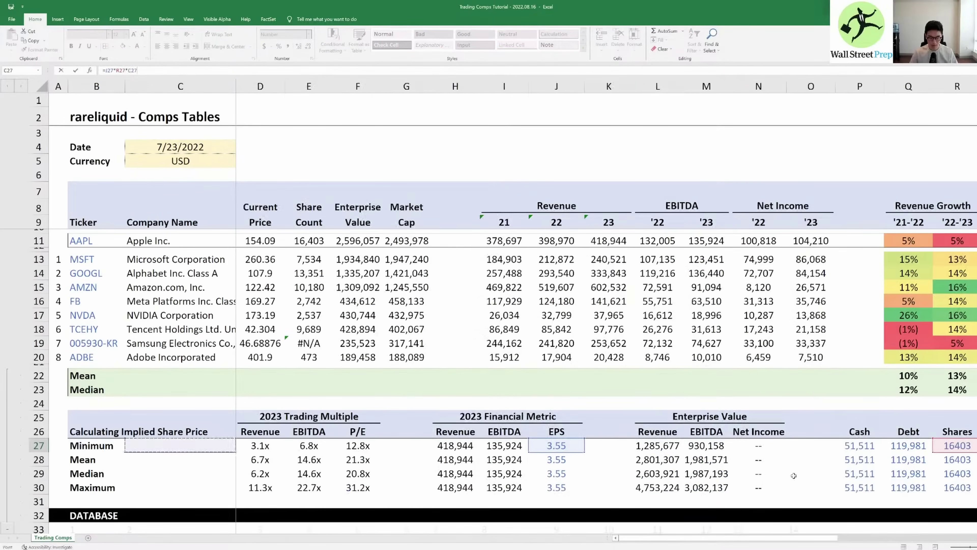
{"action": "key", "text": "Right"}
{"action": "key", "text": "Right"}
{"action": "key", "text": "Right"}
{"action": "key", "text": "ctrl+Return"}
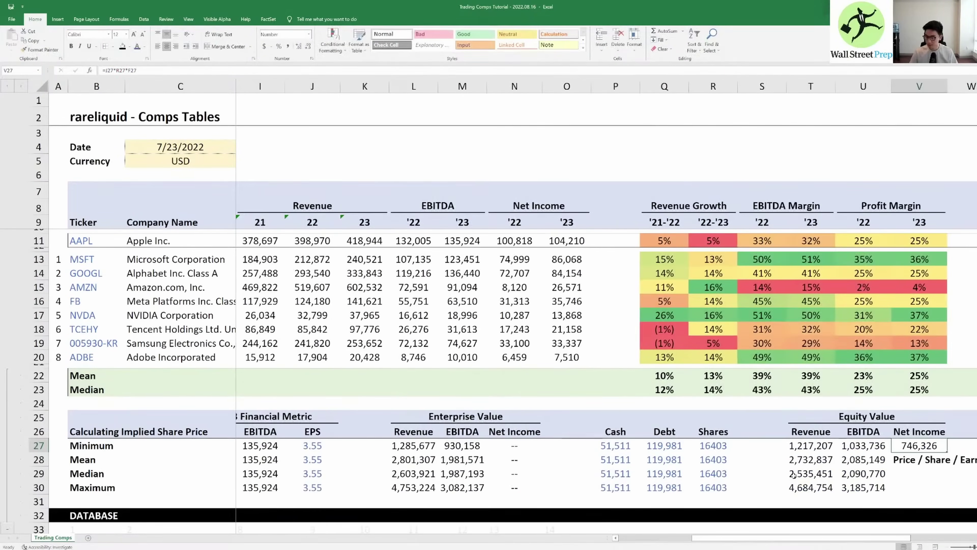
Step: Copy the Minimum row's Net Income equity value formula down through the Mean, Median and Maximum rows
{"action": "key", "text": "ctrl+c"}
{"action": "key", "text": "shift+Down"}
{"action": "key", "text": "shift+Down"}
{"action": "key", "text": "shift+Down"}
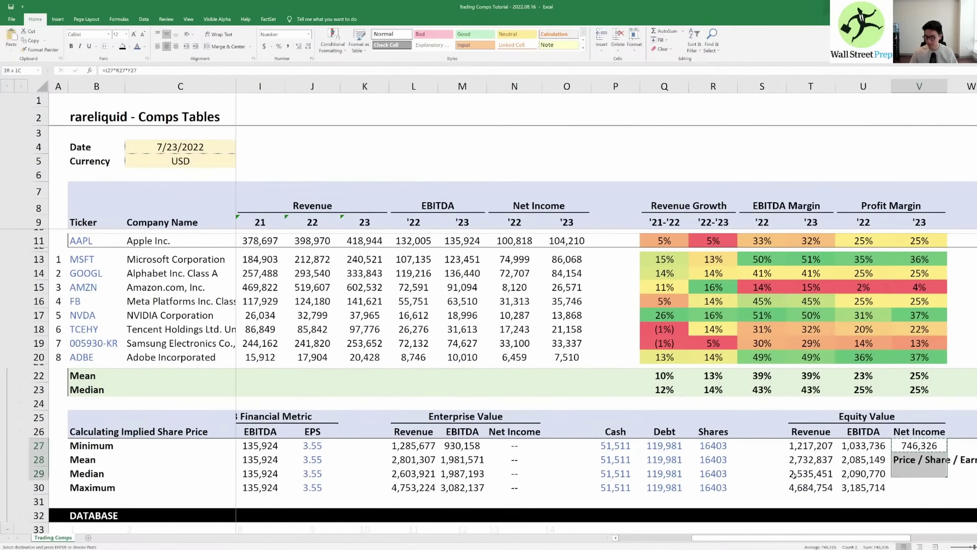
{"action": "key", "text": "ctrl+v"}
{"action": "key", "text": "Escape"}
Step: Check the cell references in the Net Income equity value formulas across the Minimum to Maximum rows
{"action": "key", "text": "Down"}
{"action": "key", "text": "Up"}
{"action": "key", "text": "F2"}
{"action": "key", "text": "Escape"}
{"action": "key", "text": "Down"}
{"action": "key", "text": "Down"}
{"action": "key", "text": "Down"}
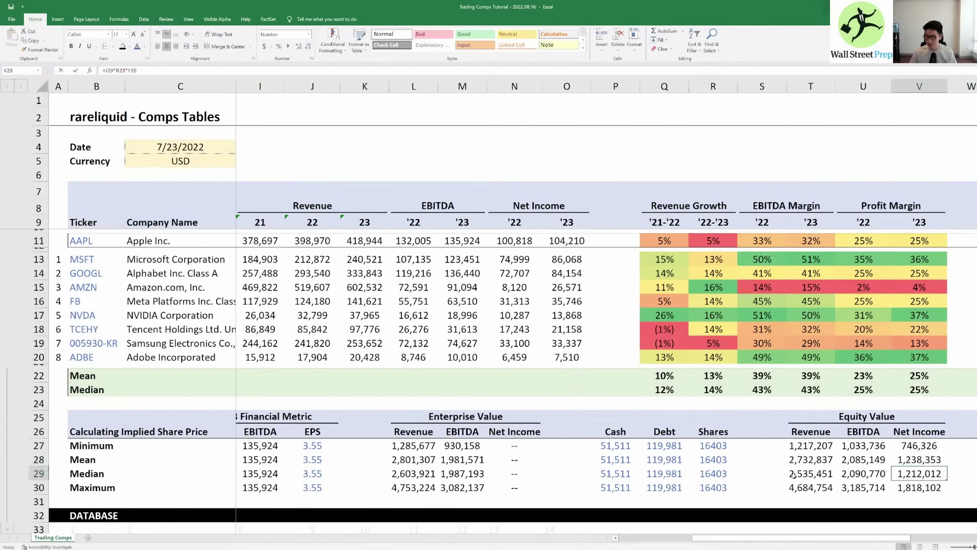
{"action": "key", "text": "F2"}
{"action": "key", "text": "Escape"}
{"action": "key", "text": "Up"}
{"action": "key", "text": "F2"}
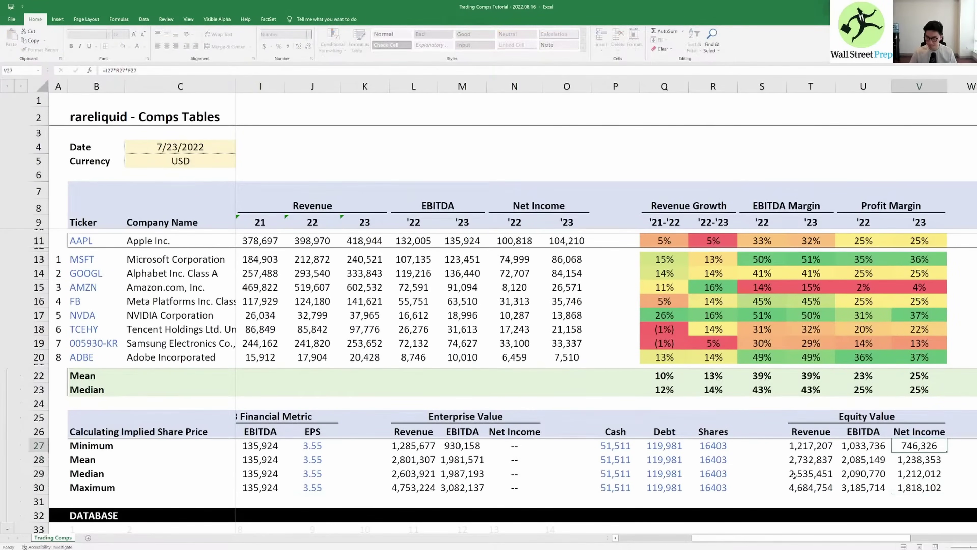
{"action": "key", "text": "Escape"}
{"action": "key", "text": "Up"}
{"action": "key", "text": "F2"}
{"action": "key", "text": "Escape"}
{"action": "key", "text": "F2"}
{"action": "key", "text": "Escape"}
{"action": "key", "text": "Down"}
{"action": "key", "text": "Down"}
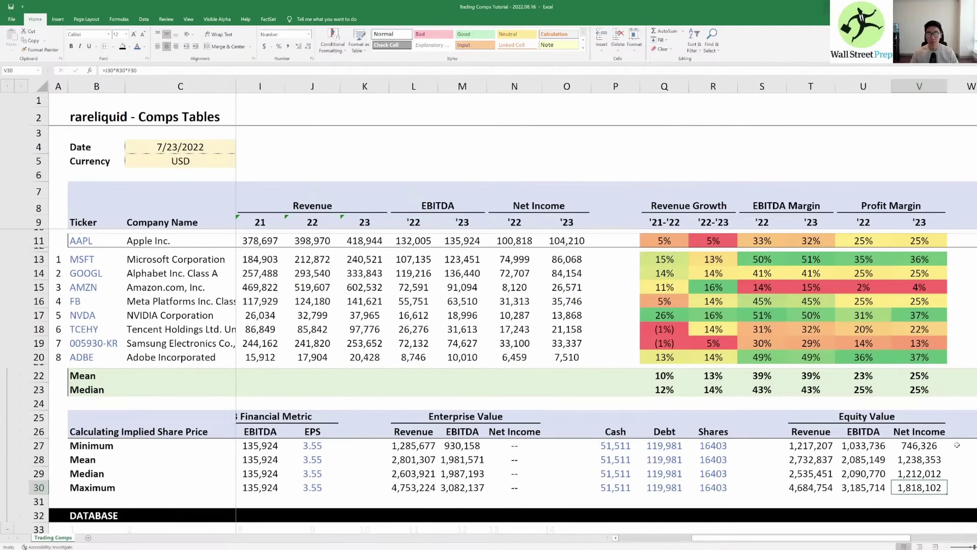
Step: Review the Maximum row from its equity values back through the EPS metric to the 2023 trading multiples
{"action": "key", "text": "Left"}
{"action": "key", "text": "Left"}
{"action": "key", "text": "Left"}
{"action": "key", "text": "Left"}
{"action": "key", "text": "Left"}
{"action": "key", "text": "Left"}
{"action": "key", "text": "Left"}
{"action": "key", "text": "Left"}
{"action": "key", "text": "Left"}
{"action": "key", "text": "Left"}
{"action": "key", "text": "Left"}
{"action": "key", "text": "Left"}
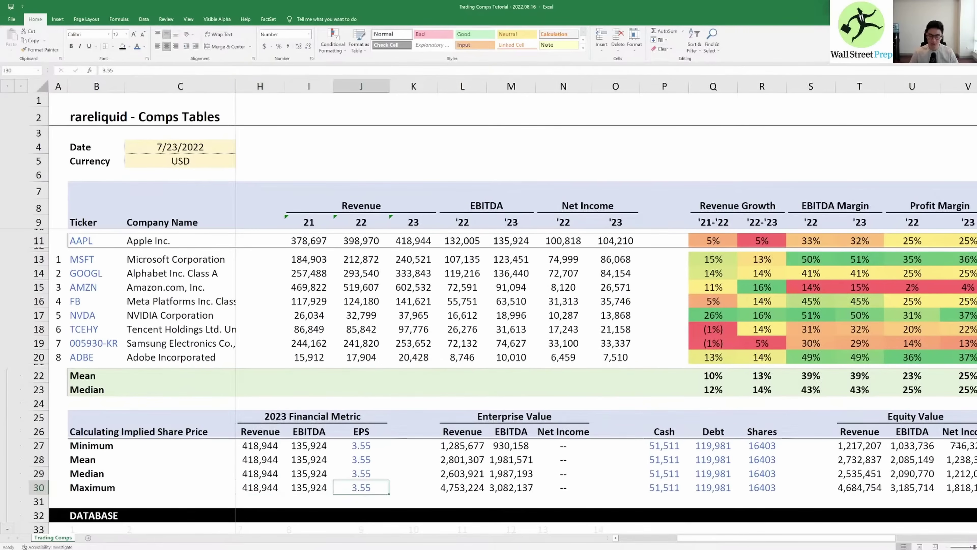
{"action": "key", "text": "Left"}
{"action": "key", "text": "Left"}
{"action": "key", "text": "Left"}
{"action": "key", "text": "Left"}
{"action": "key", "text": "Left"}
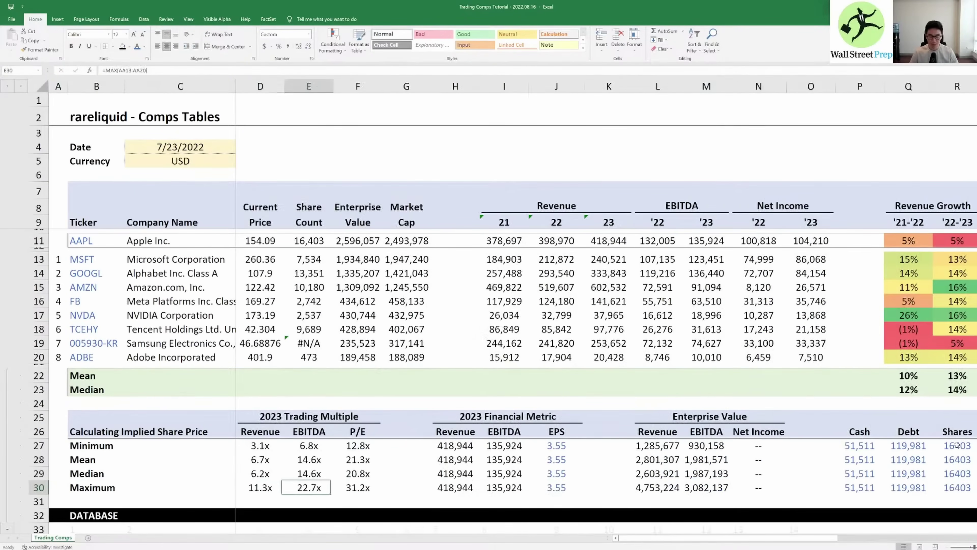
{"action": "key", "text": "Right"}
{"action": "key", "text": "Right"}
{"action": "key", "text": "Right"}
{"action": "key", "text": "Right"}
{"action": "key", "text": "Right"}
{"action": "key", "text": "Right"}
{"action": "key", "text": "Right"}
{"action": "key", "text": "Right"}
{"action": "key", "text": "Right"}
{"action": "key", "text": "Right"}
{"action": "key", "text": "Right"}
{"action": "key", "text": "Right"}
{"action": "key", "text": "Right"}
{"action": "key", "text": "Right"}
{"action": "key", "text": "Right"}
{"action": "key", "text": "Right"}
{"action": "key", "text": "Right"}
{"action": "key", "text": "Right"}
{"action": "key", "text": "Right"}
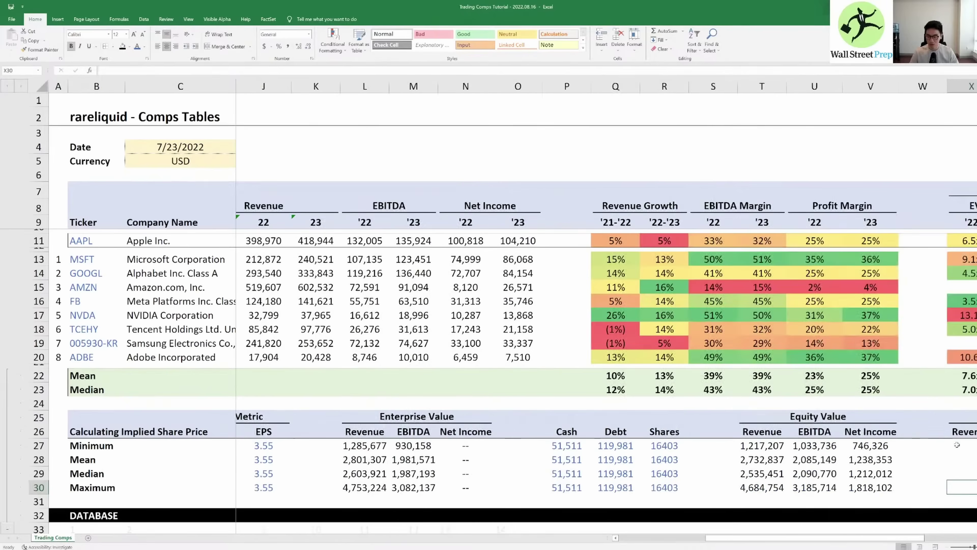
{"action": "key", "text": "Left"}
{"action": "key", "text": "Left"}
{"action": "key", "text": "Up"}
{"action": "key", "text": "Up"}
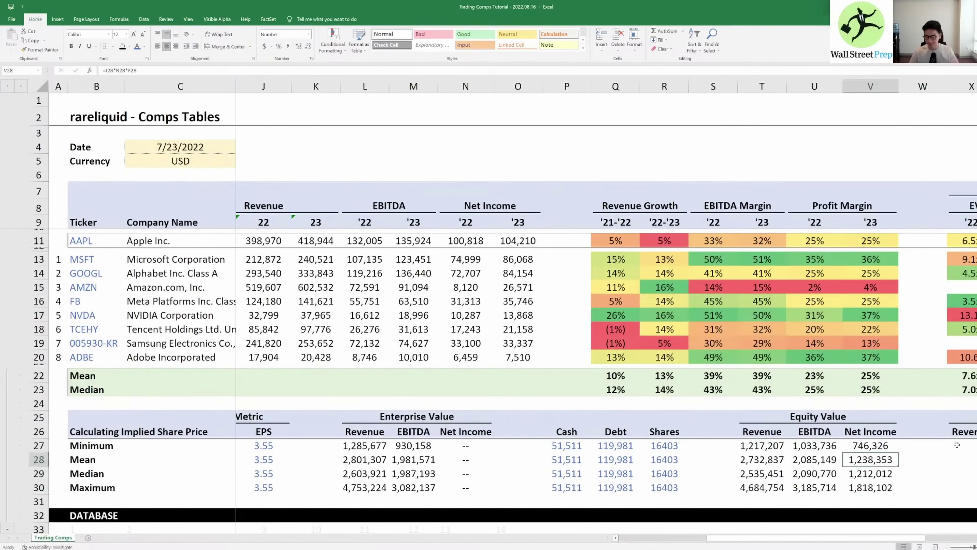
Step: Examine the completed Equity Value block and the neighbouring empty Implied Share Price block
{"action": "key", "text": "Up"}
{"action": "key", "text": "Right"}
{"action": "key", "text": "Right"}
{"action": "key", "text": "Right"}
{"action": "key", "text": "Right"}
{"action": "key", "text": "Left"}
{"action": "key", "text": "Left"}
{"action": "key", "text": "Left"}
{"action": "key", "text": "Left"}
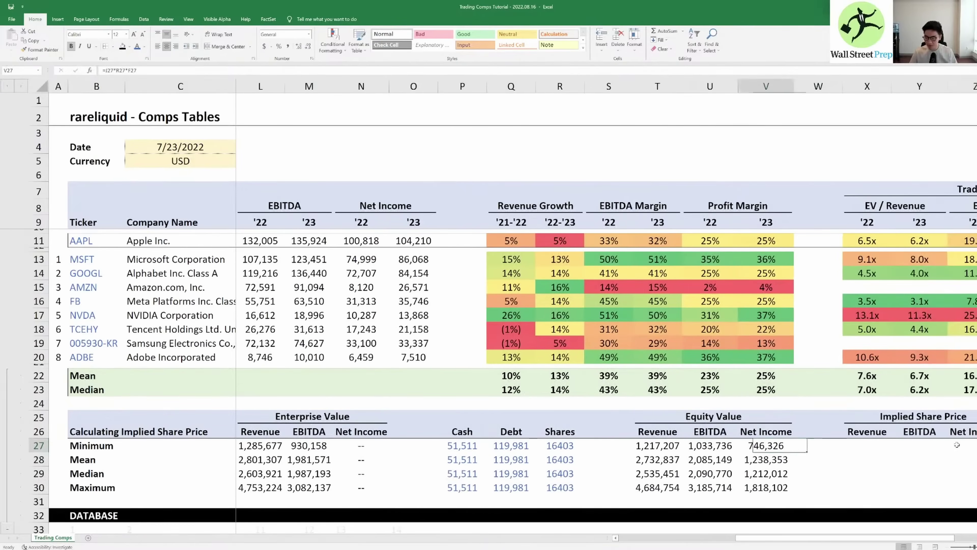
{"action": "key", "text": "Left"}
{"action": "key", "text": "Left"}
{"action": "key", "text": "shift+Right"}
{"action": "key", "text": "shift+Right"}
{"action": "key", "text": "shift+Down"}
{"action": "key", "text": "shift+Down"}
{"action": "key", "text": "shift+Down"}
{"action": "key", "text": "Right"}
{"action": "key", "text": "Right"}
{"action": "key", "text": "Right"}
{"action": "key", "text": "Right"}
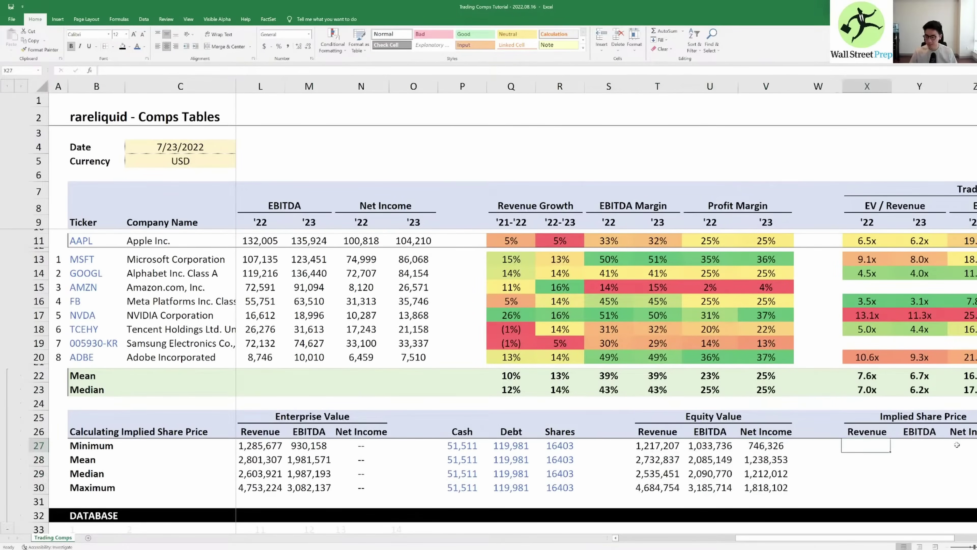
{"action": "key", "text": "Right"}
{"action": "key", "text": "Right"}
{"action": "key", "text": "Right"}
{"action": "key", "text": "Right"}
{"action": "key", "text": "Left"}
{"action": "key", "text": "Left"}
{"action": "key", "text": "Left"}
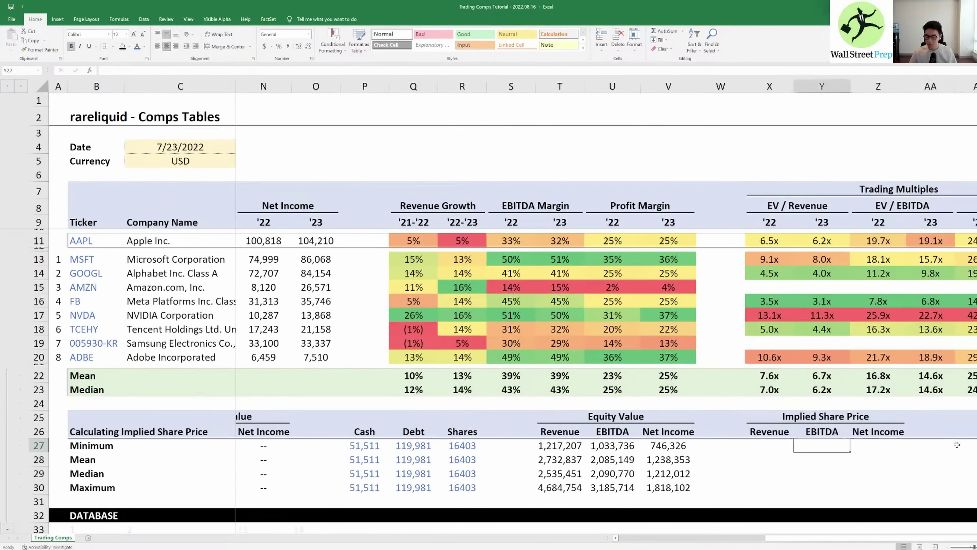
{"action": "key", "text": "Left"}
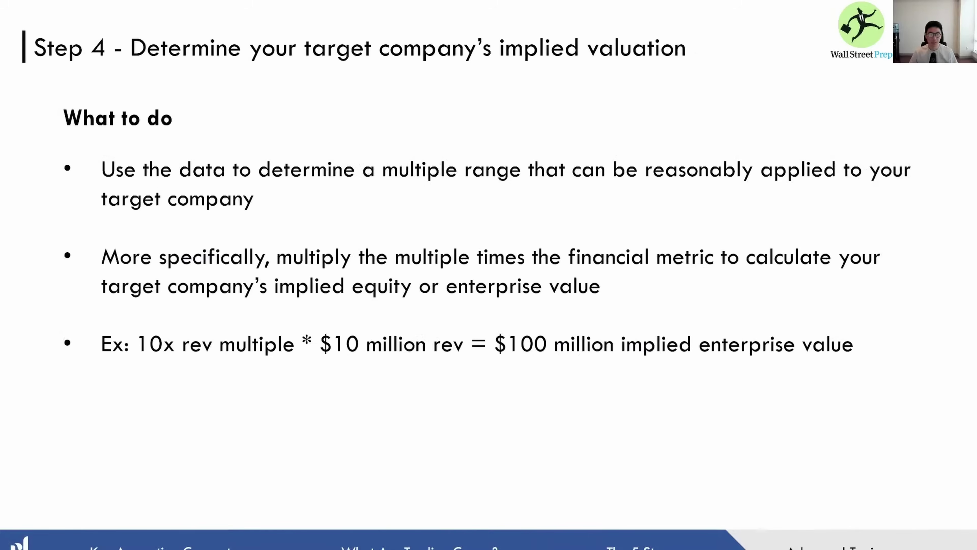
Step: Advance the presentation to the "Step 5 - Calculate implied share price" slide, and return to the Excel comps workbook
{"action": "key", "text": "Right"}
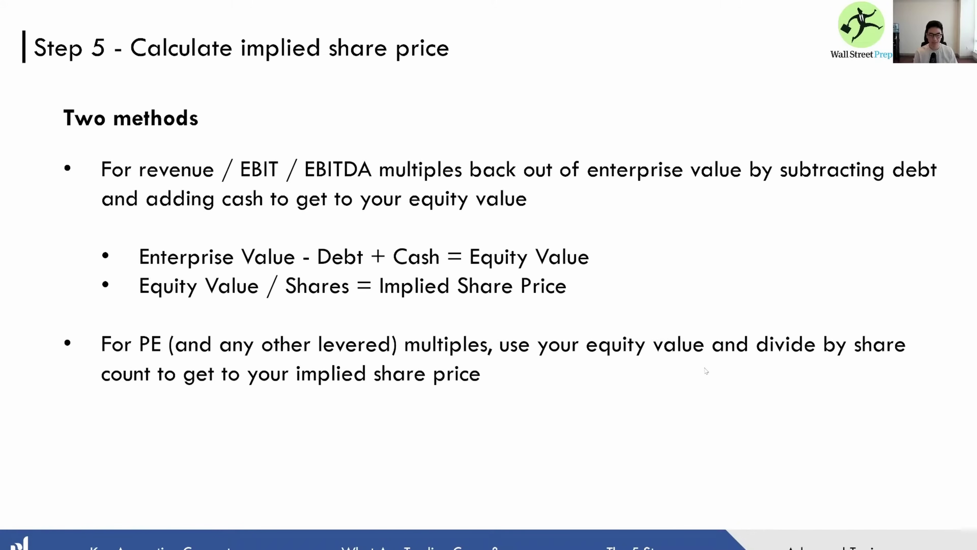
{"action": "key", "text": "alt+Tab"}
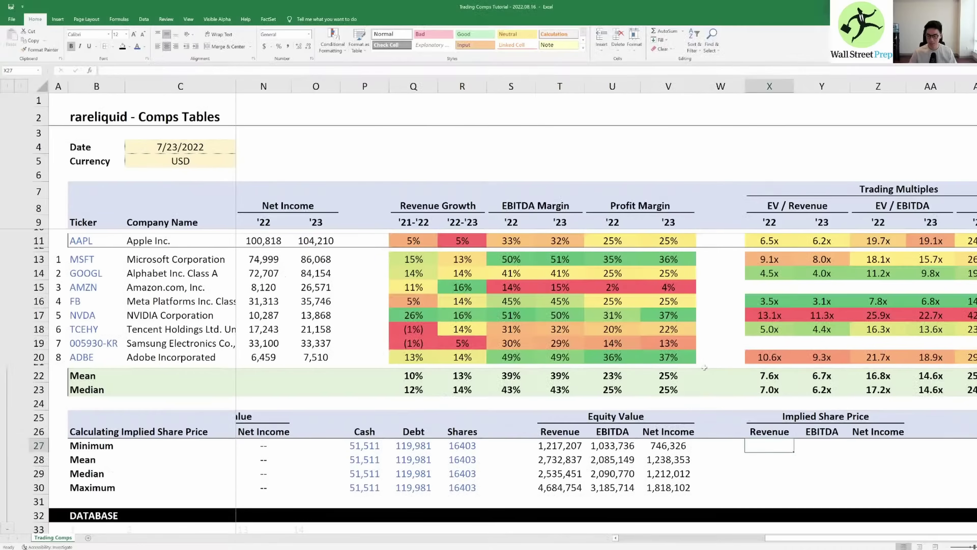
Step: Review the full set of Revenue, EBITDA and Net Income equity values that feed the implied share price
{"action": "key", "text": "Left"}
{"action": "key", "text": "Left"}
{"action": "key", "text": "Left"}
{"action": "key", "text": "Left"}
{"action": "key", "text": "ctrl+shift+Right"}
{"action": "key", "text": "ctrl+shift+Down"}
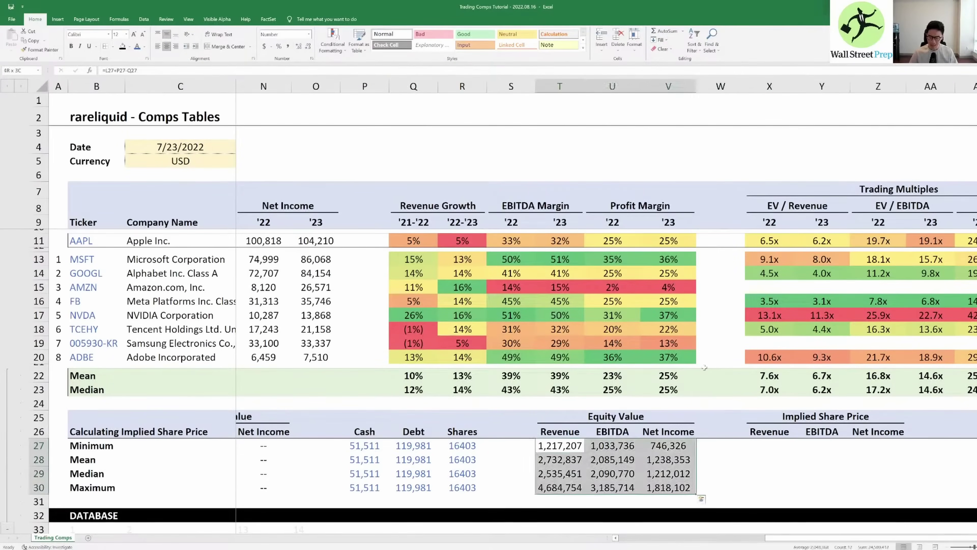
{"action": "key", "text": "Right"}
{"action": "key", "text": "Right"}
{"action": "key", "text": "Right"}
{"action": "key", "text": "Right"}
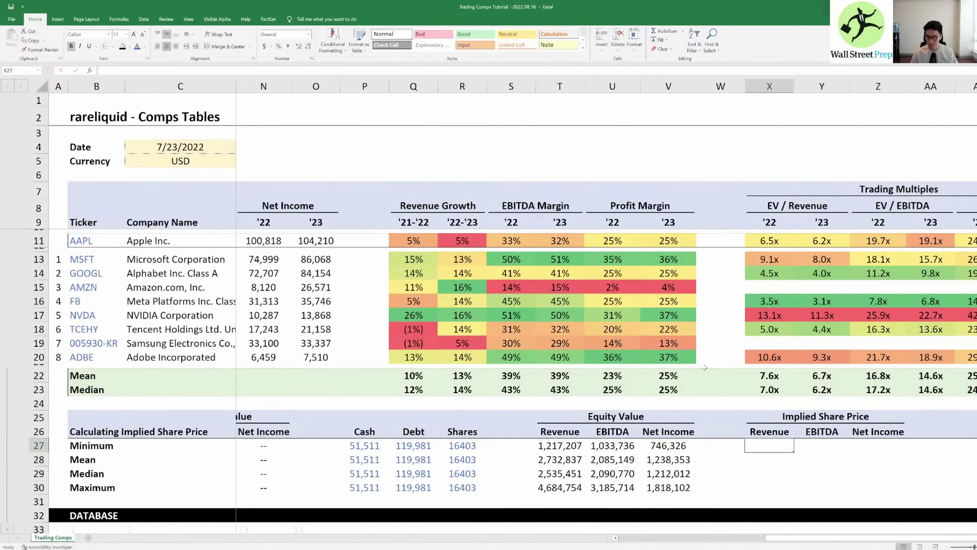
{"action": "type", "text": "="}
{"action": "key", "text": "Left"}
{"action": "key", "text": "Left"}
{"action": "key", "text": "Left"}
{"action": "key", "text": "Left"}
{"action": "key", "text": "Left"}
{"action": "key", "text": "Left"}
{"action": "key", "text": "Left"}
{"action": "key", "text": "Left"}
{"action": "key", "text": "Left"}
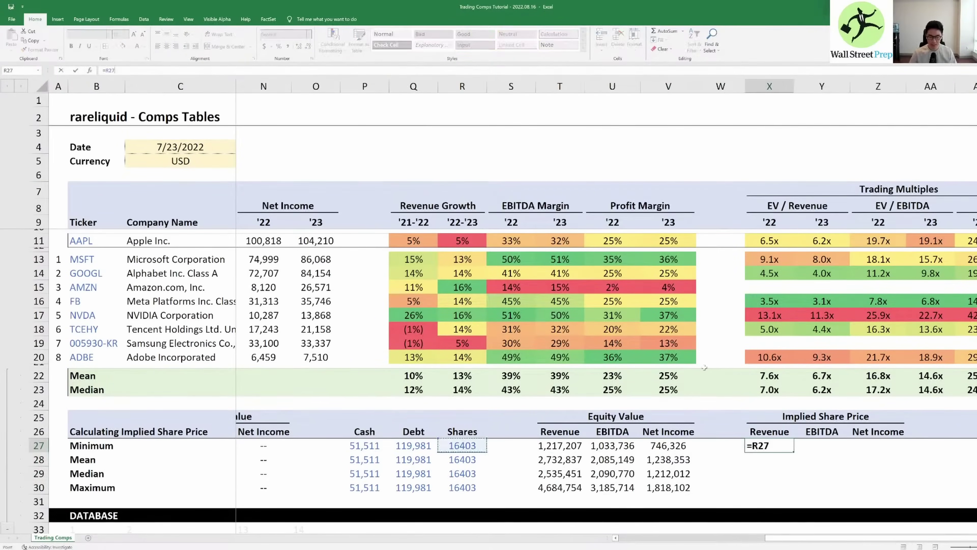
{"action": "key", "text": "Left"}
{"action": "key", "text": "Left"}
{"action": "key", "text": "Left"}
{"action": "key", "text": "Left"}
{"action": "key", "text": "Left"}
{"action": "key", "text": "Left"}
{"action": "key", "text": "Right"}
{"action": "key", "text": "Right"}
{"action": "key", "text": "Right"}
{"action": "key", "text": "Right"}
{"action": "key", "text": "Right"}
{"action": "key", "text": "Right"}
{"action": "key", "text": "Right"}
{"action": "key", "text": "Right"}
{"action": "key", "text": "Right"}
{"action": "key", "text": "Right"}
{"action": "key", "text": "Right"}
{"action": "key", "text": "Right"}
{"action": "key", "text": "Right"}
{"action": "key", "text": "Right"}
{"action": "key", "text": "Right"}
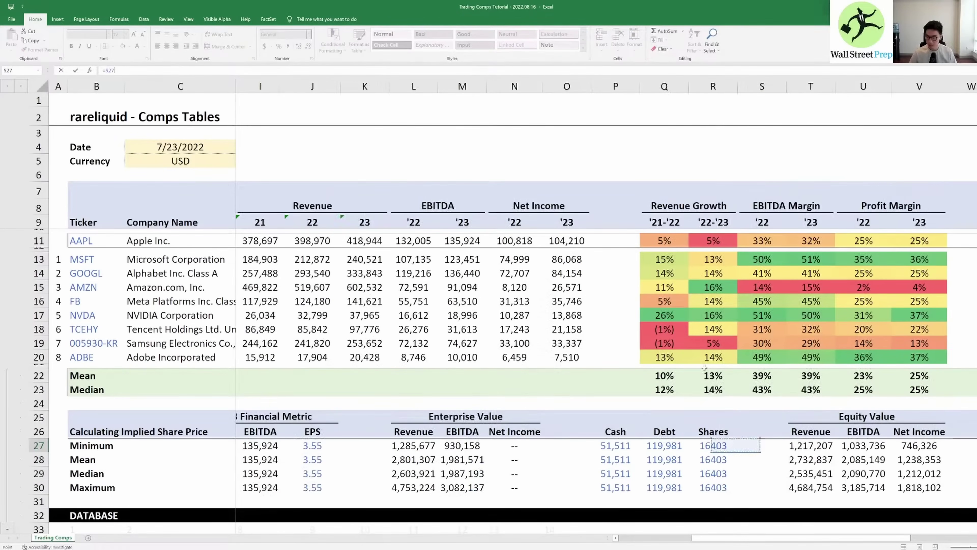
{"action": "key", "text": "Escape"}
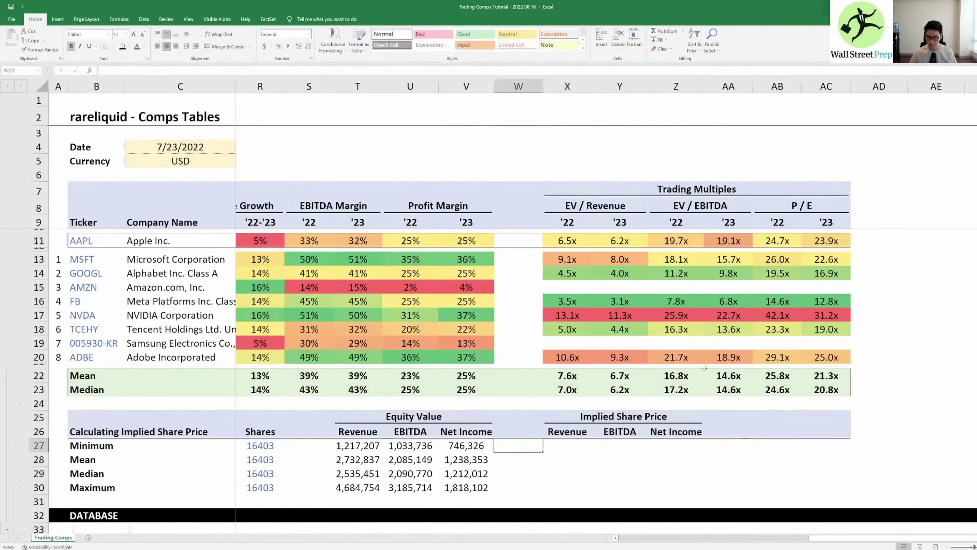
Step: Calculate the Minimum implied share price by Revenue in X27 with =T27/$R27, dividing equity value by the column-anchored share count
{"action": "type", "text": "="}
{"action": "key", "text": "Left"}
{"action": "key", "text": "Left"}
{"action": "key", "text": "Left"}
{"action": "key", "text": "Left"}
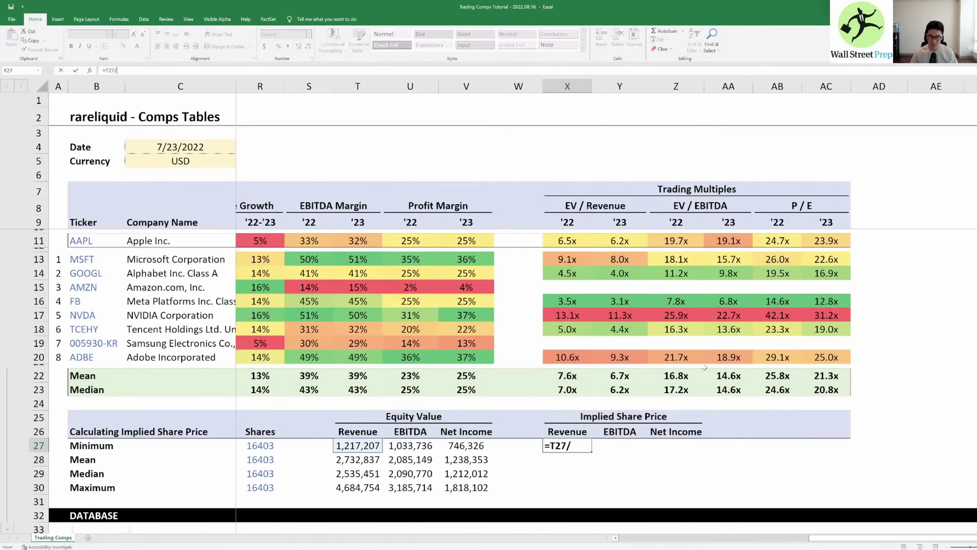
{"action": "type", "text": "/"}
{"action": "key", "text": "Left"}
{"action": "key", "text": "Left"}
{"action": "key", "text": "Left"}
{"action": "key", "text": "Left"}
{"action": "key", "text": "Left"}
{"action": "key", "text": "Left"}
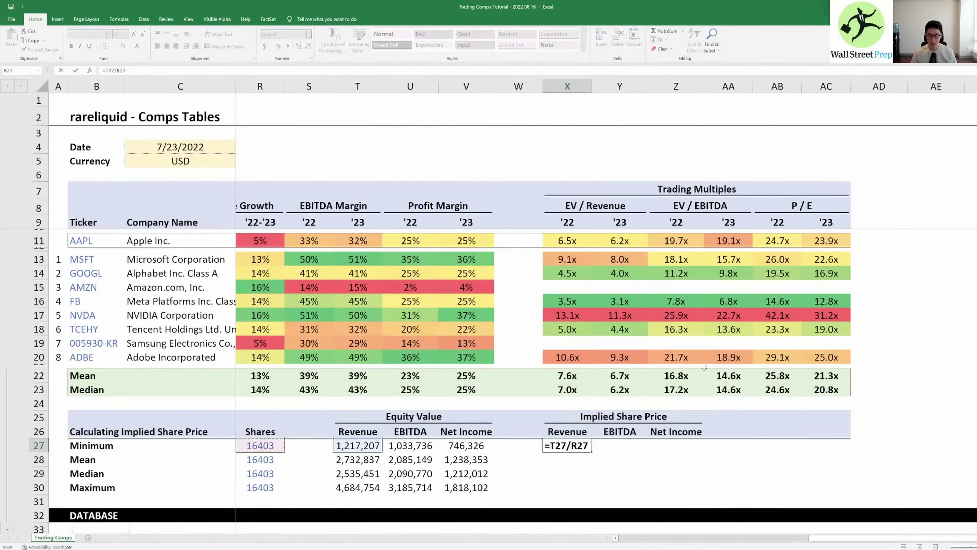
{"action": "key", "text": "F4"}
{"action": "key", "text": "F4"}
{"action": "key", "text": "F4"}
{"action": "key", "text": "Return"}
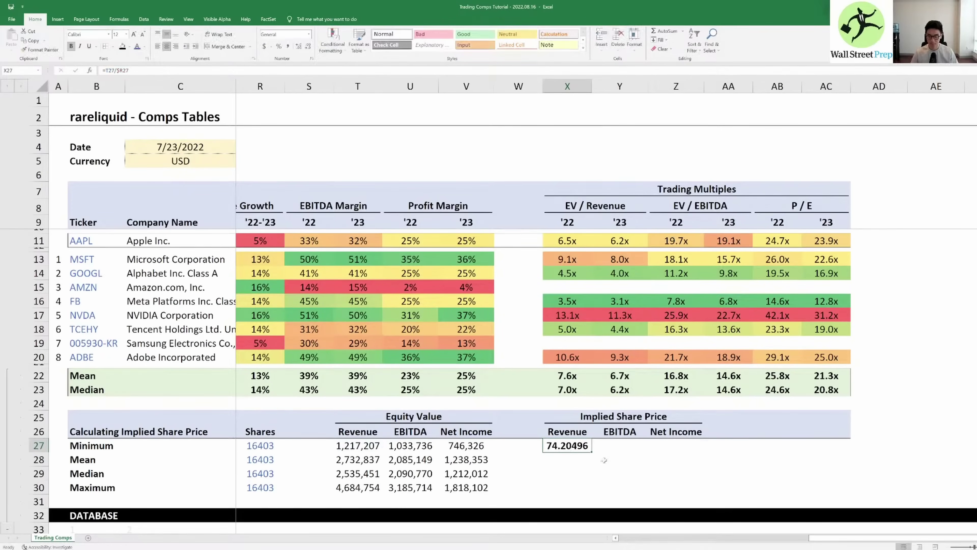
Step: Check the '22 EV / Revenue statistics above the Minimum implied share price, and return to X27
{"action": "key", "text": "Up"}
{"action": "key", "text": "Up"}
{"action": "key", "text": "Up"}
{"action": "key", "text": "Up"}
{"action": "key", "text": "Up"}
{"action": "key", "text": "Up"}
{"action": "key", "text": "Up"}
{"action": "key", "text": "Up"}
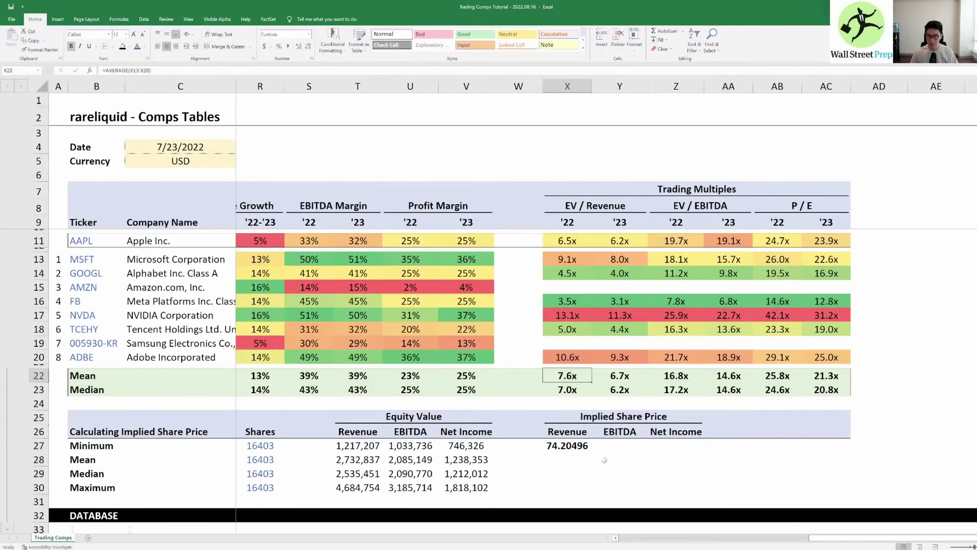
{"action": "key", "text": "Down"}
{"action": "key", "text": "Down"}
{"action": "key", "text": "Down"}
{"action": "key", "text": "Down"}
{"action": "key", "text": "Down"}
{"action": "key", "text": "Down"}
{"action": "key", "text": "Down"}
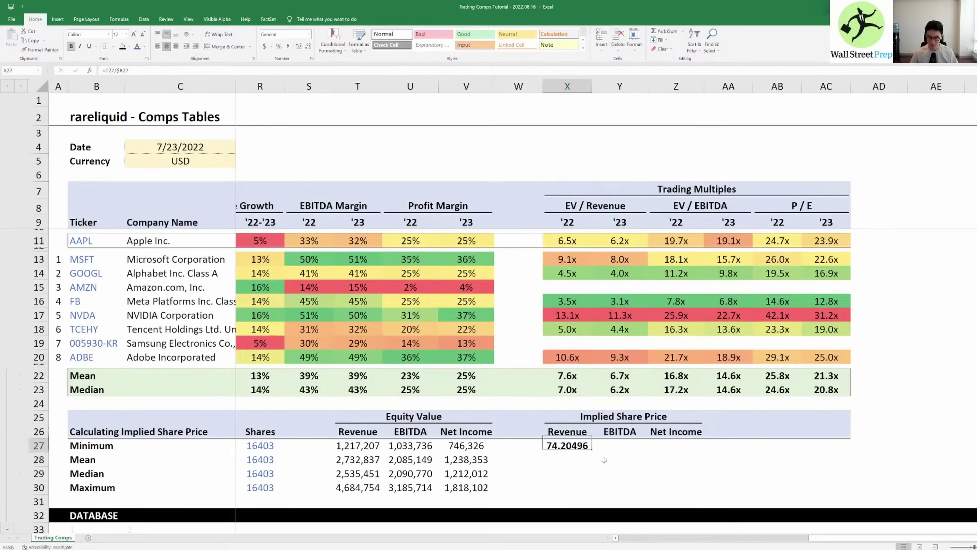
Step: Remove the bold from the Minimum Revenue implied share price and give it the English (United States) dollar accounting format
{"action": "key", "text": "ctrl+b"}
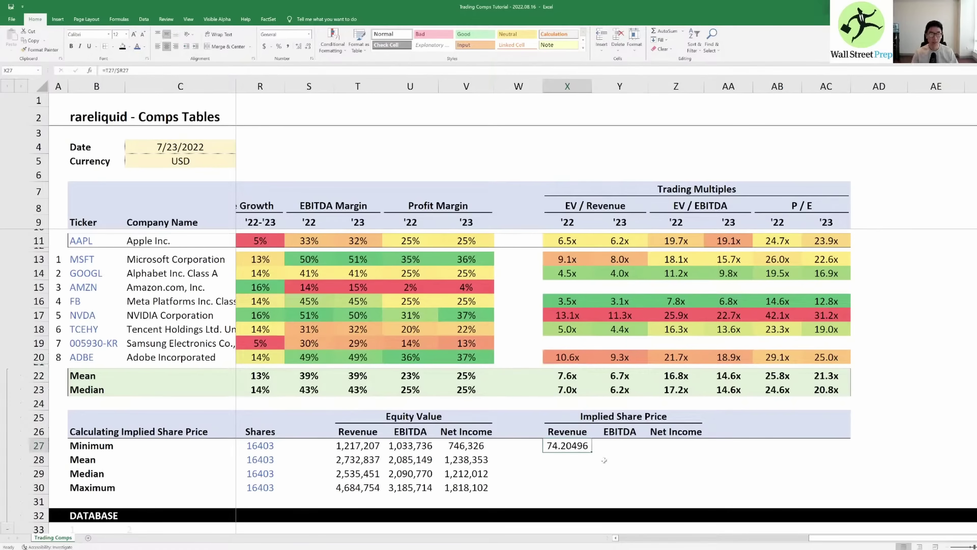
{"action": "key", "text": "alt+h"}
{"action": "key", "text": "a"}
{"action": "key", "text": "n"}
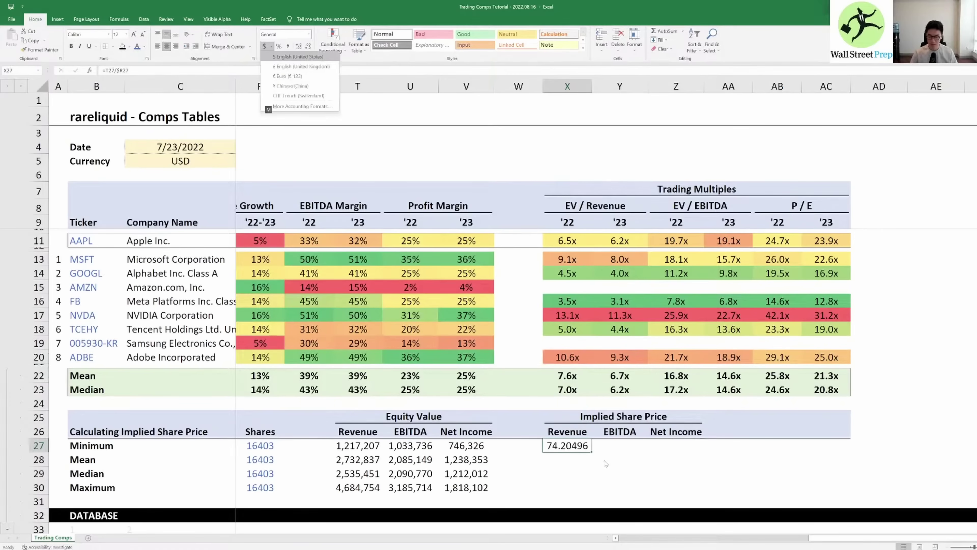
{"action": "key", "text": "Return"}
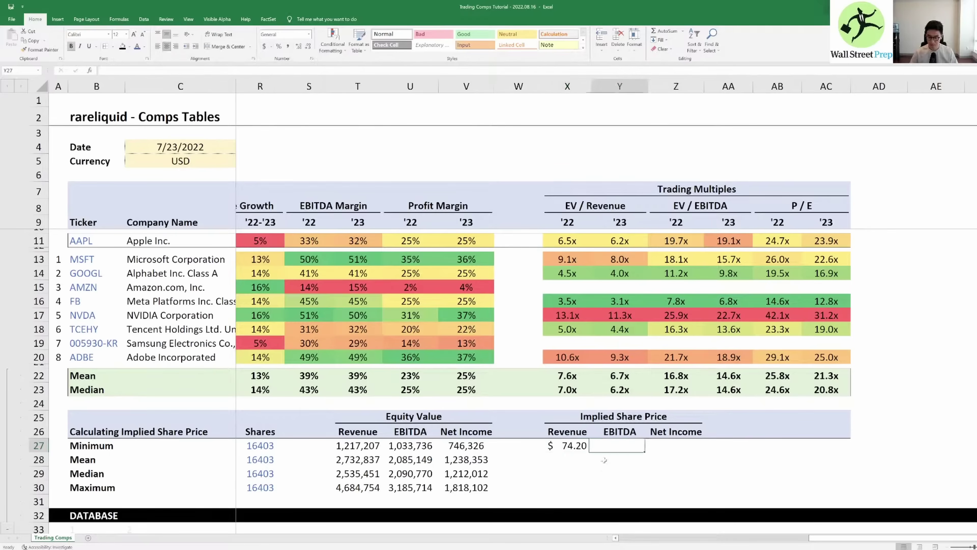
Step: Copy the X27 formula across the Revenue, EBITDA and Net Income columns for Minimum, Mean, Median and Maximum (X27:Z30)
{"action": "key", "text": "ctrl+c"}
{"action": "key", "text": "shift+Right"}
{"action": "key", "text": "shift+Right"}
{"action": "key", "text": "shift+Down"}
{"action": "key", "text": "shift+Down"}
{"action": "key", "text": "shift+Down"}
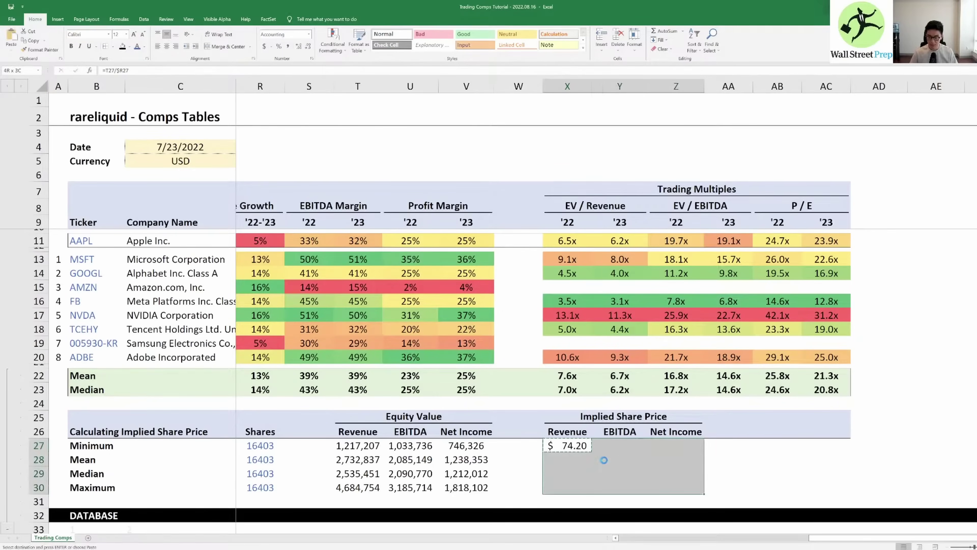
{"action": "key", "text": "Return"}
Step: Check the copied implied share price formulas from the Minimum row down to the Maximum Revenue cell X30
{"action": "key", "text": "F2"}
{"action": "key", "text": "Right"}
{"action": "key", "text": "Right"}
{"action": "key", "text": "F2"}
{"action": "key", "text": "Escape"}
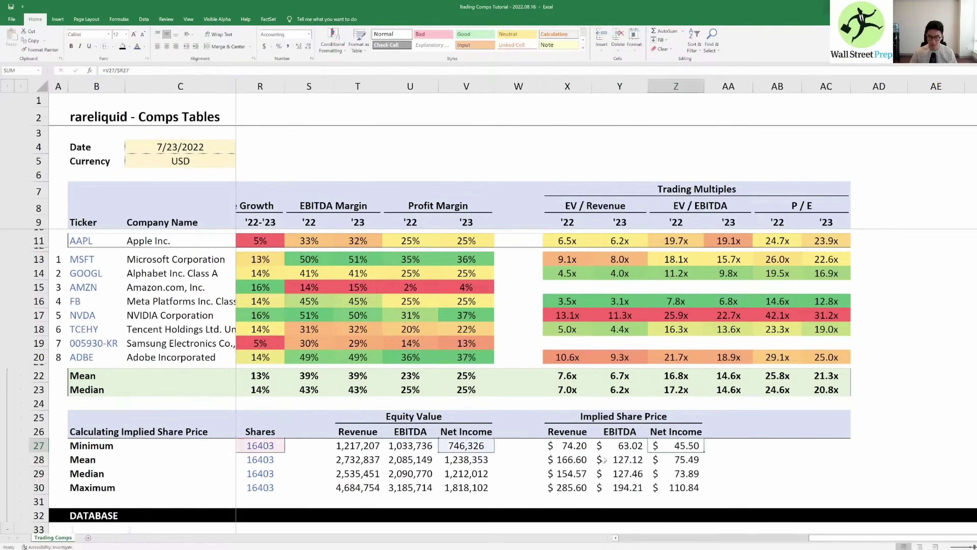
{"action": "key", "text": "Down"}
{"action": "key", "text": "Down"}
{"action": "key", "text": "F2"}
{"action": "key", "text": "Escape"}
{"action": "key", "text": "Left"}
{"action": "key", "text": "Escape"}
{"action": "key", "text": "Left"}
{"action": "key", "text": "Down"}
{"action": "key", "text": "F2"}
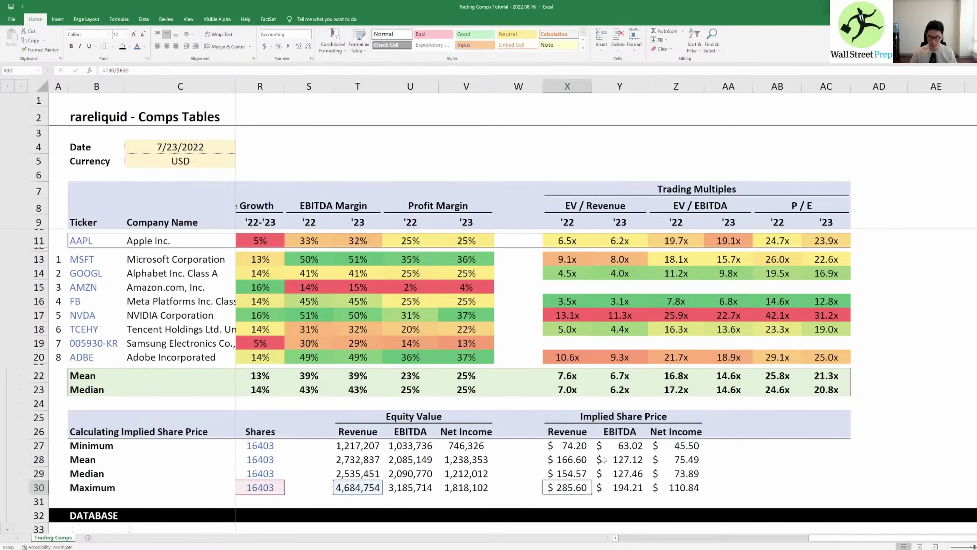
Step: Check the cell references of the Mean implied share prices and of the Net Income column down to Z30
{"action": "key", "text": "Escape"}
{"action": "key", "text": "Right"}
{"action": "key", "text": "Right"}
{"action": "key", "text": "Up"}
{"action": "key", "text": "Up"}
{"action": "key", "text": "F2"}
{"action": "key", "text": "Escape"}
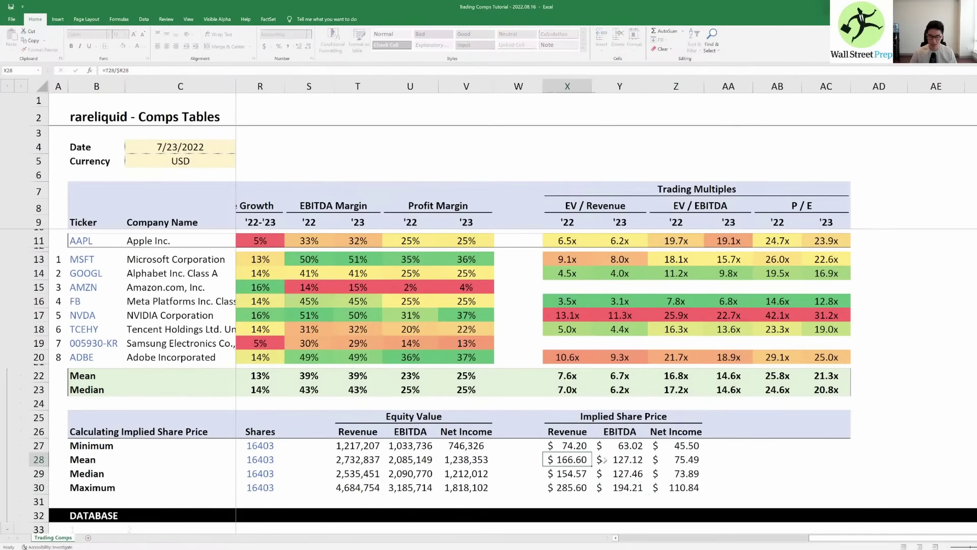
{"action": "key", "text": "Up"}
{"action": "key", "text": "F2"}
{"action": "key", "text": "Escape"}
{"action": "key", "text": "Down"}
{"action": "key", "text": "Down"}
{"action": "key", "text": "F2"}
{"action": "key", "text": "Escape"}
{"action": "key", "text": "Down"}
{"action": "key", "text": "F2"}
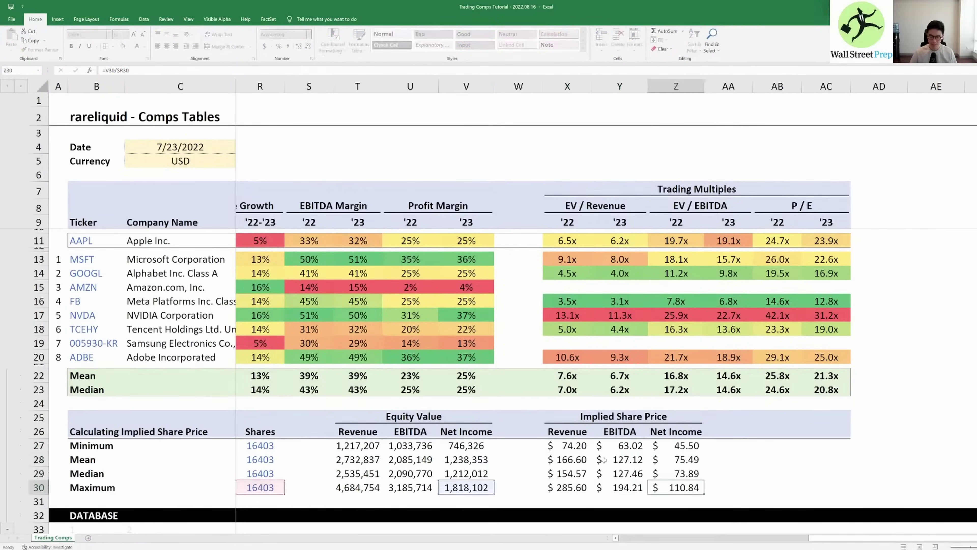
Step: Check the Maximum row's implied share price formulas from Net Income back to Revenue, and return to X27
{"action": "key", "text": "Escape"}
{"action": "key", "text": "Left"}
{"action": "key", "text": "F2"}
{"action": "key", "text": "Escape"}
{"action": "key", "text": "Left"}
{"action": "key", "text": "F2"}
{"action": "key", "text": "Escape"}
{"action": "key", "text": "Up"}
{"action": "key", "text": "Up"}
{"action": "key", "text": "Up"}
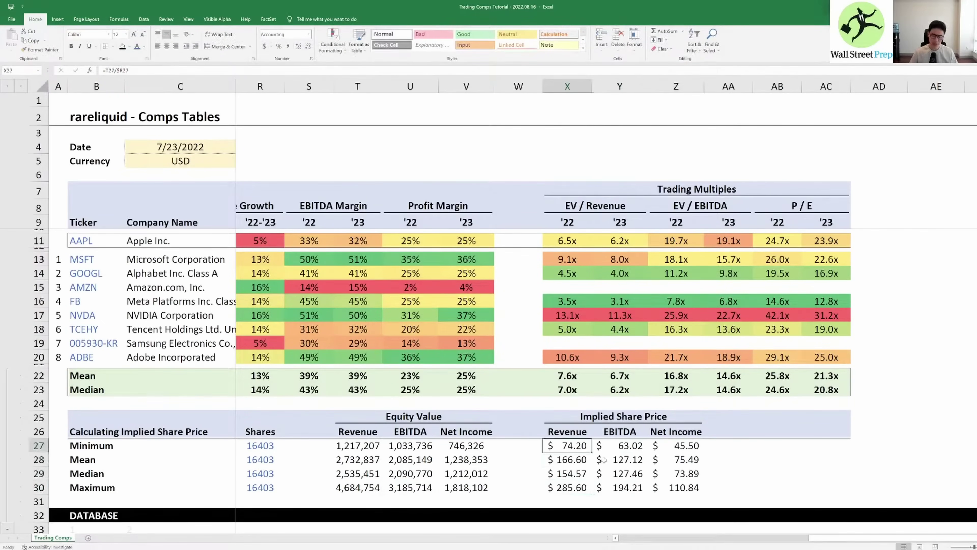
Step: Review the implied share prices column by column for Revenue, EBITDA and Net Income
{"action": "key", "text": "shift+Down"}
{"action": "key", "text": "shift+Down"}
{"action": "key", "text": "shift+Down"}
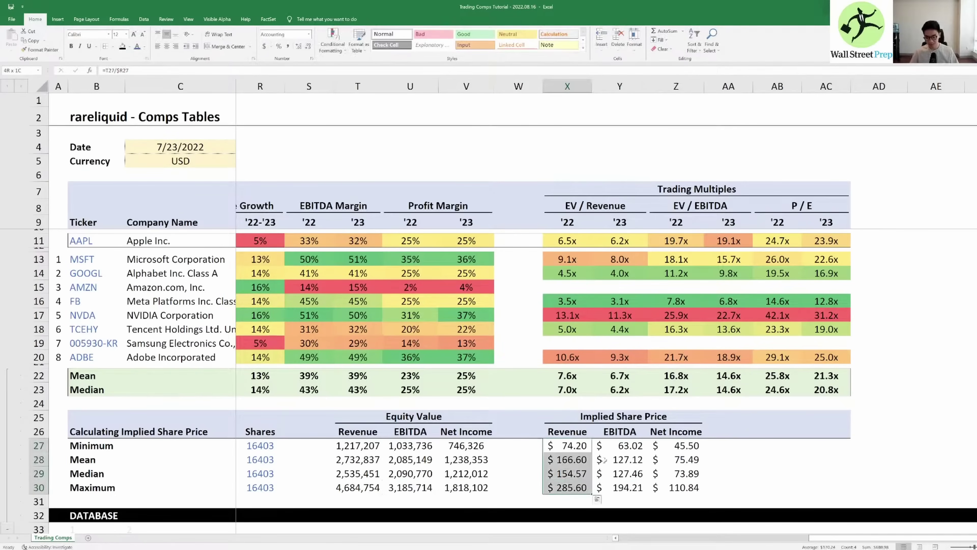
{"action": "key", "text": "Right"}
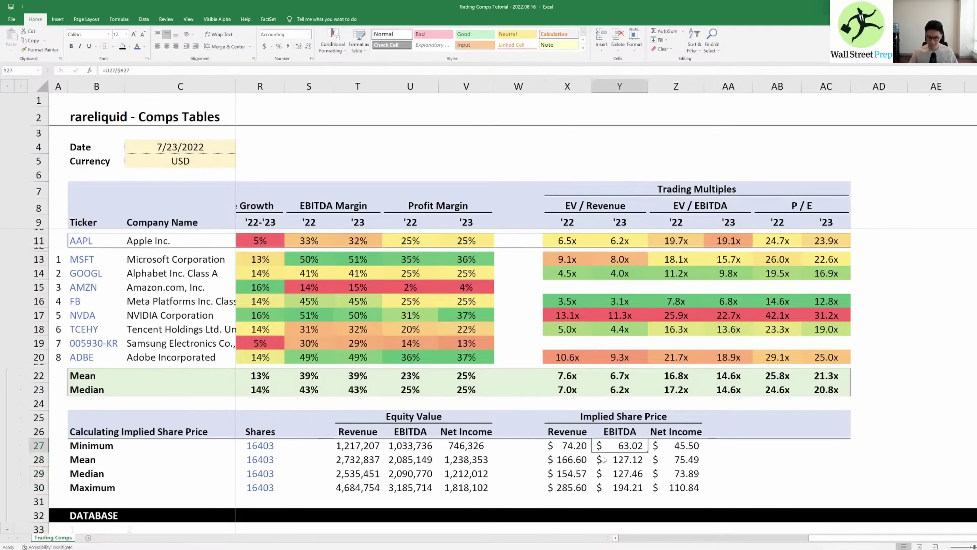
{"action": "key", "text": "ctrl+shift+Down"}
{"action": "key", "text": "Right"}
{"action": "key", "text": "ctrl+shift+Down"}
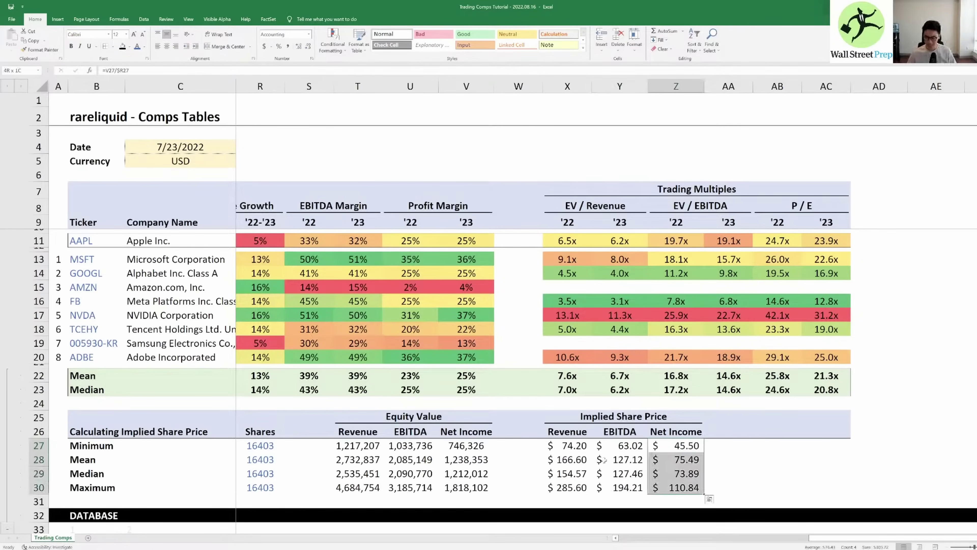
Step: Select the Minimum row of implied share prices and extend the selection to the whole block X27:Z30 for review
{"action": "key", "text": "Left"}
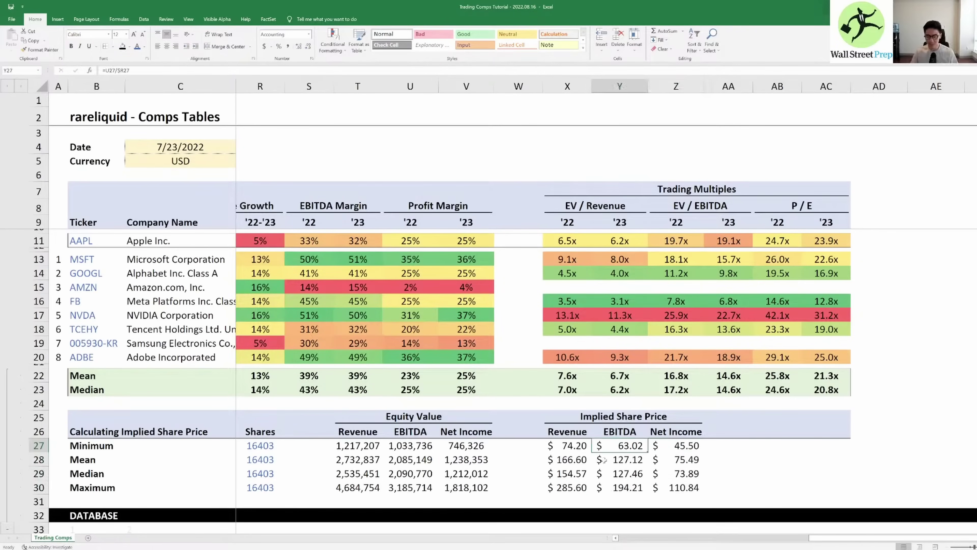
{"action": "key", "text": "Left"}
{"action": "key", "text": "ctrl+shift+Right"}
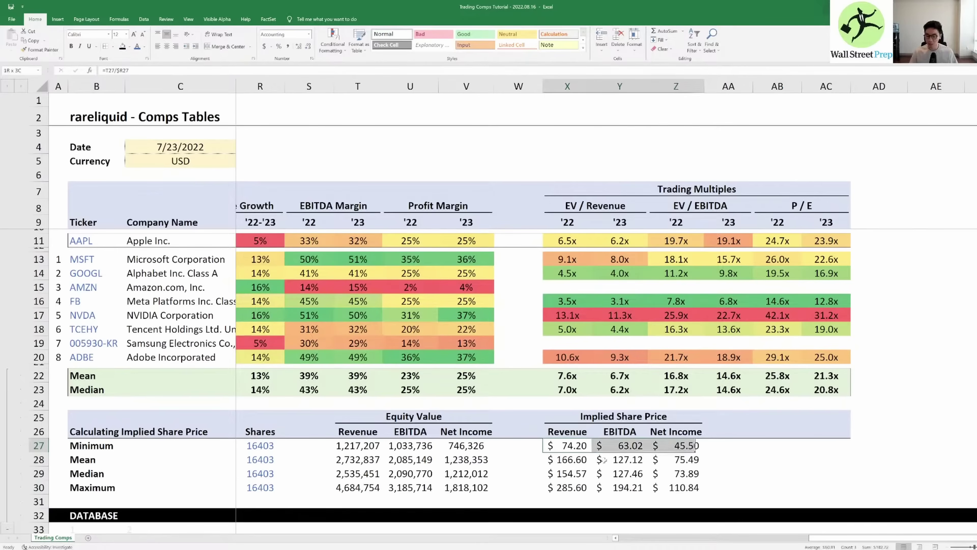
{"action": "key", "text": "ctrl+shift+Down"}
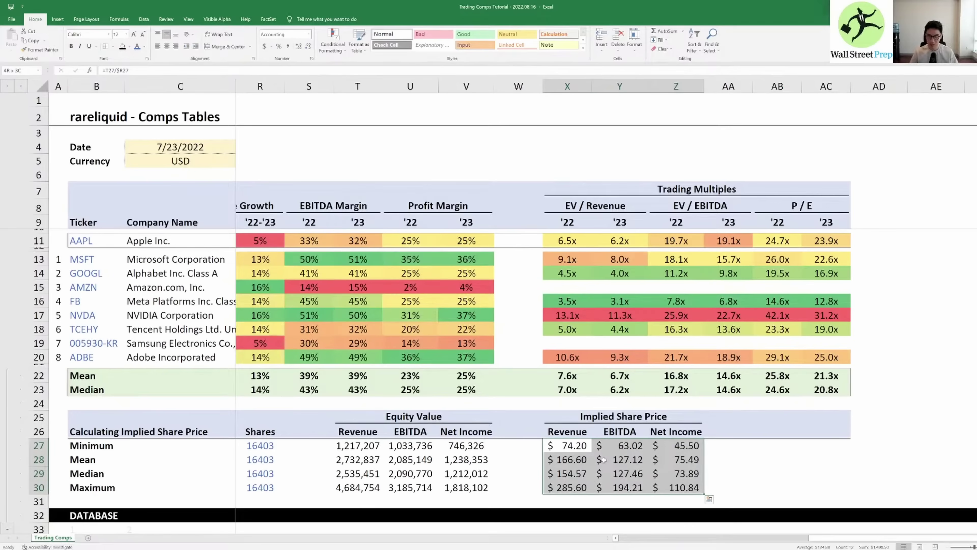
Step: Review the edges of the Implied Share Price block and move back to the Equity Value block
{"action": "key", "text": "shift+BackSpace"}
{"action": "key", "text": "ctrl+Right"}
{"action": "key", "text": "ctrl+Down"}
{"action": "key", "text": "ctrl+Left"}
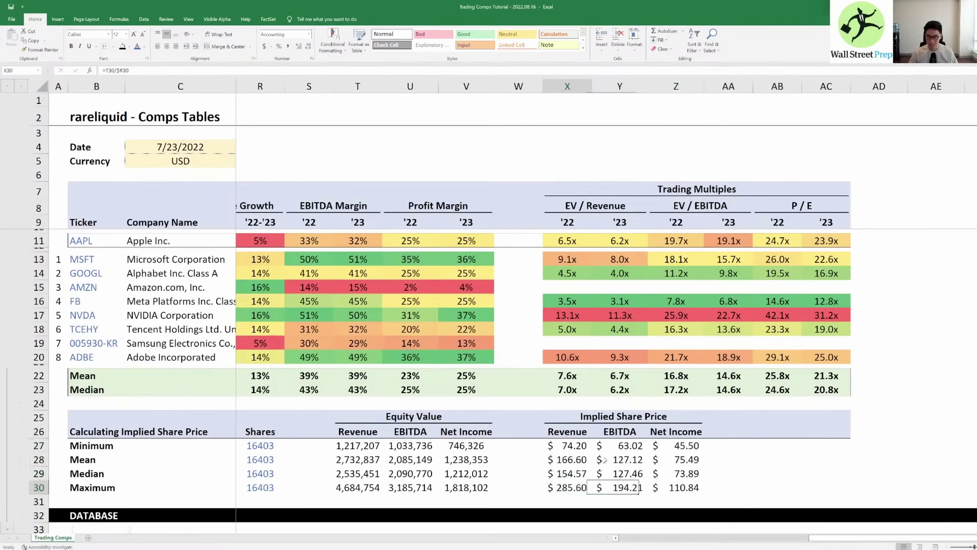
{"action": "key", "text": "ctrl+Up"}
{"action": "key", "text": "ctrl+Down"}
{"action": "key", "text": "ctrl+Right"}
{"action": "key", "text": "ctrl+Left"}
{"action": "key", "text": "ctrl+Left"}
{"action": "key", "text": "ctrl+Left"}
{"action": "key", "text": "ctrl+Left"}
{"action": "key", "text": "ctrl+Left"}
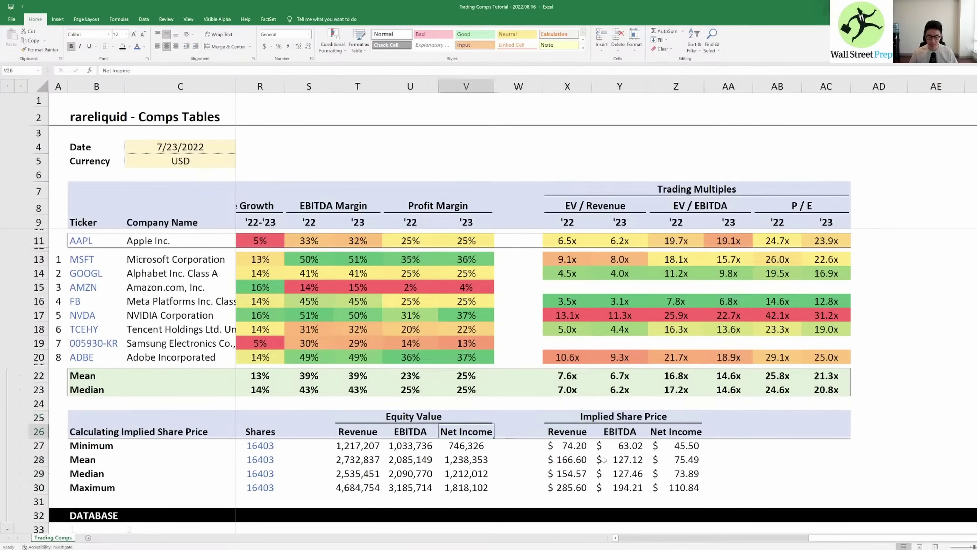
Step: Return to cell A1 and look over the comps table from its first columns
{"action": "key", "text": "ctrl+Up"}
{"action": "key", "text": "Home"}
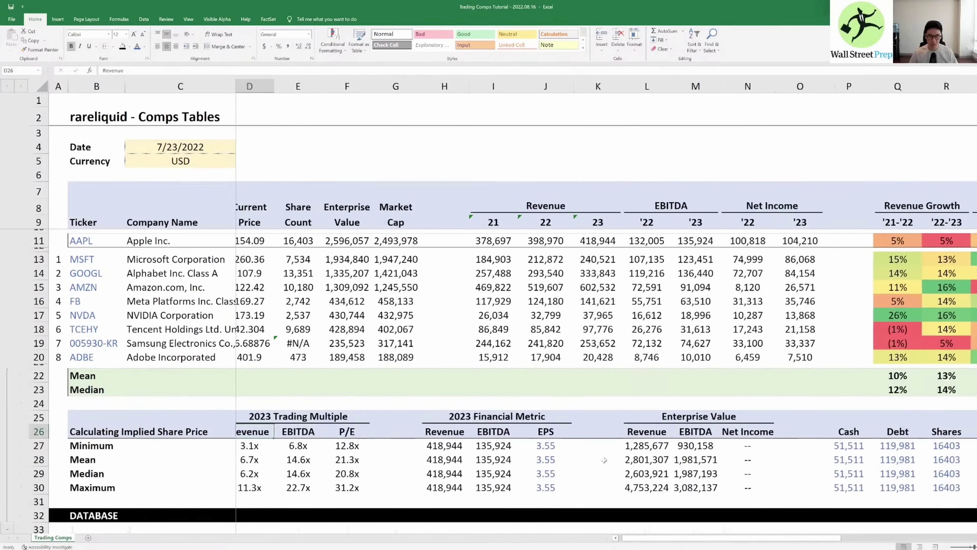
{"action": "key", "text": "ctrl+Up"}
{"action": "key", "text": "ctrl+Up"}
{"action": "key", "text": "ctrl+Up"}
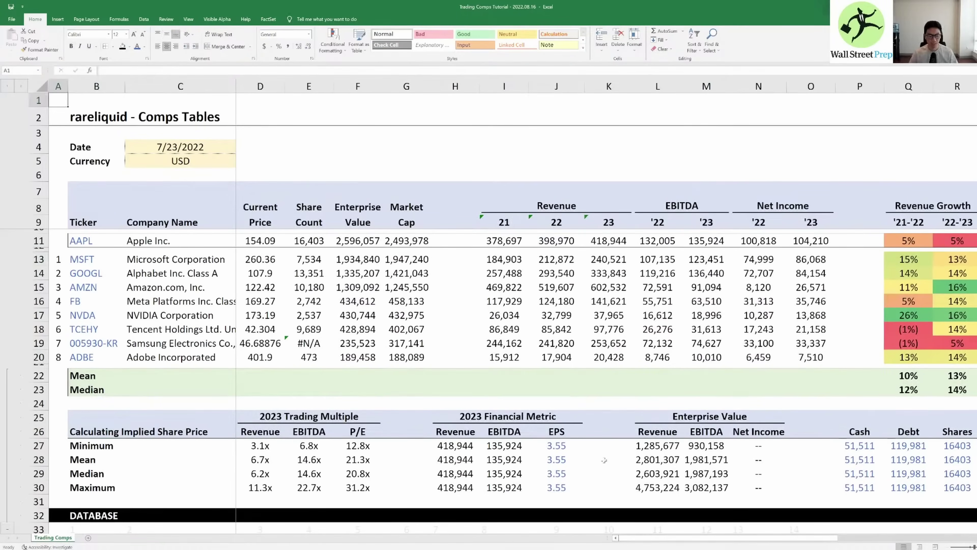
{"action": "key", "text": "ctrl+Down"}
{"action": "key", "text": "ctrl+Down"}
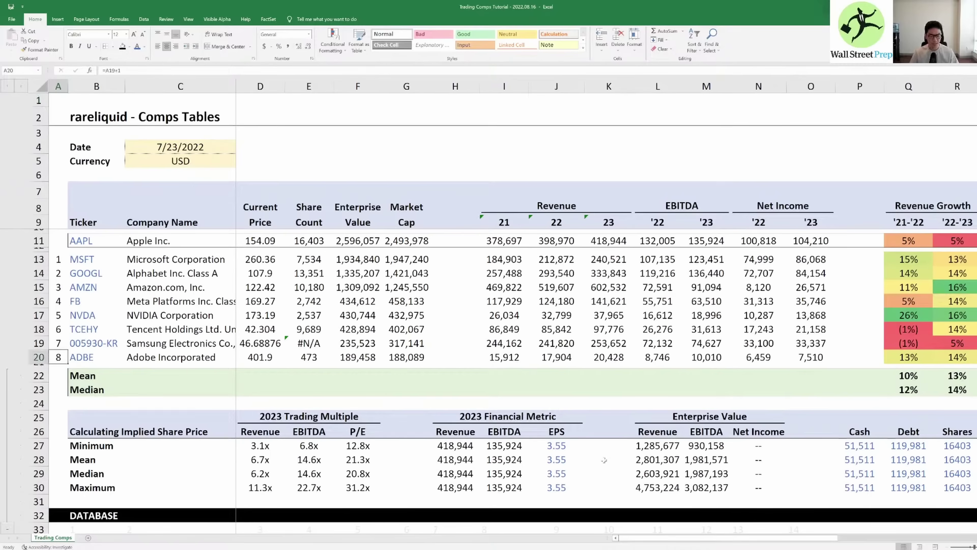
{"action": "key", "text": "ctrl+Up"}
{"action": "key", "text": "ctrl+Up"}
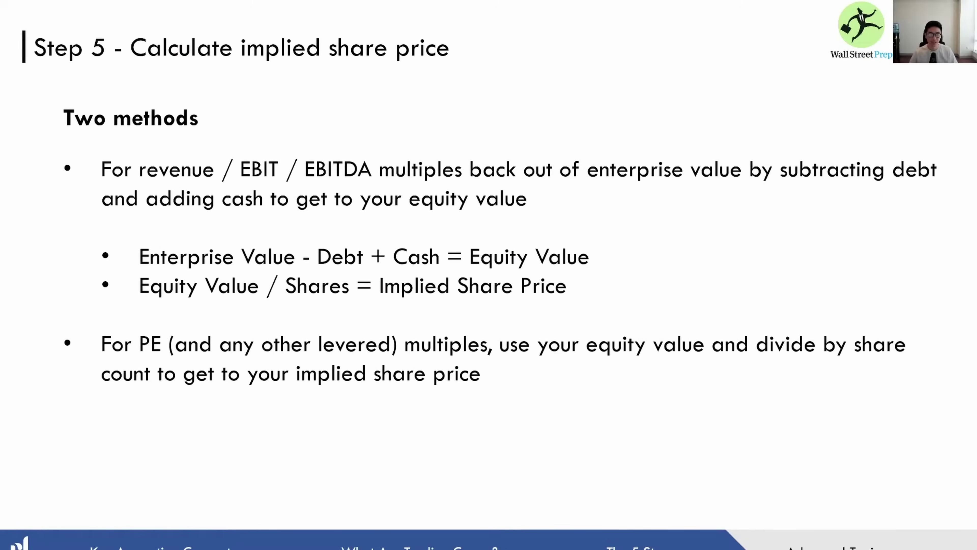
Step: Switch to the presentation and advance past the section title to the slide listing the four Advanced Topics
{"action": "key", "text": "Right"}
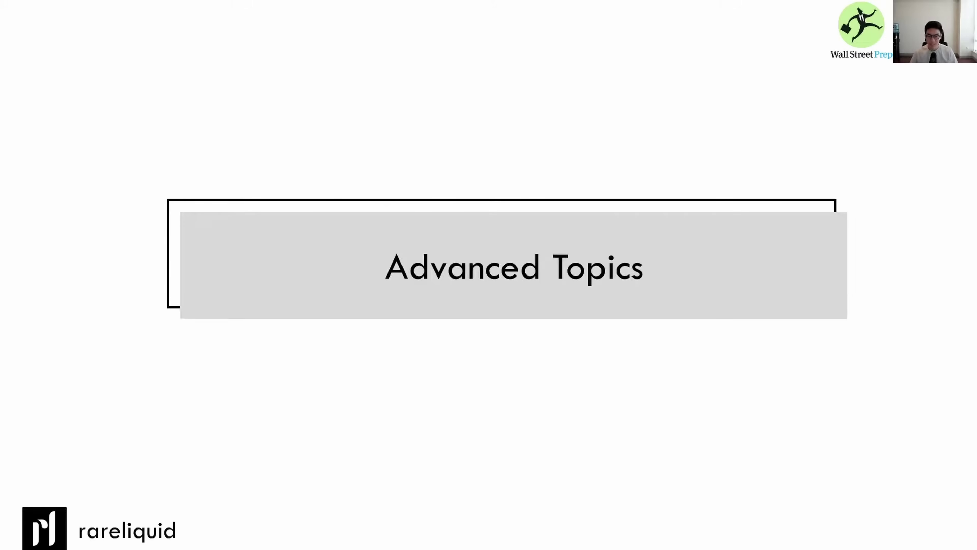
{"action": "key", "text": "Right"}
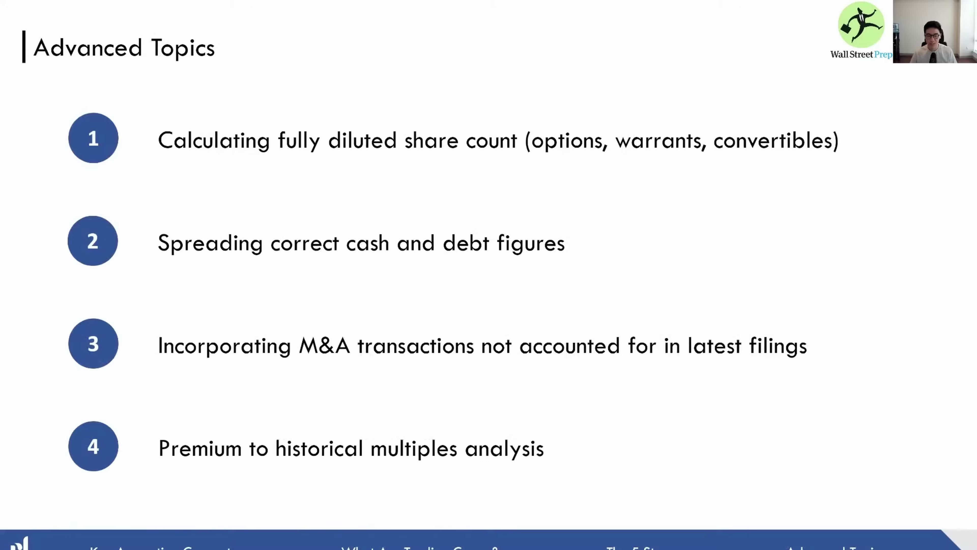